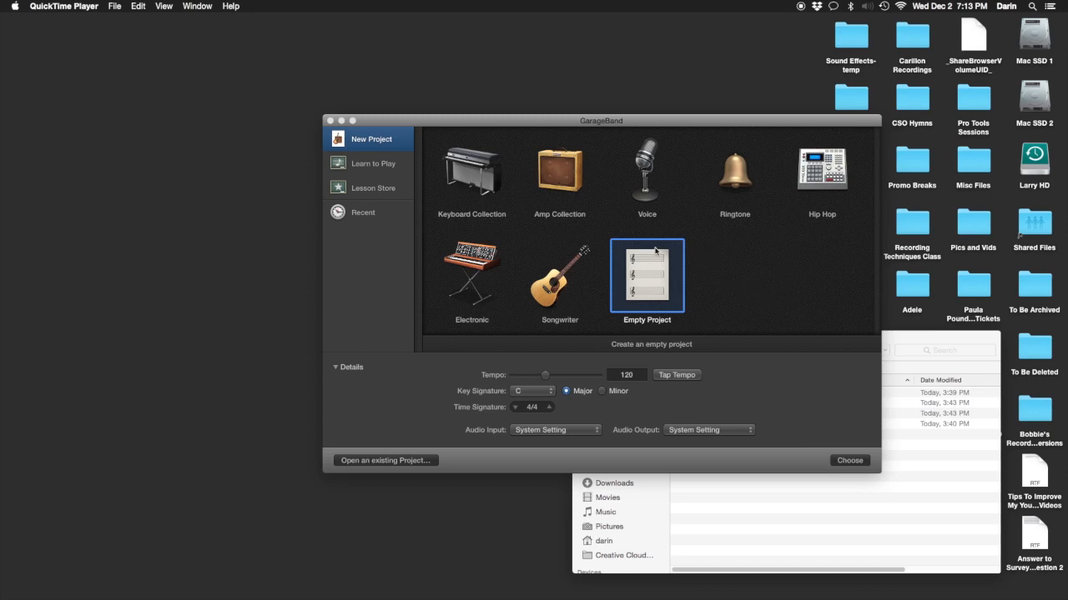
# Step: Create a new empty project, keeping the default project details
pyautogui.click(336, 369)
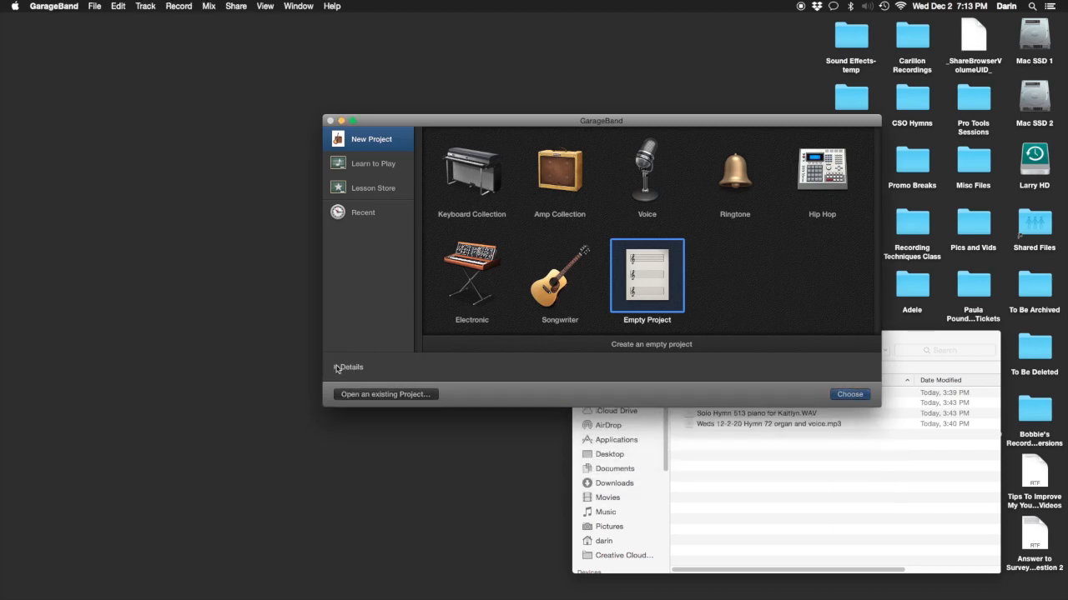
pyautogui.click(336, 368)
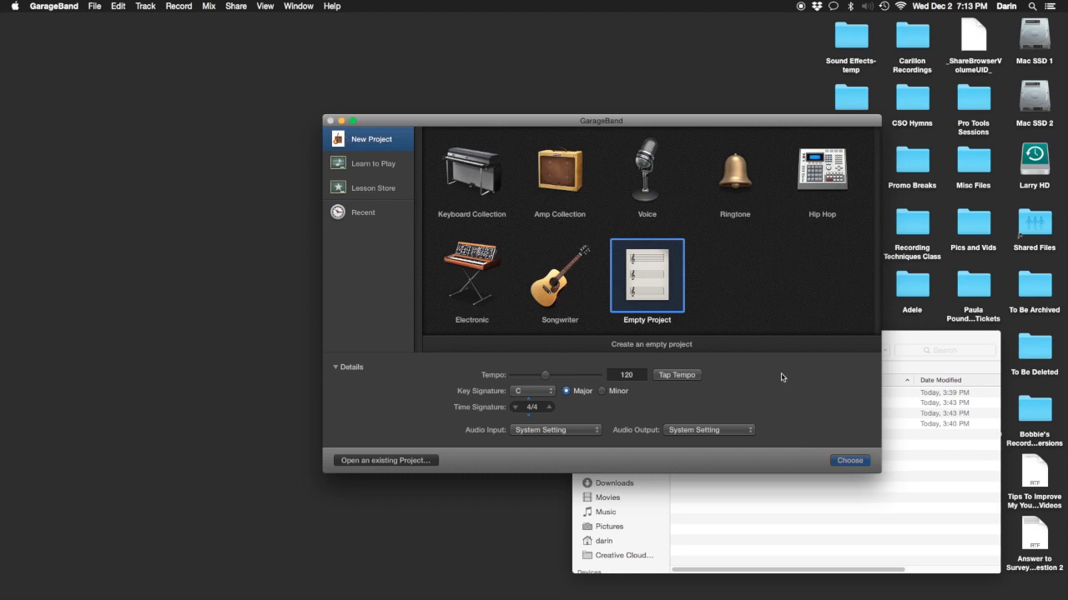
pyautogui.click(844, 461)
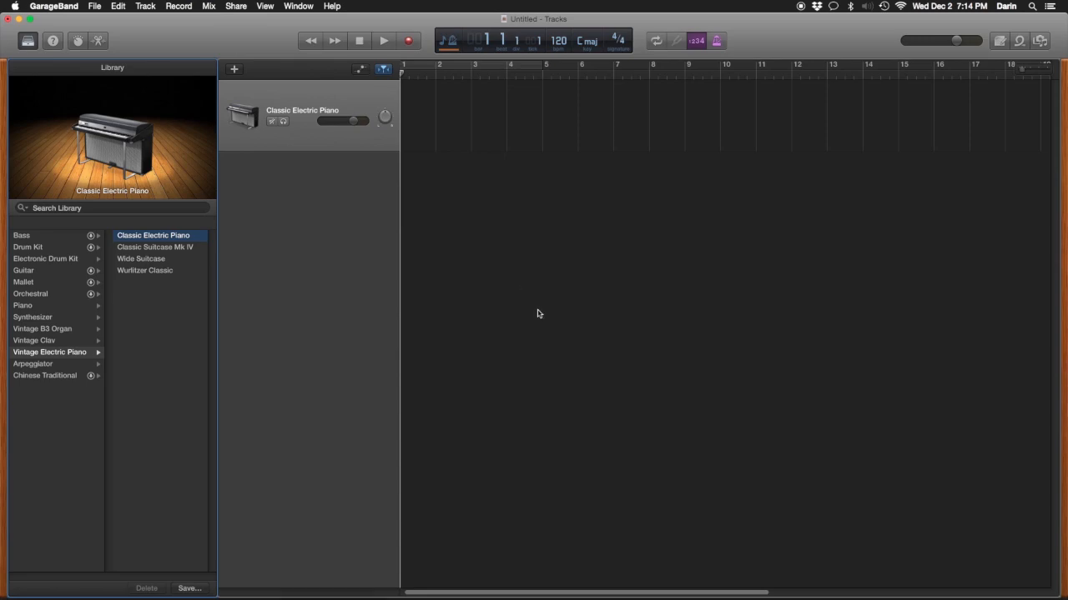
# Step: Import the Hymn 51 organ WAV file from the Trial Files folder as a new track and align its region to bar 1
pyautogui.hotkey('ctrl', 'Up')
pyautogui.click(882, 460)
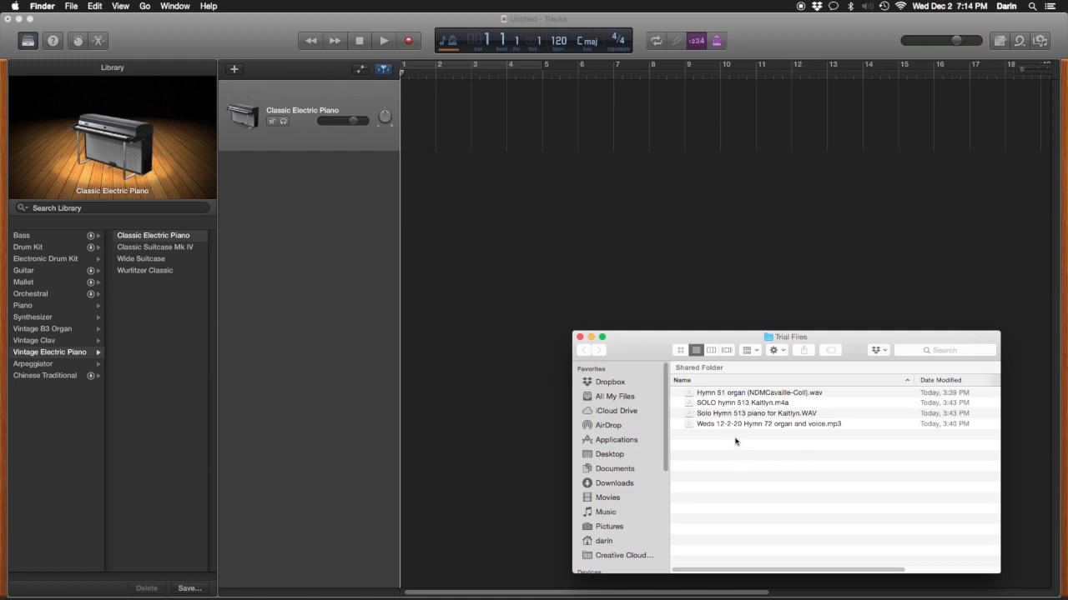
pyautogui.click(690, 393)
pyautogui.moveTo(690, 394); pyautogui.dragTo(526, 219)
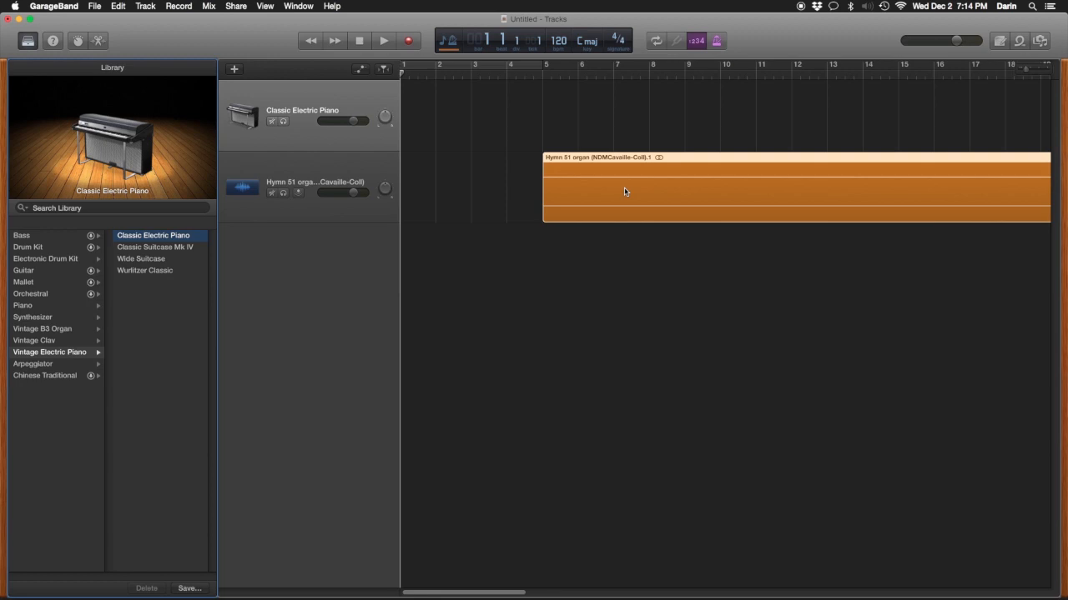
pyautogui.moveTo(642, 189); pyautogui.dragTo(488, 177)
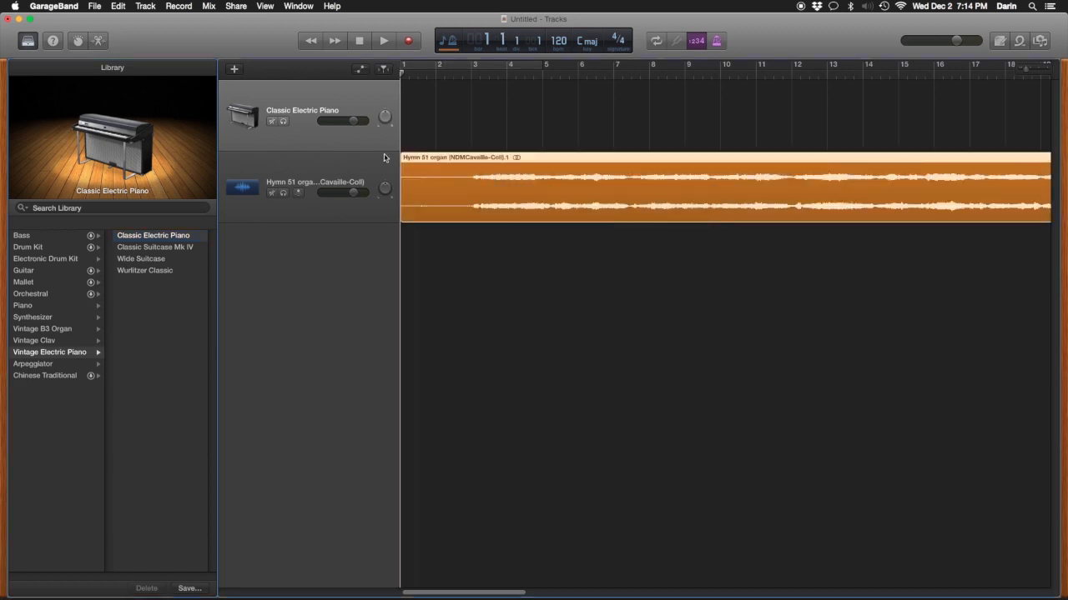
# Step: Delete the unused Classic Electric Piano track
pyautogui.click(341, 144)
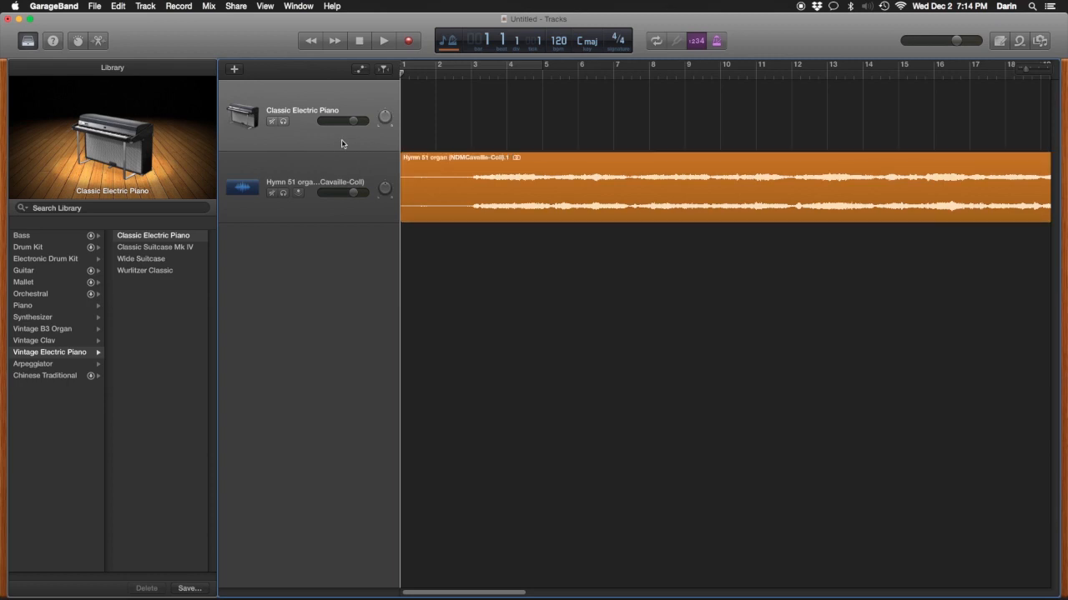
pyautogui.rightClick(341, 143)
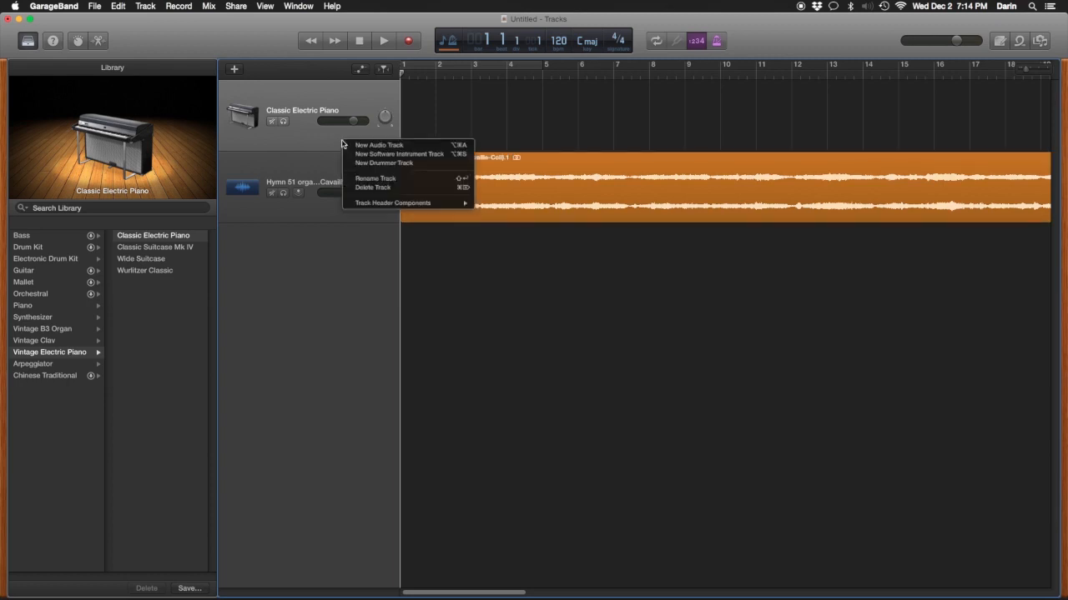
pyautogui.click(363, 188)
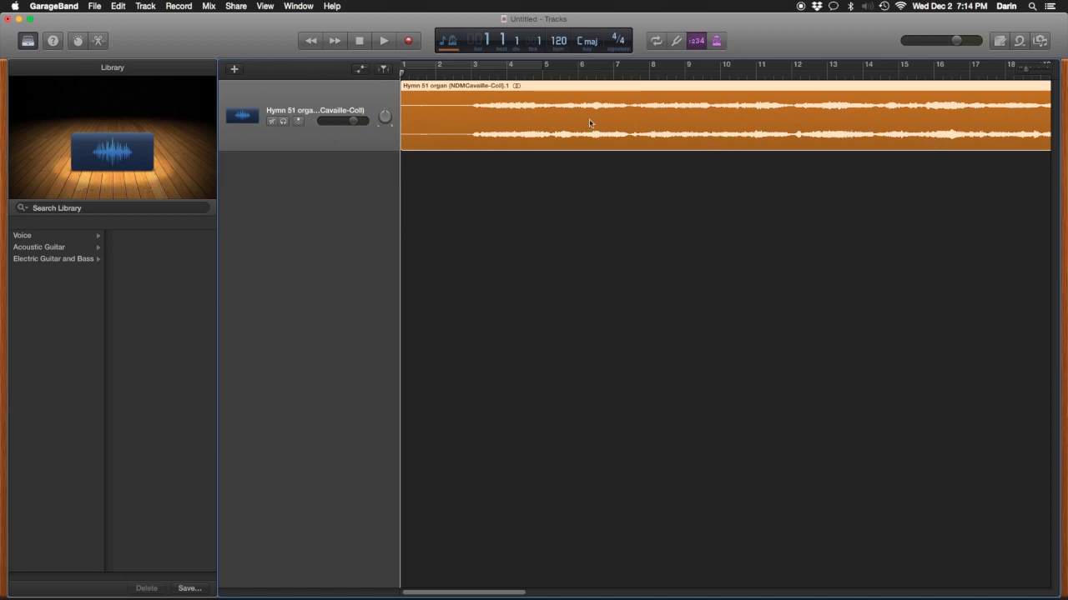
# Step: Check which GarageBand version is installed, and close the version information
pyautogui.click(55, 6)
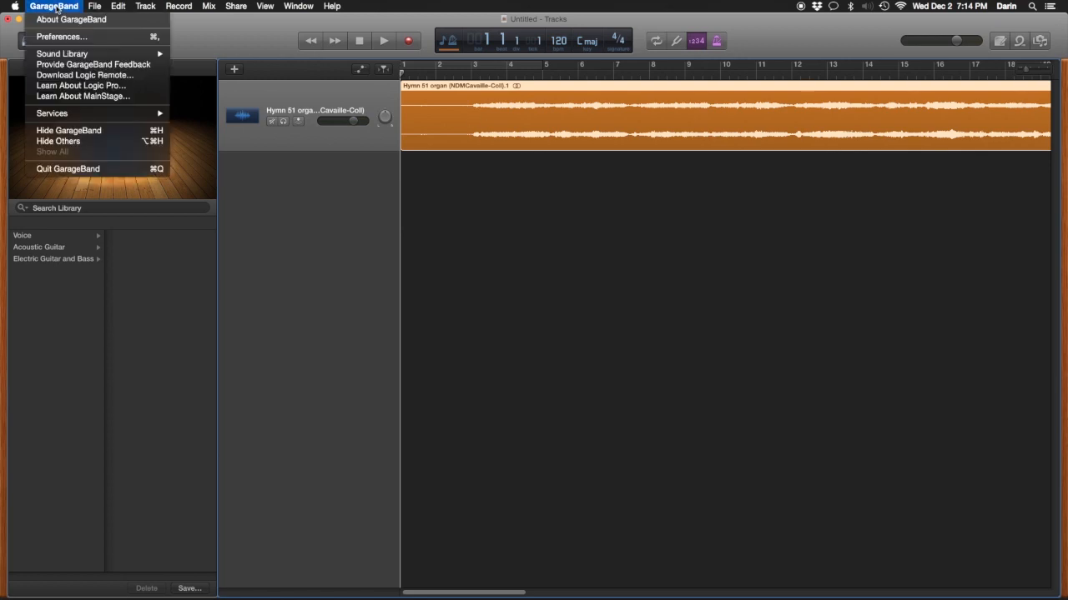
pyautogui.click(54, 19)
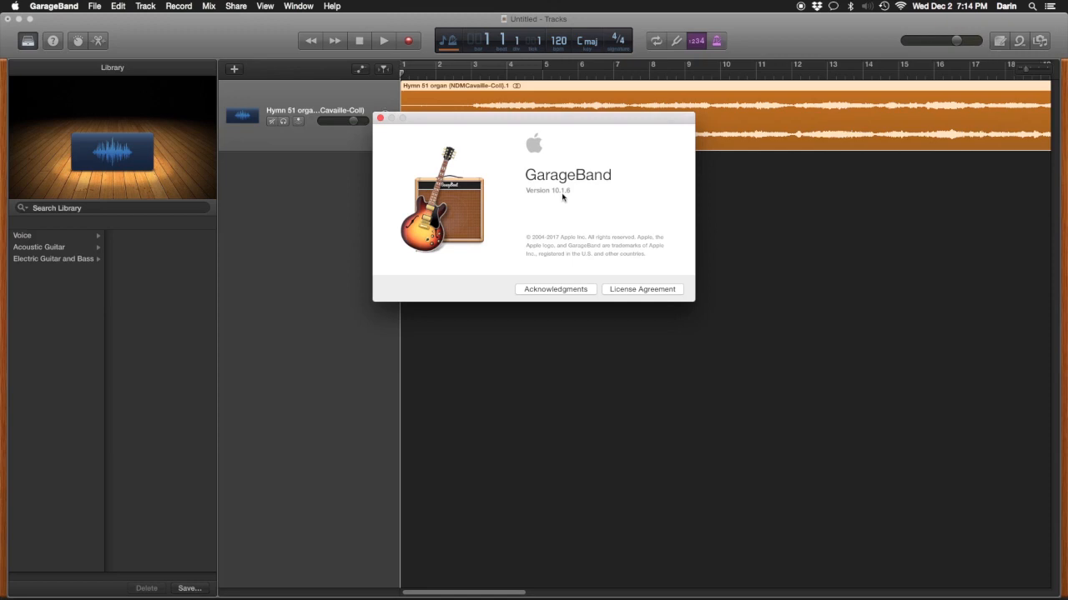
pyautogui.click(380, 121)
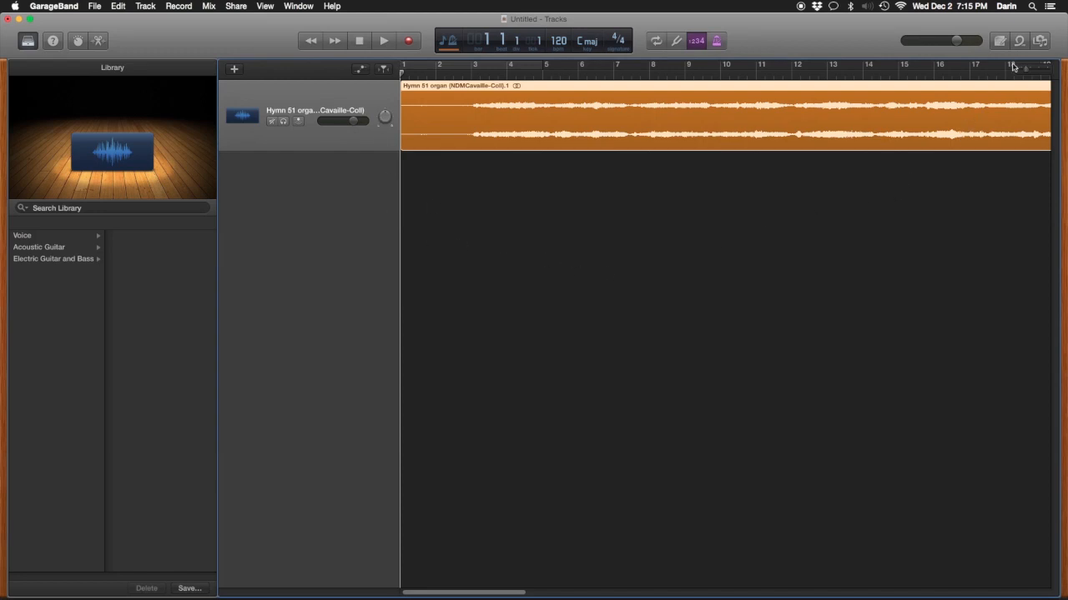
# Step: Locate the start of the organ sound in the waveform and place the playhead at bar 3
pyautogui.moveTo(1027, 72); pyautogui.dragTo(1016, 73)
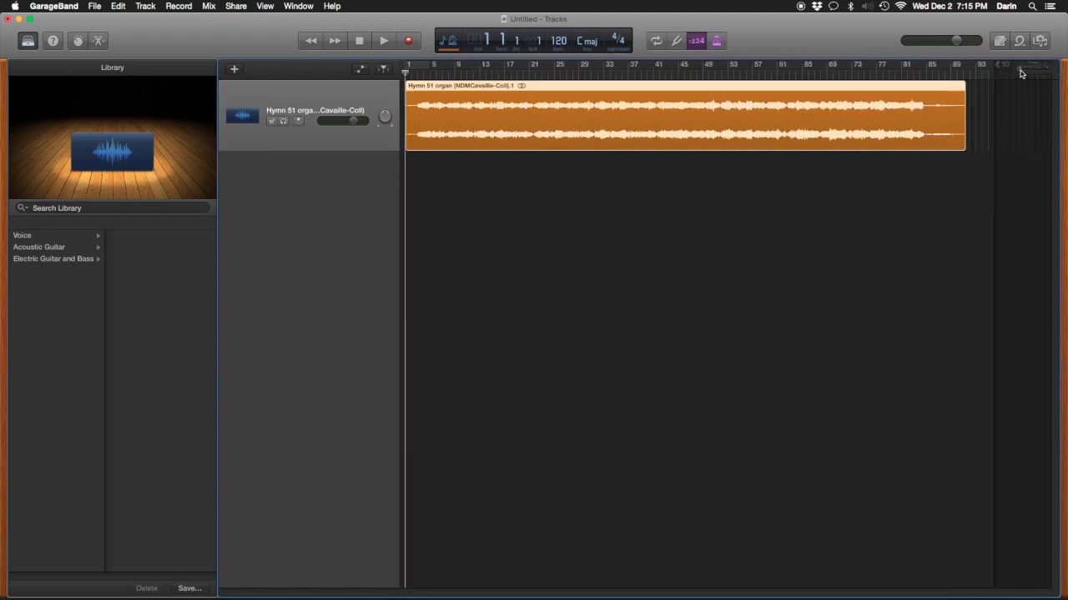
pyautogui.moveTo(1020, 72); pyautogui.dragTo(1033, 70)
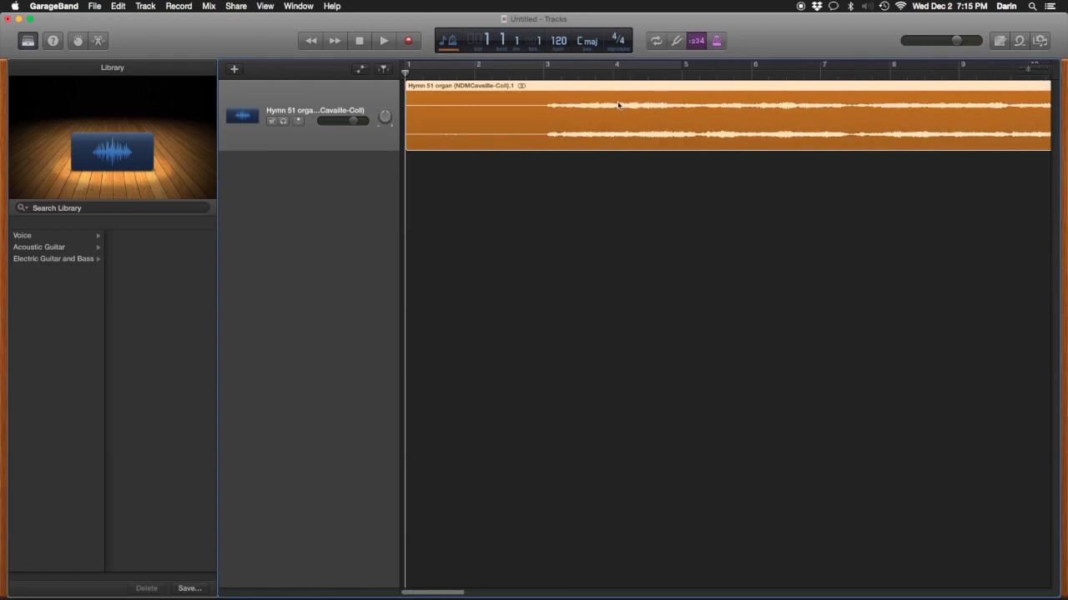
pyautogui.moveTo(403, 70); pyautogui.dragTo(543, 79)
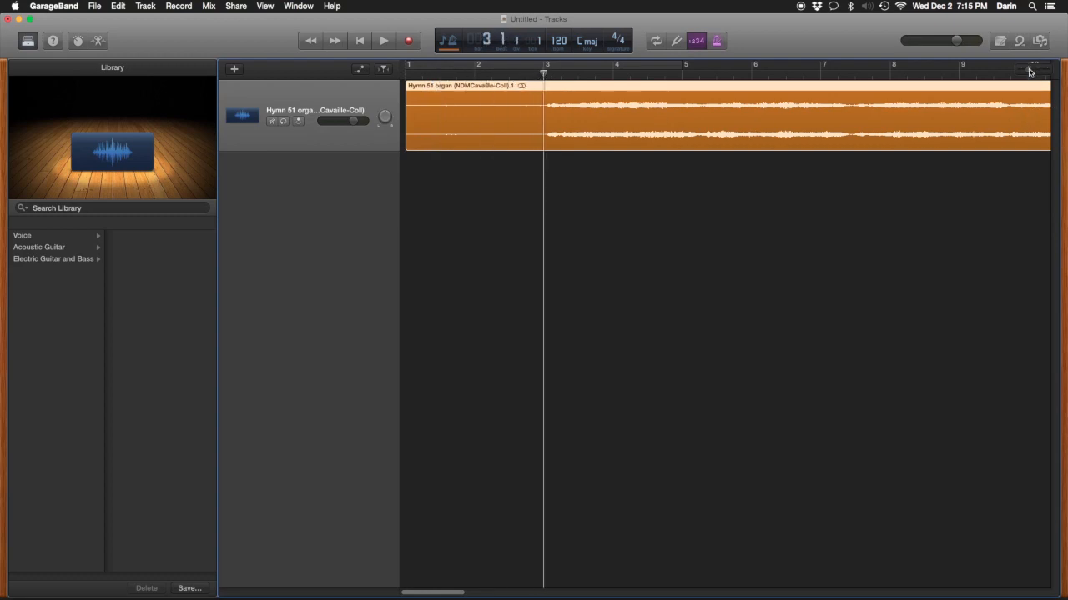
pyautogui.moveTo(1028, 72); pyautogui.dragTo(1037, 73)
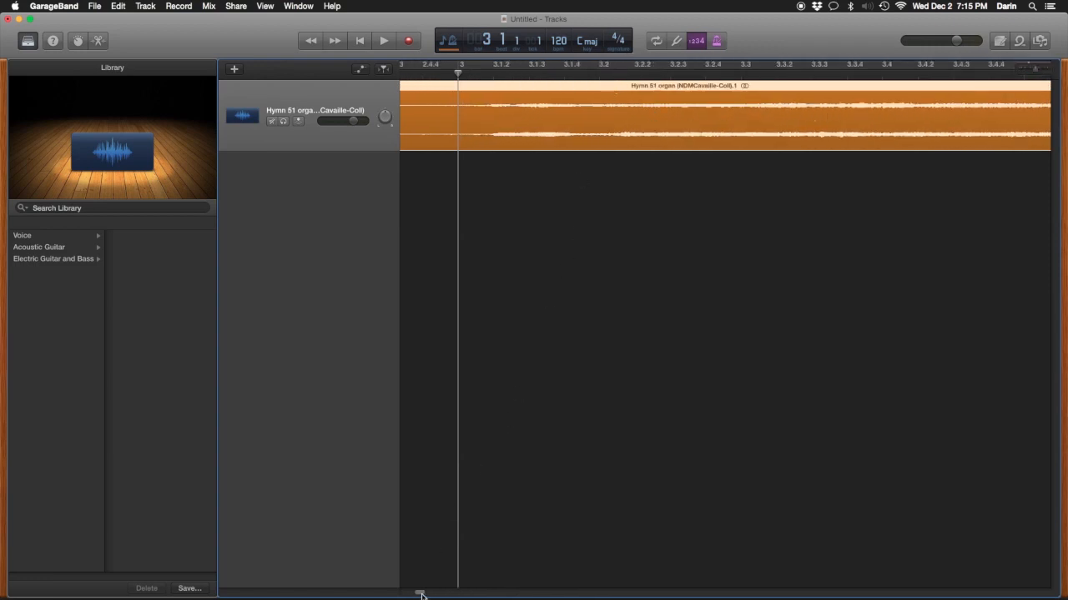
pyautogui.moveTo(421, 595); pyautogui.dragTo(417, 590)
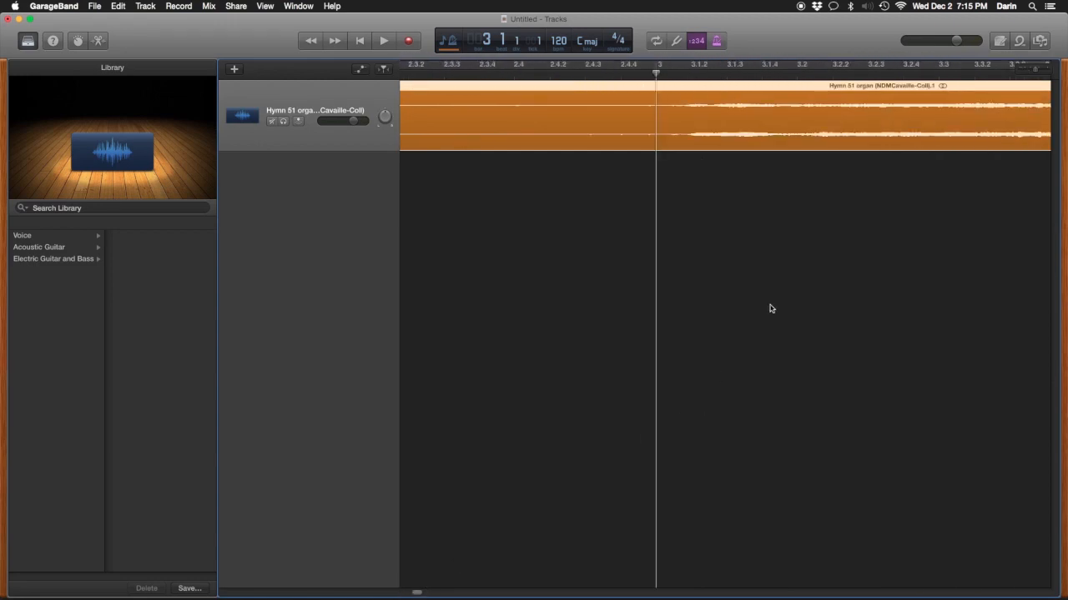
pyautogui.moveTo(1034, 74); pyautogui.dragTo(1032, 72)
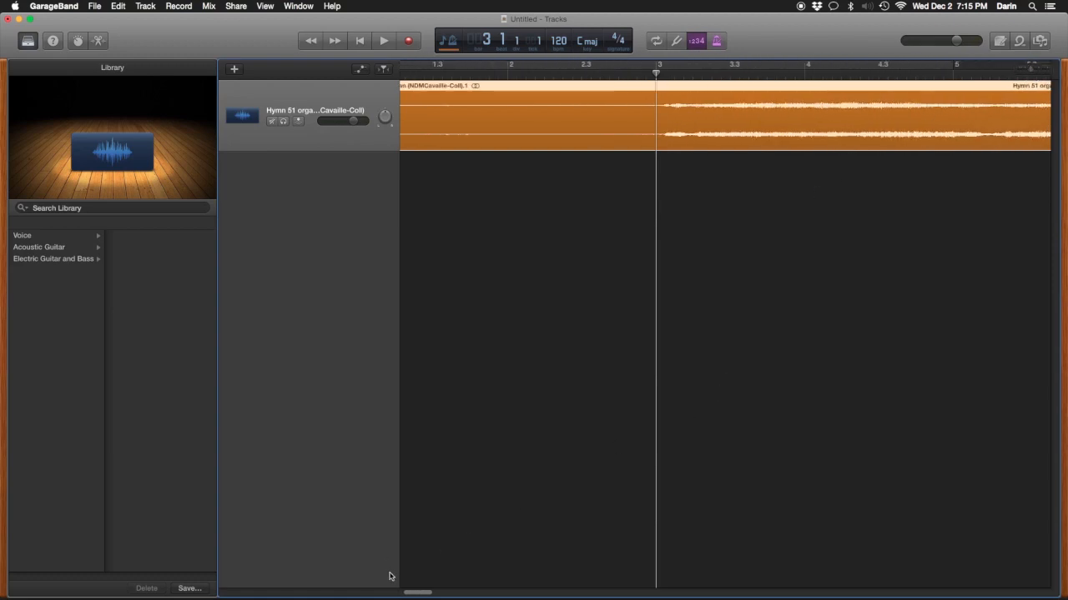
pyautogui.moveTo(420, 592); pyautogui.dragTo(401, 592)
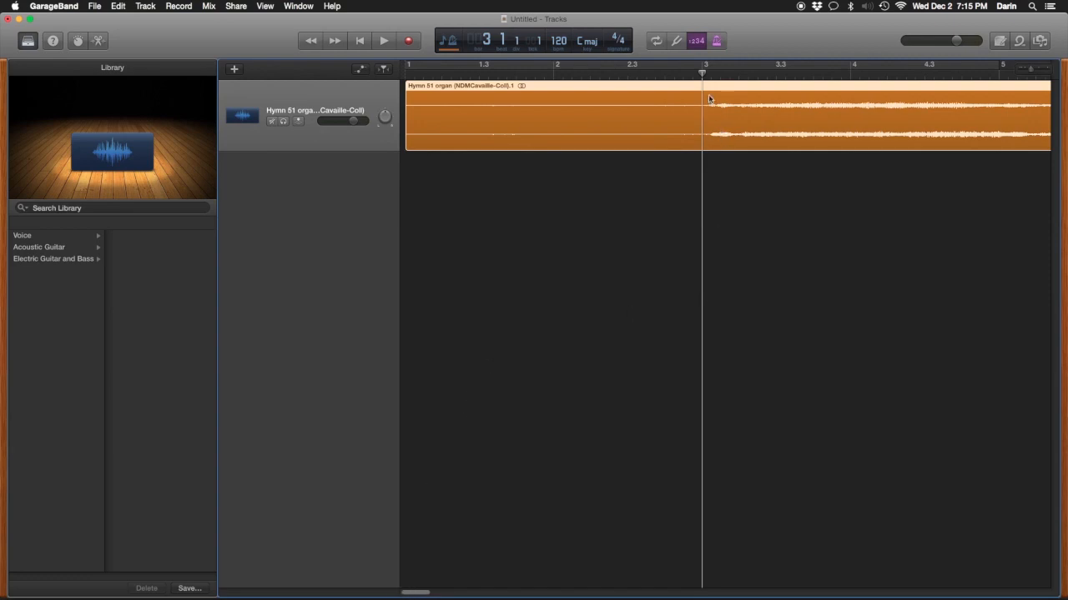
# Step: Play the organ's opening around bar 3, and trim the leading silence so the region starts at bar 3
pyautogui.press('space')
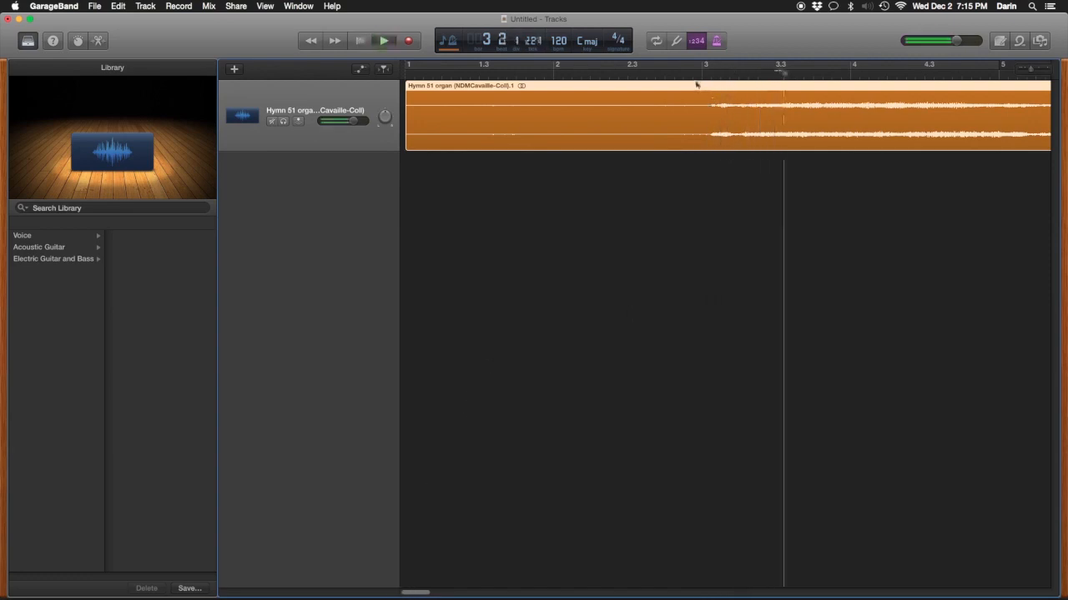
pyautogui.click(684, 75)
pyautogui.press('space')
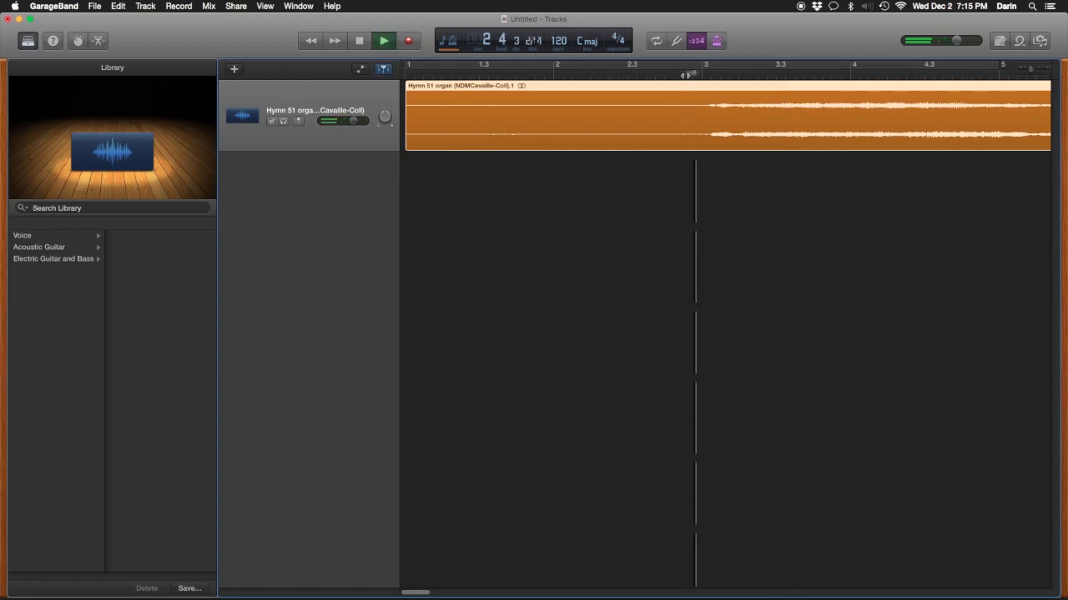
pyautogui.press('space')
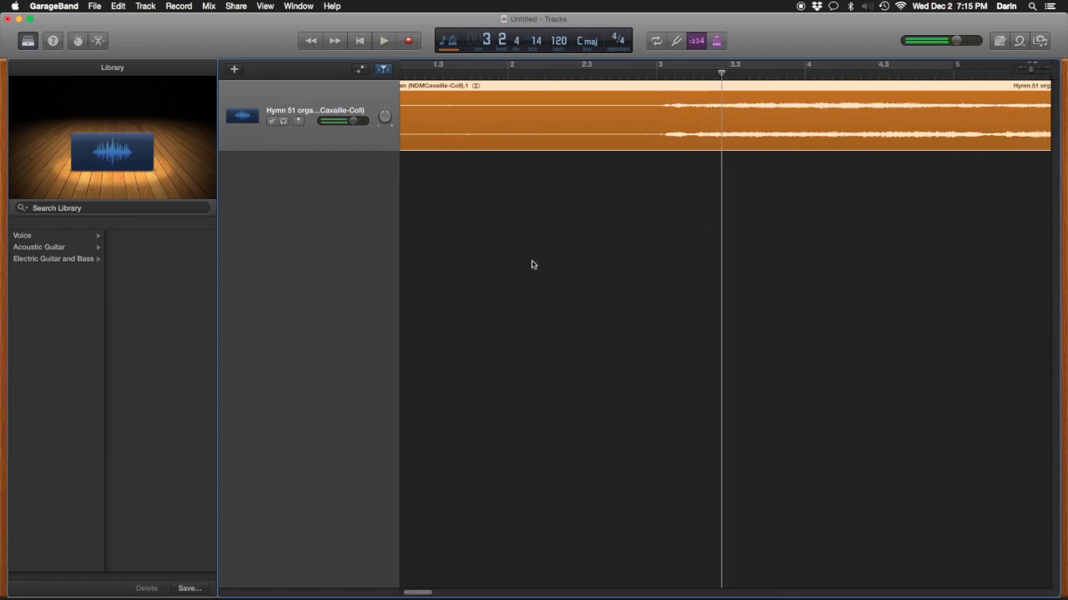
pyautogui.moveTo(416, 592); pyautogui.dragTo(401, 592)
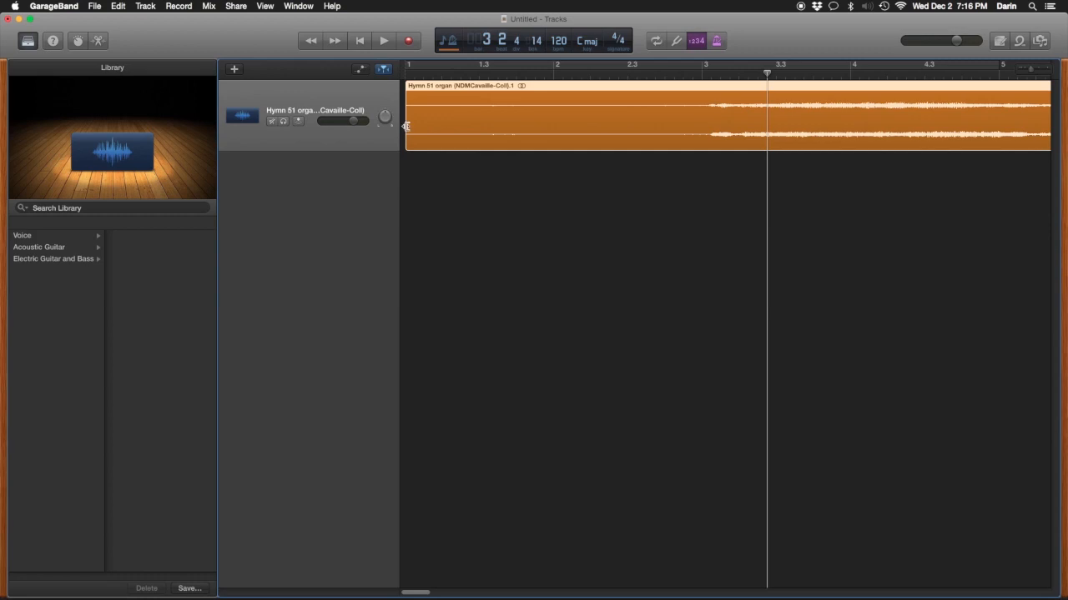
pyautogui.moveTo(406, 126); pyautogui.dragTo(701, 131)
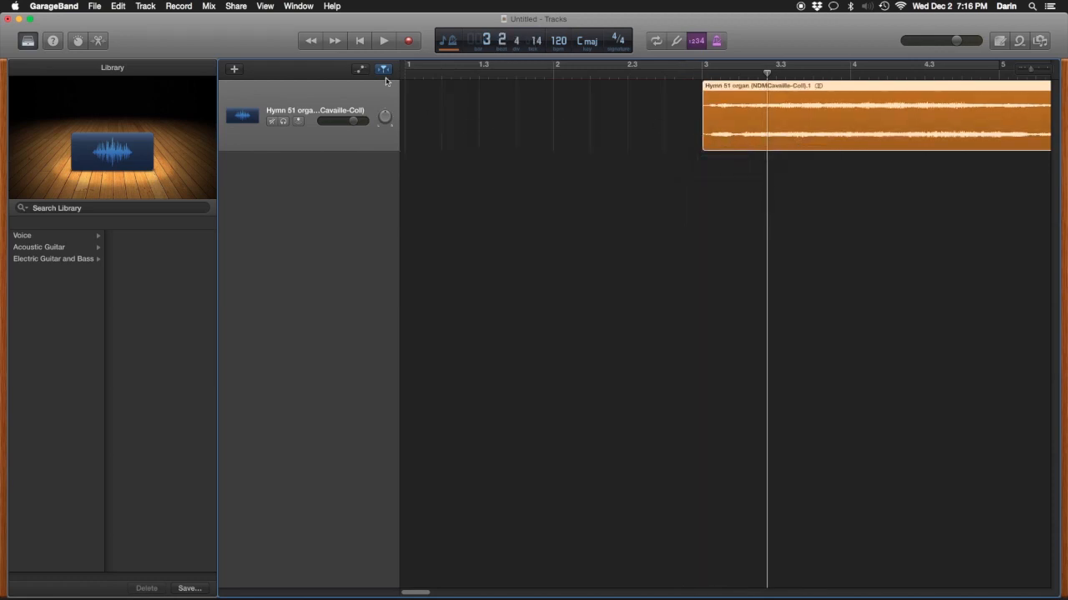
# Step: Turn off Snap to Grid and verify that the option is unchecked
pyautogui.click(151, 7)
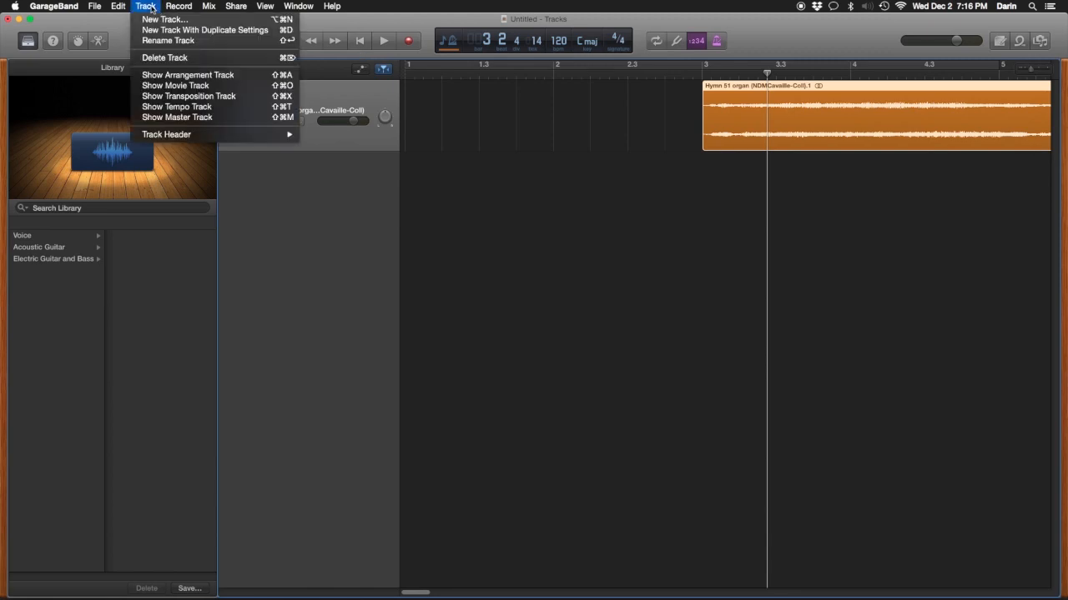
pyautogui.moveTo(209, 7)
pyautogui.moveTo(118, 7)
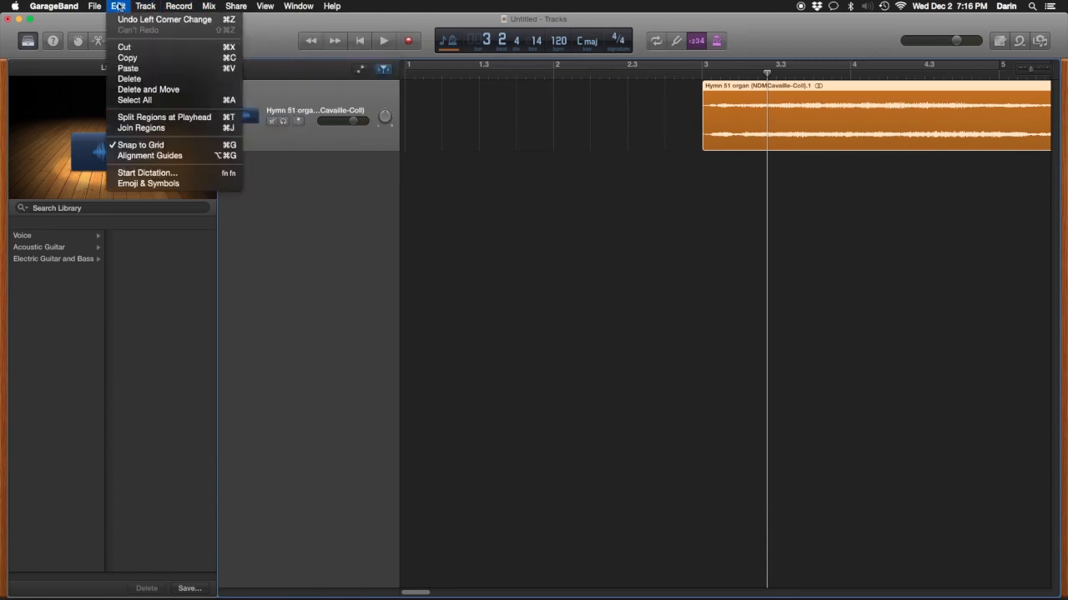
pyautogui.click(138, 146)
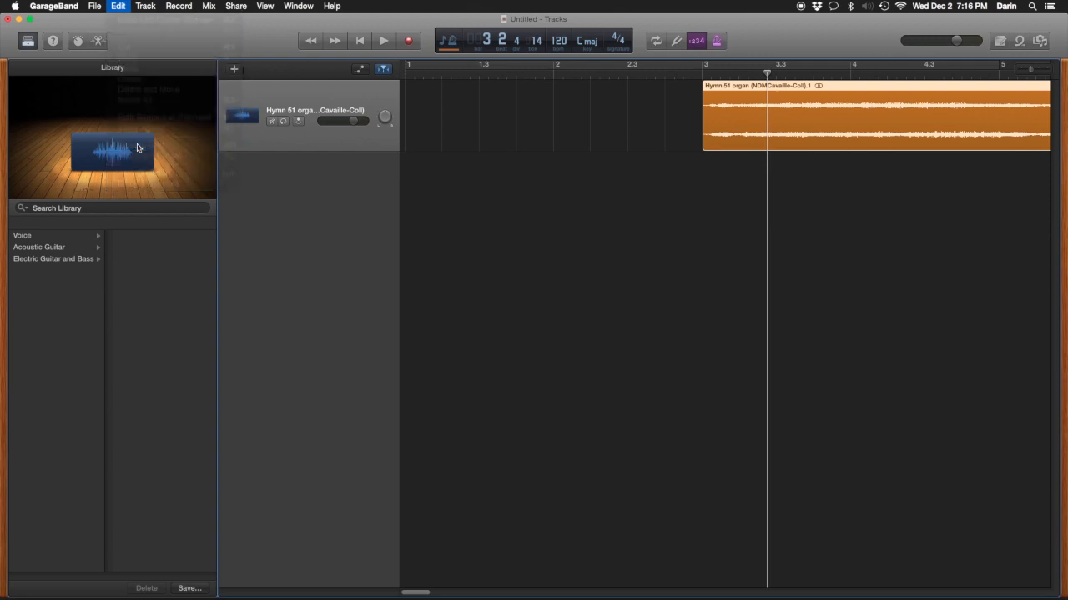
pyautogui.click(120, 8)
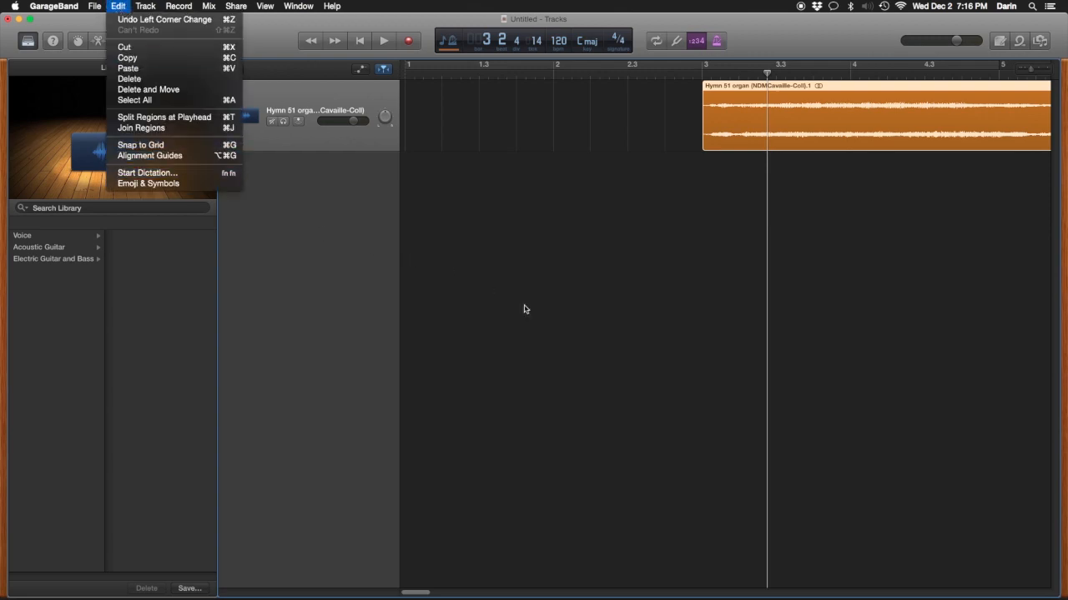
pyautogui.click(567, 325)
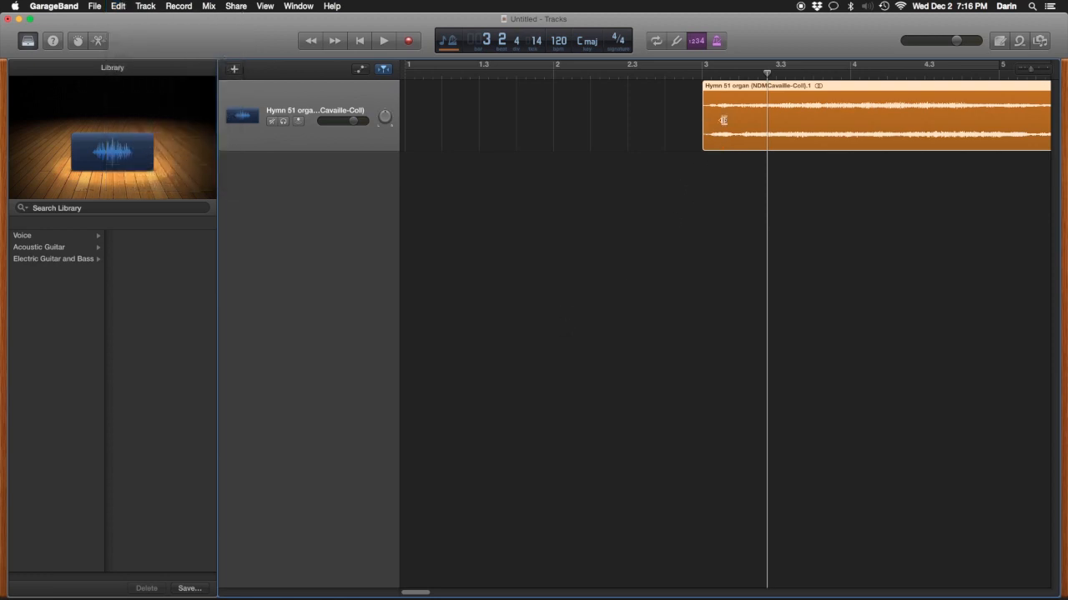
# Step: Place the playhead at bar 3 and finely trim the organ region's start to just before the sound begins, slightly after bar 3
pyautogui.moveTo(767, 74); pyautogui.dragTo(704, 72)
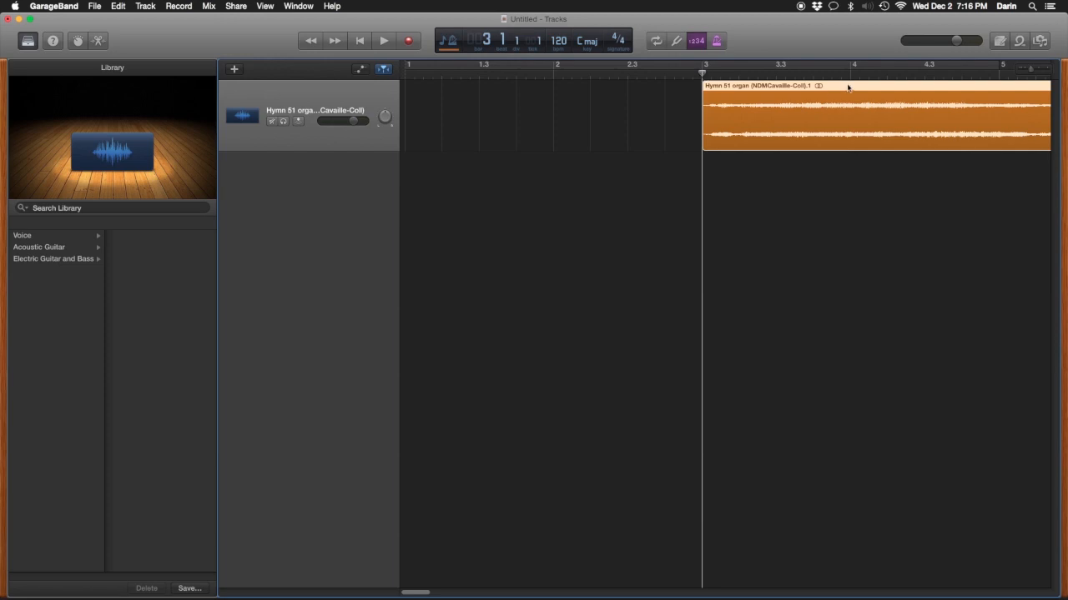
pyautogui.click(1031, 73)
pyautogui.moveTo(1031, 73); pyautogui.dragTo(1040, 72)
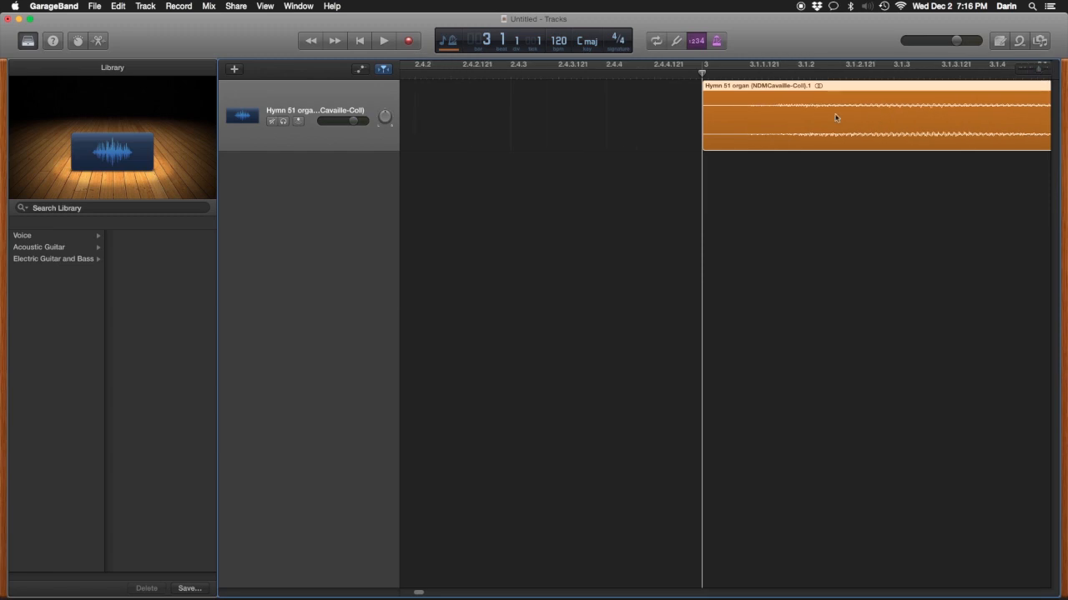
pyautogui.moveTo(713, 124); pyautogui.dragTo(746, 123)
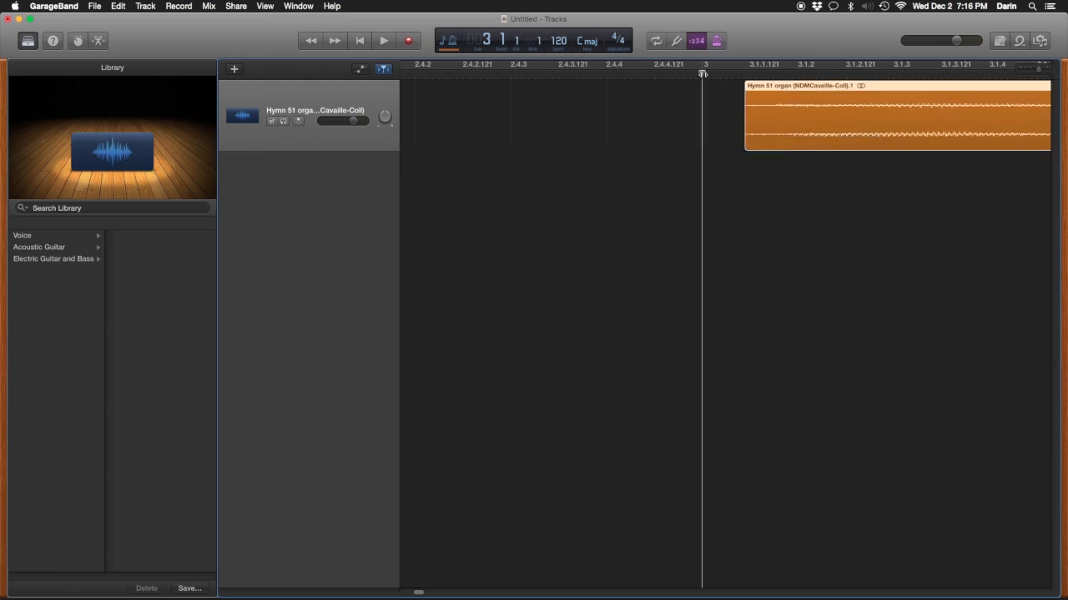
# Step: Play the organ recording from its trimmed start, and bring the whole region into view
pyautogui.moveTo(710, 73); pyautogui.dragTo(743, 73)
pyautogui.press('space')
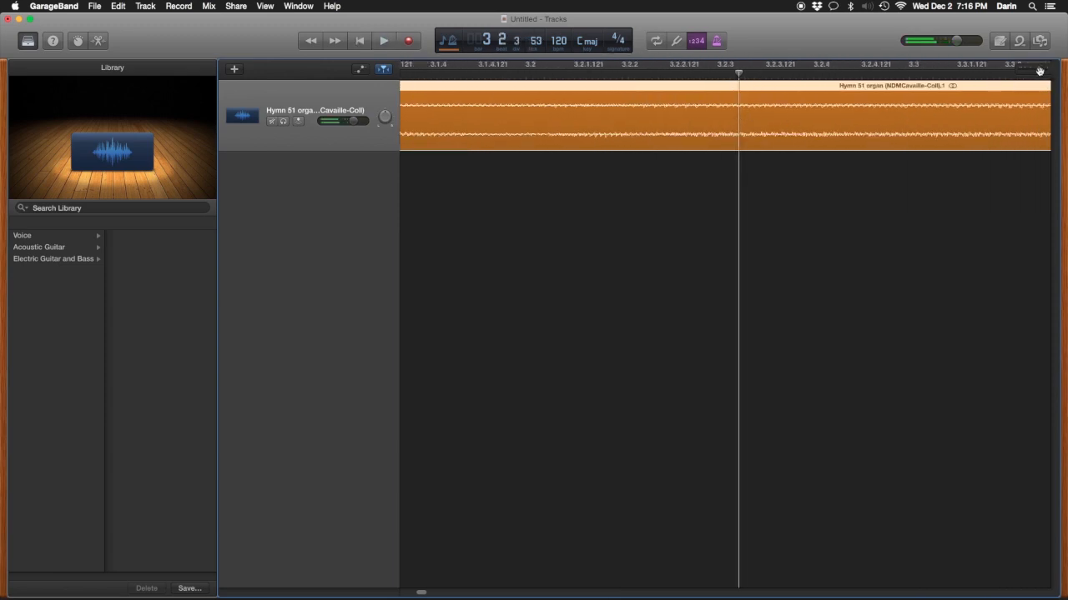
pyautogui.moveTo(1041, 68); pyautogui.dragTo(997, 70)
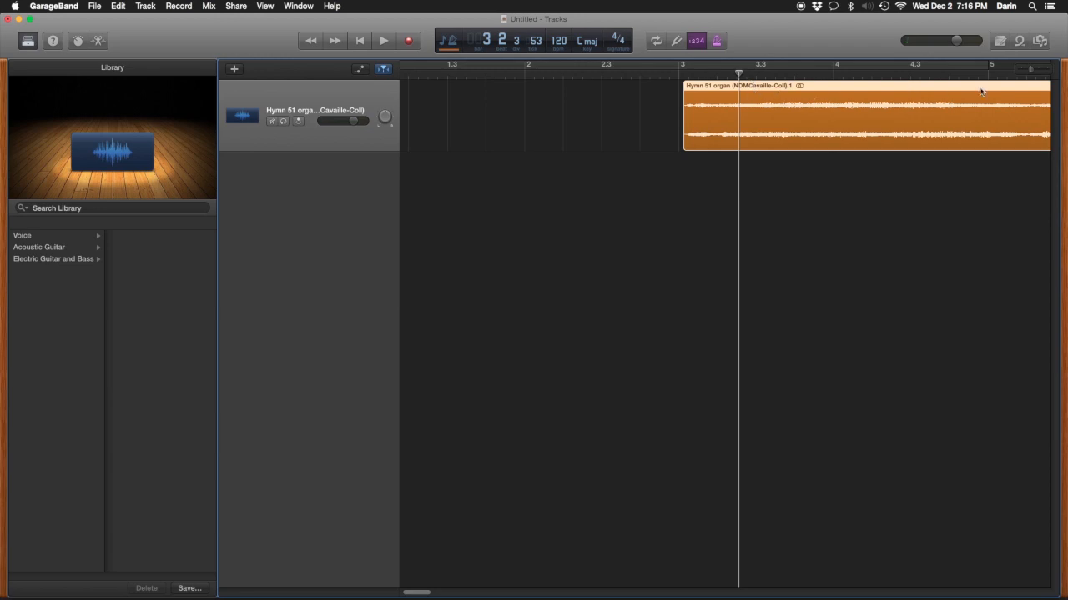
pyautogui.moveTo(1030, 72); pyautogui.dragTo(1001, 71)
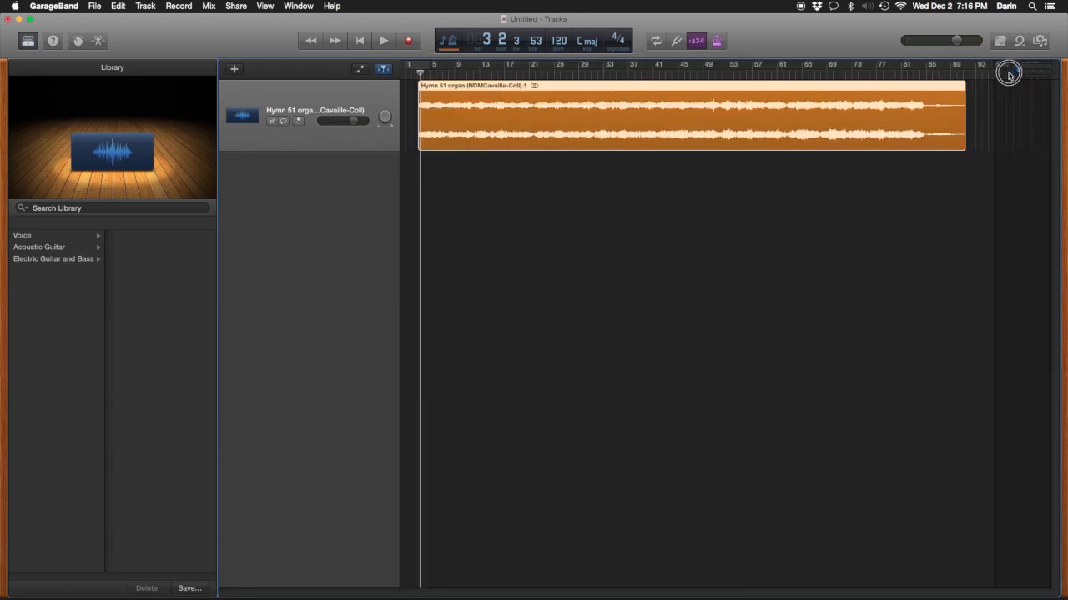
# Step: Play the organ region's closing section from bar 88 to past its end, and bring the whole region back into view
pyautogui.click(920, 72)
pyautogui.click(944, 72)
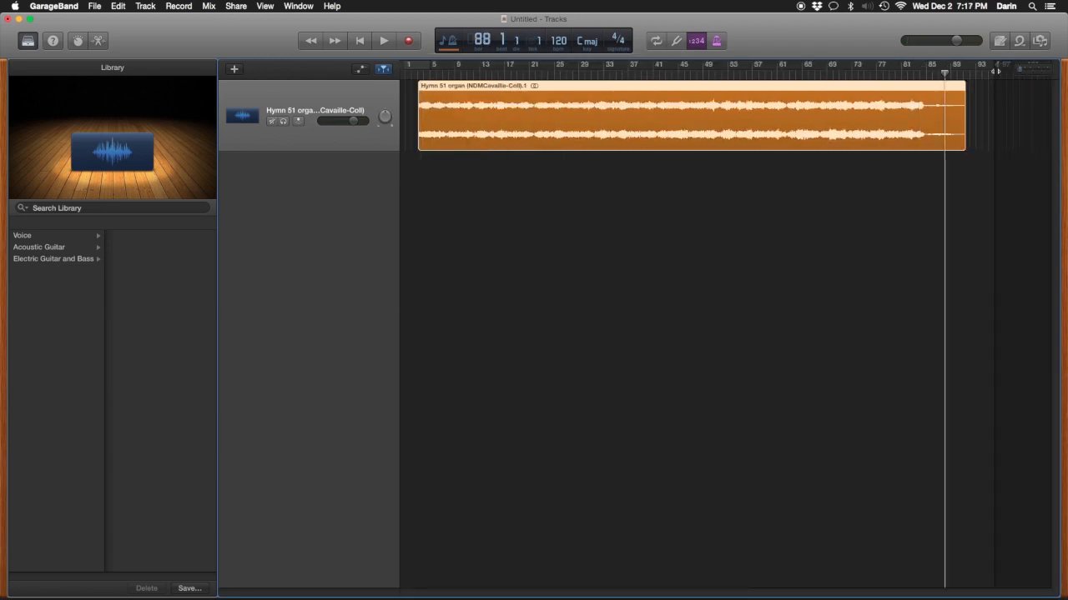
pyautogui.moveTo(1019, 71); pyautogui.dragTo(1035, 71)
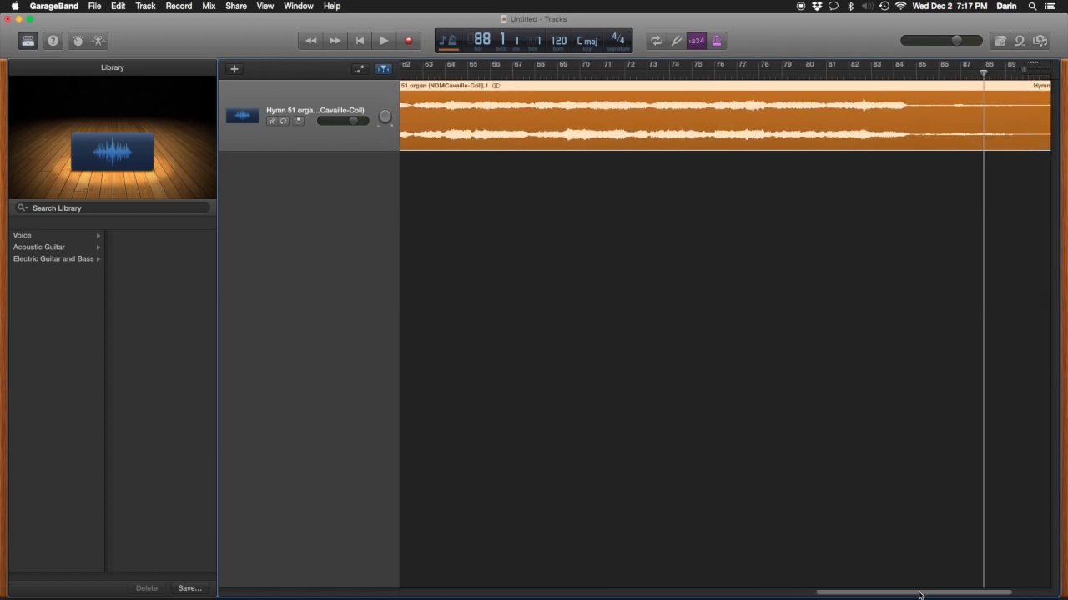
pyautogui.moveTo(922, 593); pyautogui.dragTo(968, 592)
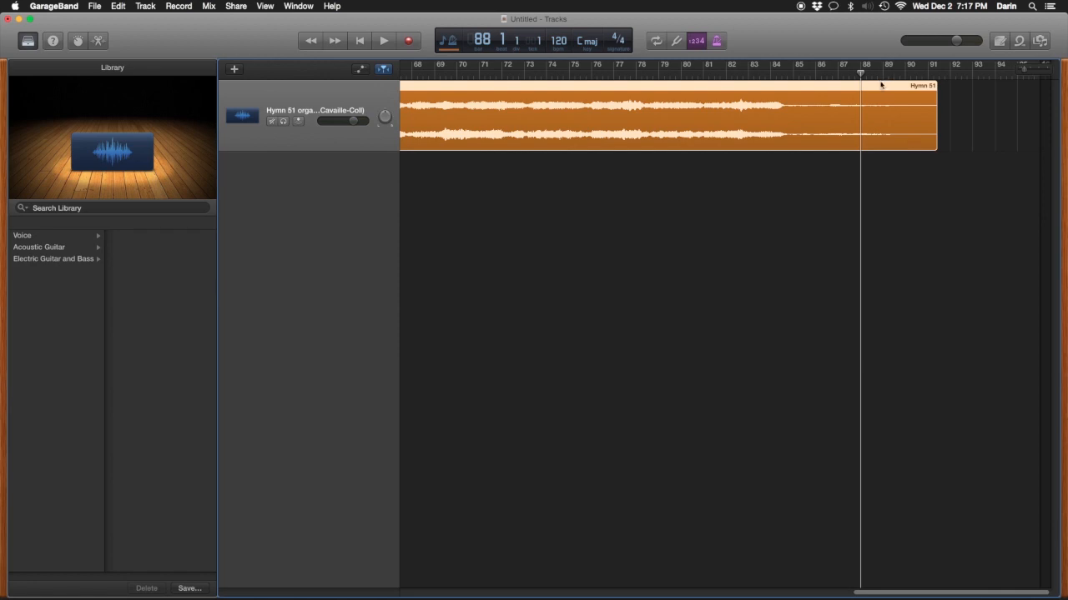
pyautogui.press('space')
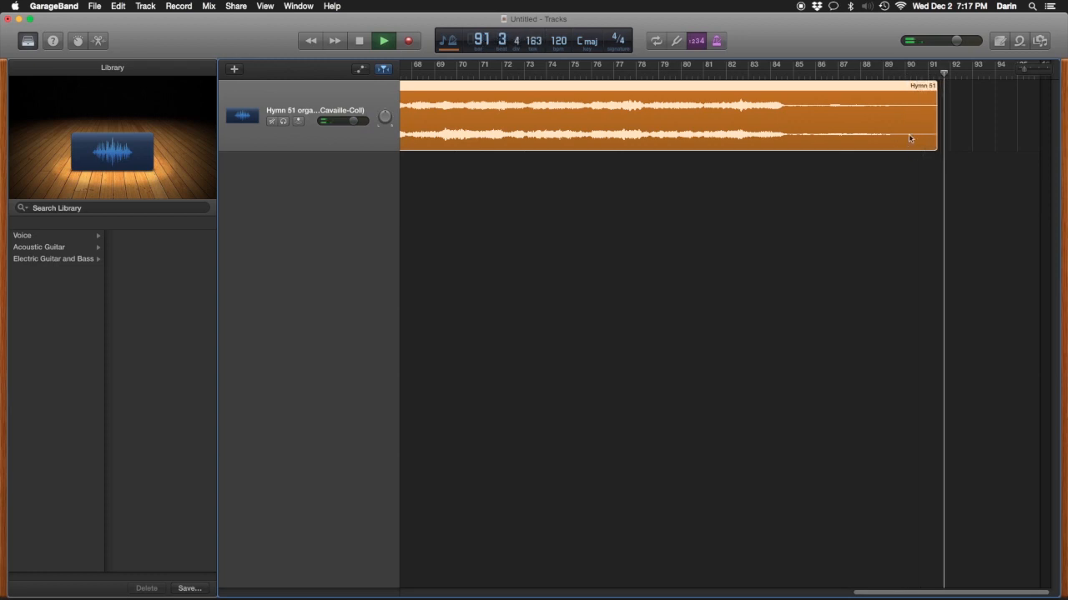
pyautogui.press('space')
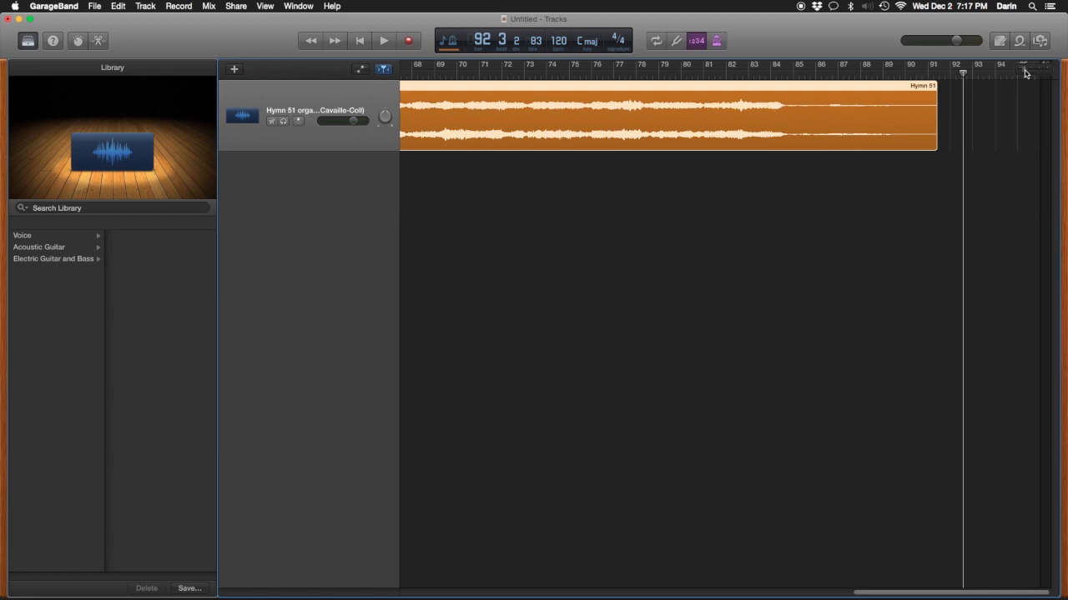
pyautogui.moveTo(1025, 74); pyautogui.dragTo(1002, 69)
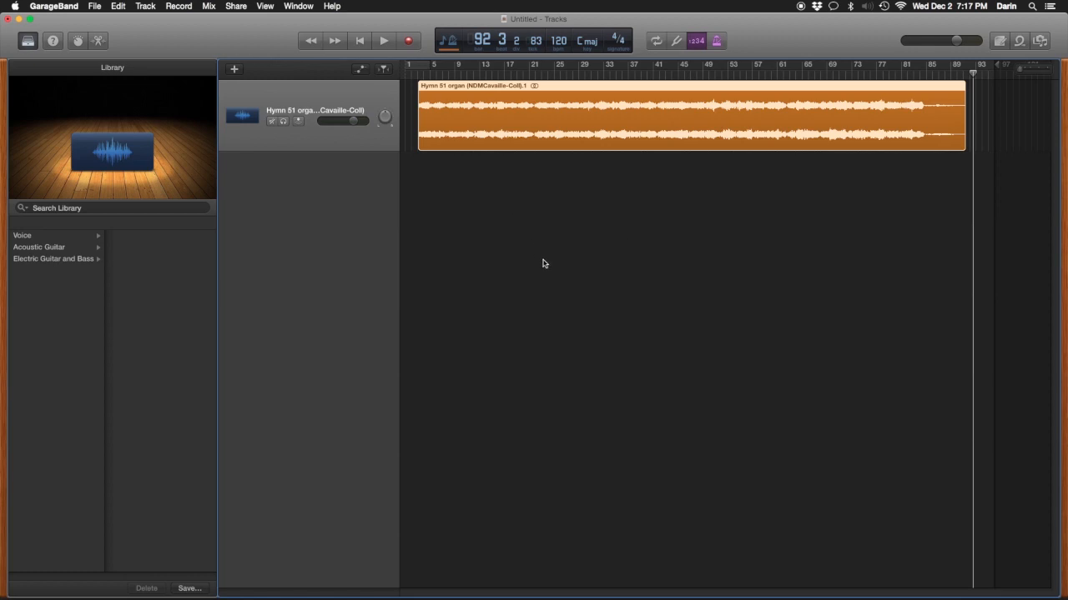
# Step: Review the General, Audio/MIDI and Advanced preferences, including the Auto Normalize export setting, and close the preferences
pyautogui.click(65, 7)
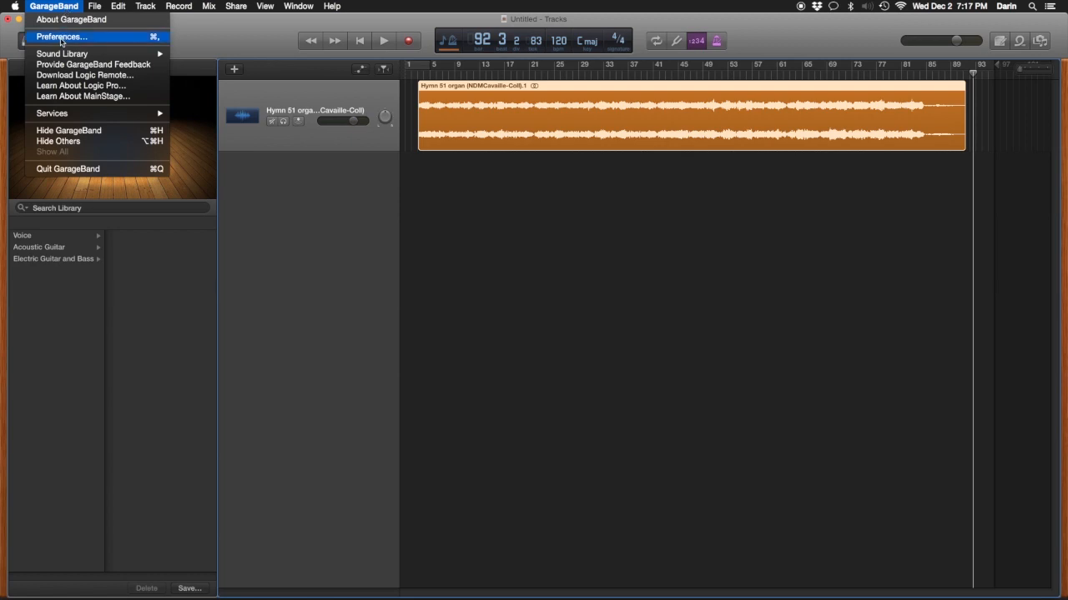
pyautogui.click(61, 37)
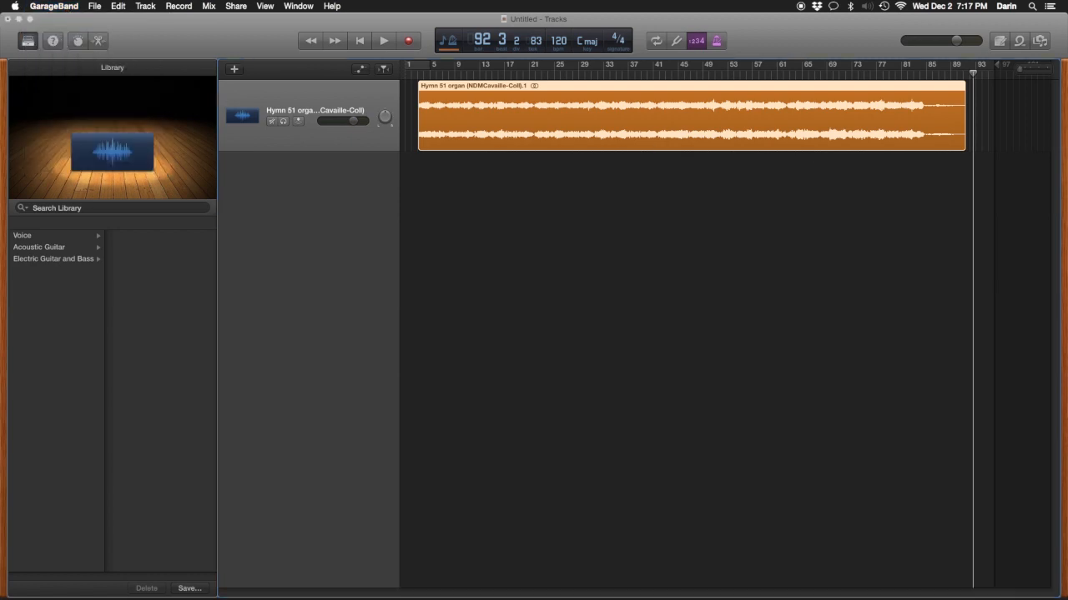
pyautogui.moveTo(1067, 125); pyautogui.dragTo(598, 197)
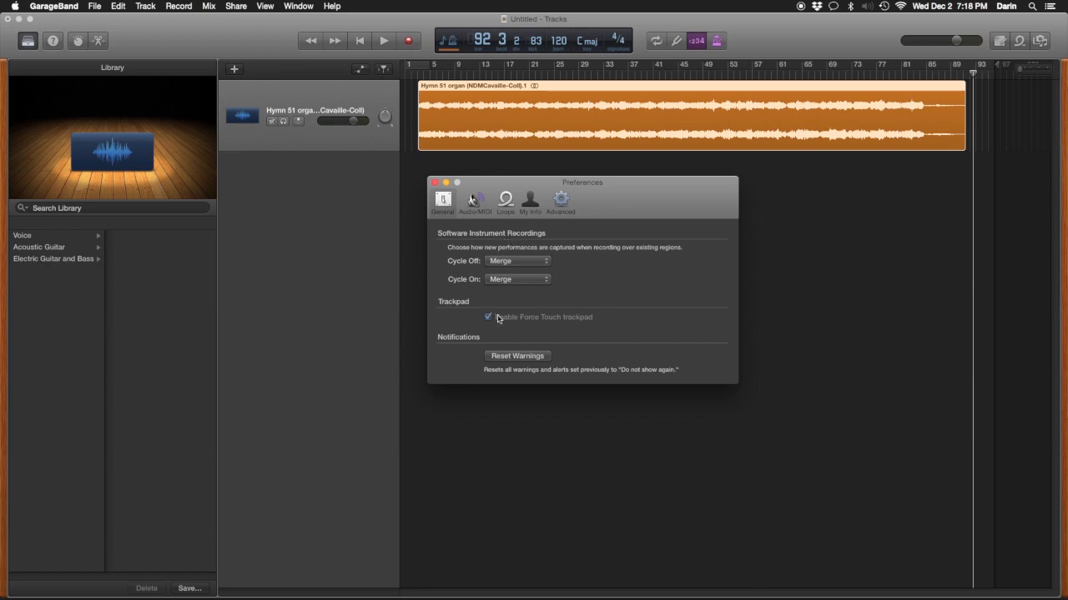
pyautogui.click(475, 204)
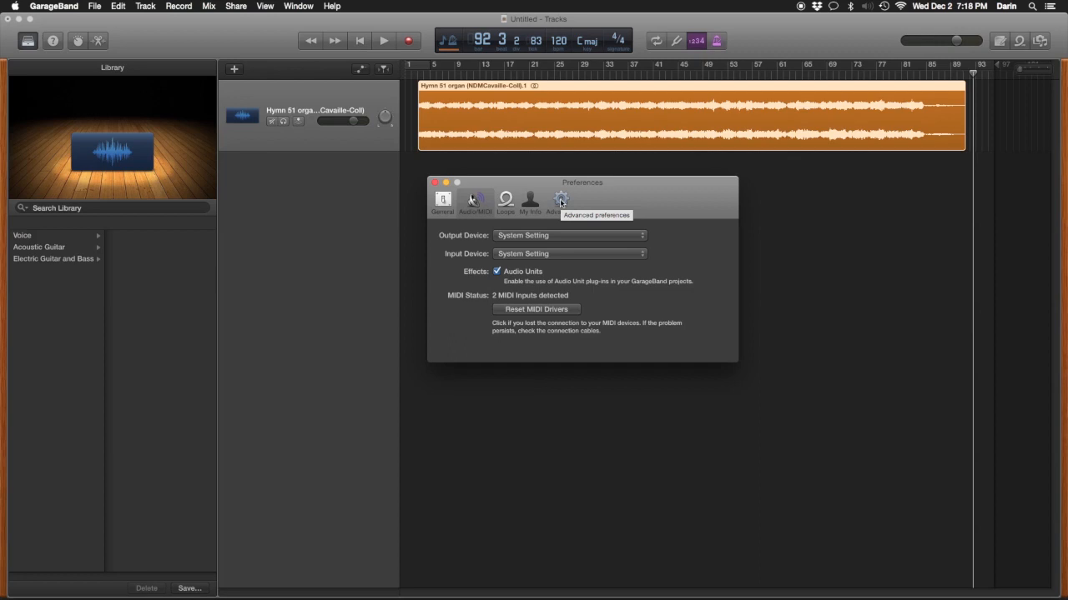
pyautogui.click(561, 202)
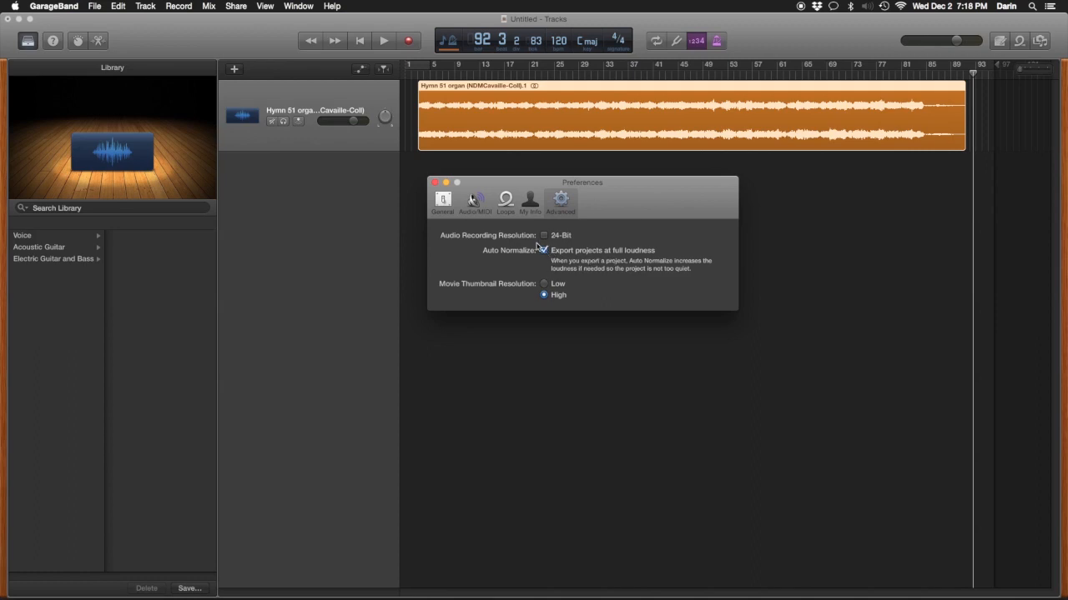
pyautogui.click(444, 204)
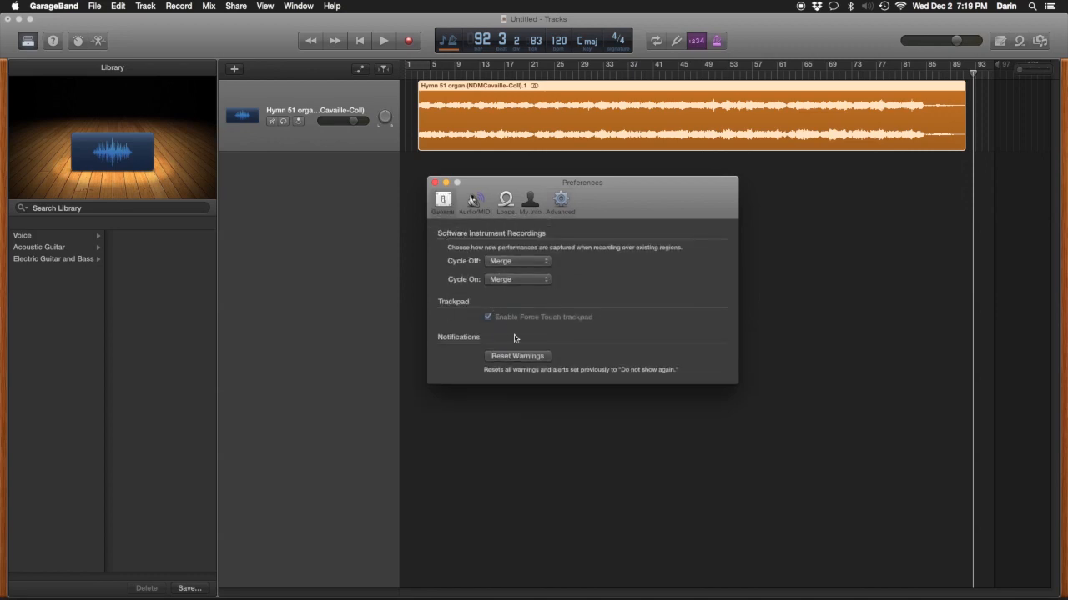
pyautogui.click(434, 182)
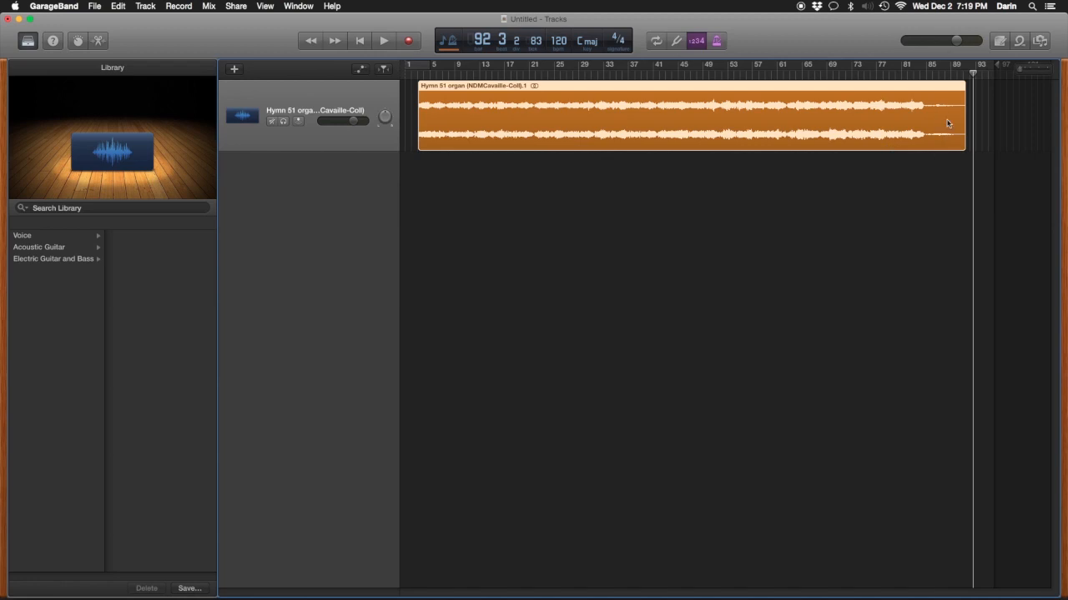
# Step: Place the playhead at bar 90 near the organ region's end, and show the track's Volume automation
pyautogui.moveTo(973, 74); pyautogui.dragTo(957, 74)
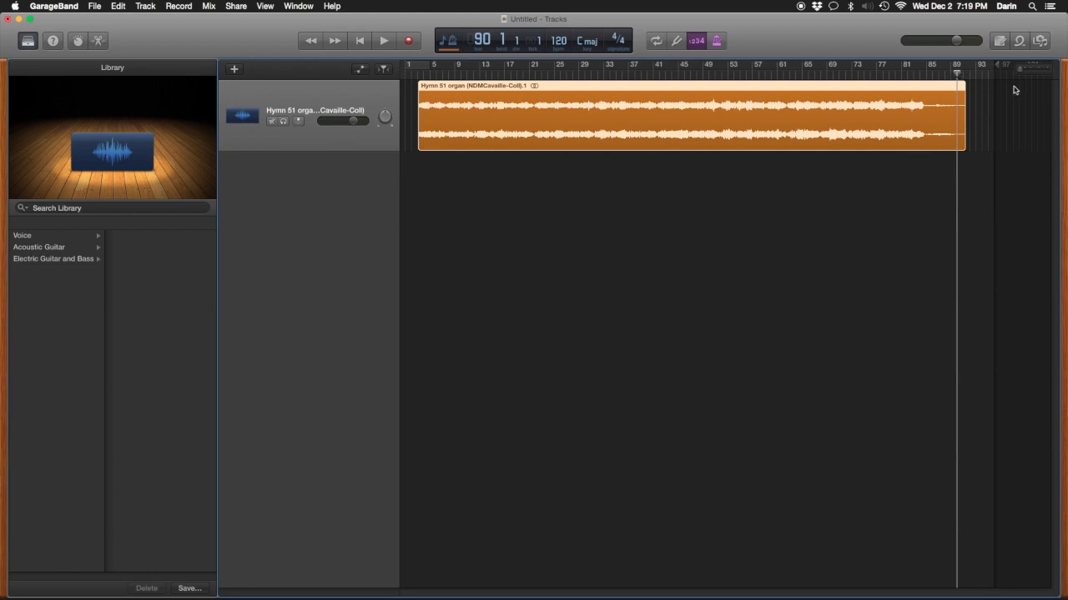
pyautogui.moveTo(1022, 70); pyautogui.dragTo(1032, 70)
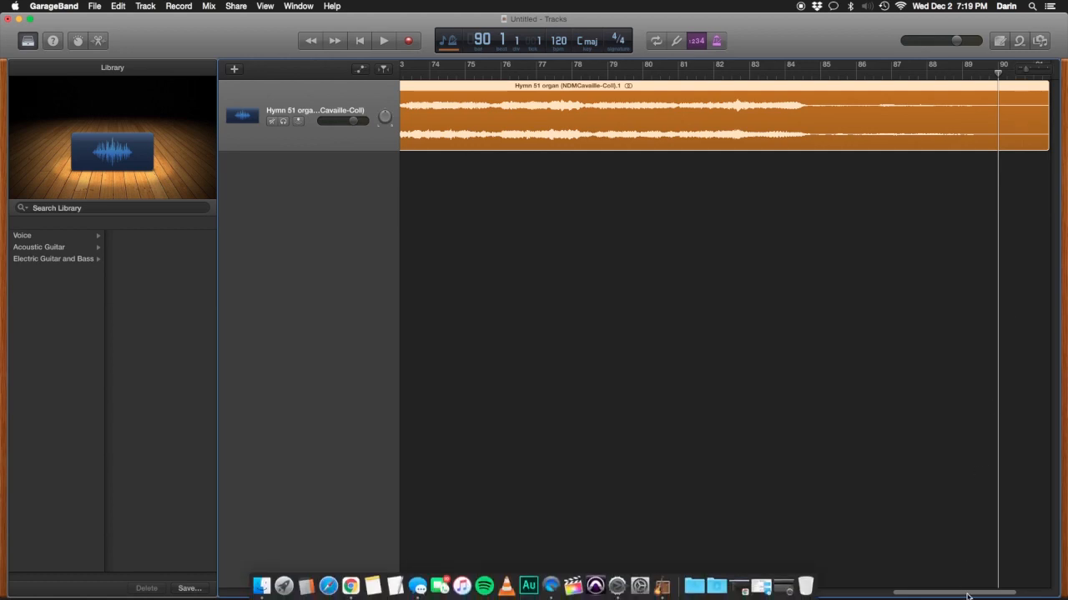
pyautogui.moveTo(968, 593); pyautogui.dragTo(1028, 592)
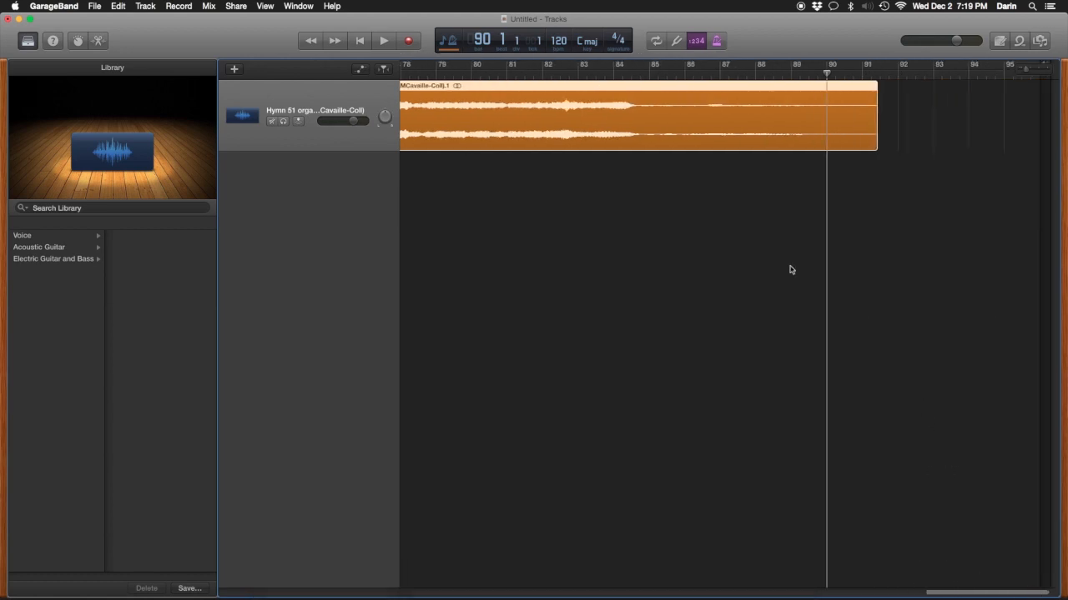
pyautogui.click(360, 70)
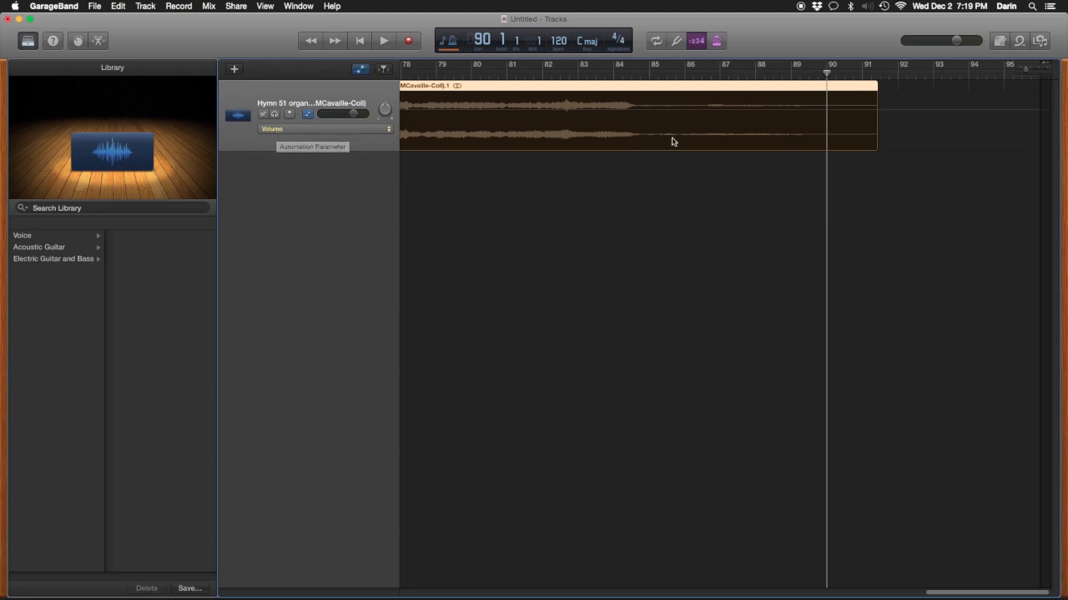
pyautogui.click(846, 126)
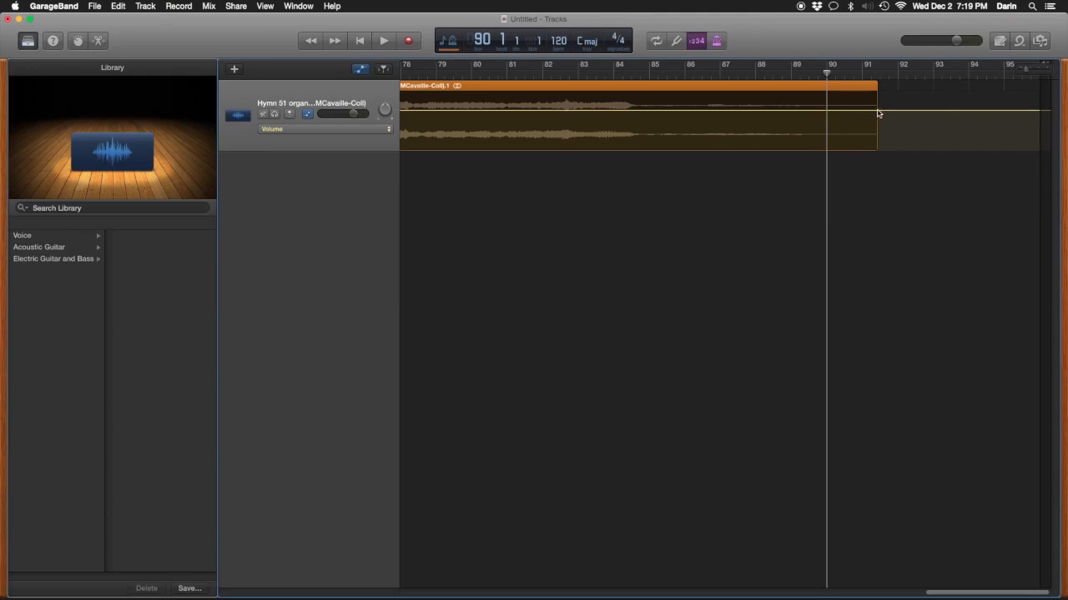
# Step: Add volume points shortly before and at the organ region's end, and lower the end point fully to create a fade-out
pyautogui.click(877, 111)
pyautogui.click(850, 114)
pyautogui.click(851, 112)
pyautogui.click(849, 110)
pyautogui.moveTo(877, 113); pyautogui.dragTo(877, 158)
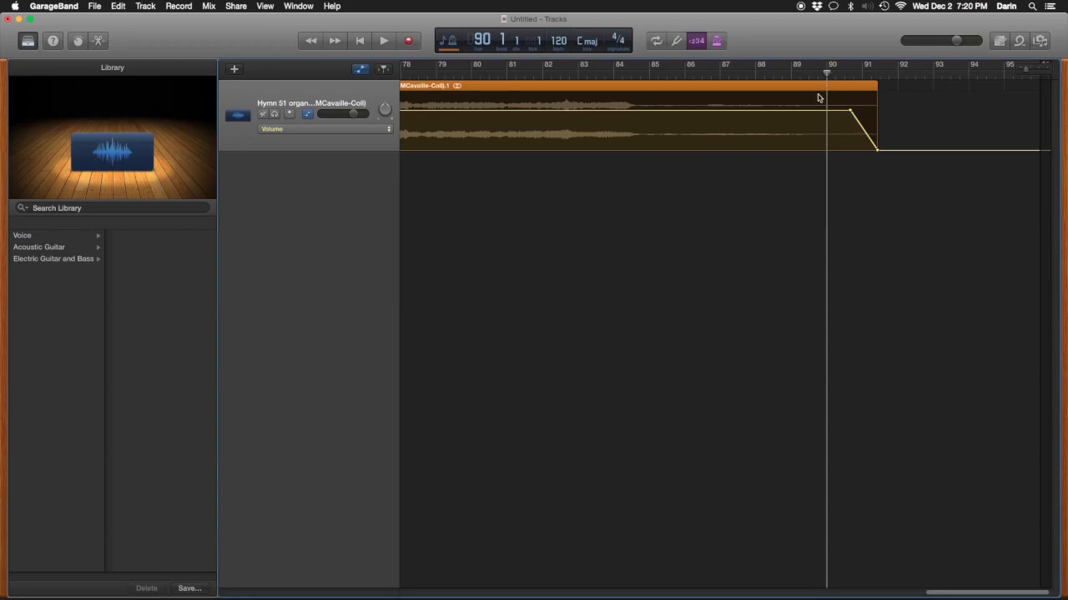
# Step: Play the fade-out from about bar 89, and move its starting volume point earlier to position 89 2 1 236 at +0.0 dB
pyautogui.moveTo(826, 73); pyautogui.dragTo(789, 75)
pyautogui.press('space')
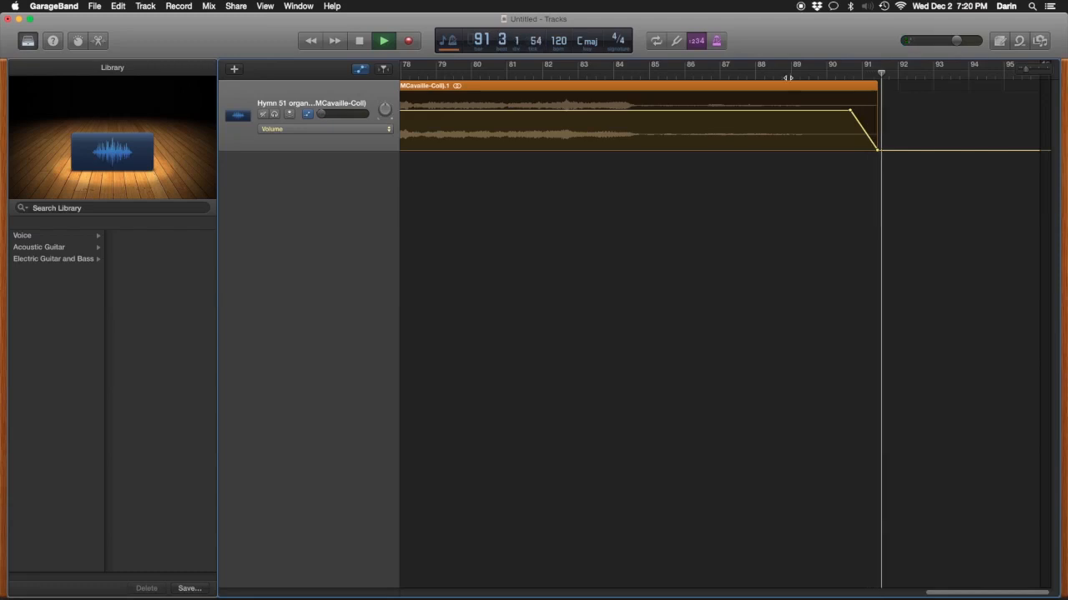
pyautogui.press('space')
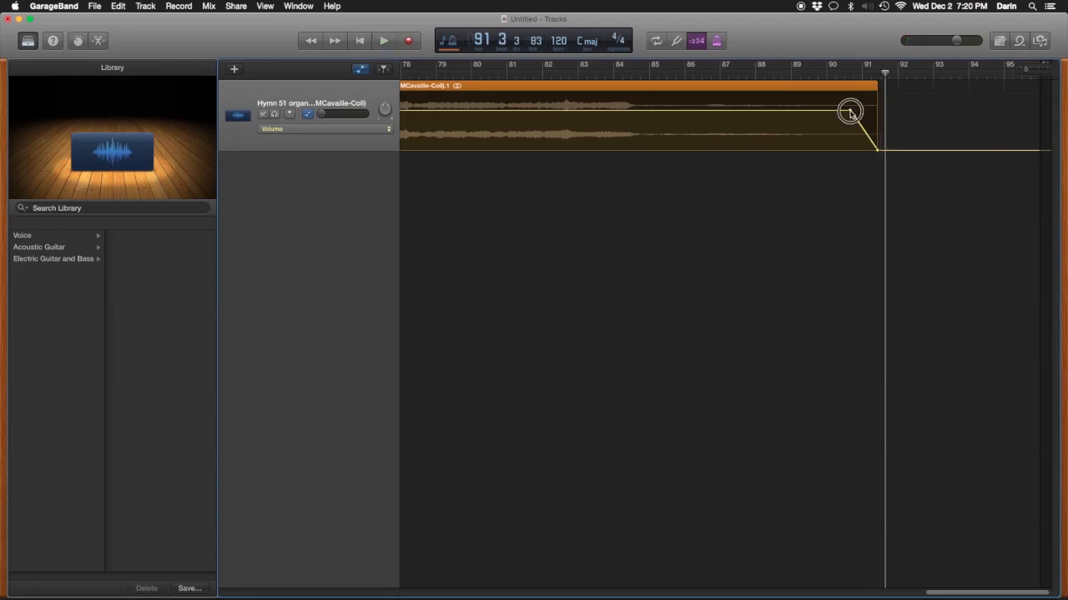
pyautogui.click(847, 111)
pyautogui.moveTo(848, 111); pyautogui.dragTo(802, 110)
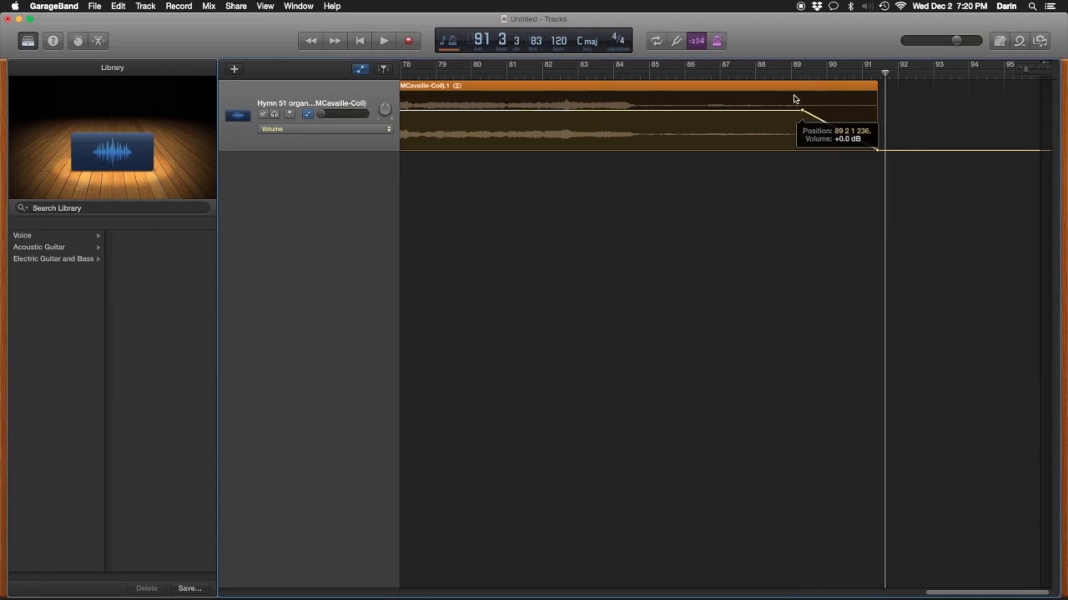
# Step: Play the lengthened fade-out from about bar 88, and hide the track automation
pyautogui.click(753, 76)
pyautogui.press('space')
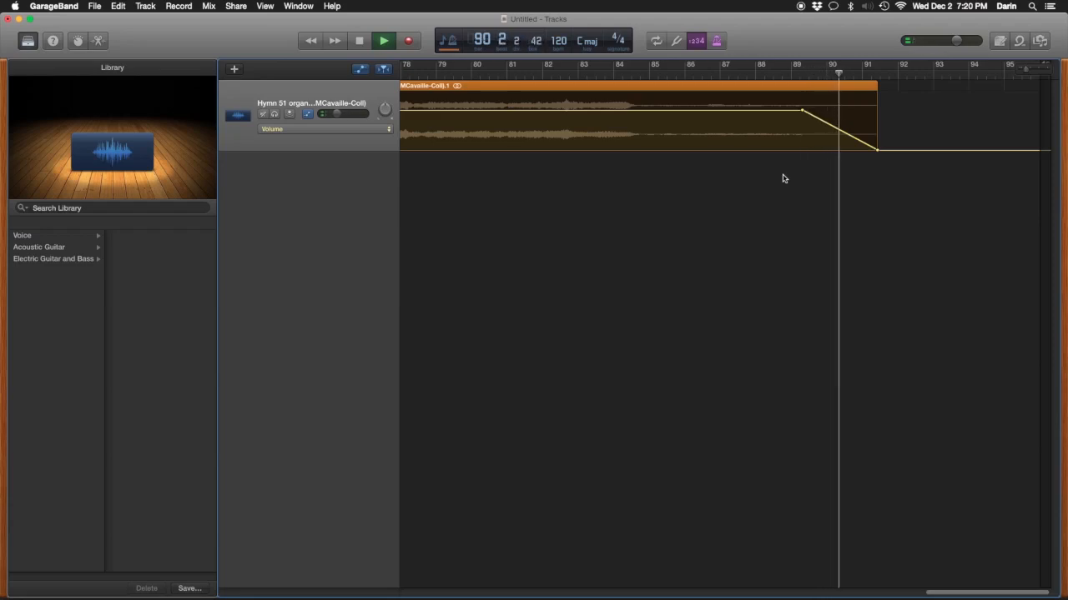
pyautogui.press('space')
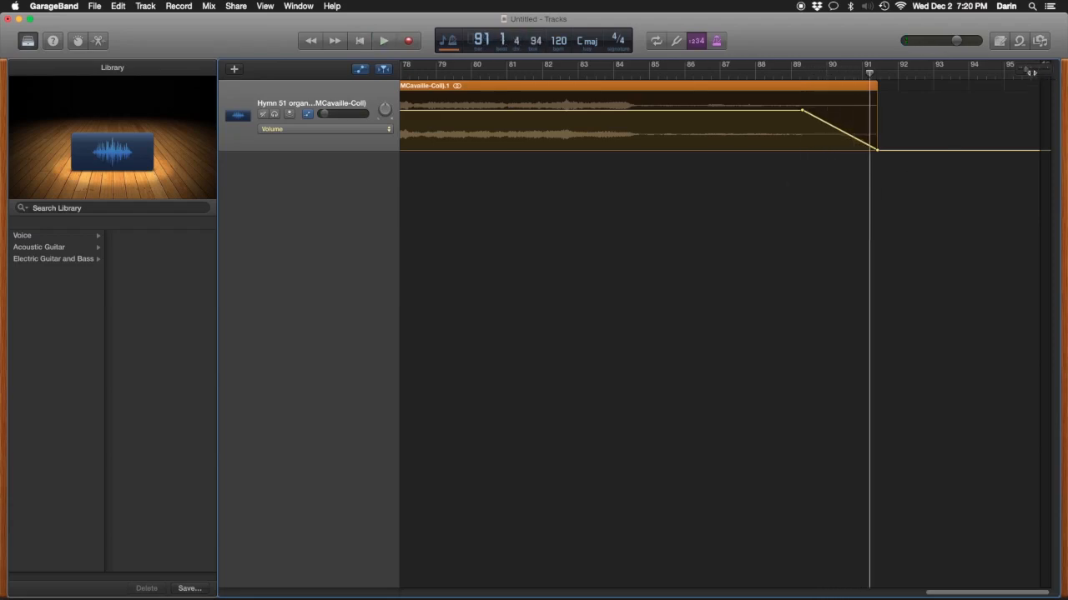
pyautogui.moveTo(1024, 71); pyautogui.dragTo(1013, 70)
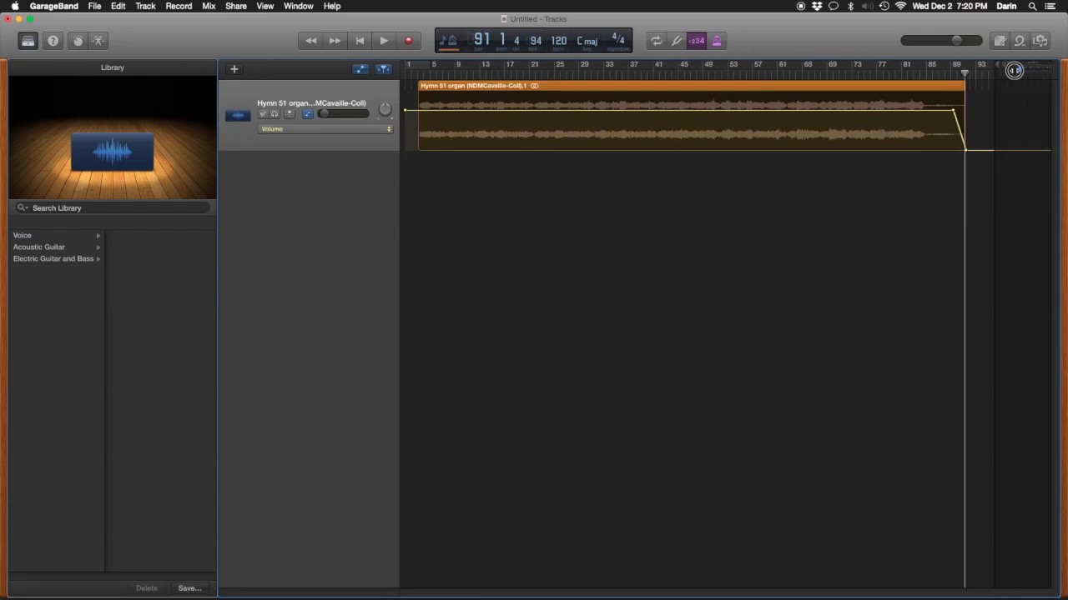
pyautogui.click(358, 70)
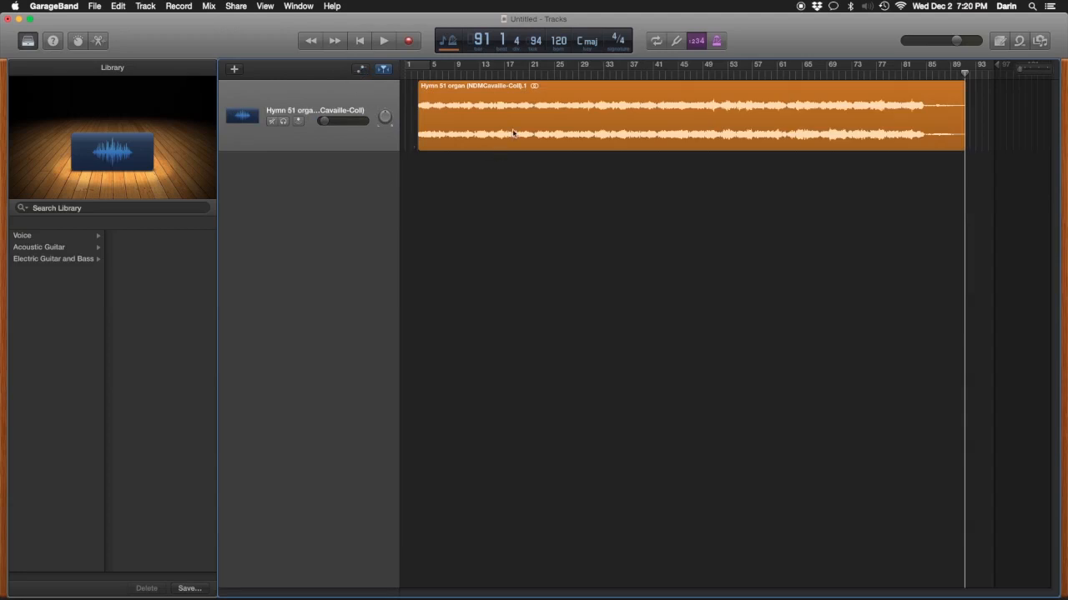
# Step: Start exporting the song to disk in the Trial Files folder with the file name "Hymn 51 organ - processed"
pyautogui.click(236, 6)
pyautogui.click(237, 6)
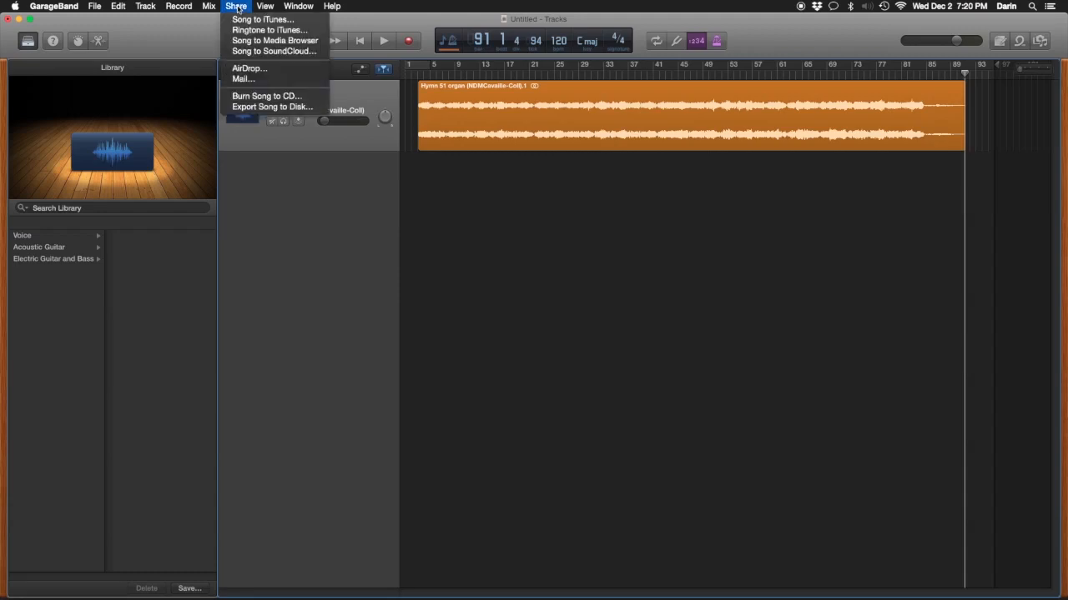
pyautogui.click(247, 108)
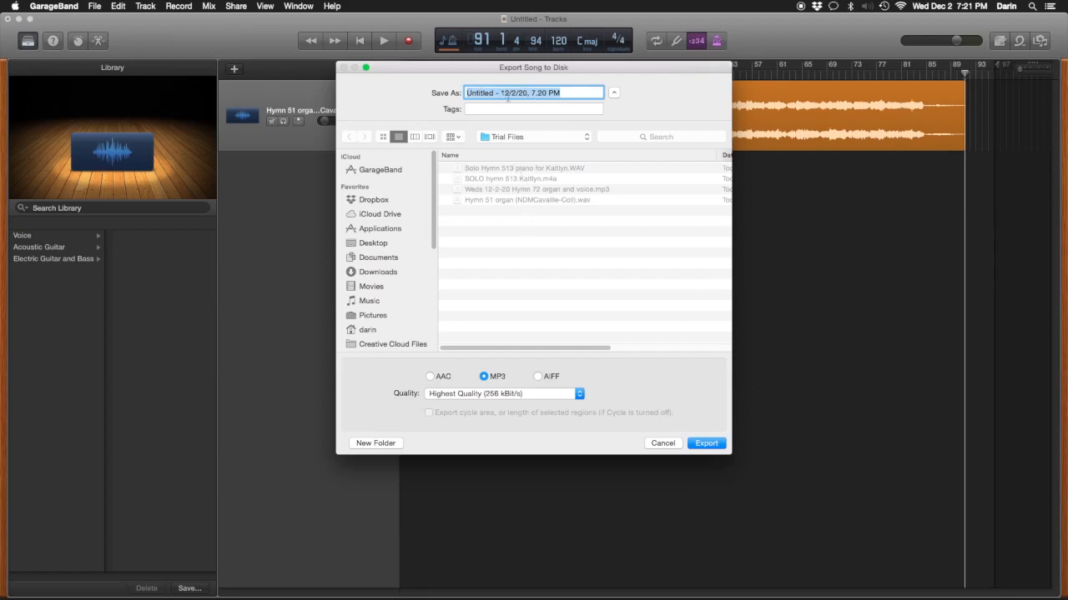
pyautogui.moveTo(470, 69); pyautogui.dragTo(611, 144)
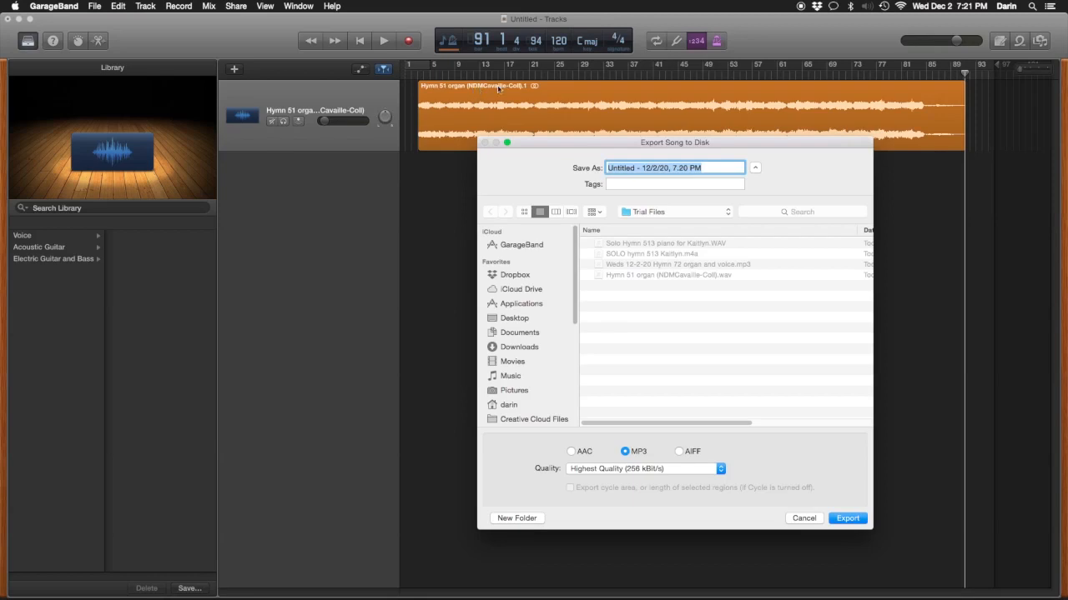
pyautogui.click(652, 278)
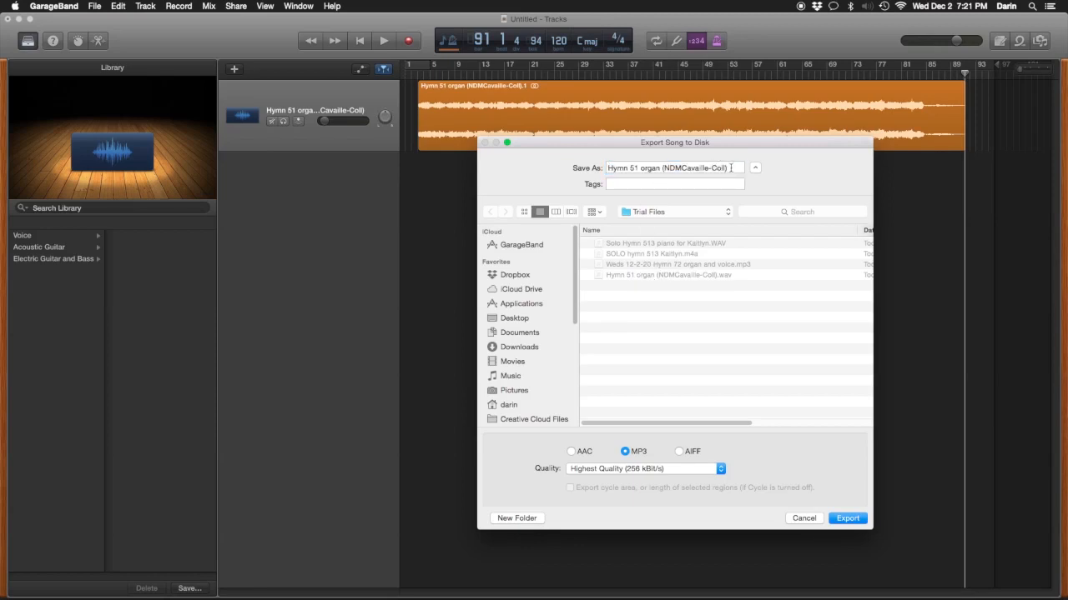
pyautogui.moveTo(730, 168); pyautogui.dragTo(662, 167)
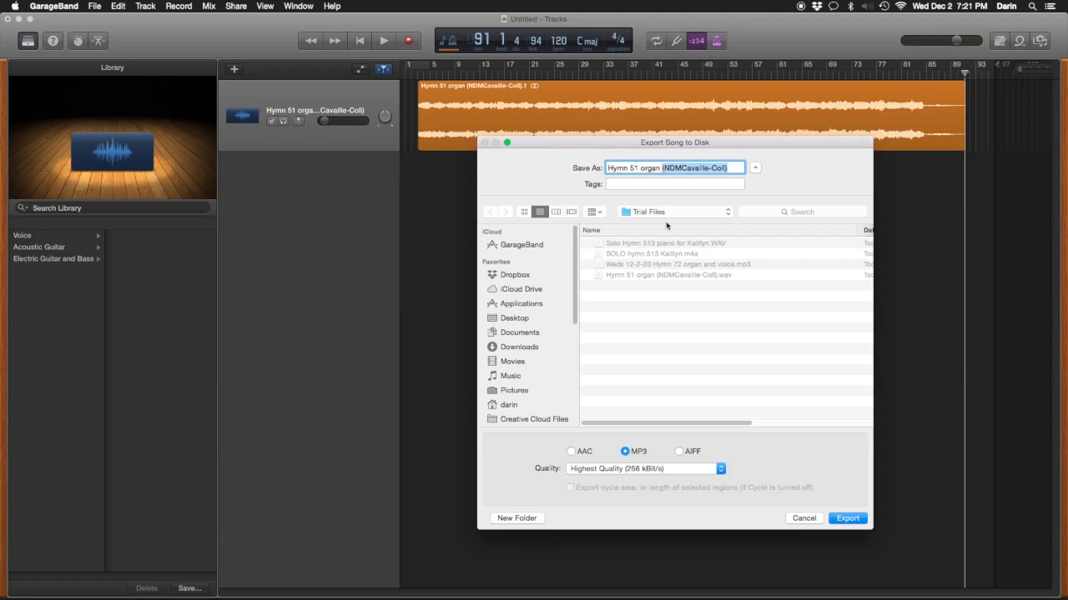
pyautogui.press('BackSpace')
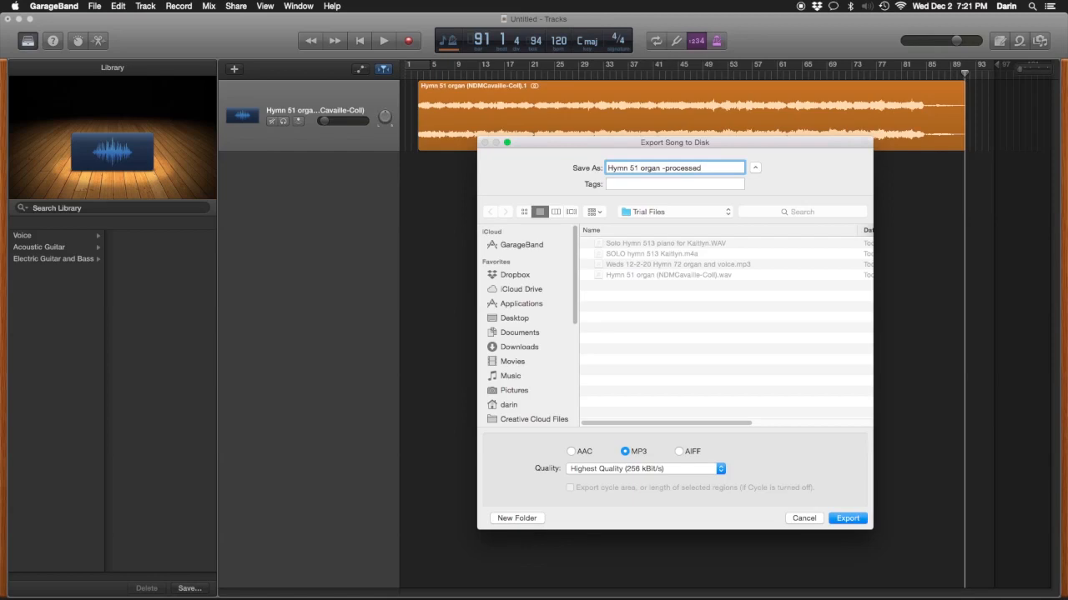
pyautogui.write('-processed')
pyautogui.click(664, 168)
# Step: Check the quality choices, keep MP3 at Highest Quality (256 kBit/s), and export the song
pyautogui.click(722, 469)
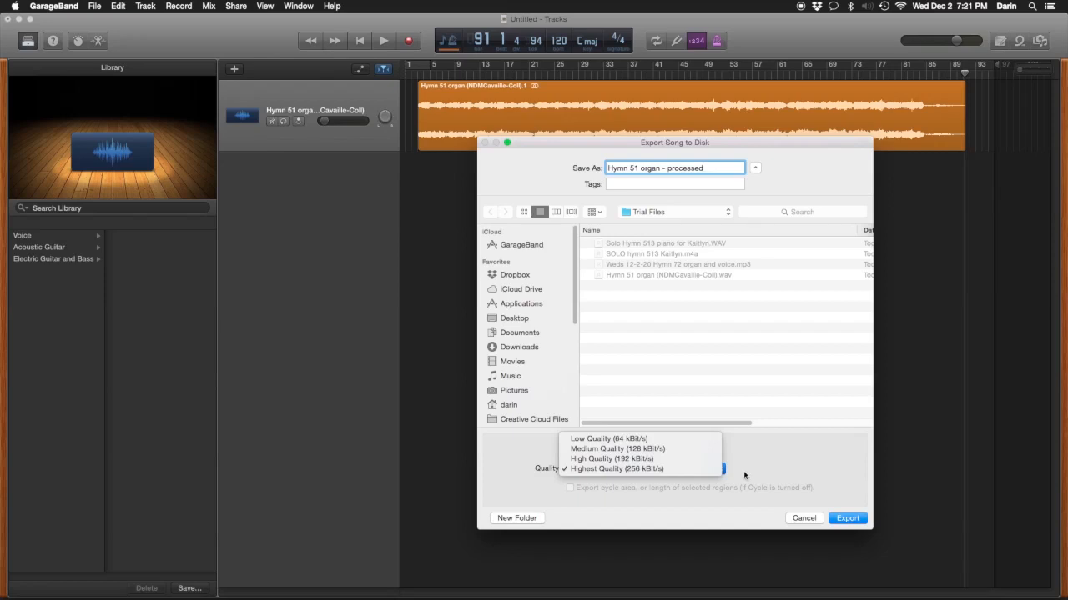
pyautogui.click(743, 475)
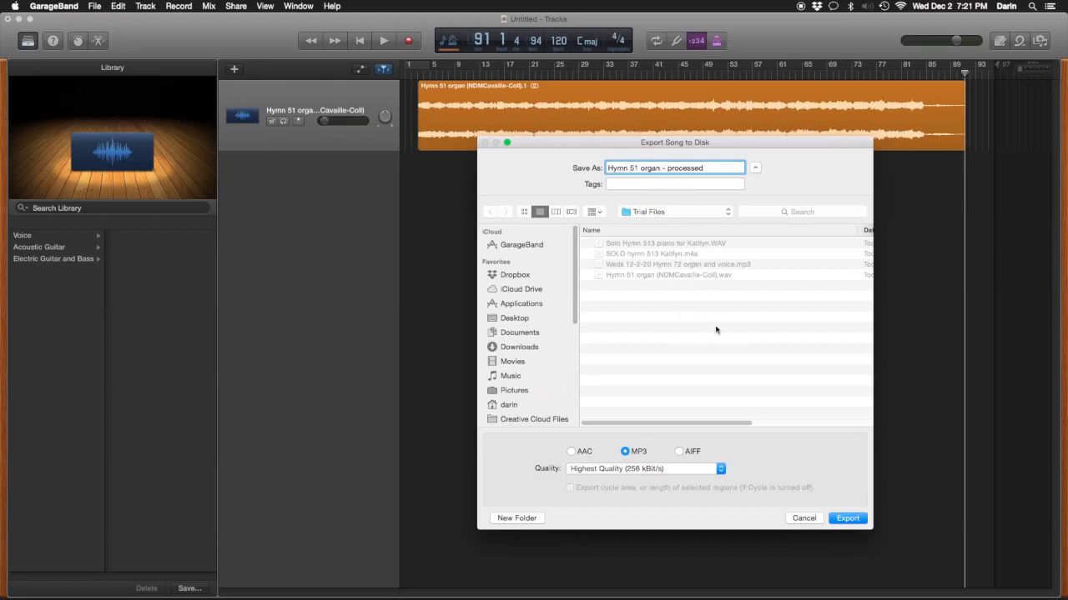
pyautogui.click(846, 519)
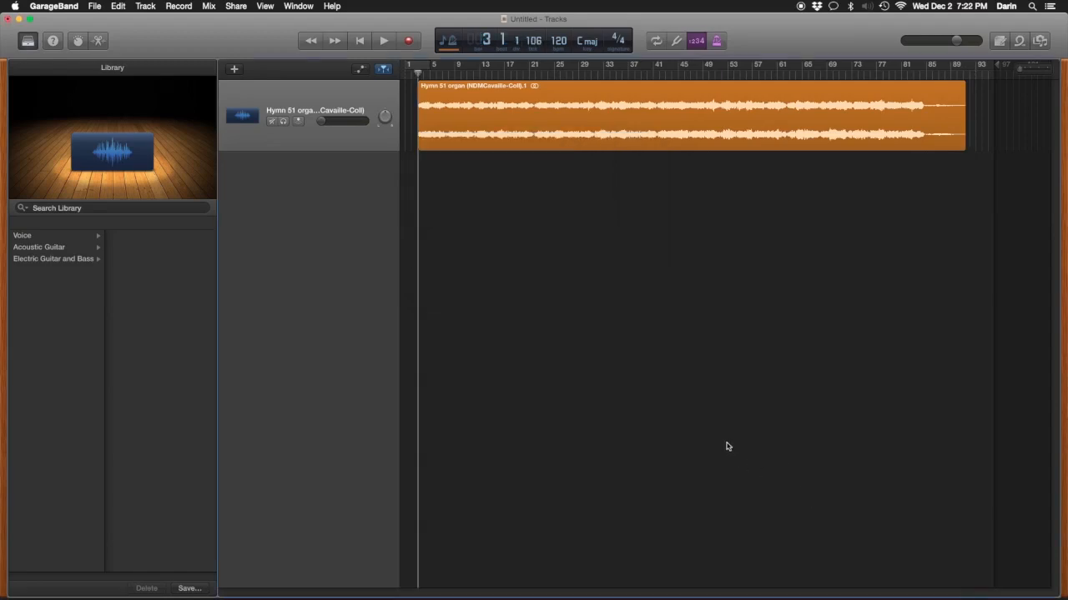
# Step: Switch to the Trial Files folder in Finder, preview "Hymn 51 organ - processed.mp3" near its end, close the preview, and return to GarageBand
pyautogui.hotkey('ctrl', 'Up')
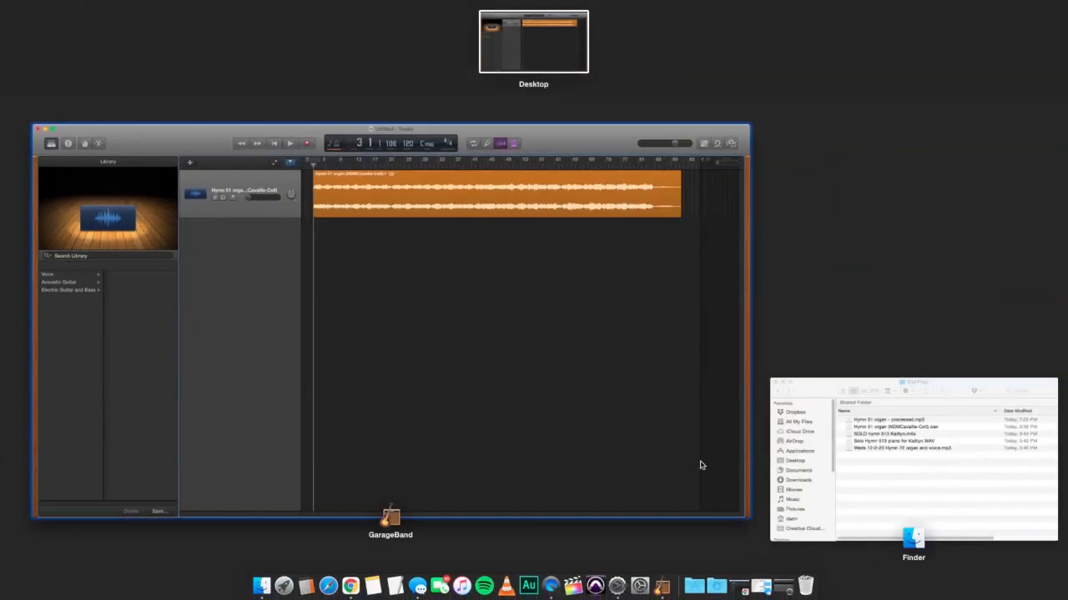
pyautogui.click(896, 489)
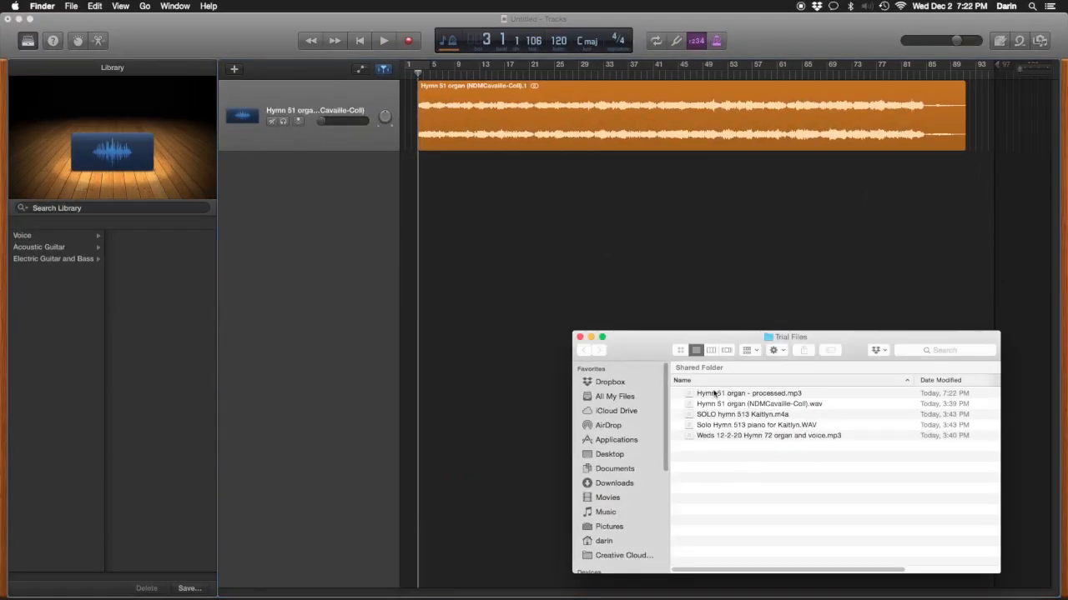
pyautogui.click(761, 397)
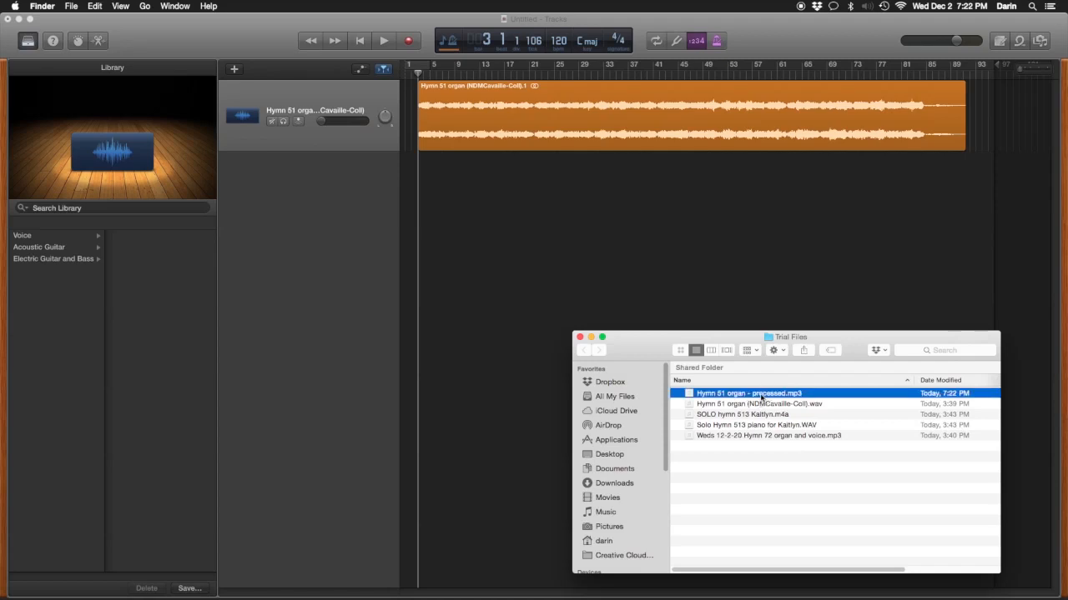
pyautogui.press('space')
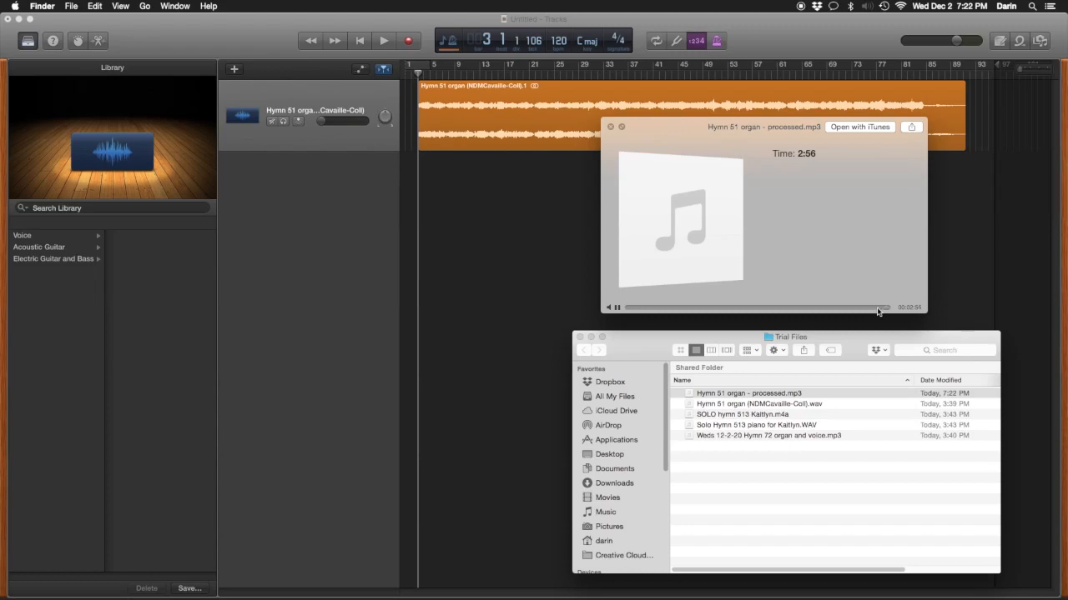
pyautogui.click(610, 127)
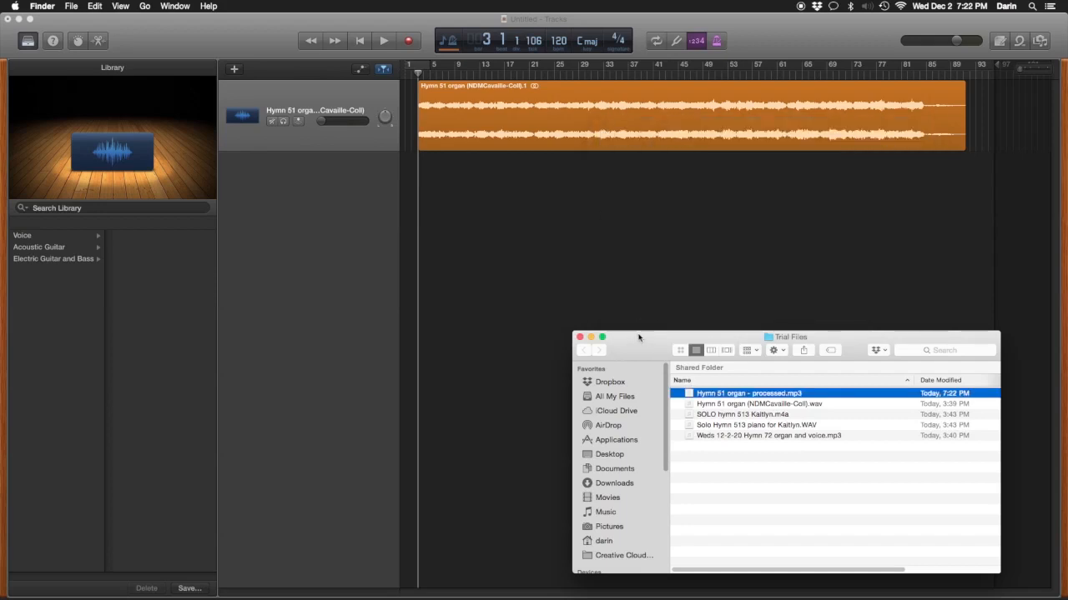
pyautogui.click(649, 278)
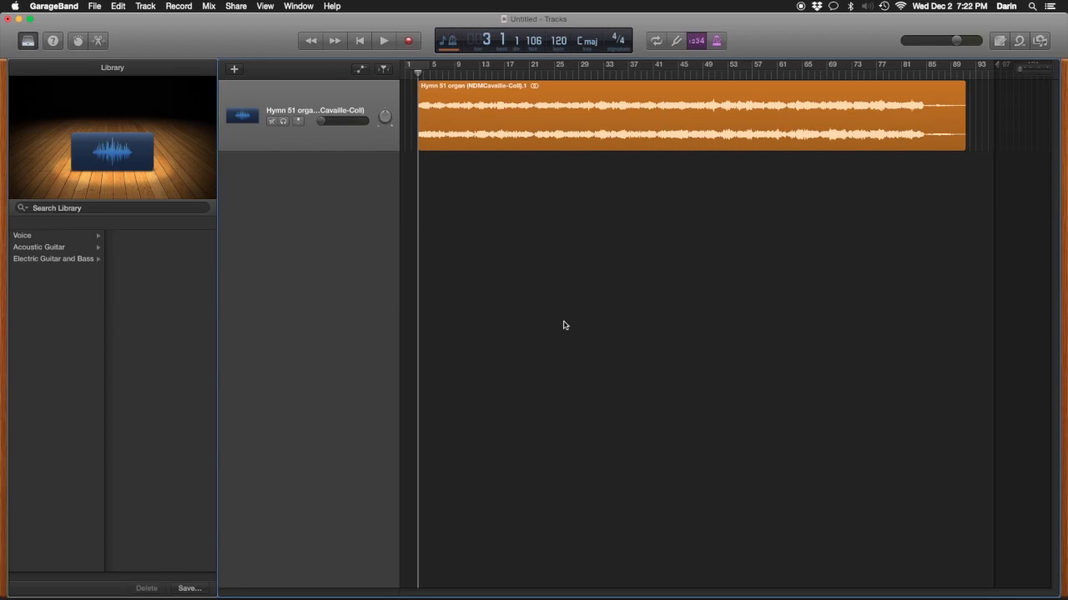
# Step: Delete the Hymn 51 region and place "Weds 12-2-20 Hymn 72 organ and voice.mp3" from the Trial Files folder on the track
pyautogui.click(526, 127)
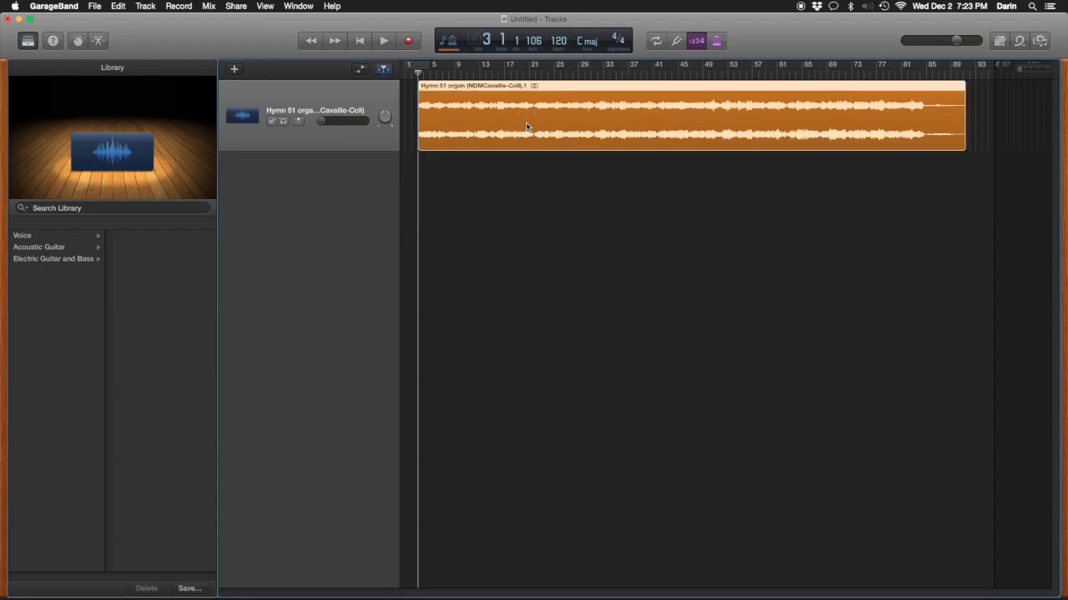
pyautogui.press('Delete')
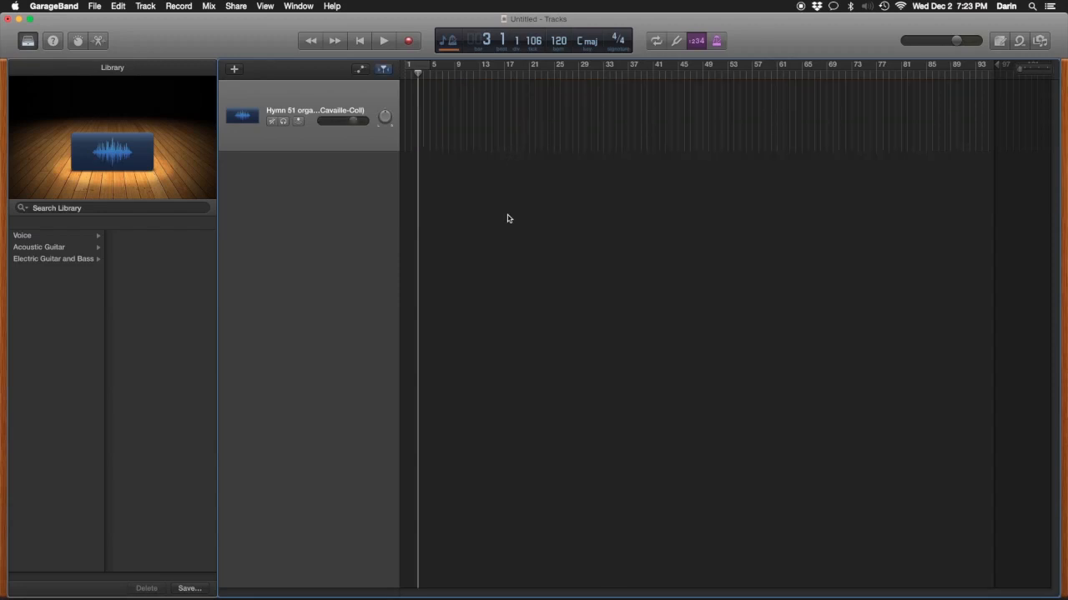
pyautogui.hotkey('ctrl', 'Up')
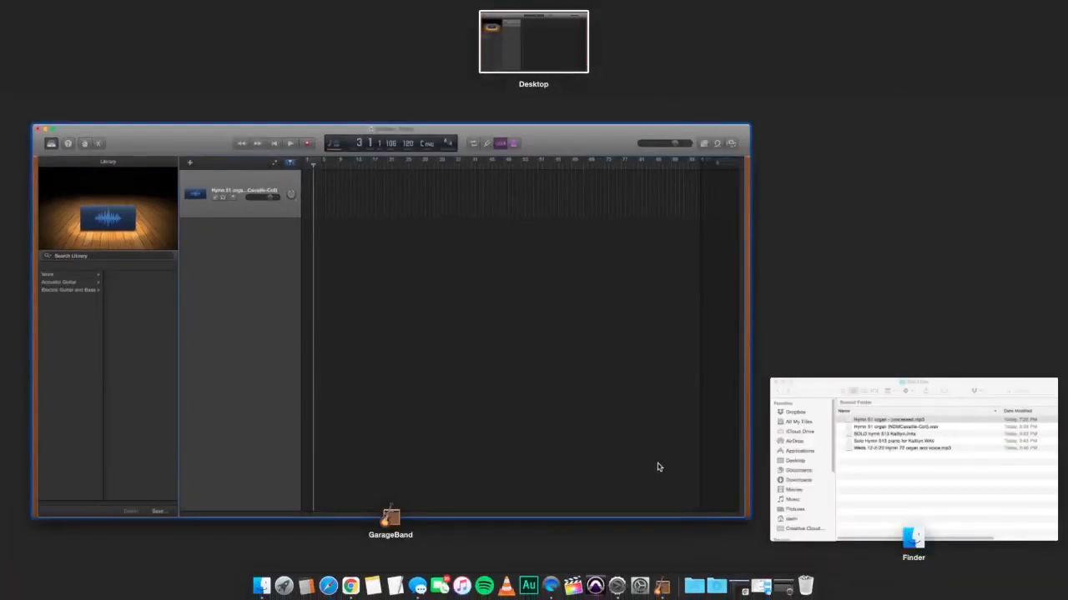
pyautogui.click(846, 484)
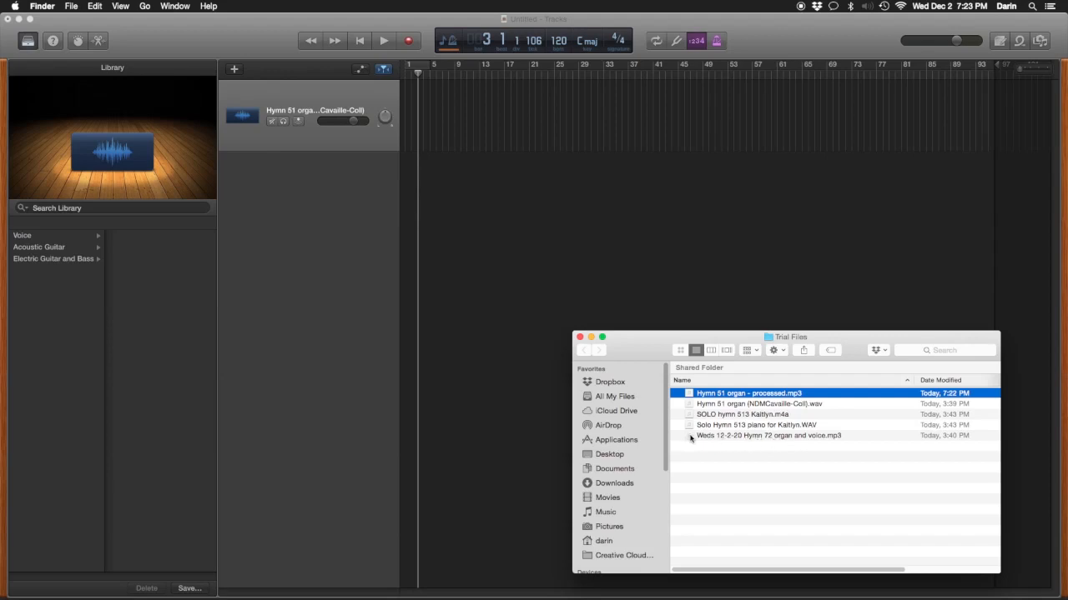
pyautogui.moveTo(691, 436); pyautogui.dragTo(513, 116)
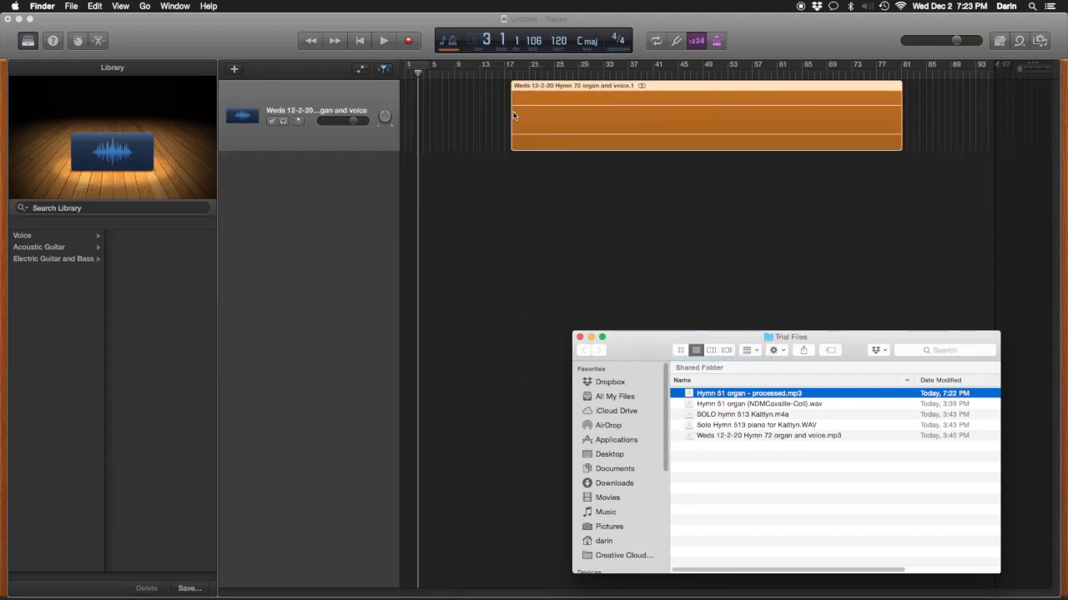
# Step: Move the Hymn 72 organ and voice region to the start of the timeline at bar 1
pyautogui.click(572, 274)
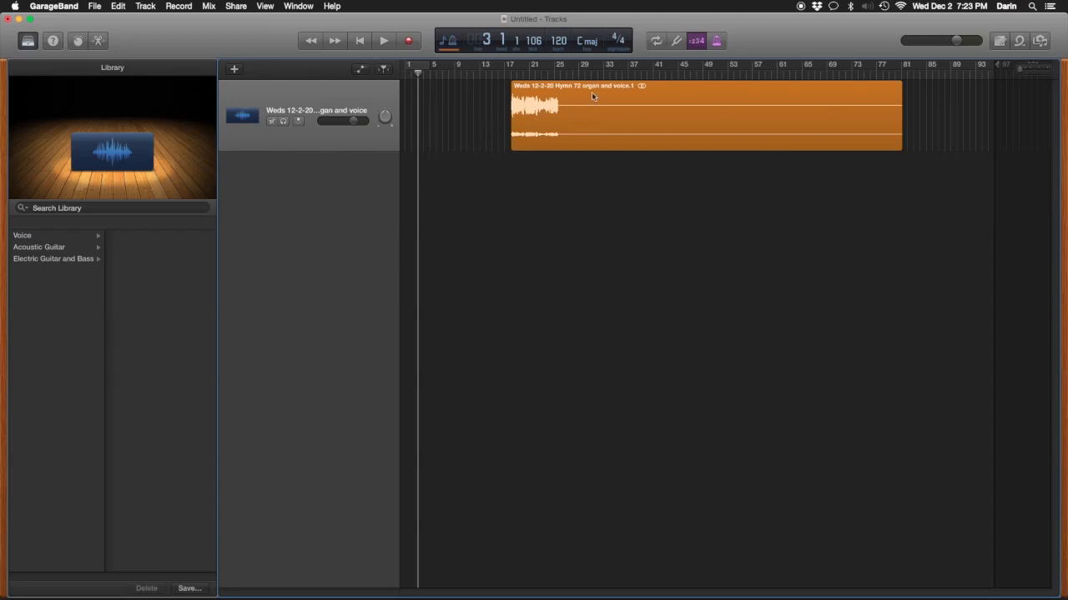
pyautogui.moveTo(579, 112); pyautogui.dragTo(444, 110)
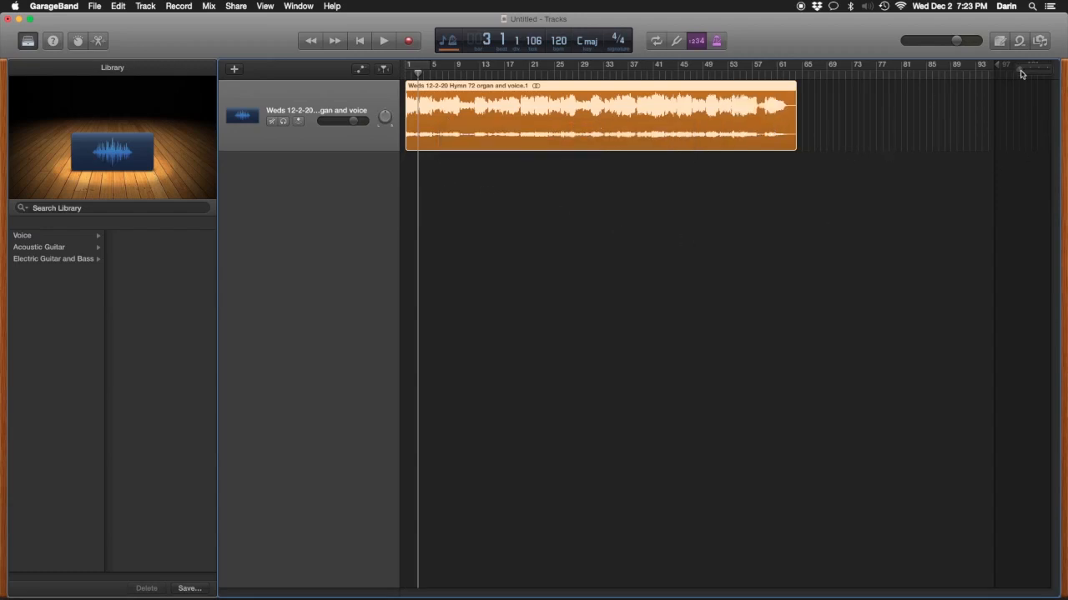
pyautogui.moveTo(1020, 71); pyautogui.dragTo(1022, 72)
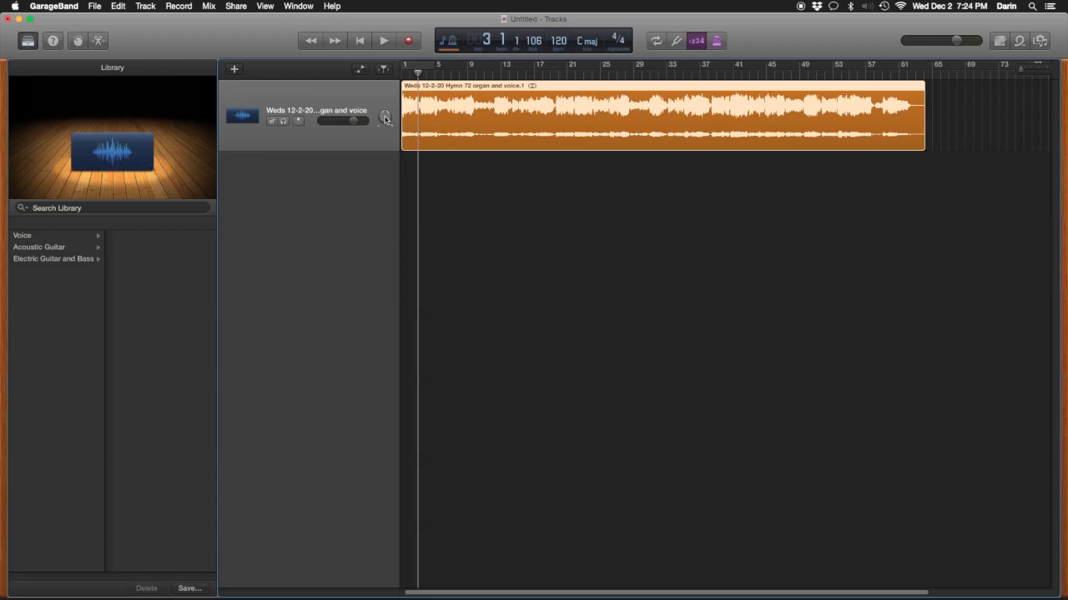
# Step: Play the Hymn 72 recording from about bar 21 with the track panned off centre, return the pan to centre, and stop playback
pyautogui.moveTo(385, 117); pyautogui.dragTo(395, 106)
pyautogui.click(572, 69)
pyautogui.press('space')
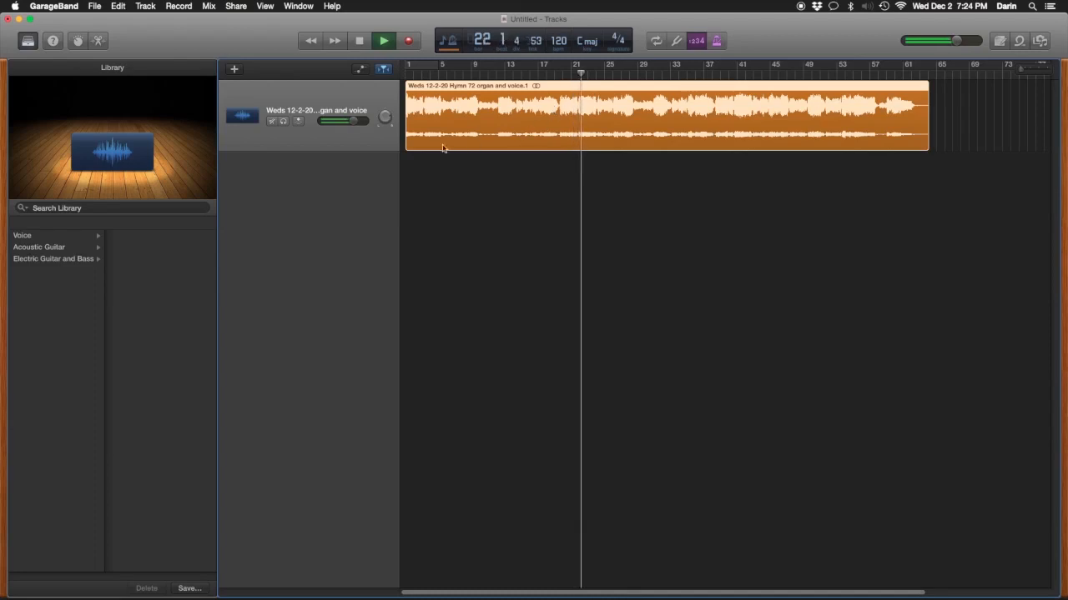
pyautogui.moveTo(386, 118)
pyautogui.mouseDown()
pyautogui.moveTo(386, 106)
pyautogui.moveTo(386, 117)
pyautogui.mouseUp()
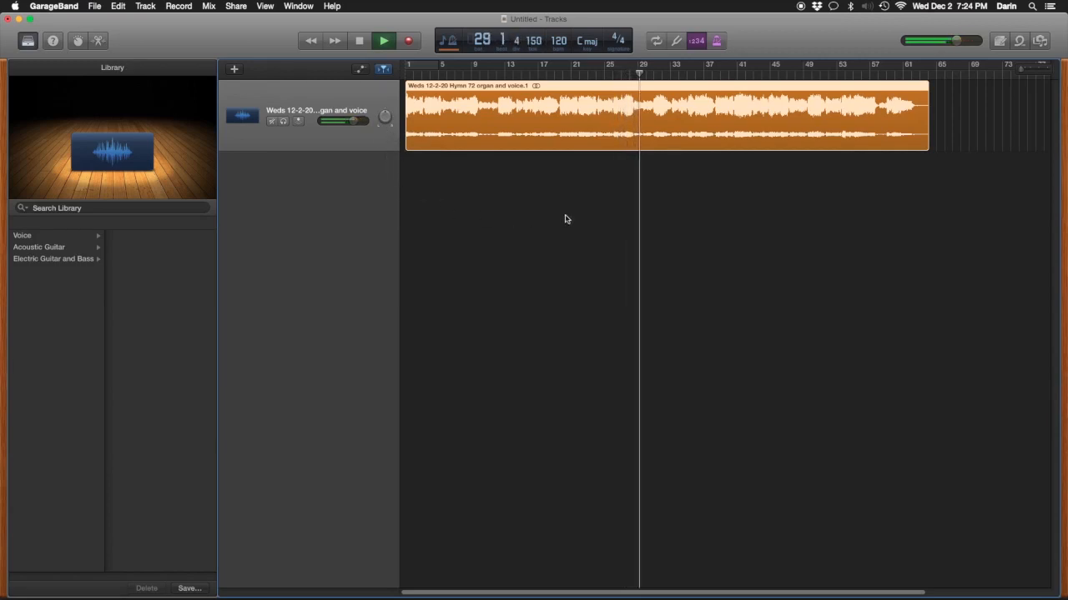
pyautogui.press('space')
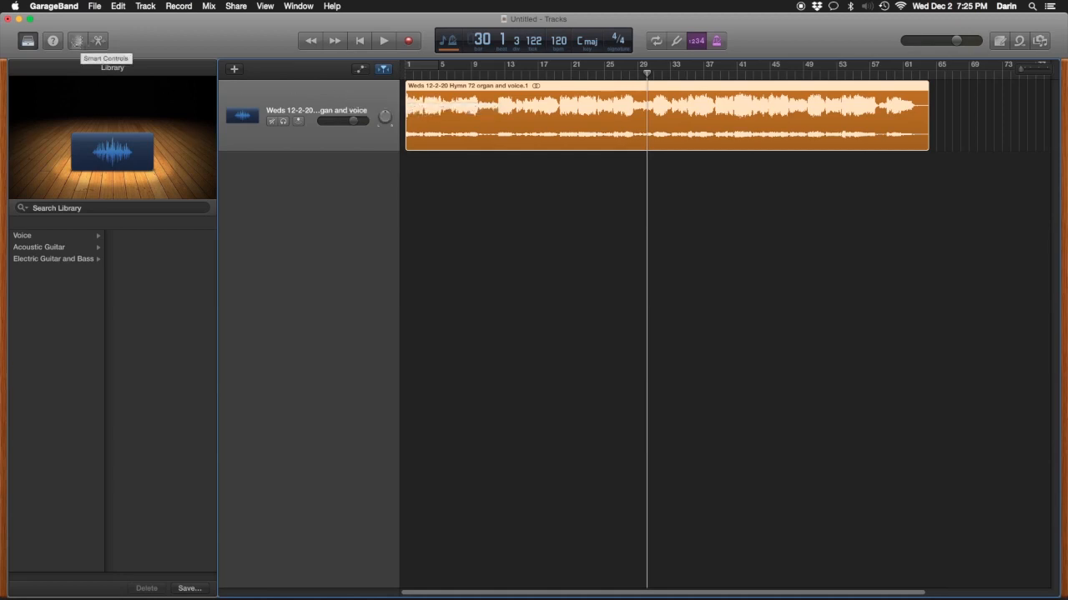
# Step: Show the track's Smart Controls with the inspector, hide the Library, and expand the Plug-ins section
pyautogui.click(79, 41)
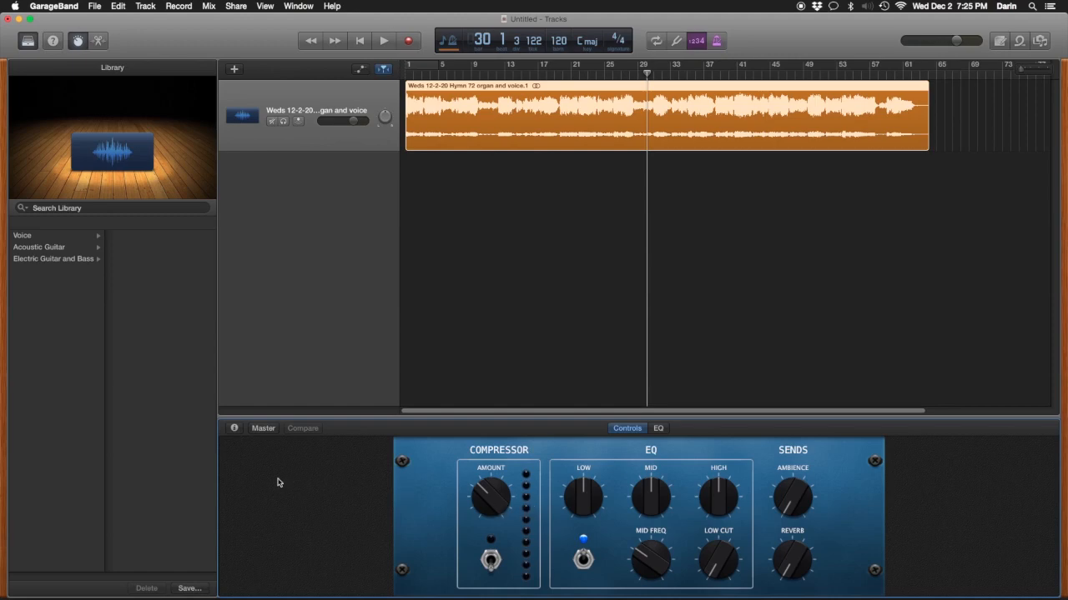
pyautogui.click(235, 430)
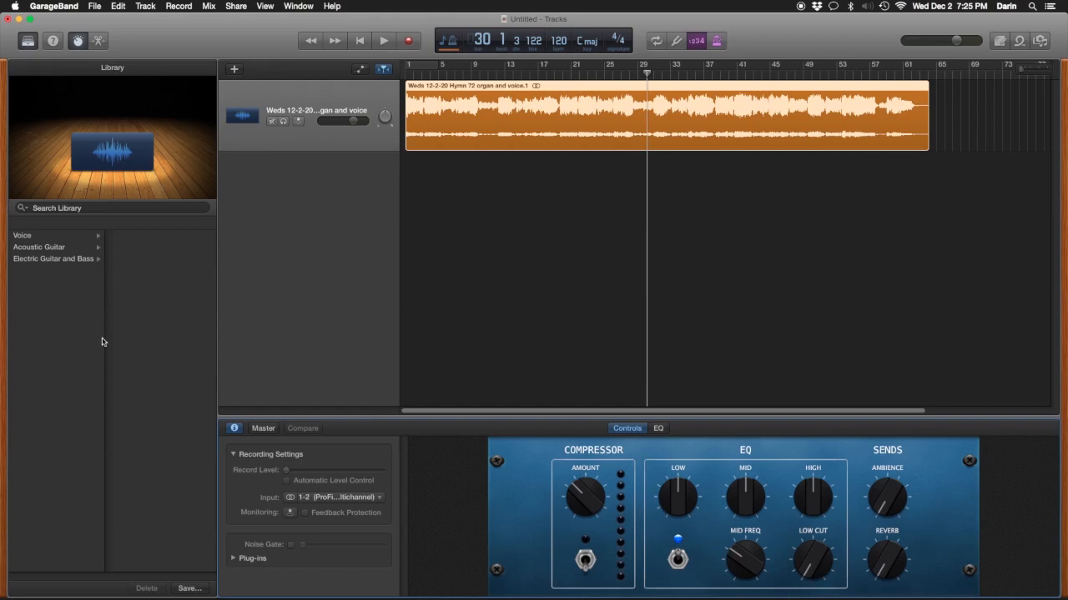
pyautogui.click(28, 41)
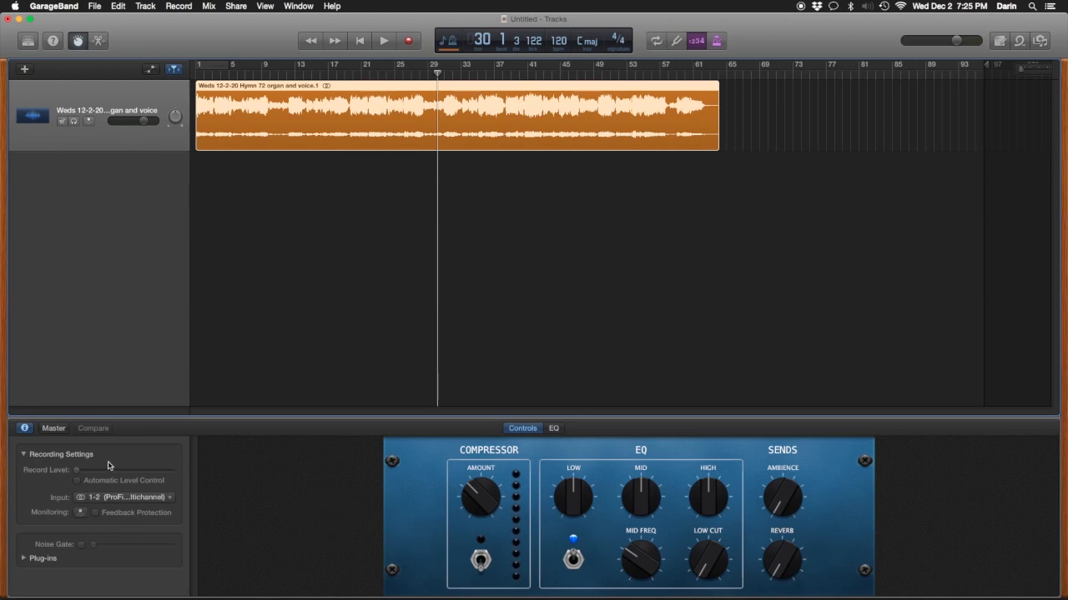
pyautogui.click(24, 561)
pyautogui.scroll(-3, 107, 541)
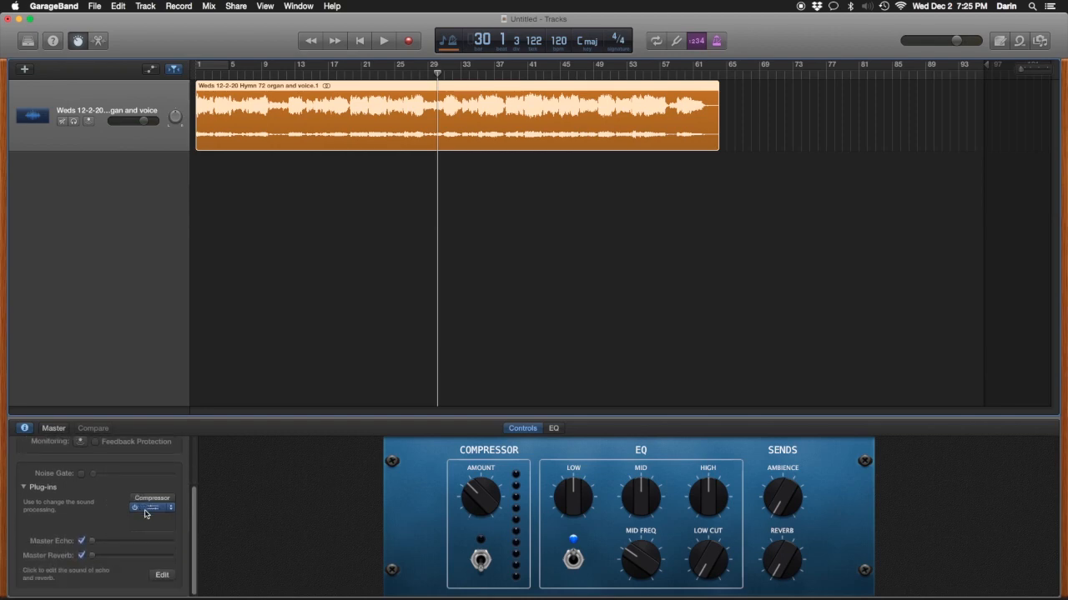
# Step: Turn off the track's Channel EQ plug-in, and open and close its settings window
pyautogui.moveTo(136, 510)
pyautogui.click(134, 509)
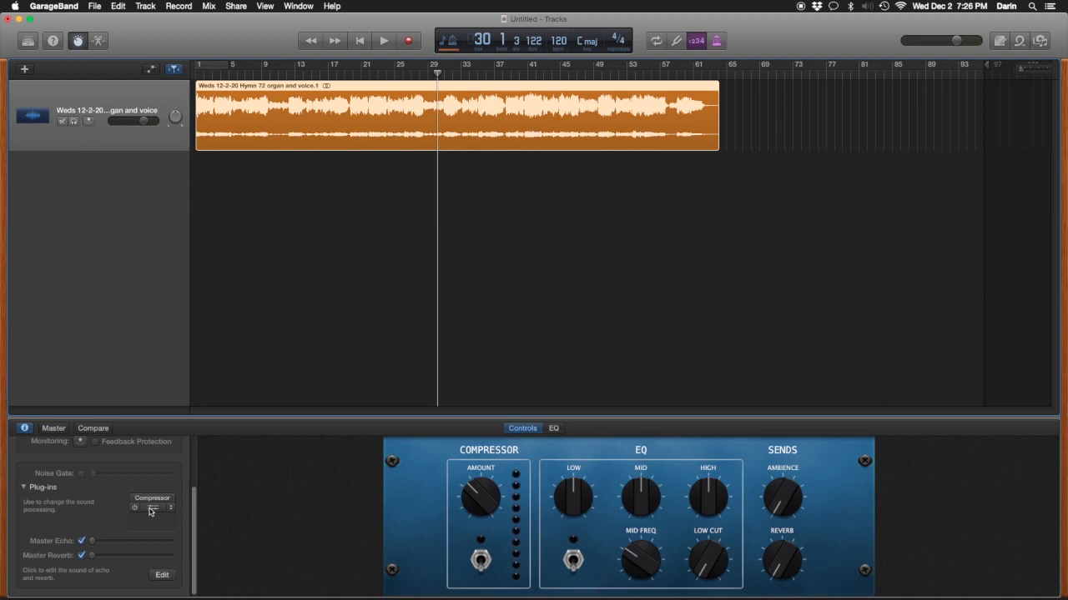
pyautogui.click(151, 512)
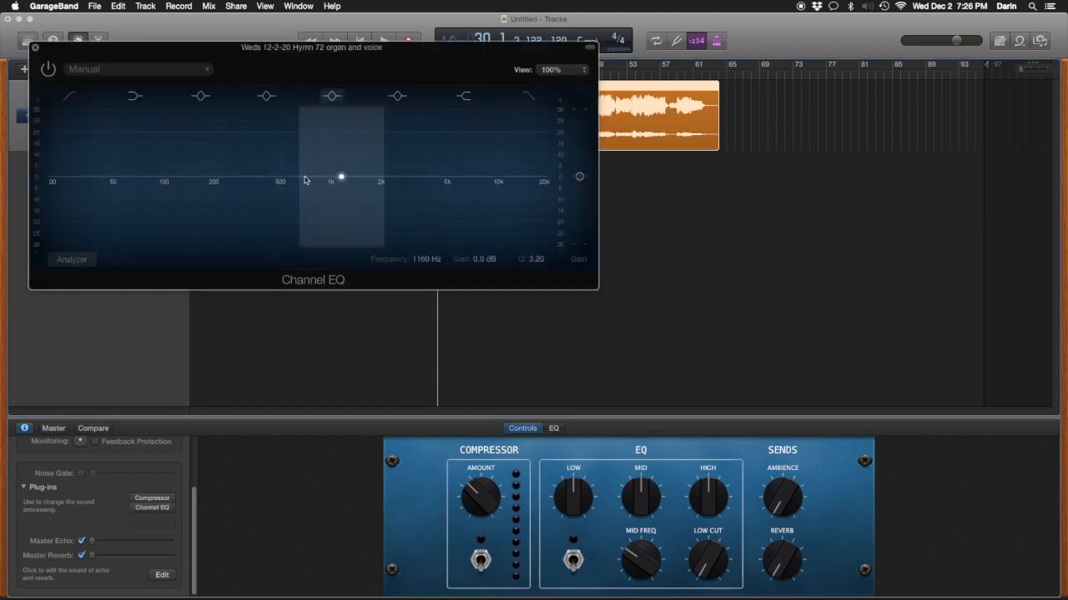
pyautogui.click(35, 48)
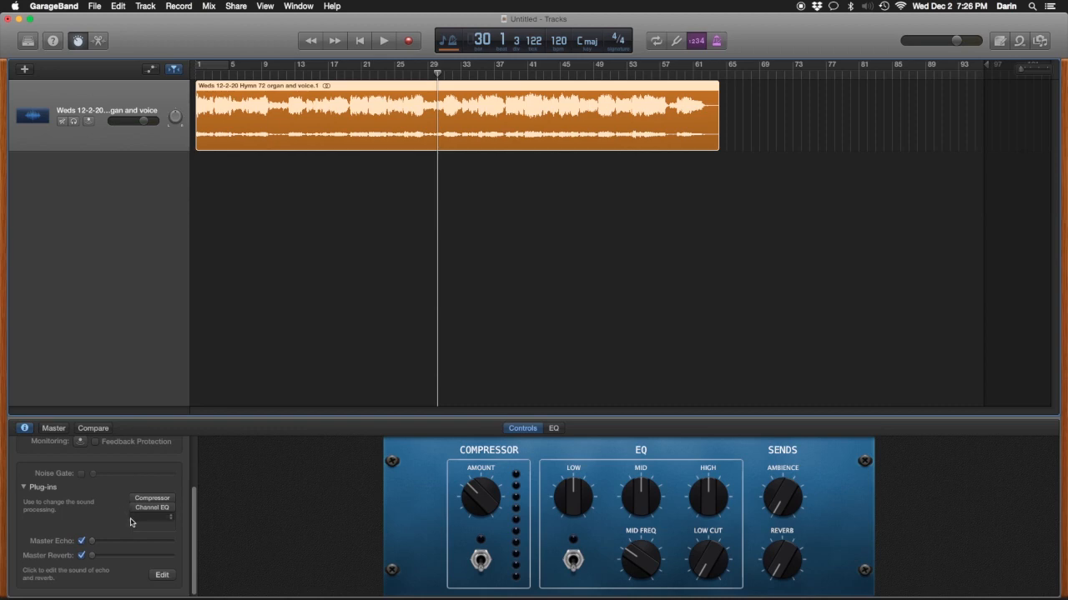
# Step: Add the PlatinumVerb reverb in the empty plug-in slot and move its settings window clear of the audio region
pyautogui.click(172, 522)
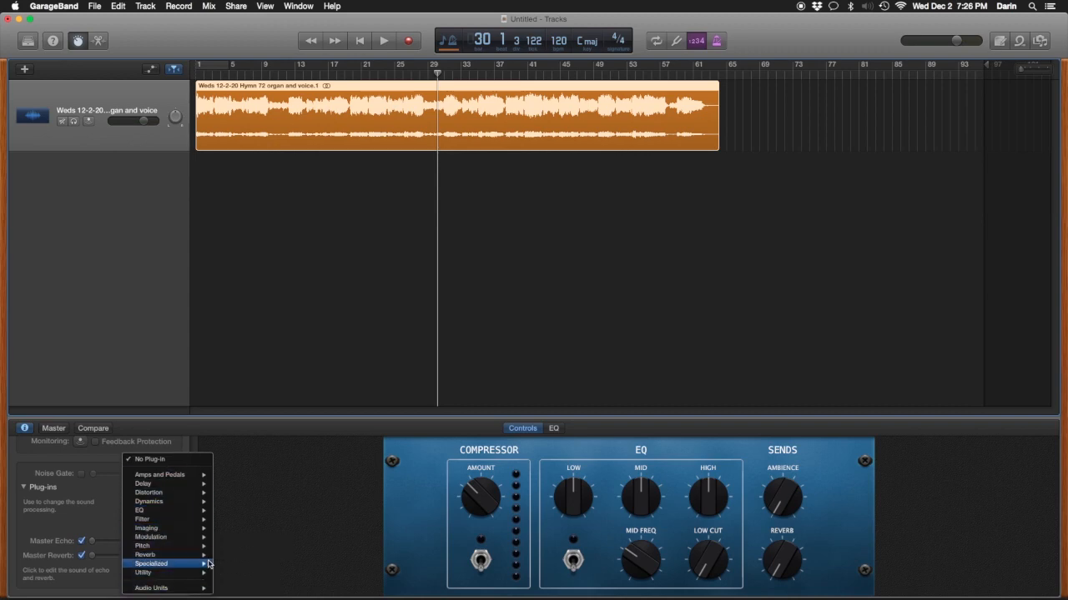
pyautogui.moveTo(207, 558)
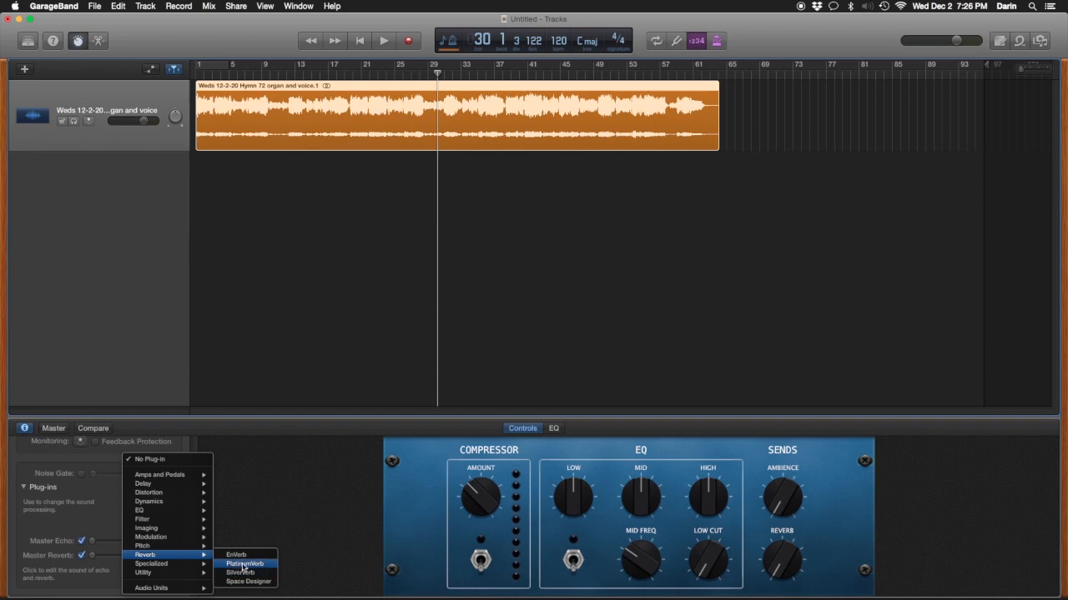
pyautogui.click(243, 565)
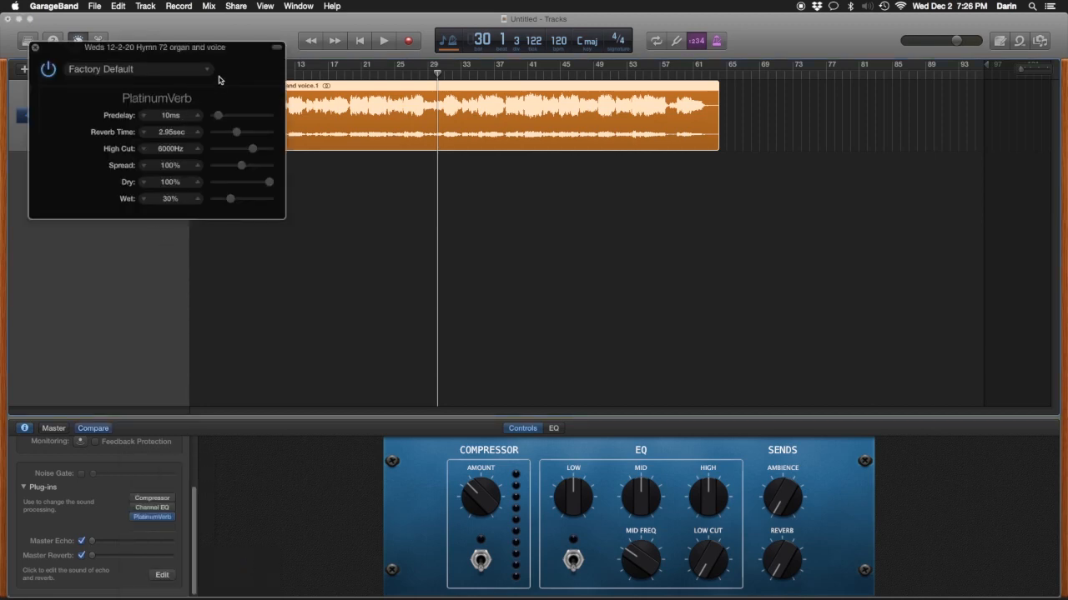
pyautogui.moveTo(239, 55); pyautogui.dragTo(344, 186)
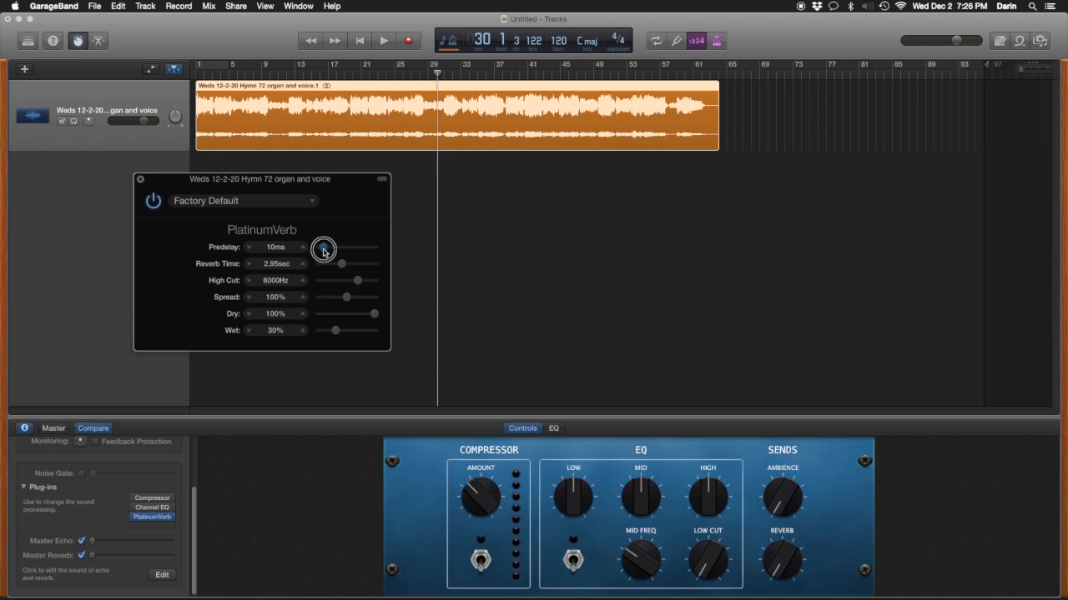
# Step: Set PlatinumVerb's predelay to 0 ms, reverb time to 3.70 sec and wet level to 37%, keeping dry at 100%
pyautogui.moveTo(323, 249); pyautogui.dragTo(348, 265)
pyautogui.click(343, 265)
pyautogui.click(375, 315)
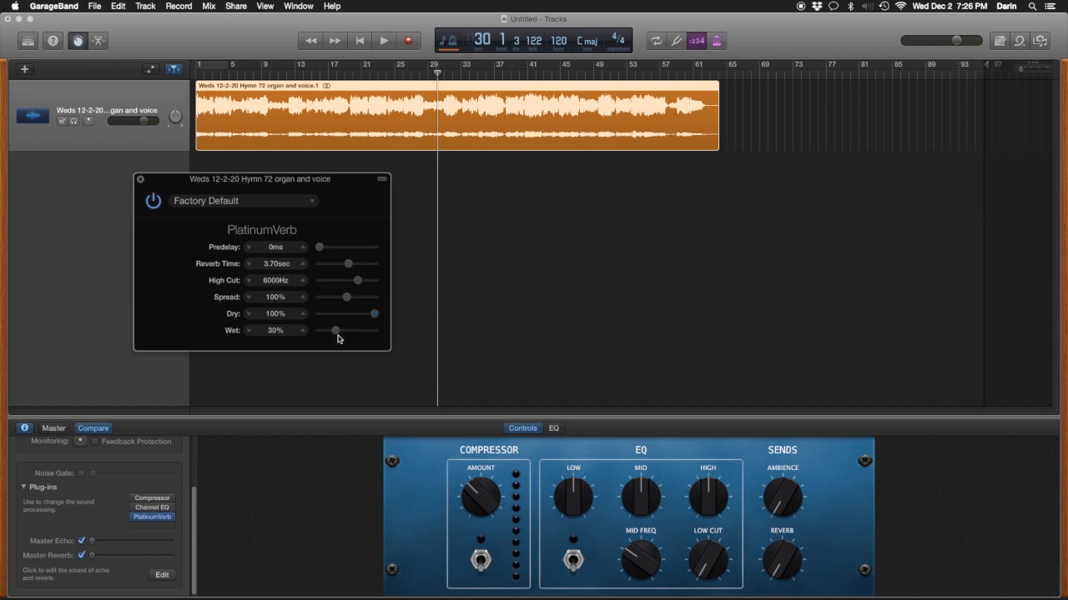
pyautogui.moveTo(335, 331); pyautogui.dragTo(340, 333)
# Step: Save the PlatinumVerb settings as a preset named "CSO Verb"
pyautogui.click(314, 204)
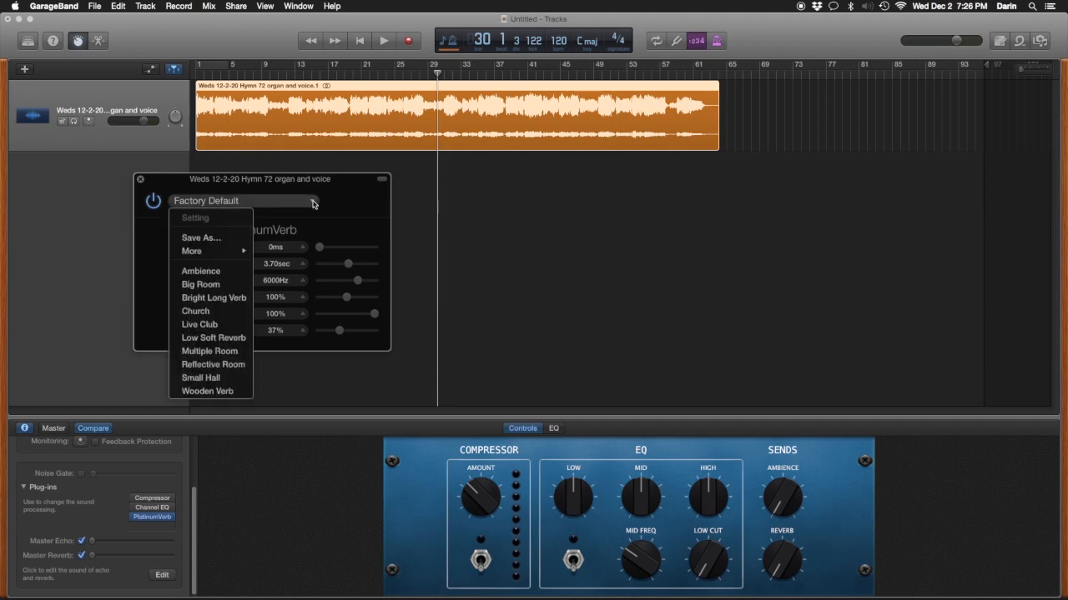
pyautogui.click(201, 237)
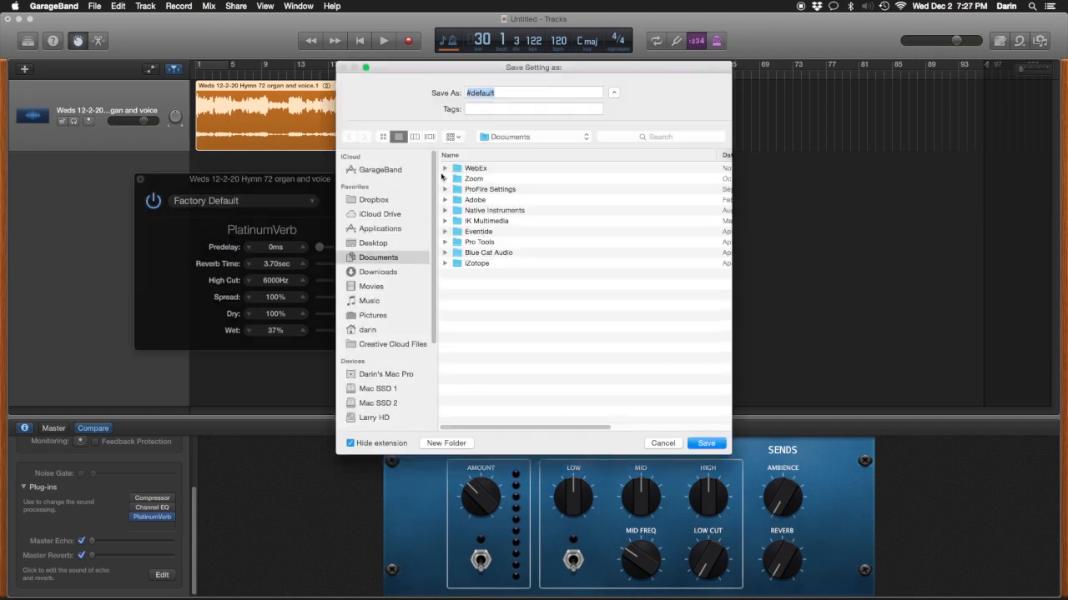
pyautogui.write('CSO Verb')
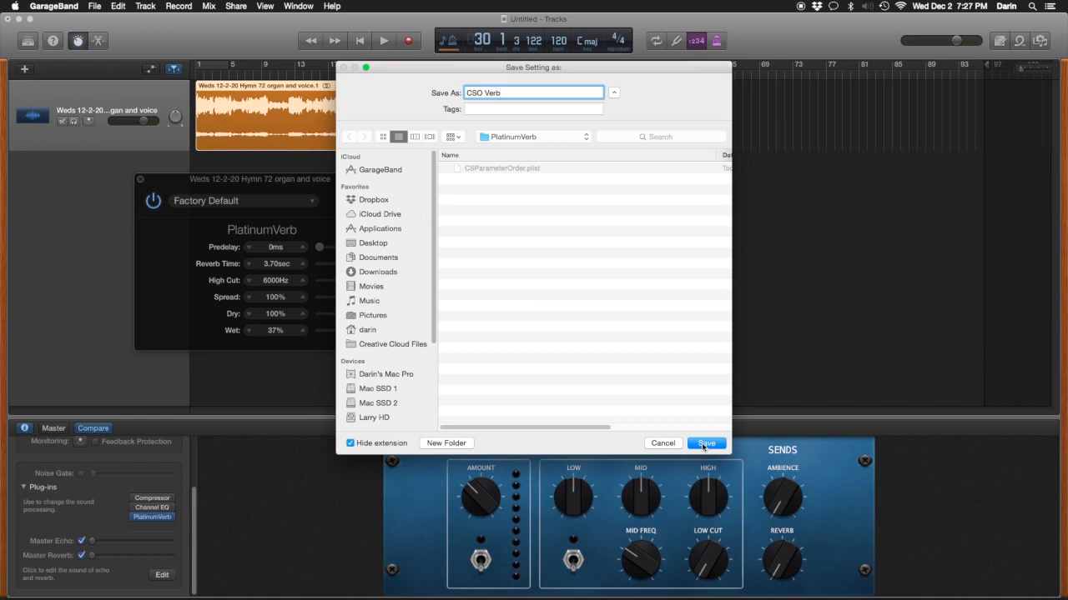
pyautogui.click(705, 443)
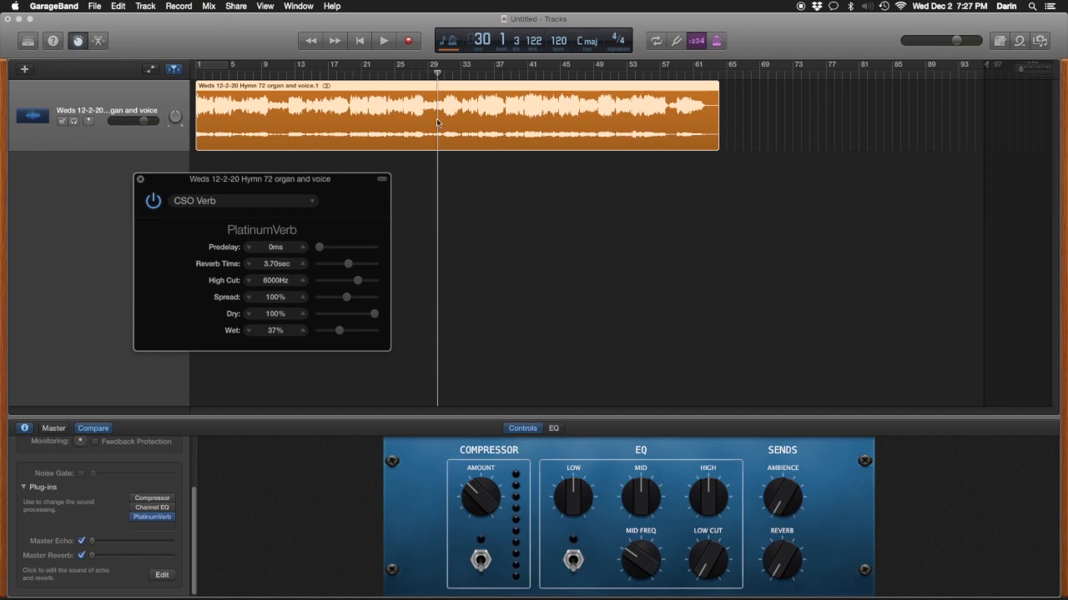
# Step: Play the Hymn 72 recording with the reverb from about bar 30, and stop playback
pyautogui.press('space')
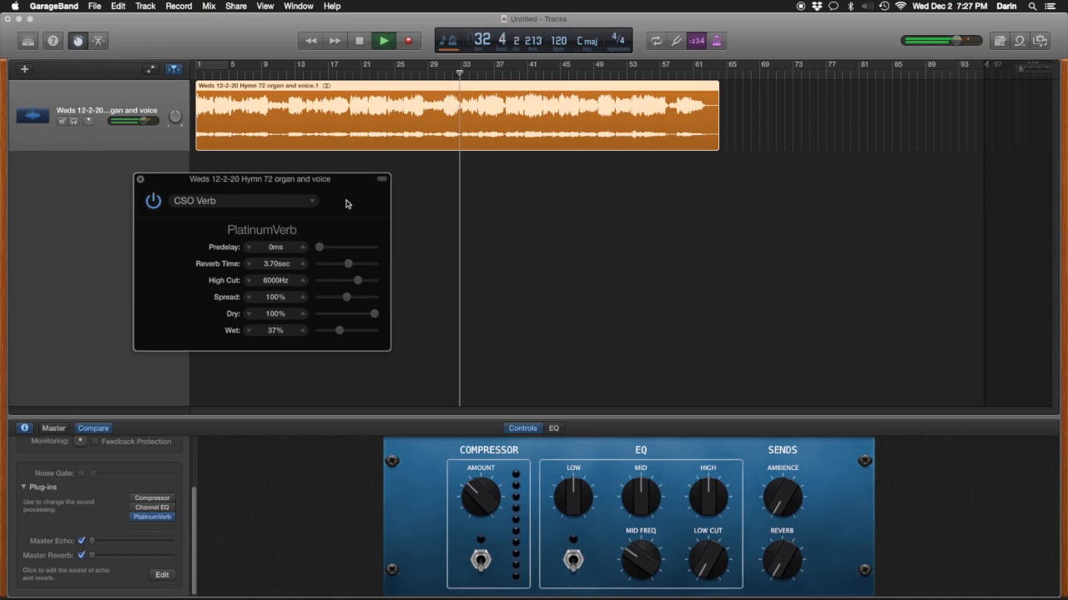
pyautogui.press('space')
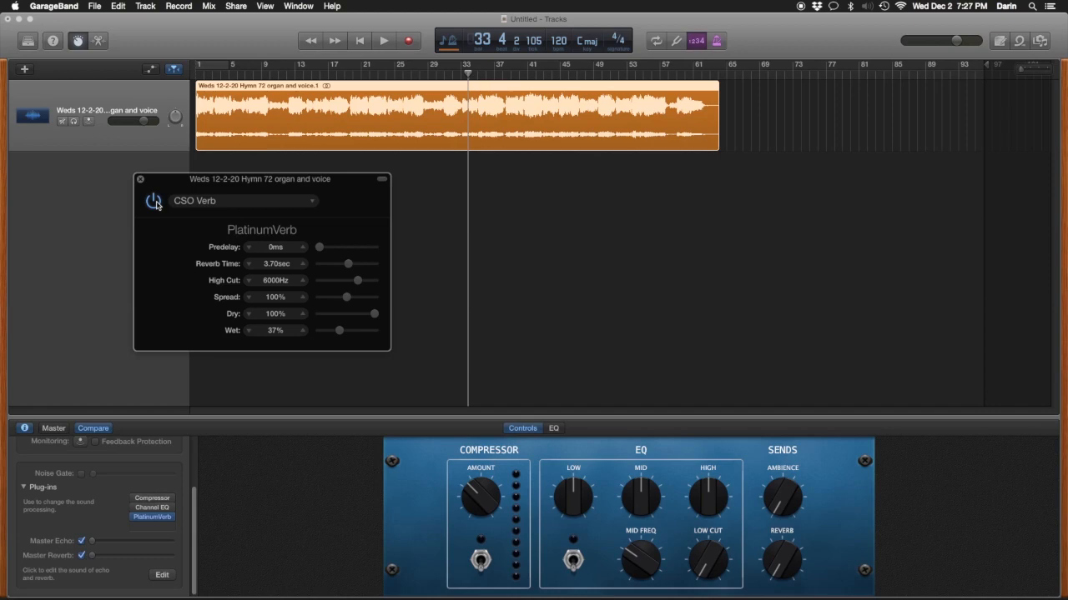
# Step: Set PlatinumVerb's reverb time to 4.00 sec and wet level to 40%, and play the recording briefly from about bar 33
pyautogui.click(348, 264)
pyautogui.moveTo(350, 265); pyautogui.dragTo(353, 266)
pyautogui.moveTo(343, 335); pyautogui.dragTo(344, 335)
pyautogui.press('space')
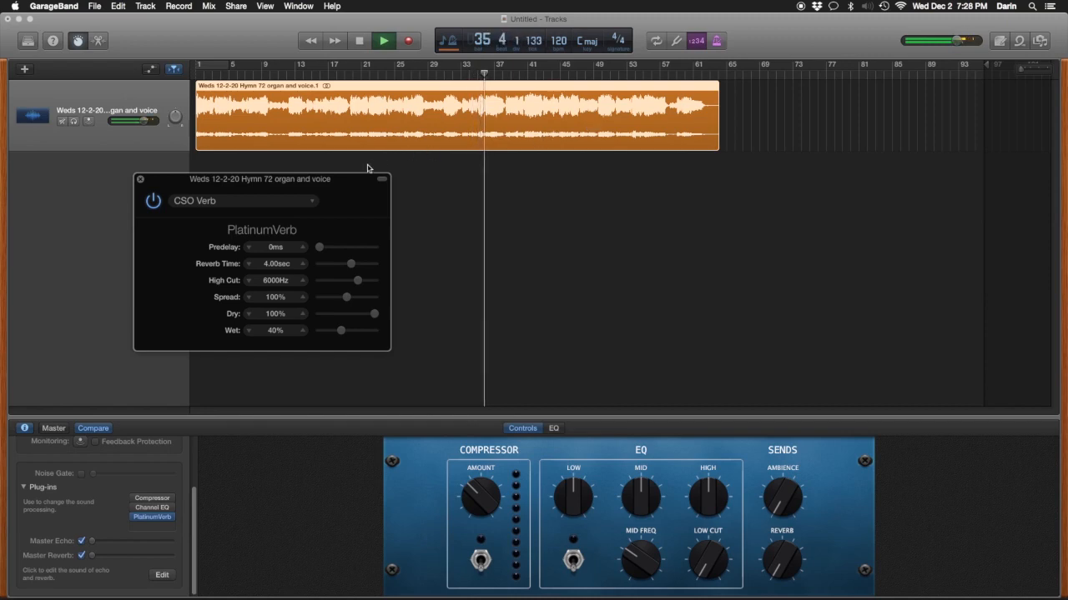
pyautogui.press('space')
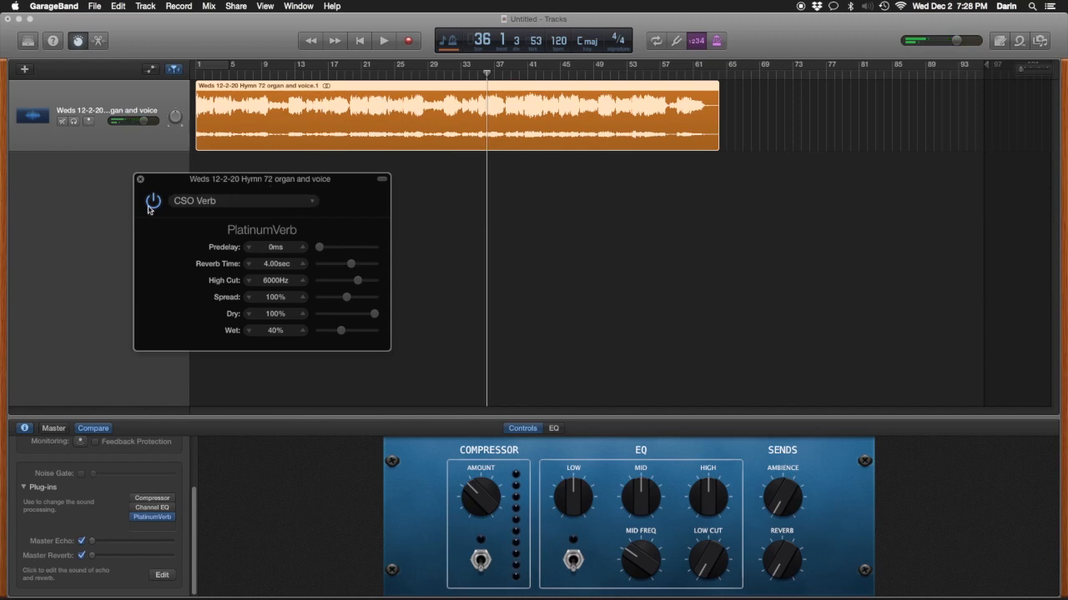
# Step: Compare playback with PlatinumVerb bypassed and enabled, leave the reverb enabled, and close its settings window
pyautogui.press('space')
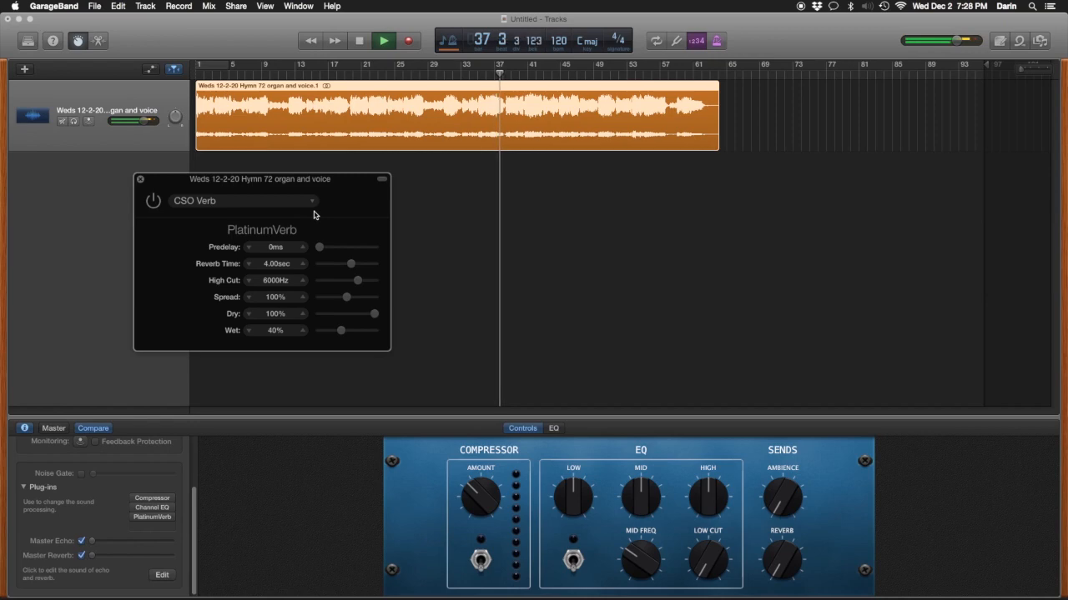
pyautogui.press('space')
pyautogui.click(153, 202)
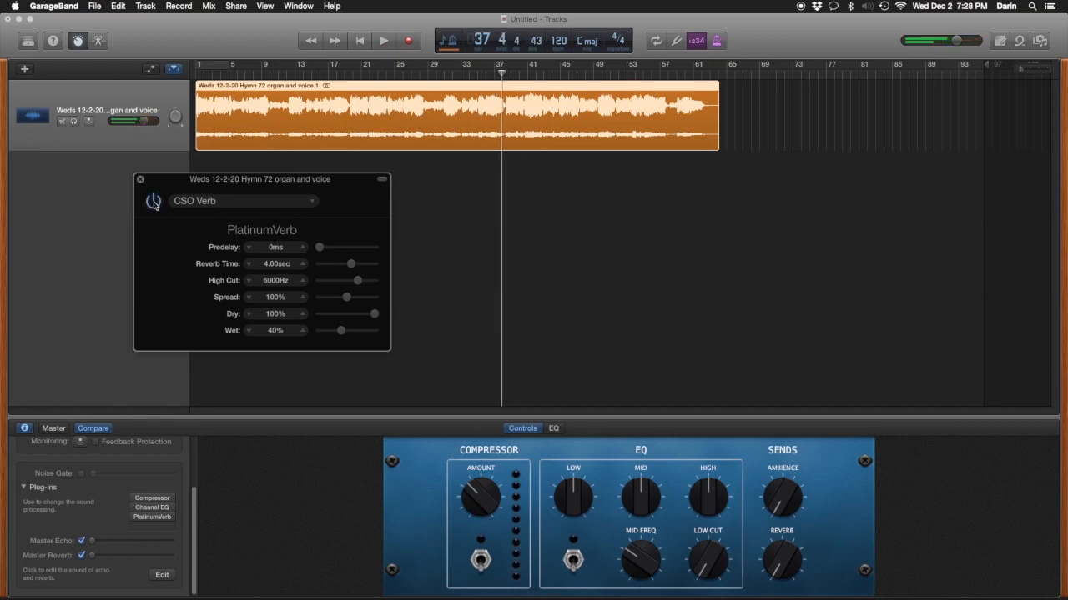
pyautogui.press('space')
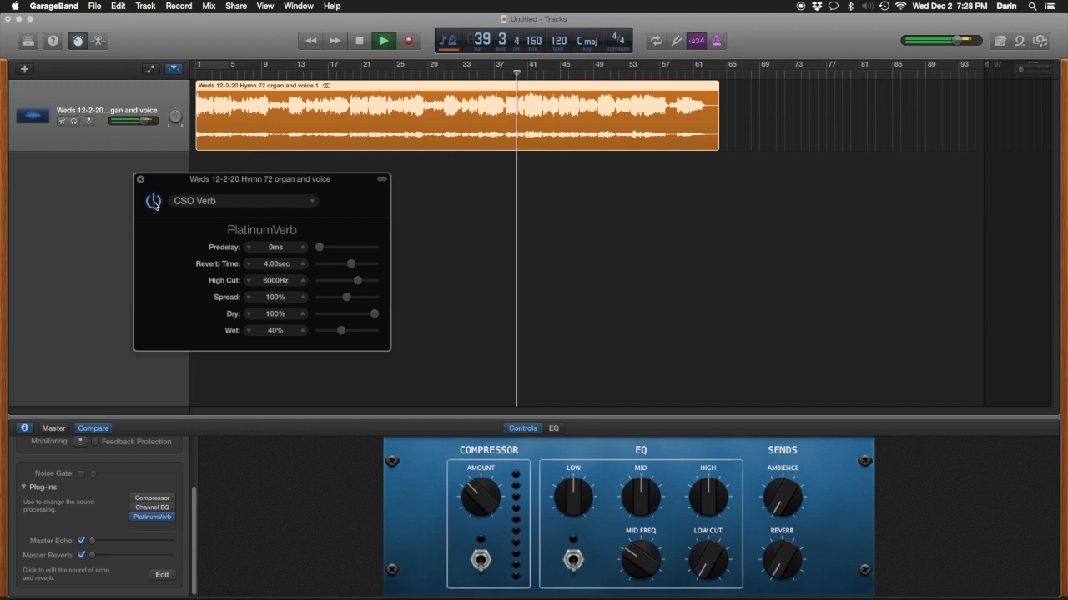
pyautogui.press('space')
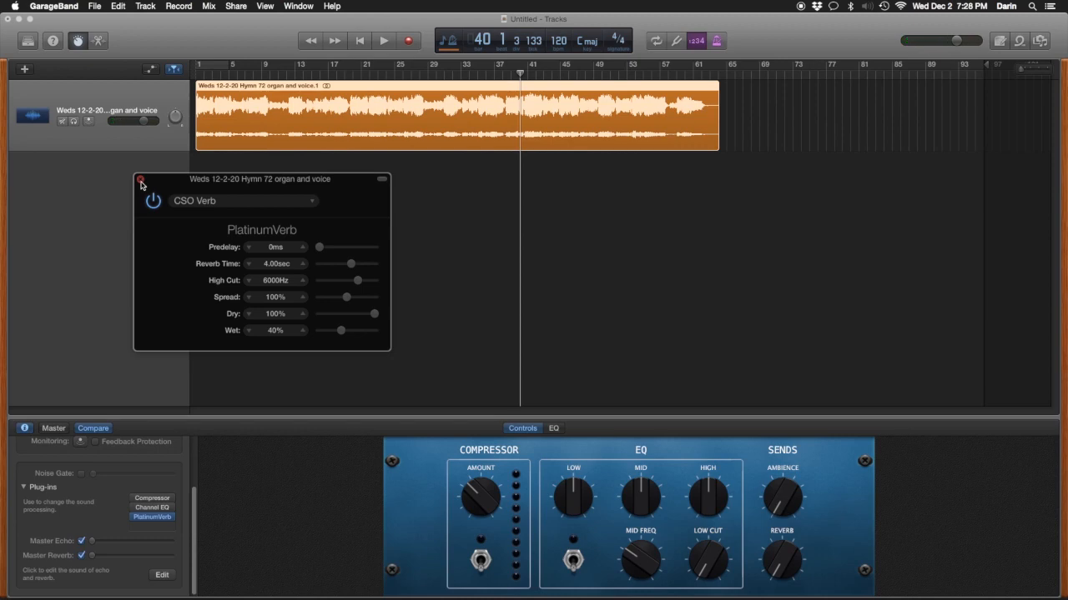
pyautogui.click(141, 181)
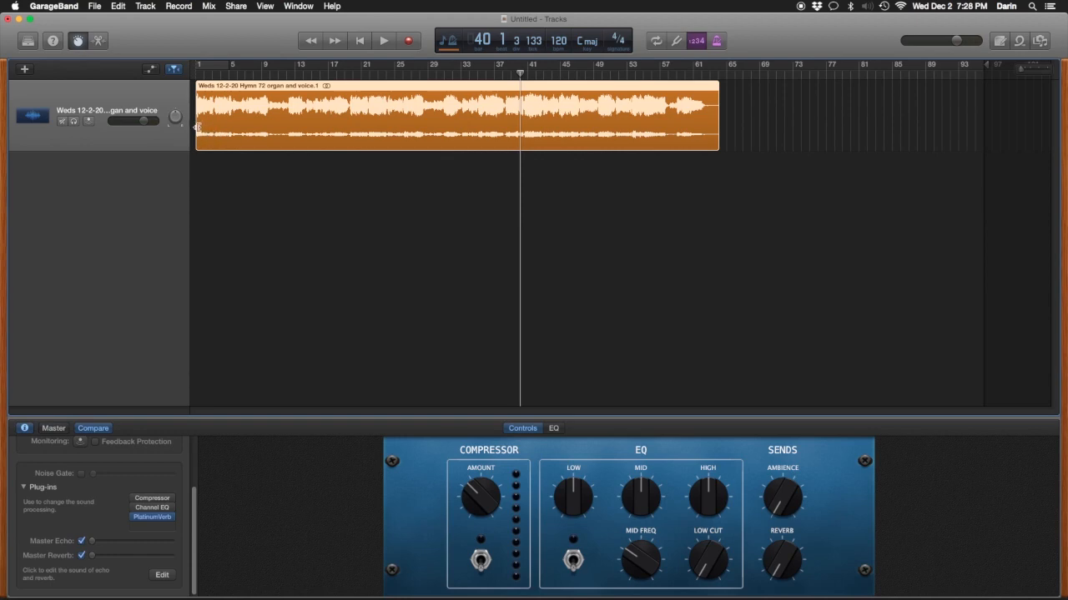
# Step: Trim the silence before the first note off the start of the Hymn 72 region and play its beginning
pyautogui.click(198, 73)
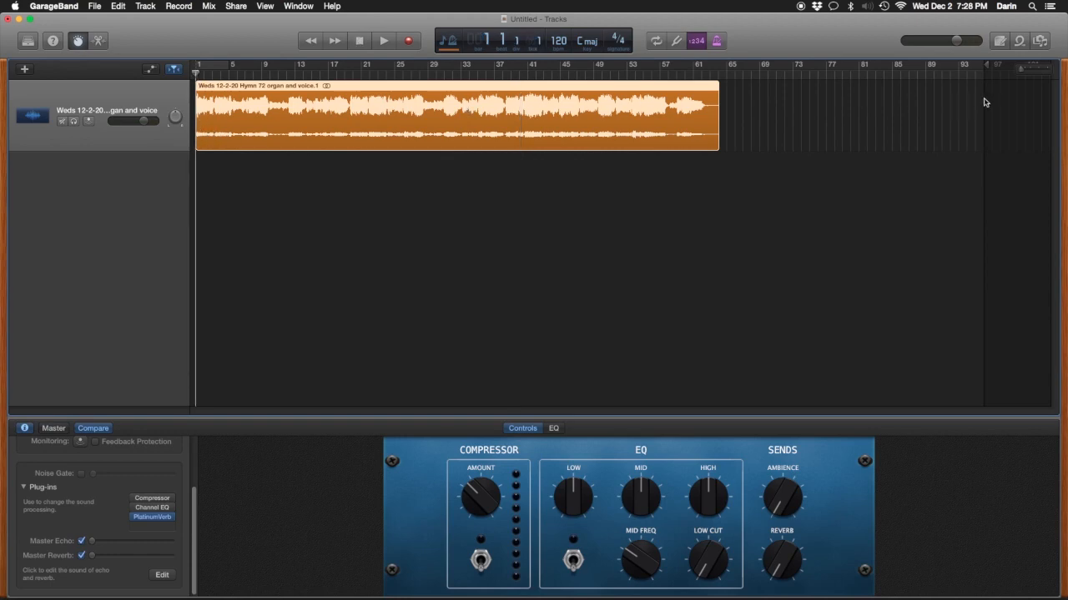
pyautogui.moveTo(1023, 72); pyautogui.dragTo(1041, 74)
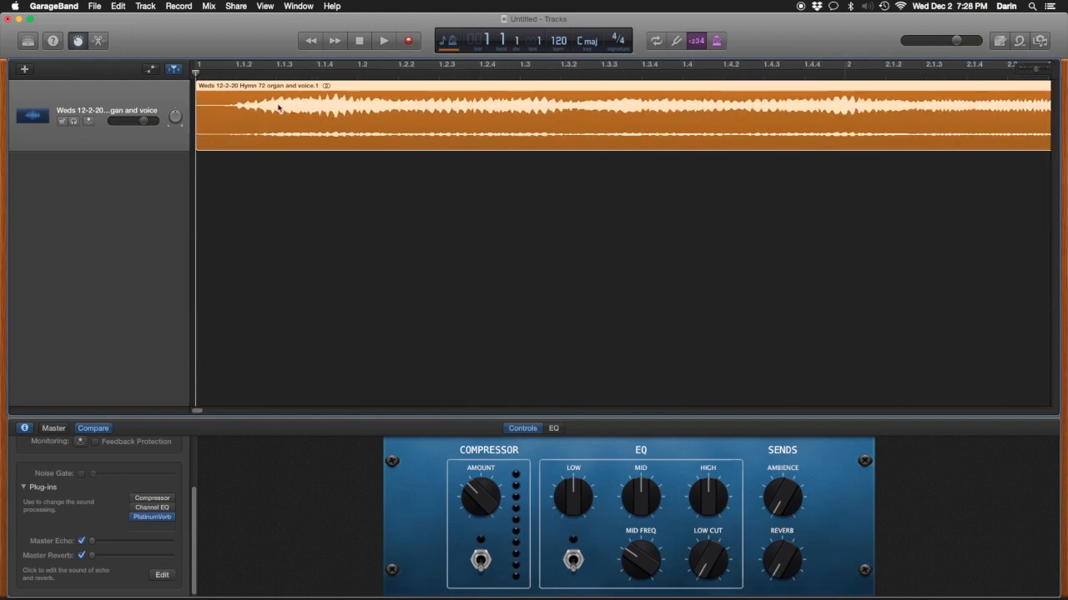
pyautogui.moveTo(198, 122); pyautogui.dragTo(224, 121)
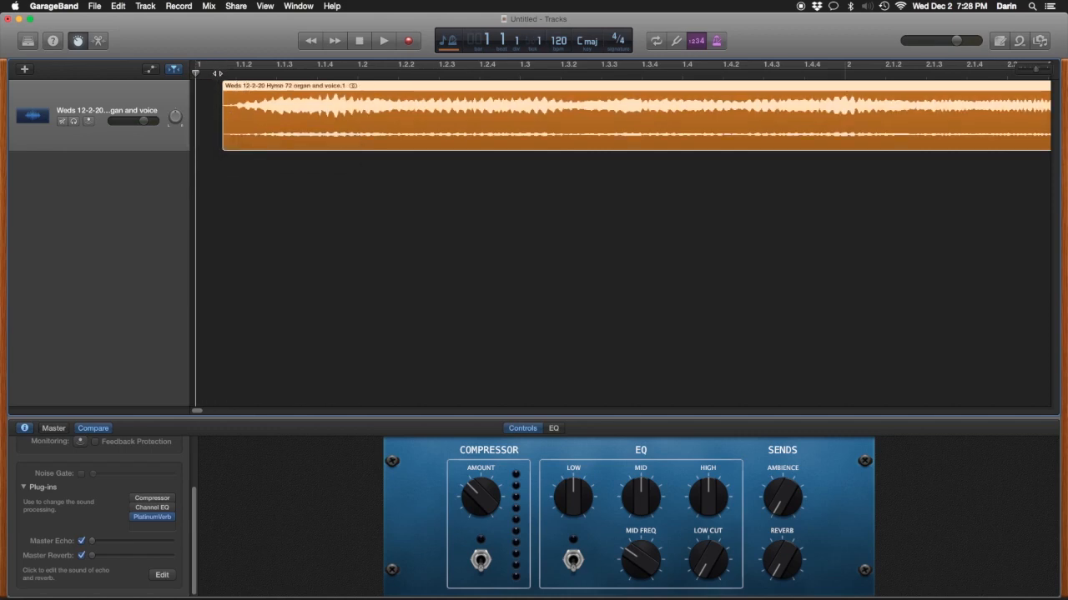
pyautogui.press('space')
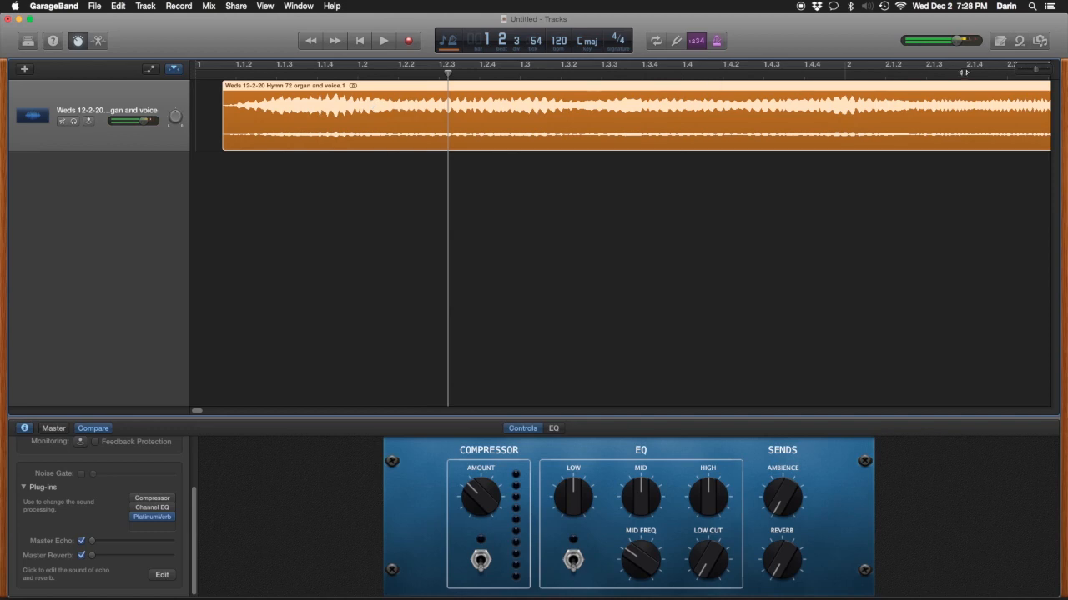
pyautogui.moveTo(1038, 72); pyautogui.dragTo(1014, 71)
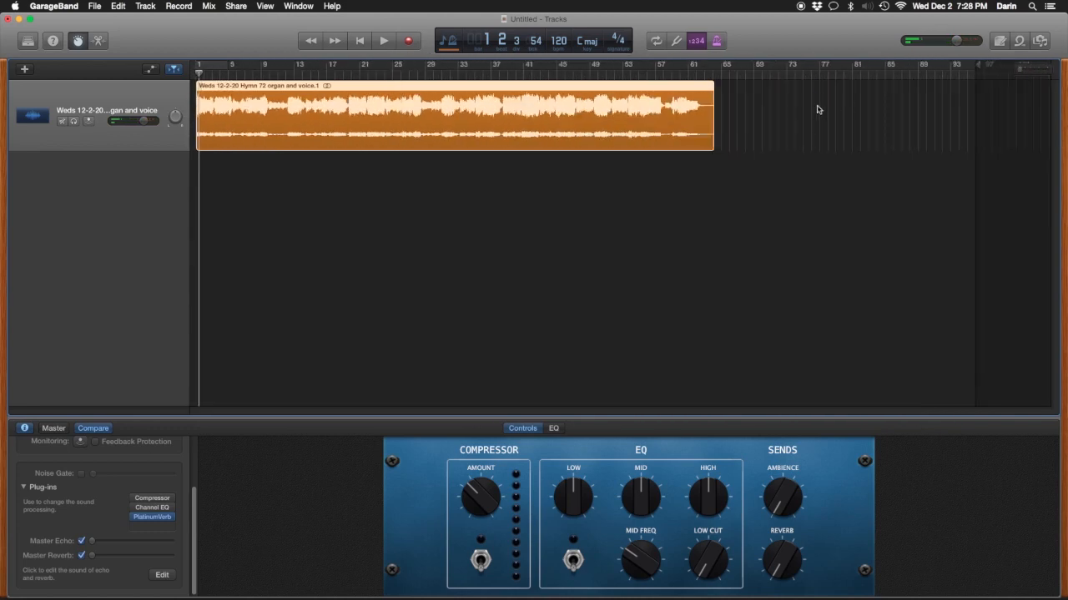
# Step: Play the closing bars of the Hymn 72 region from about bar 62 until just past its end
pyautogui.click(703, 77)
pyautogui.moveTo(1020, 71); pyautogui.dragTo(1033, 74)
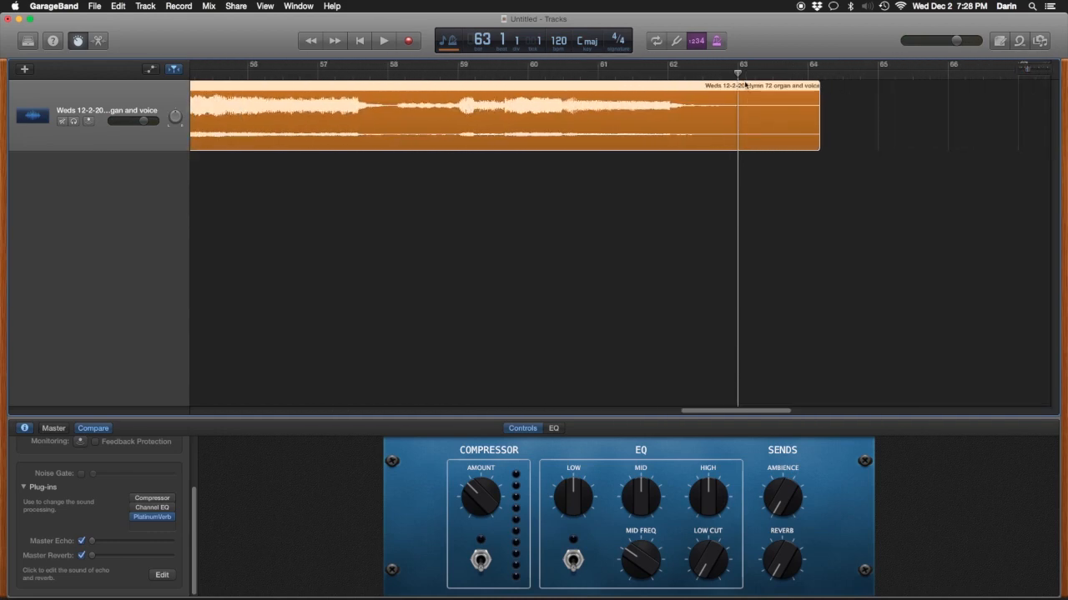
pyautogui.click(694, 76)
pyautogui.press('space')
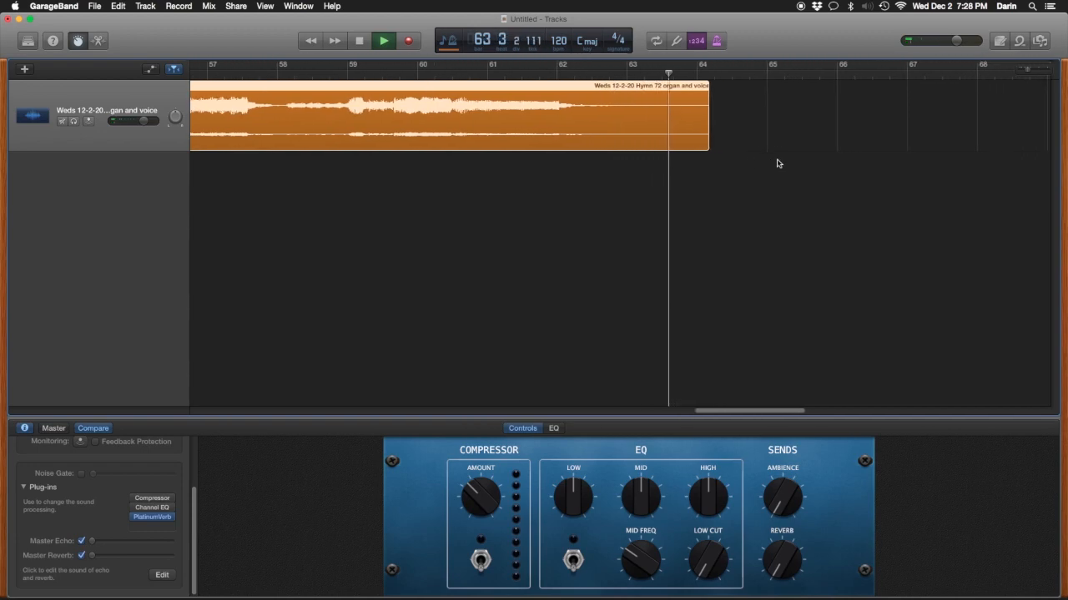
pyautogui.press('space')
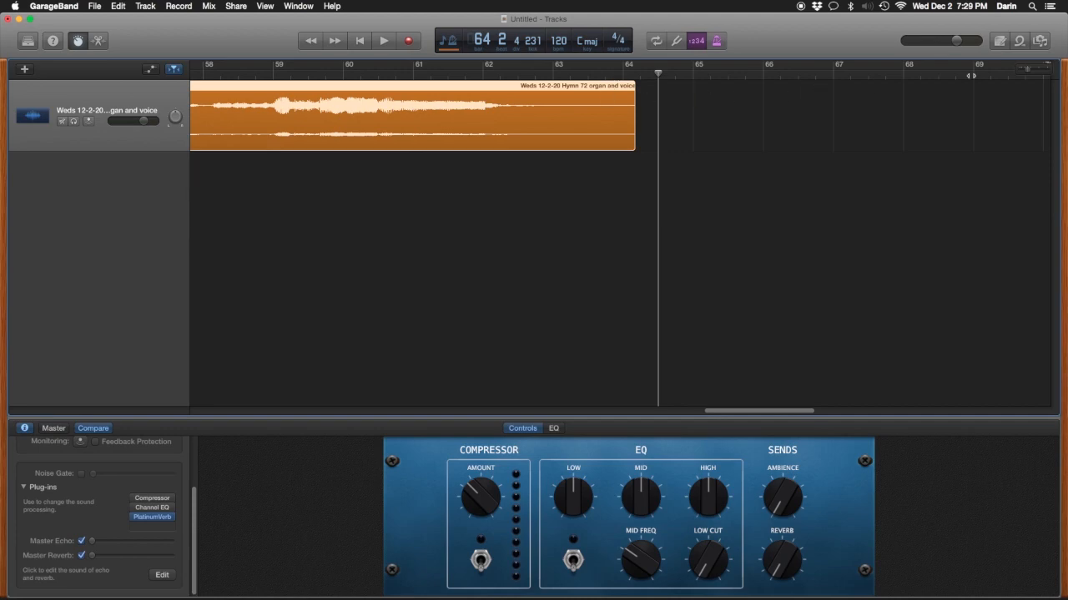
pyautogui.moveTo(1028, 71); pyautogui.dragTo(1010, 72)
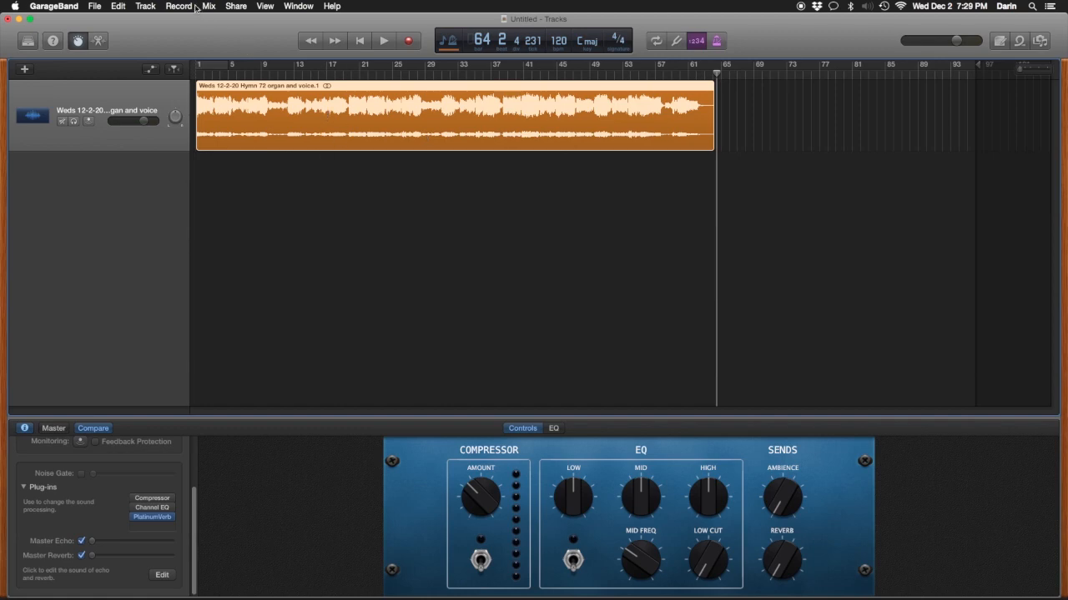
# Step: Start exporting the song to disk and choose the Trial Files folder on the Desktop as the destination
pyautogui.click(235, 7)
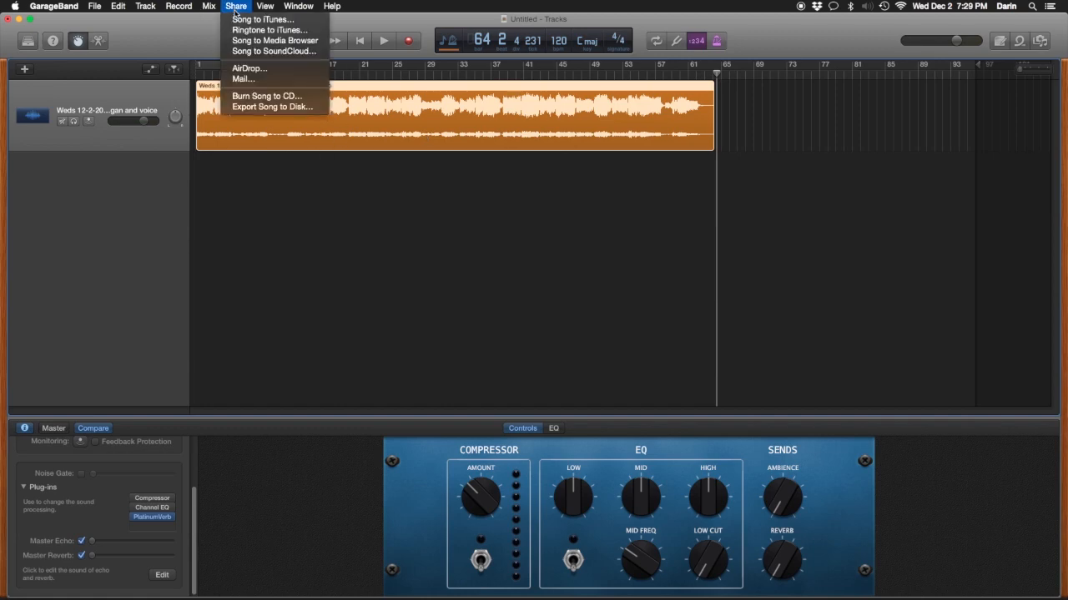
pyautogui.click(249, 108)
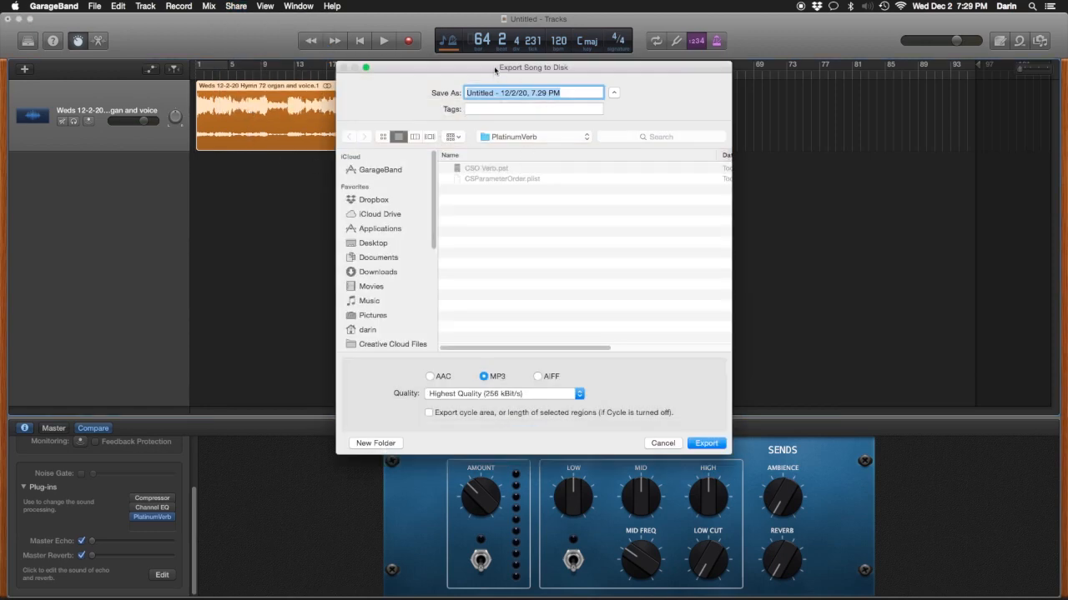
pyautogui.moveTo(495, 70); pyautogui.dragTo(551, 167)
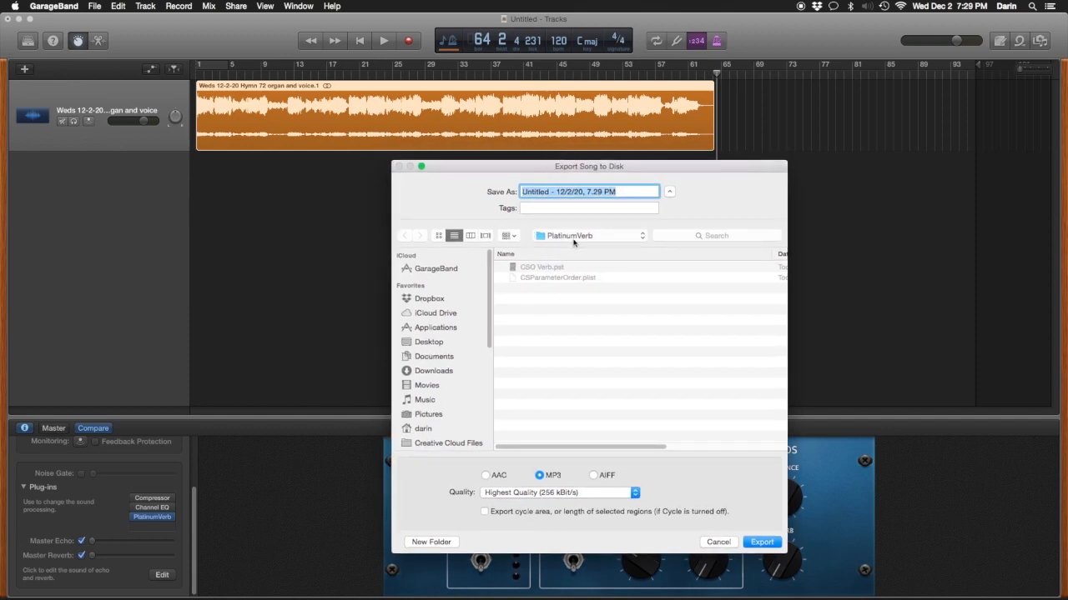
pyautogui.click(436, 343)
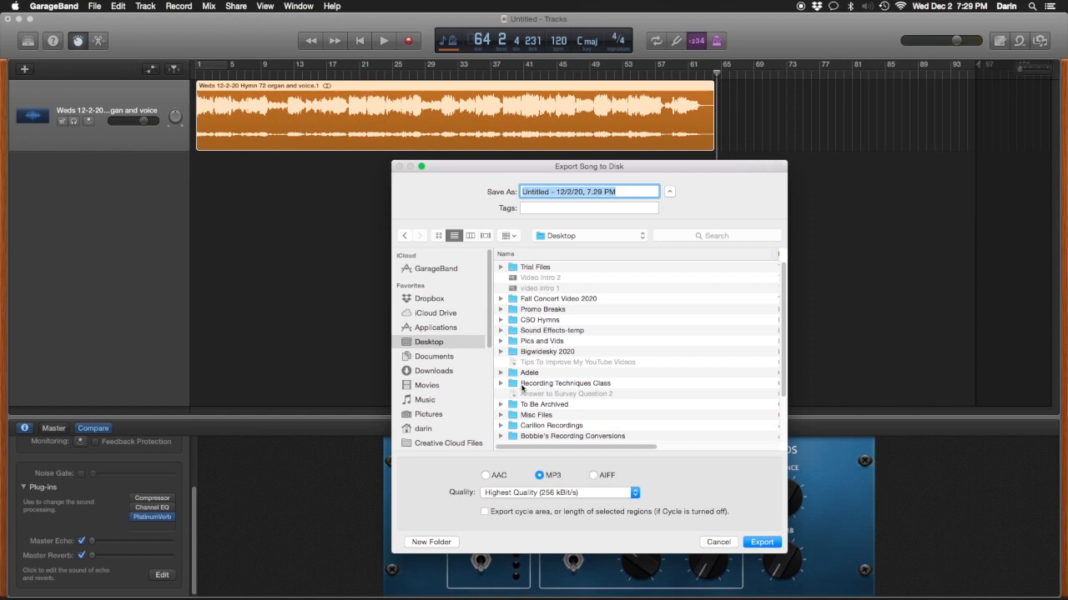
pyautogui.doubleClick(513, 268)
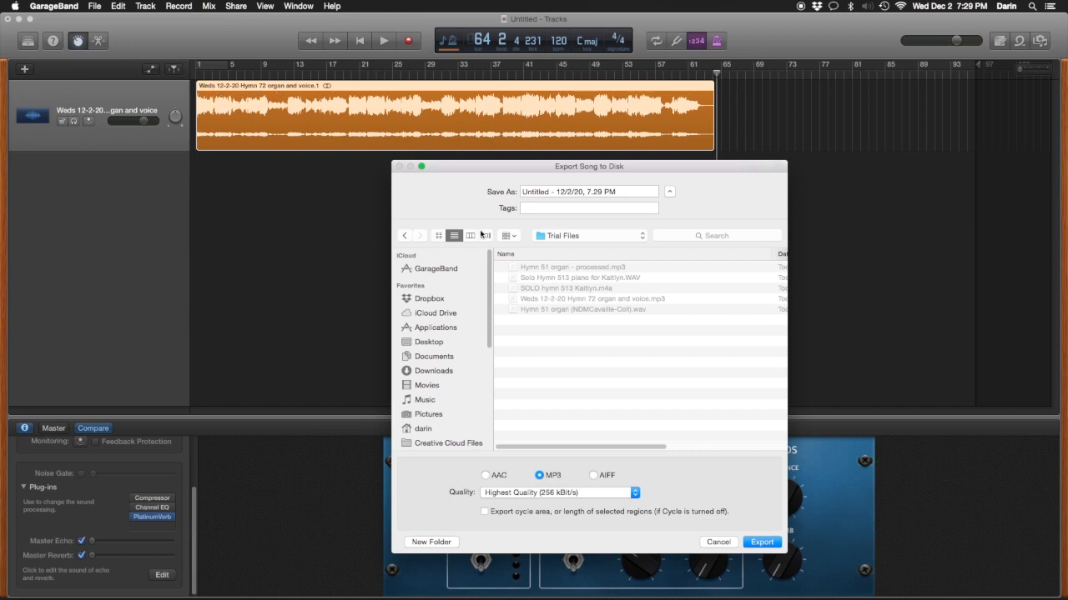
# Step: Name the file "Weds 12-2-20 Hymn 72 organ and voice - processed" and export it as a highest-quality (256 kBit/s) MP3
pyautogui.click(552, 299)
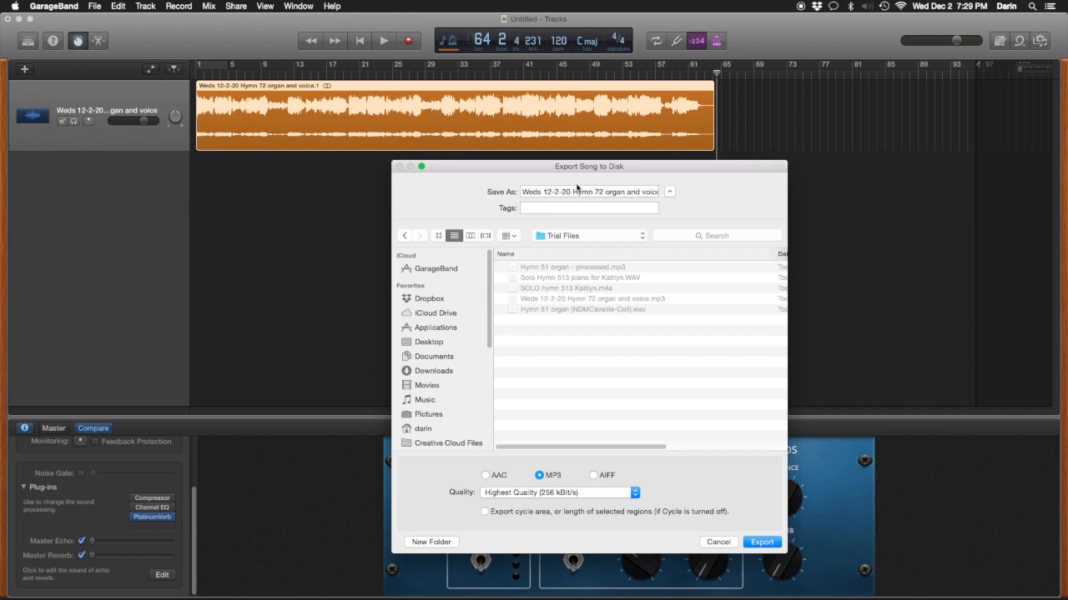
pyautogui.click(651, 192)
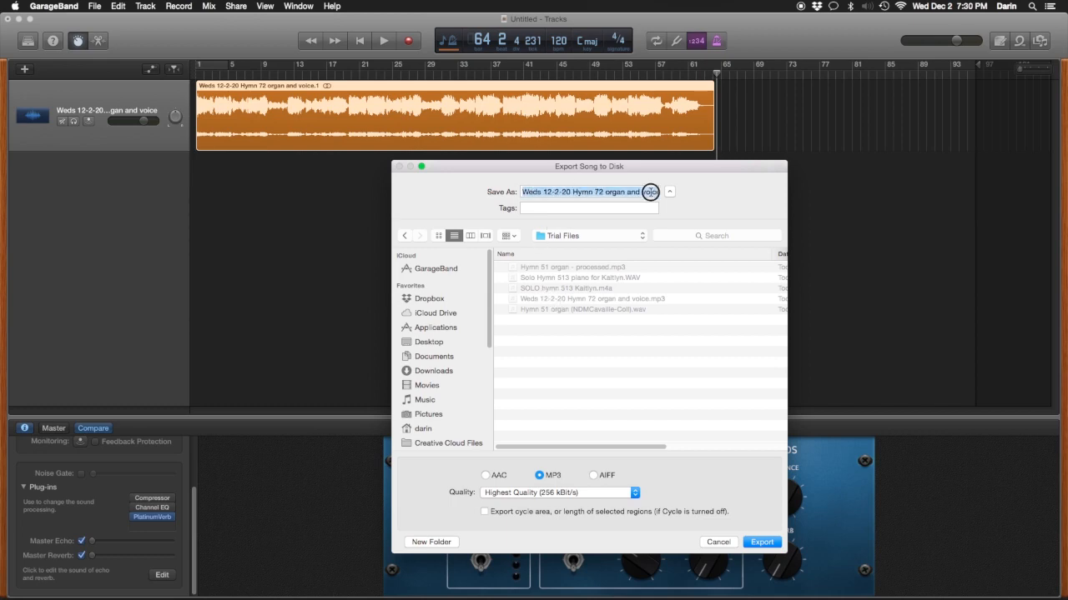
pyautogui.press('Right')
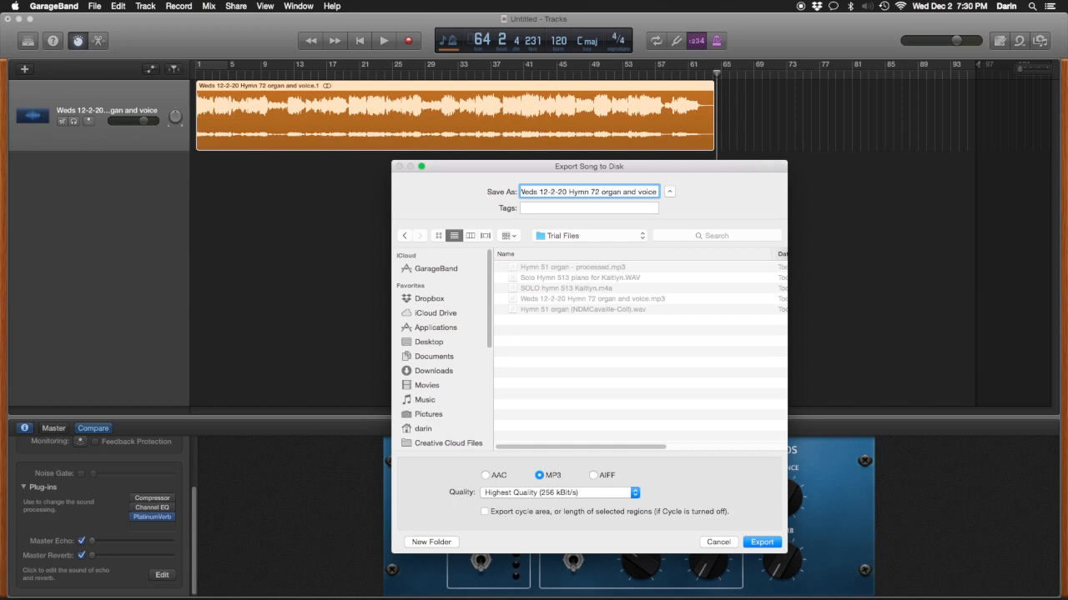
pyautogui.write('- pr')
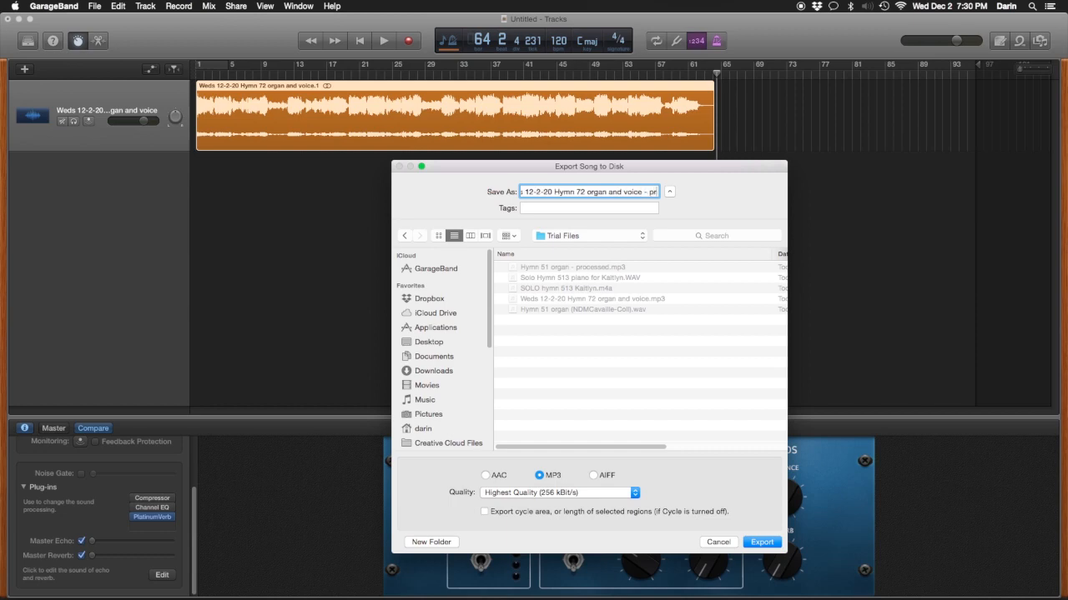
pyautogui.write('ocessed')
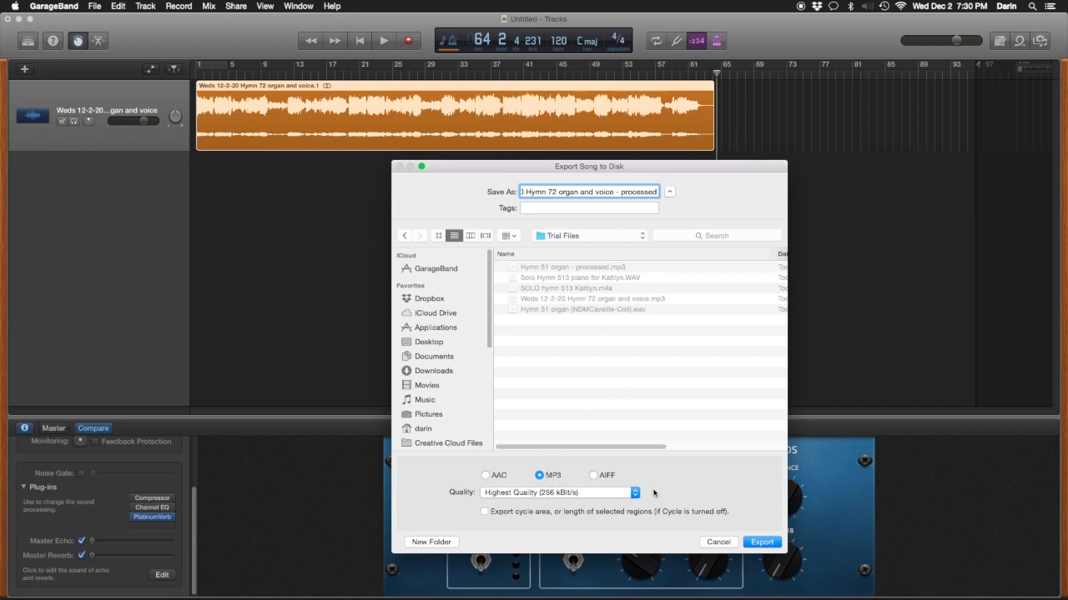
pyautogui.click(761, 542)
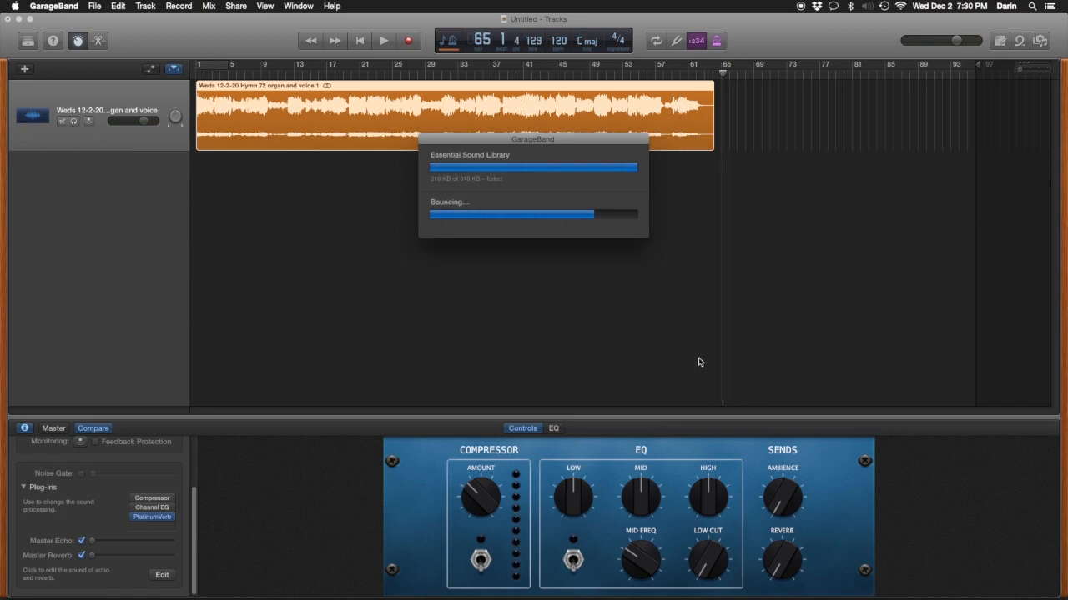
# Step: Switch to Finder's Trial Files folder, preview the processed Hymn 72 MP3 including its later part, and return to GarageBand
pyautogui.hotkey('ctrl', 'Up')
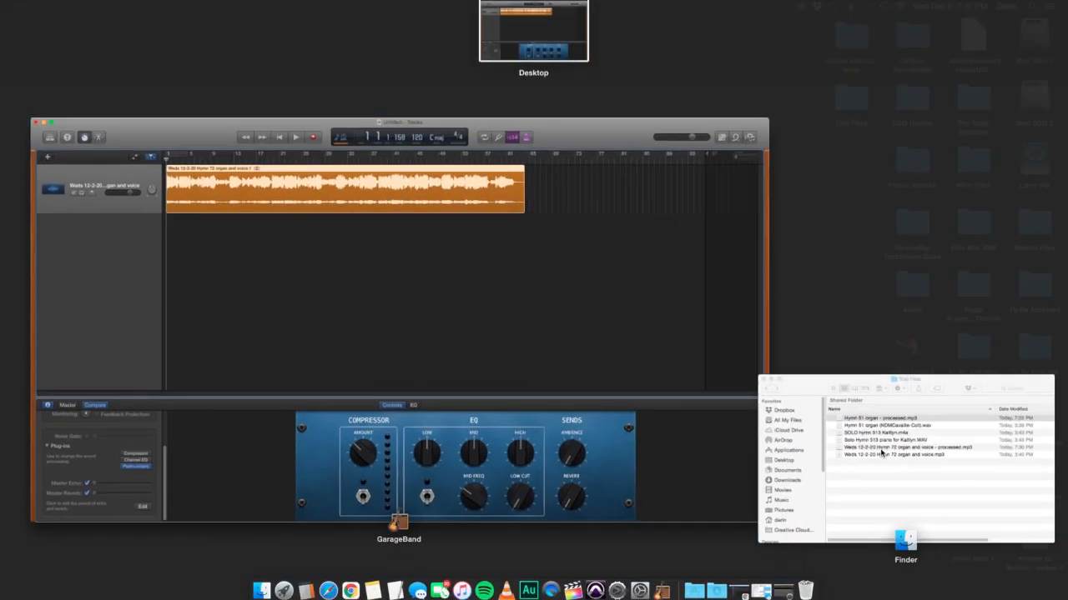
pyautogui.click(887, 467)
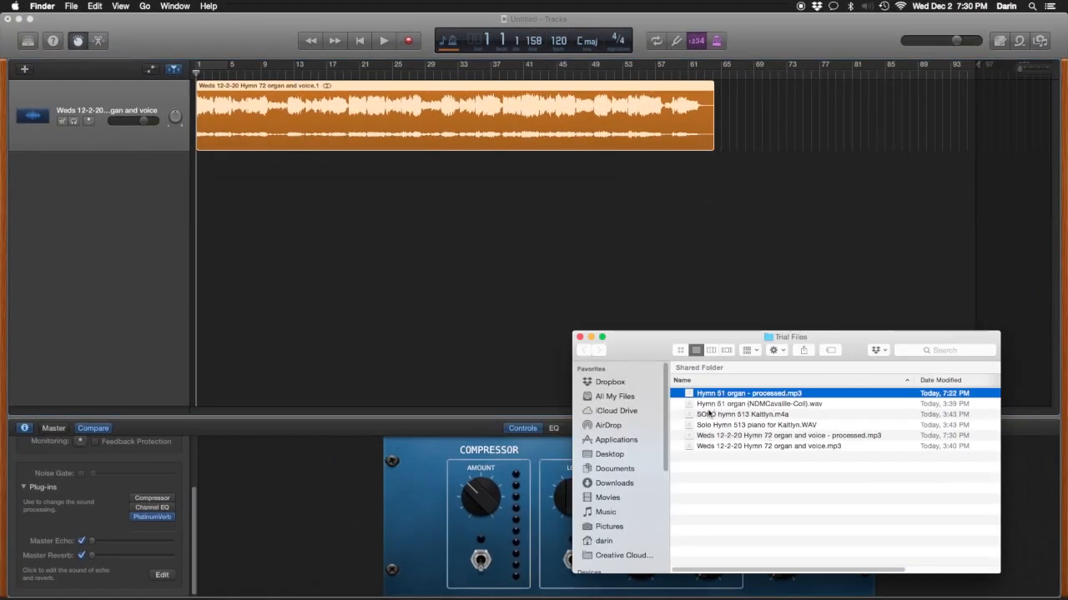
pyautogui.click(761, 435)
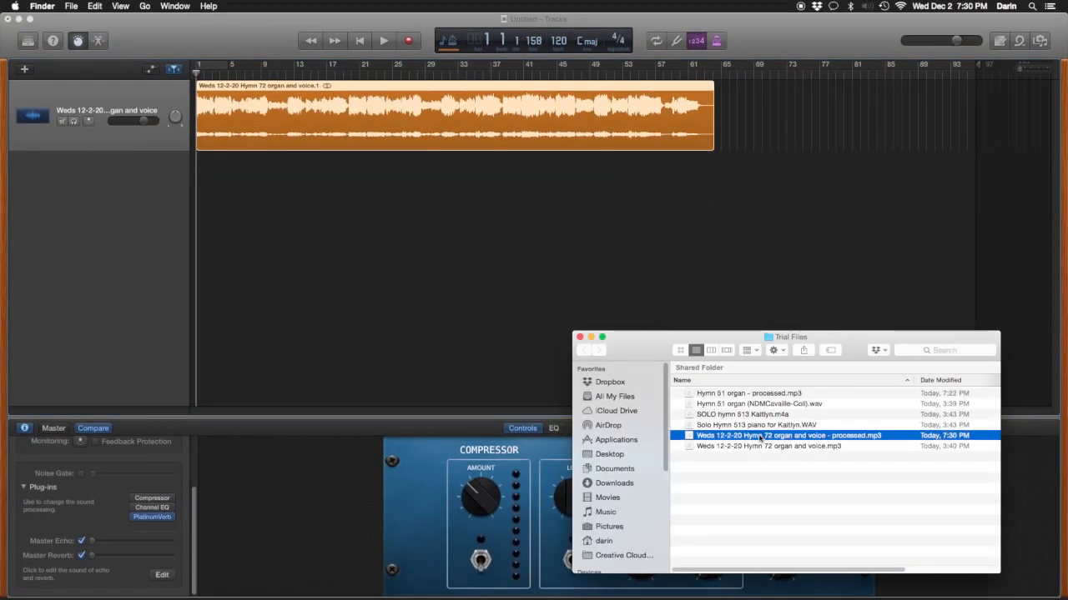
pyautogui.press('space')
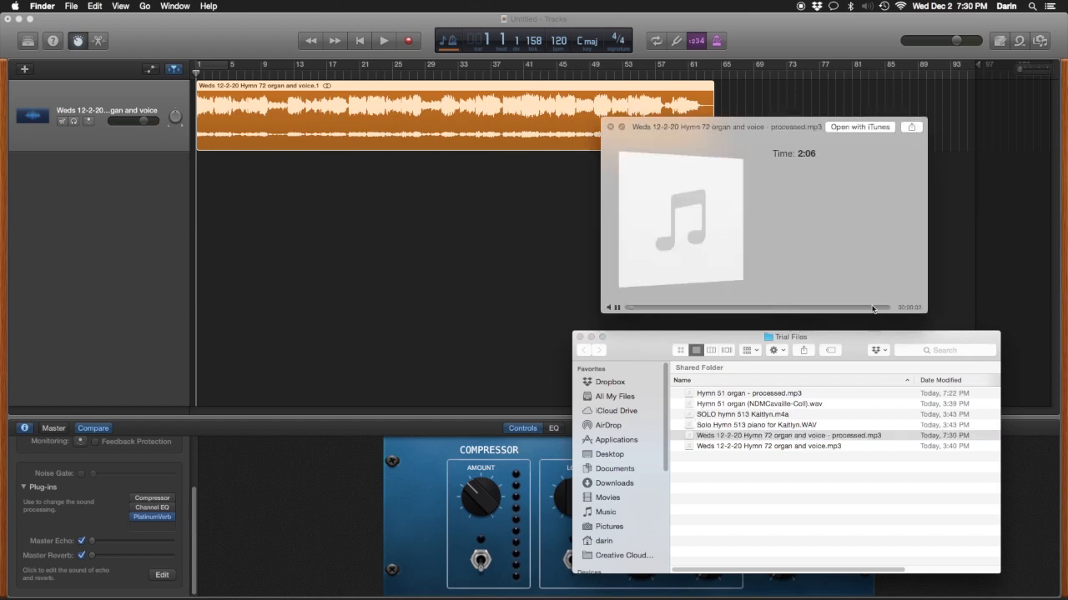
pyautogui.click(841, 312)
pyautogui.click(611, 128)
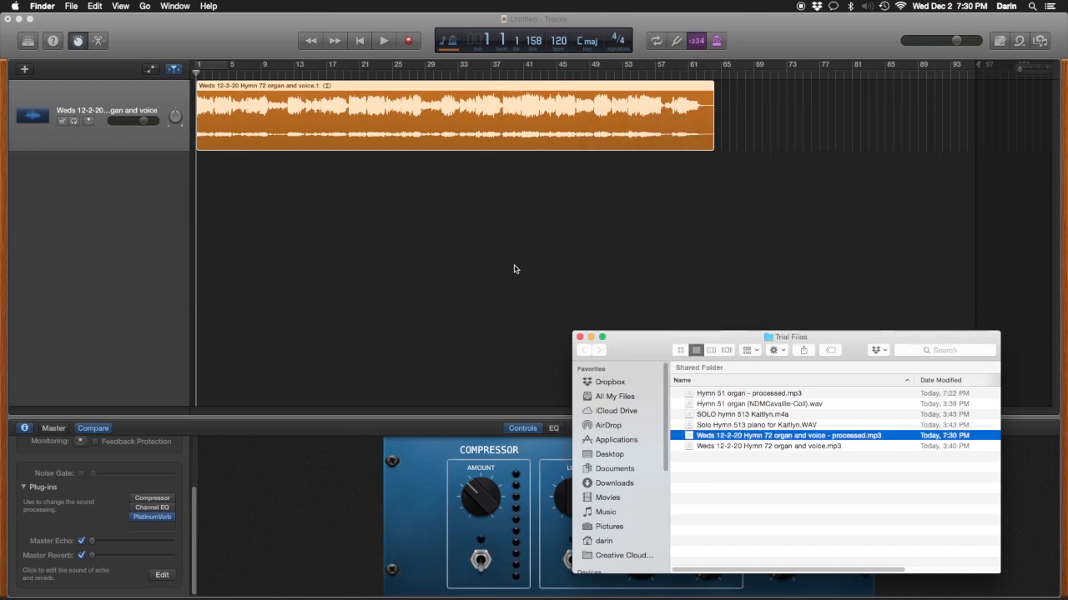
pyautogui.click(514, 269)
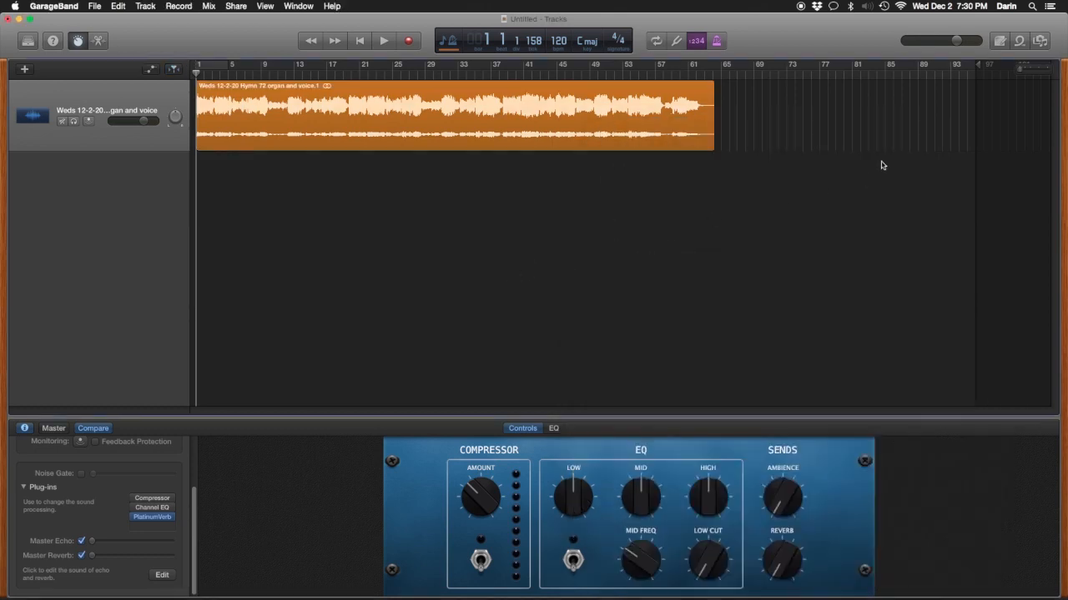
# Step: Delete the Hymn 72 organ and voice region from the track, keeping the track with its plug-ins
pyautogui.click(1014, 71)
pyautogui.press('space')
pyautogui.click(327, 123)
pyautogui.press('Delete')
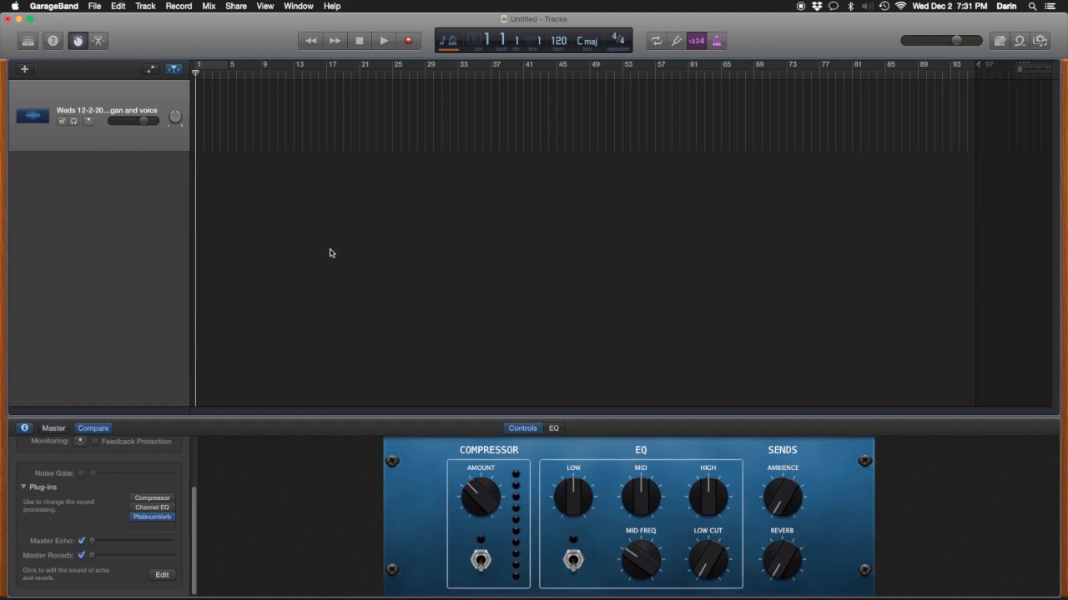
# Step: Import the Solo Hymn 513 piano WAV from Finder's Trial Files folder onto the existing track, starting around bar 14
pyautogui.hotkey('ctrl', 'Up')
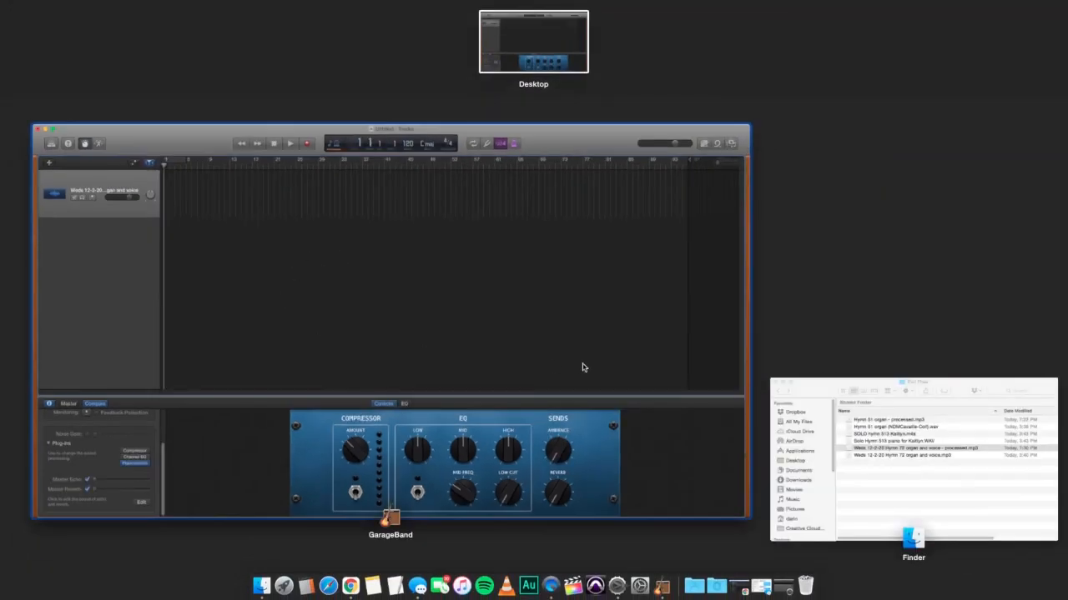
pyautogui.click(821, 401)
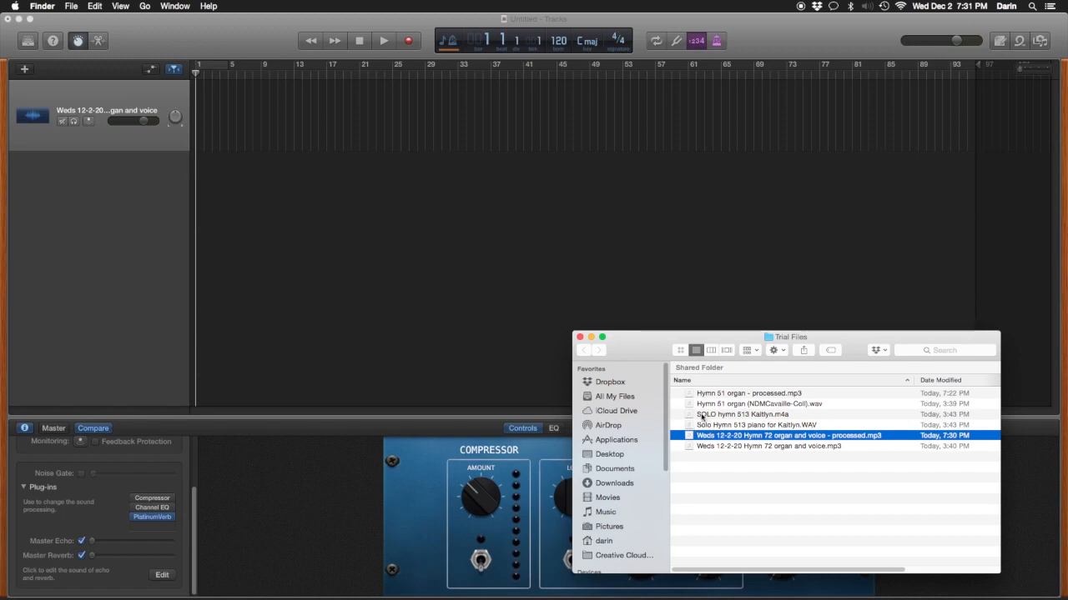
pyautogui.moveTo(691, 426); pyautogui.dragTo(302, 115)
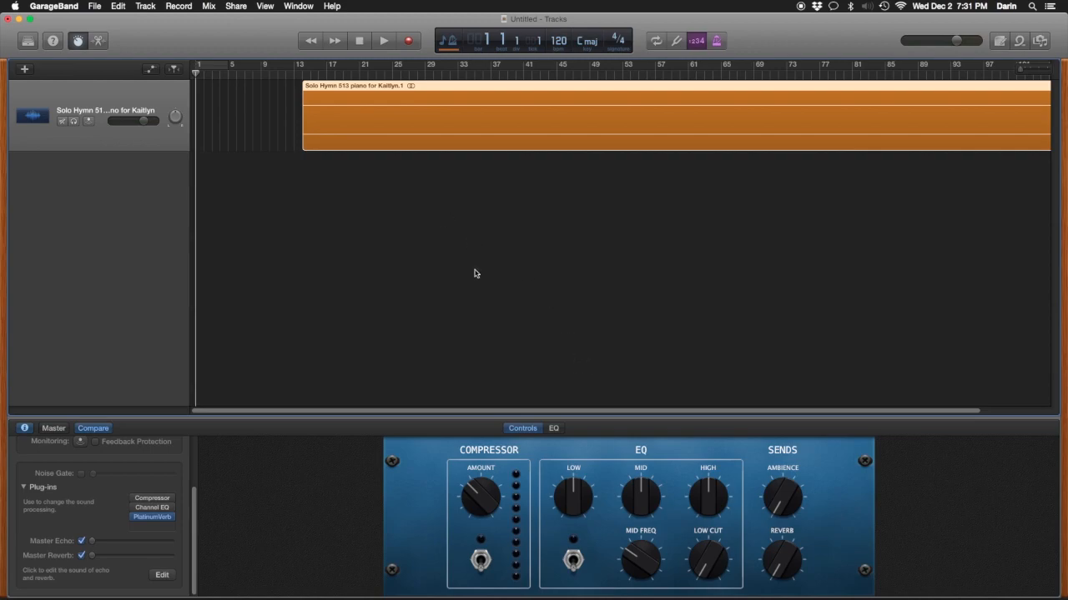
# Step: Import the SOLO hymn 513 M4A from the Trial Files folder onto a new track below the piano, starting around bar 49
pyautogui.hotkey('ctrl', 'Up')
pyautogui.click(796, 478)
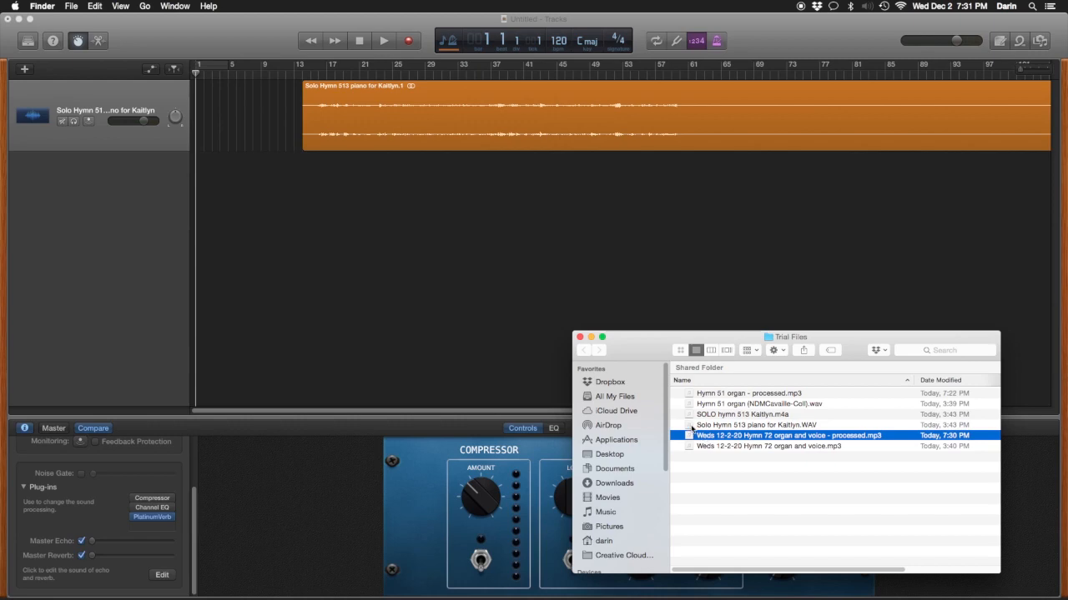
pyautogui.click(690, 435)
pyautogui.moveTo(691, 415); pyautogui.dragTo(589, 223)
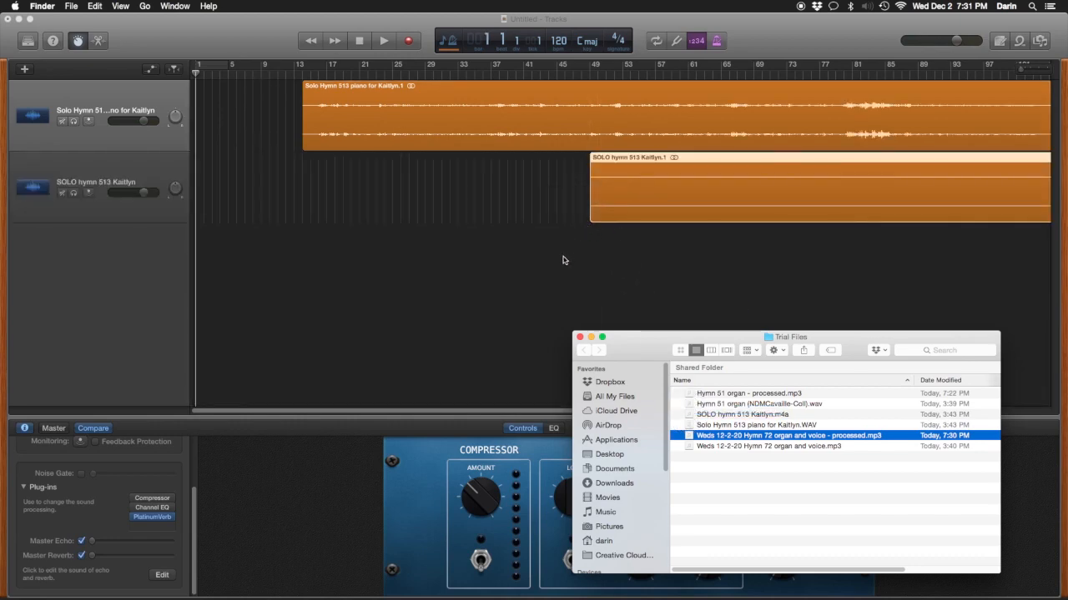
pyautogui.click(563, 260)
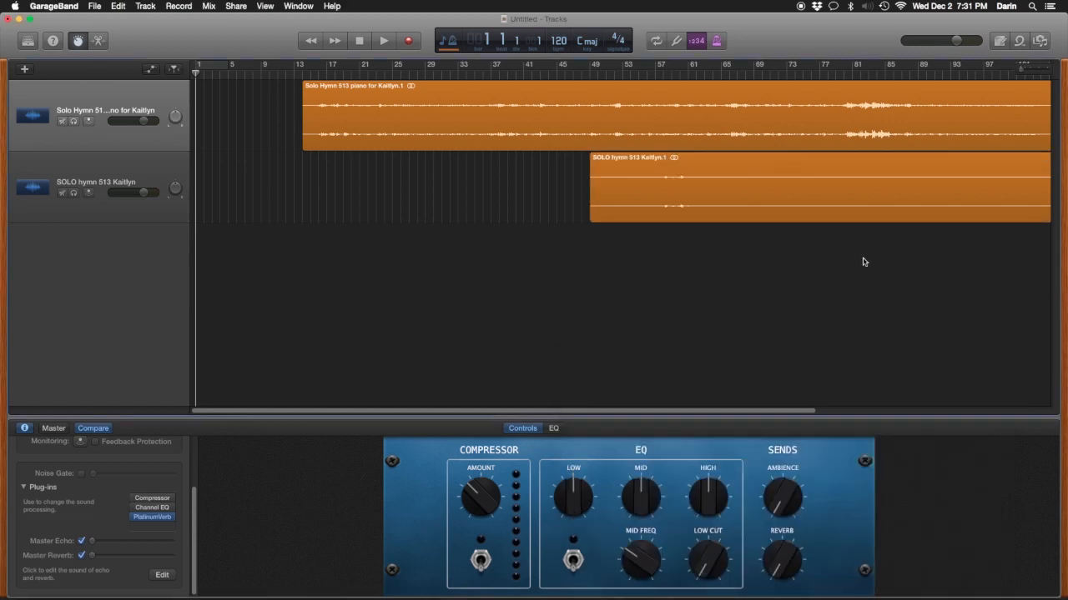
# Step: Move the vocal region earlier so it starts level with the piano region near bar 13, auditioning the piano from about bar 23
pyautogui.moveTo(1022, 70); pyautogui.dragTo(1008, 68)
pyautogui.moveTo(579, 158); pyautogui.dragTo(440, 172)
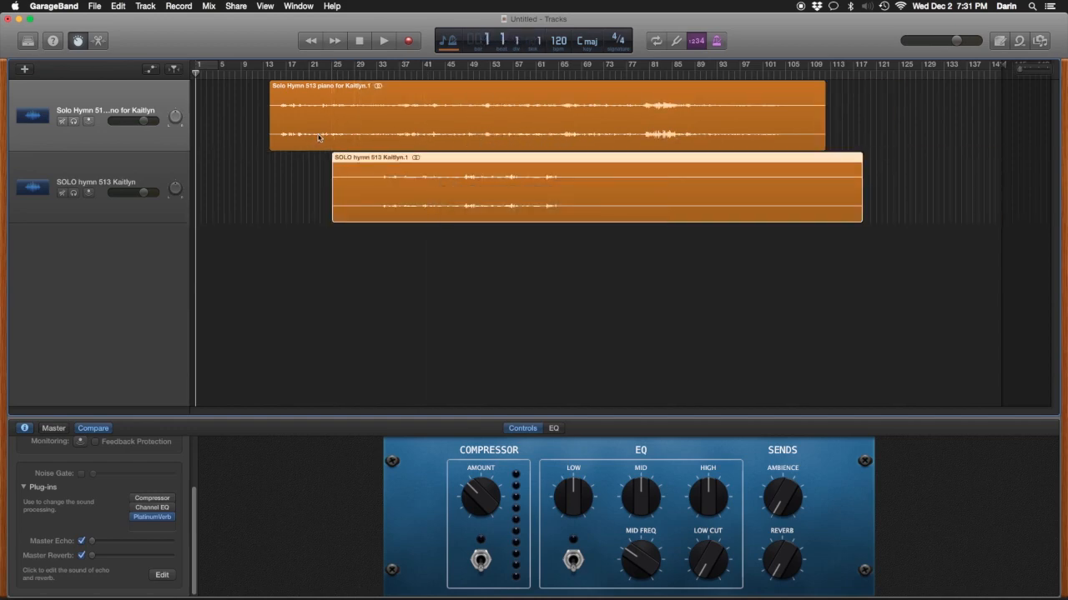
pyautogui.click(321, 76)
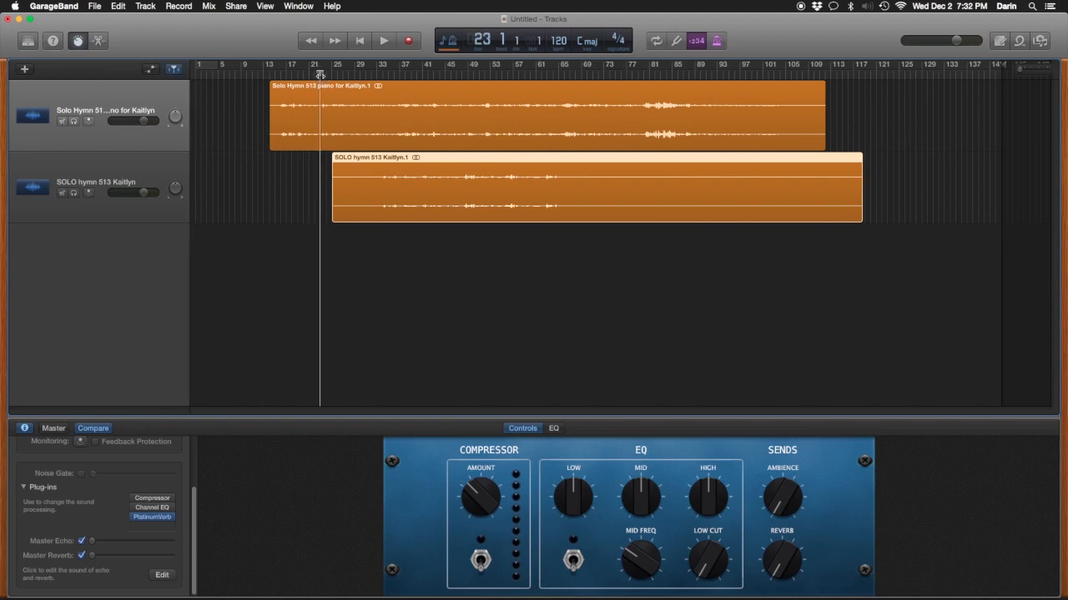
pyautogui.press('space')
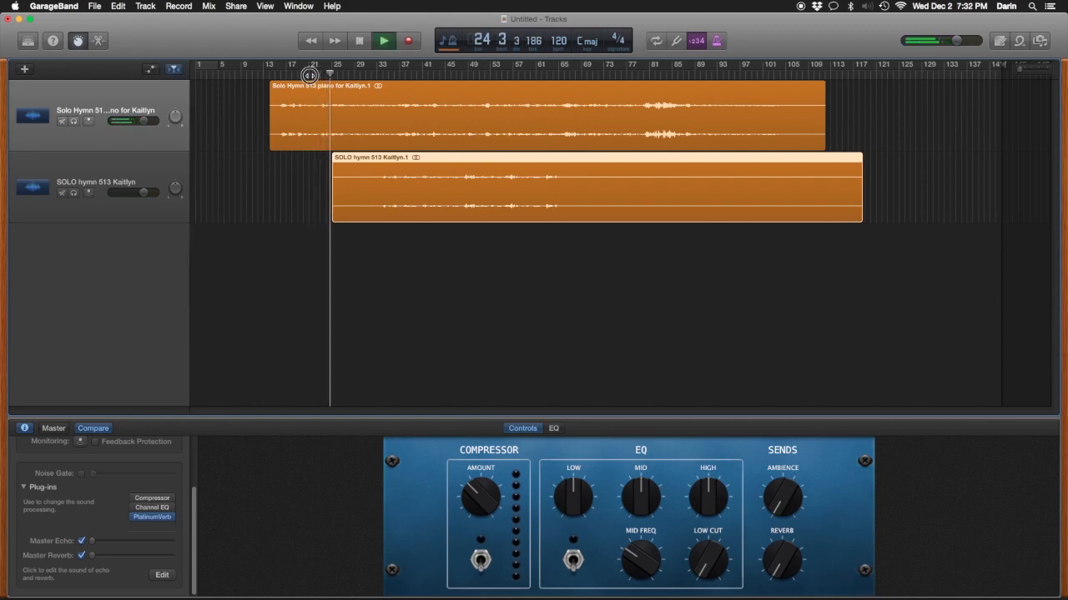
pyautogui.click(308, 75)
pyautogui.press('space')
pyautogui.press('space')
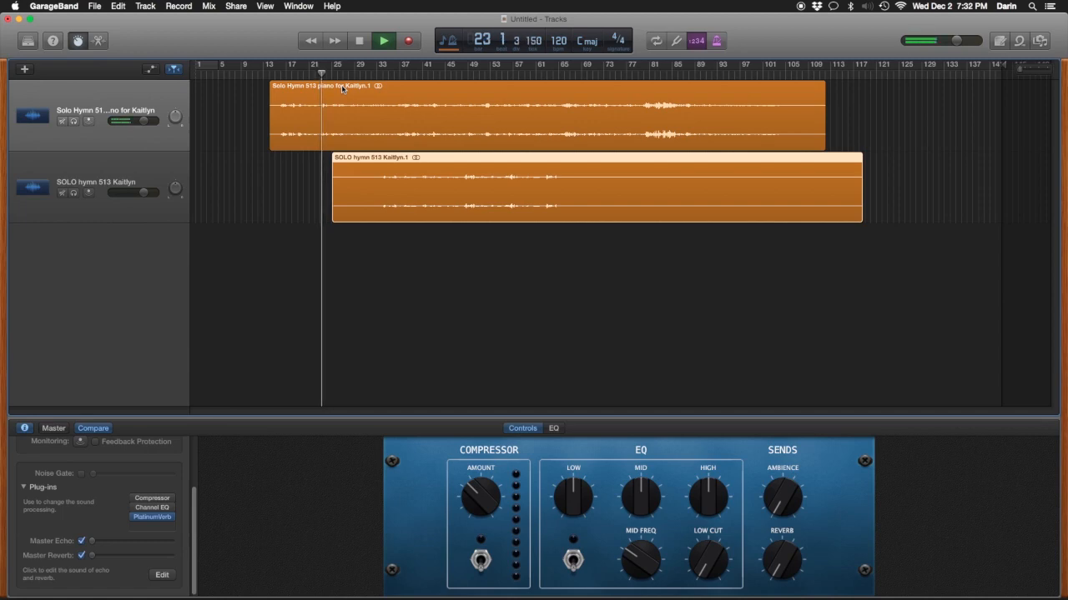
pyautogui.press('space')
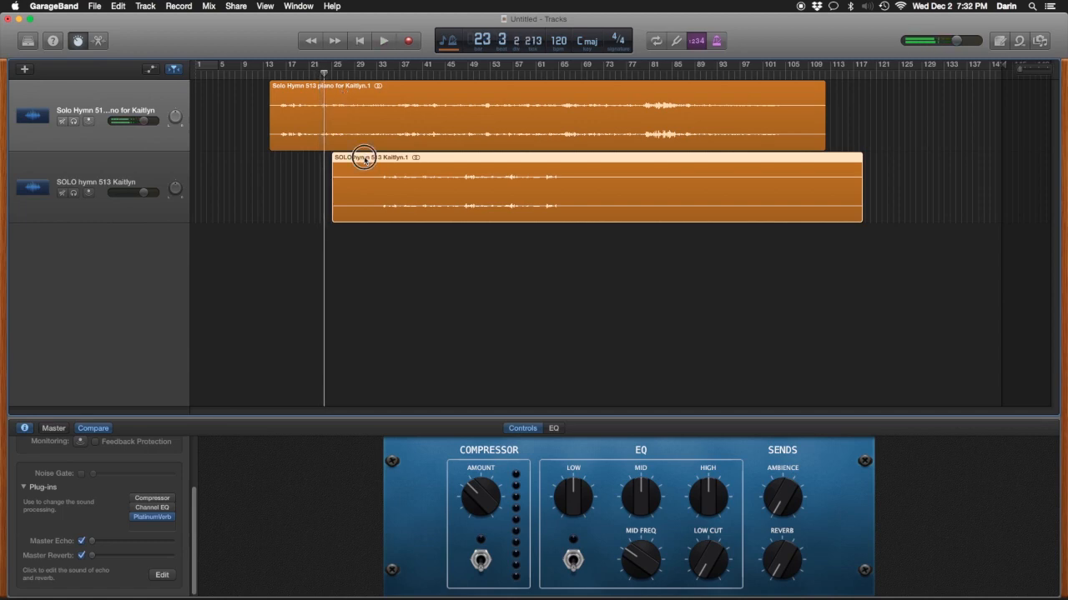
pyautogui.moveTo(358, 157); pyautogui.dragTo(291, 158)
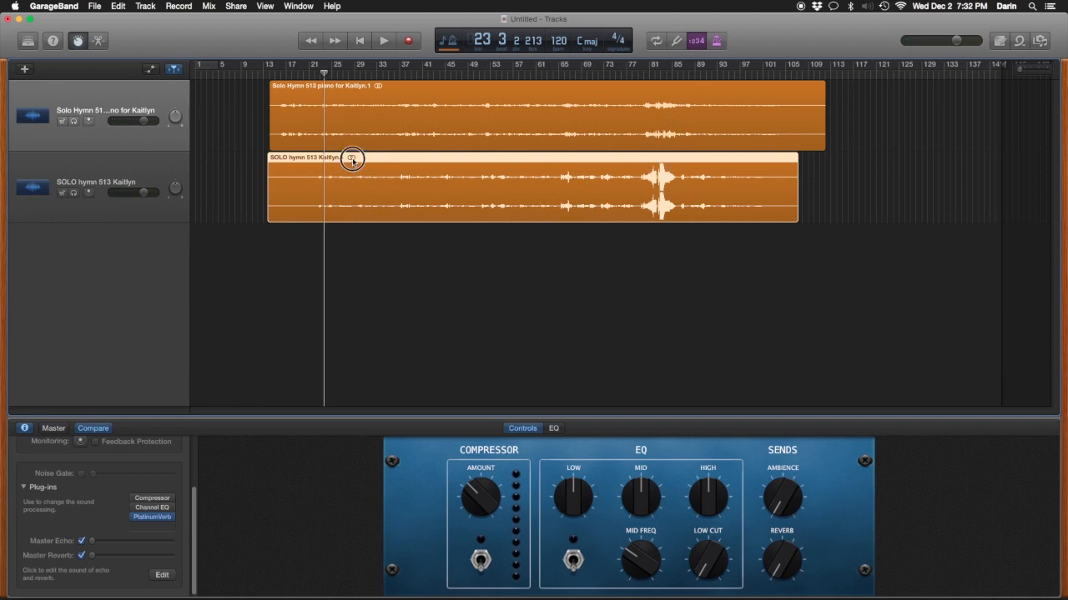
pyautogui.moveTo(352, 161); pyautogui.dragTo(354, 159)
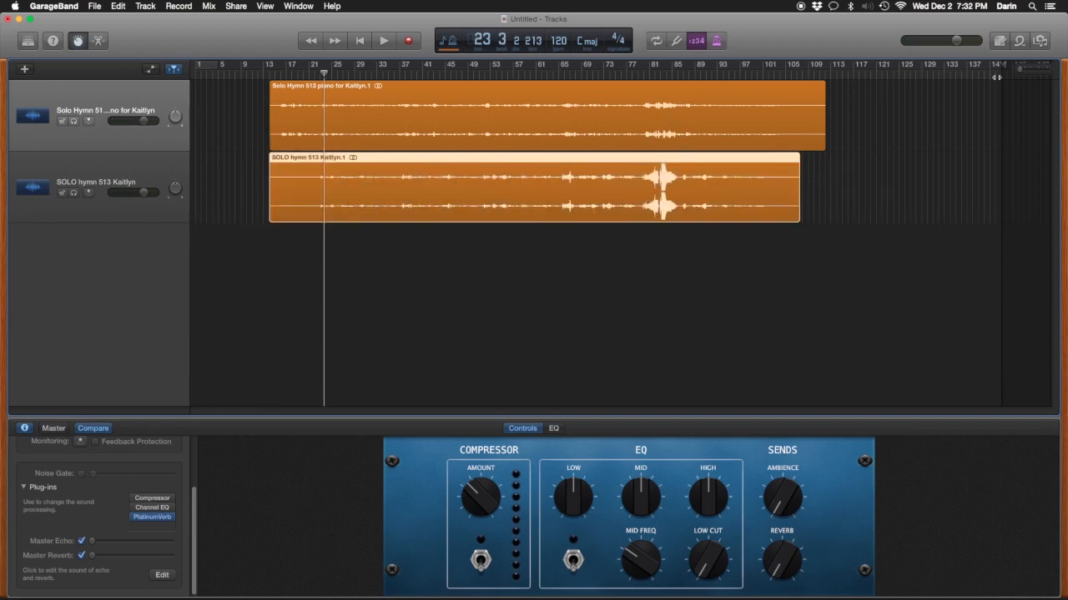
# Step: Nudge the vocal region slightly later against the piano and play both tracks from around bar 22 to check their timing
pyautogui.moveTo(1021, 75); pyautogui.dragTo(1029, 71)
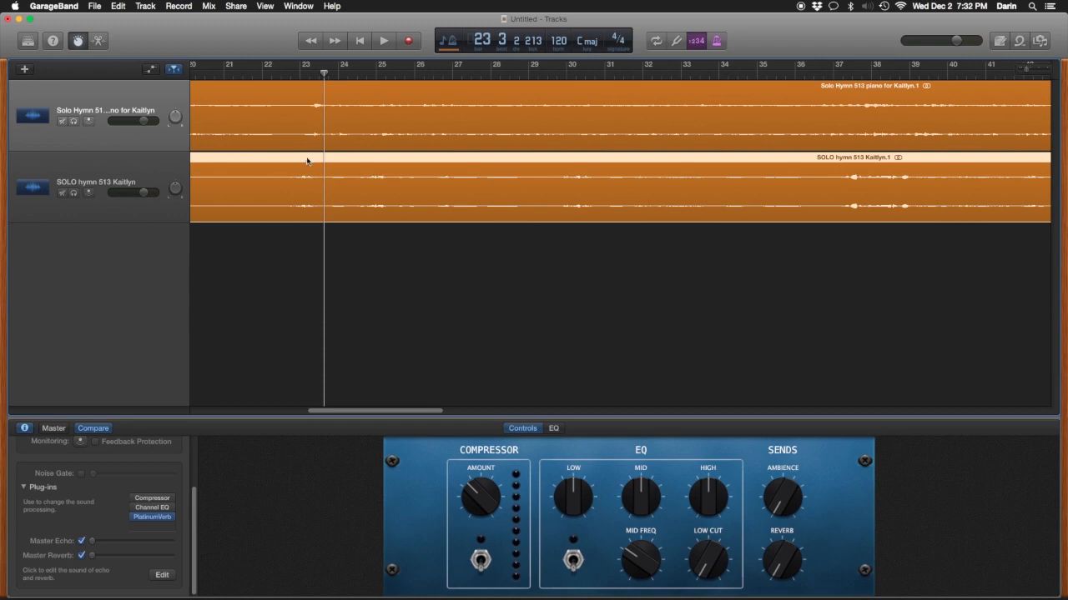
pyautogui.moveTo(307, 161); pyautogui.dragTo(352, 163)
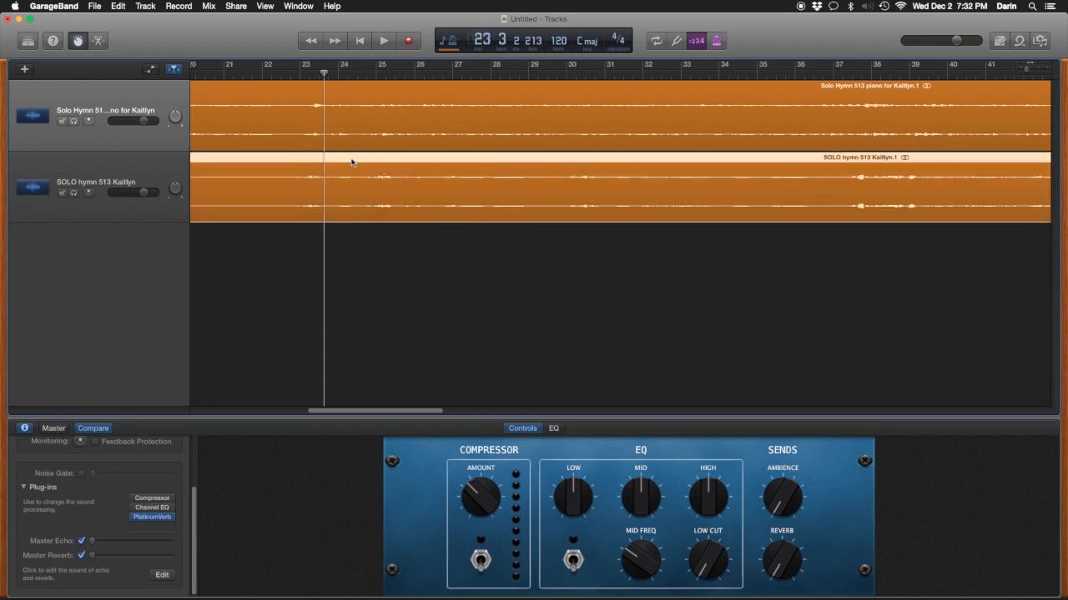
pyautogui.click(293, 77)
pyautogui.press('space')
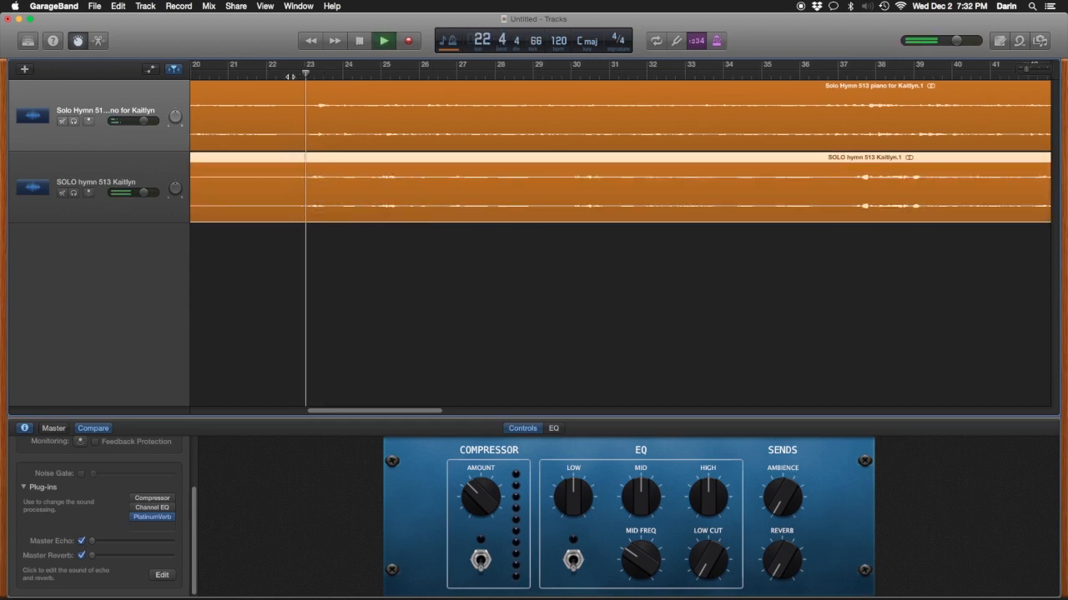
pyautogui.press('space')
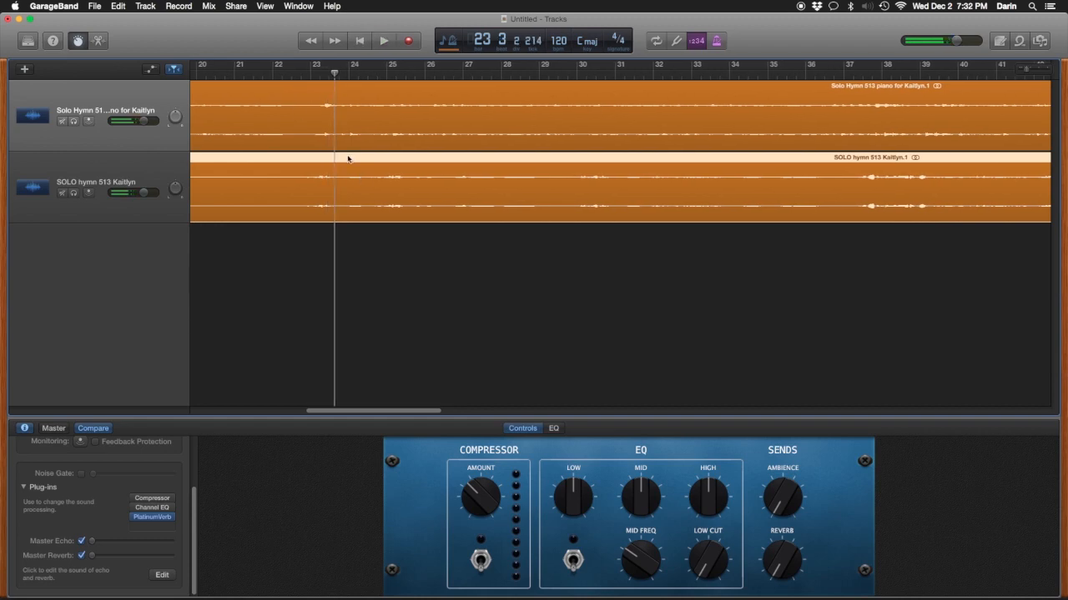
# Step: Shift the vocal region slightly later twice more, replaying both tracks from before the vocal entry after each move to check the sync
pyautogui.moveTo(348, 158); pyautogui.dragTo(355, 161)
pyautogui.click(301, 77)
pyautogui.press('space')
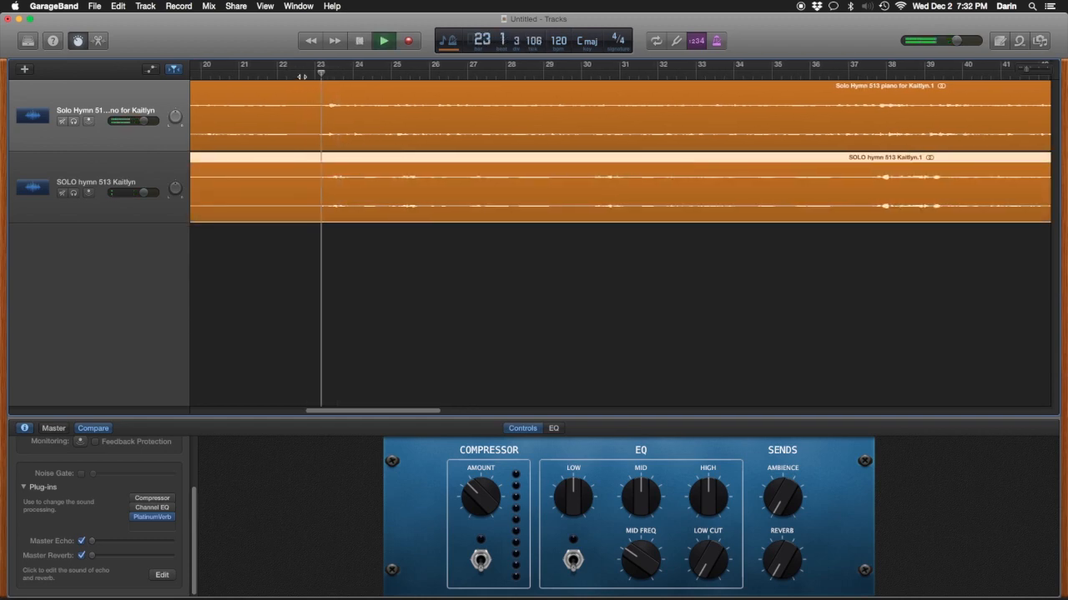
pyautogui.press('space')
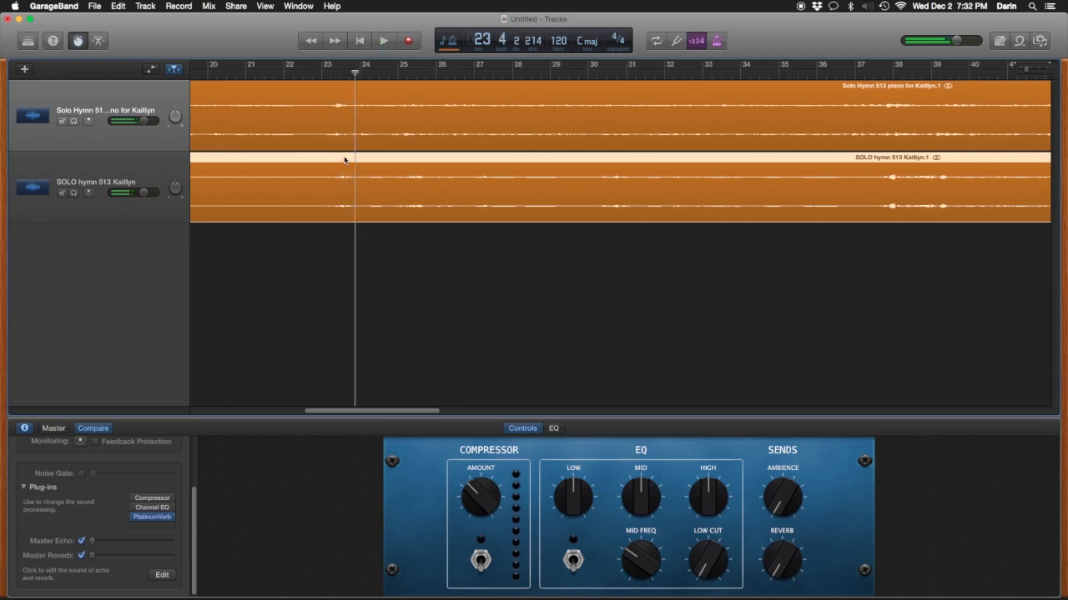
pyautogui.moveTo(335, 161); pyautogui.dragTo(342, 159)
pyautogui.click(321, 77)
pyautogui.press('space')
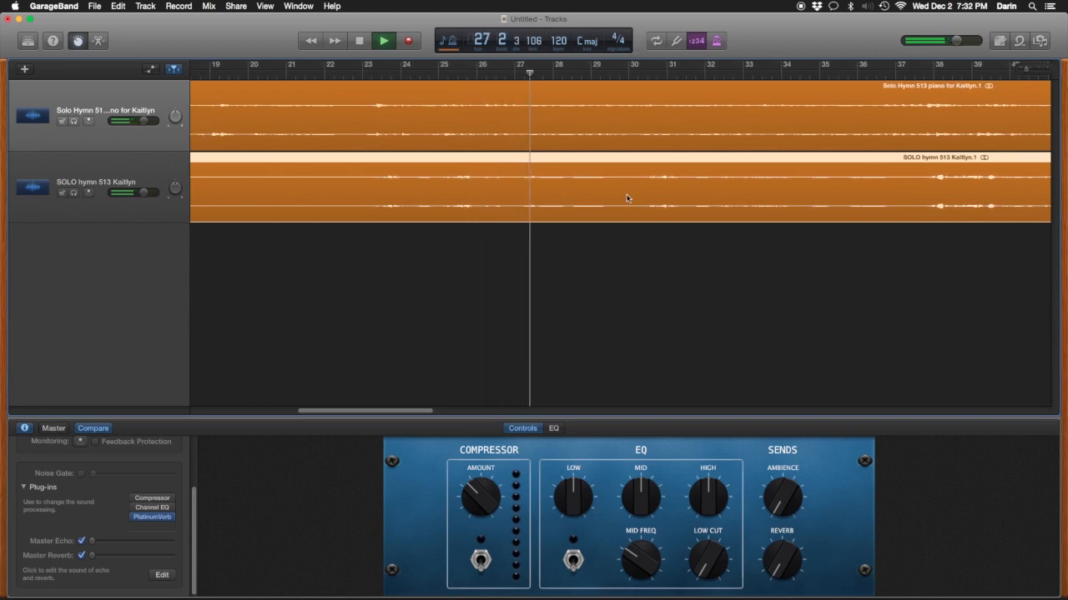
pyautogui.press('space')
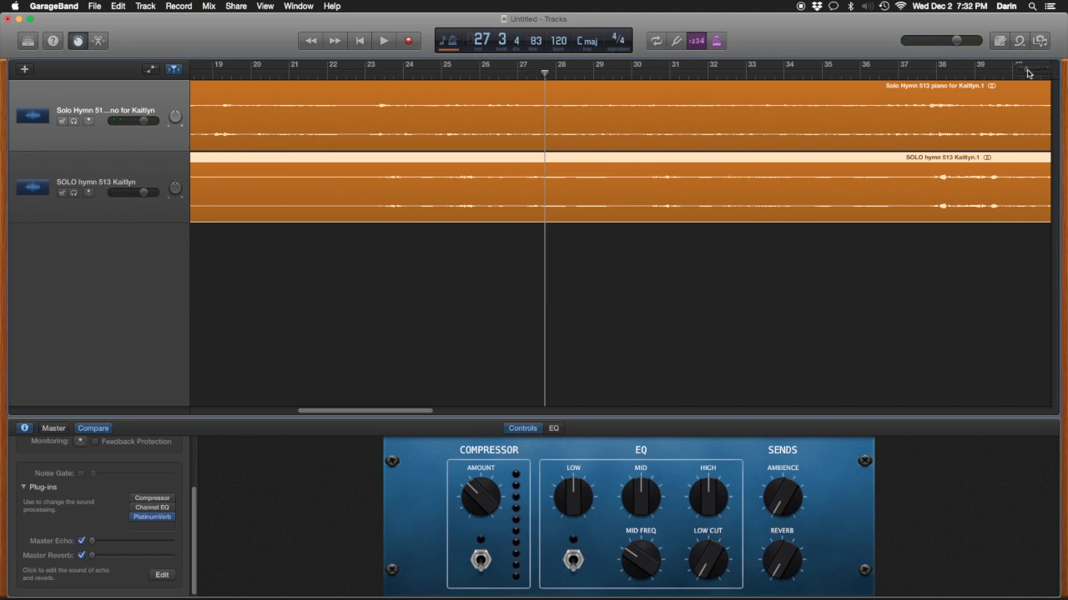
# Step: Play both tracks from around bar 50 and lower the vocal track's volume to about -3.5 dB to balance it with the piano
pyautogui.moveTo(1027, 71); pyautogui.dragTo(1019, 73)
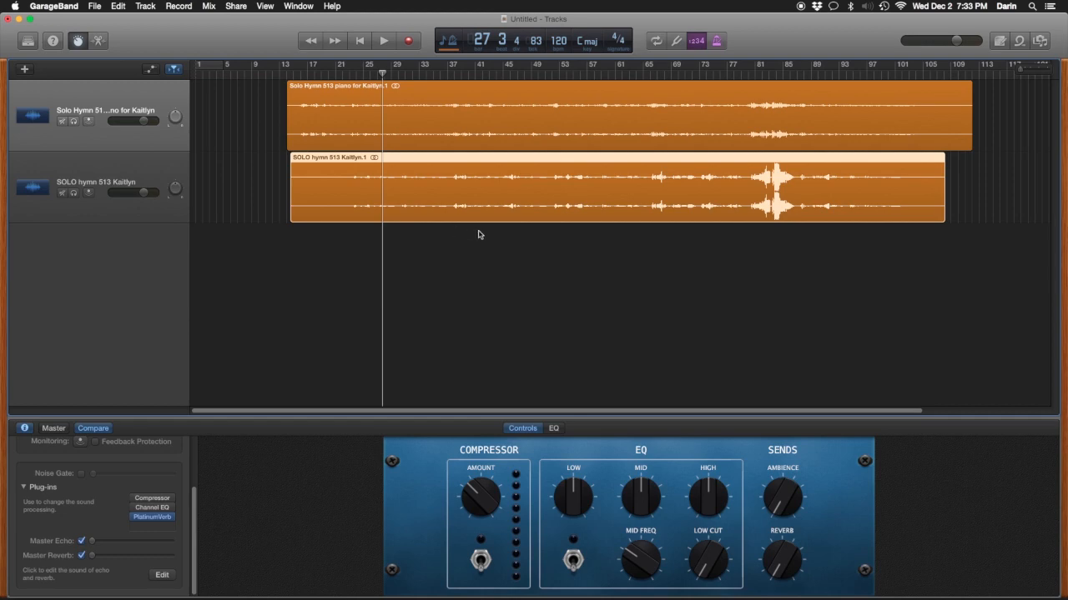
pyautogui.click(545, 75)
pyautogui.press('space')
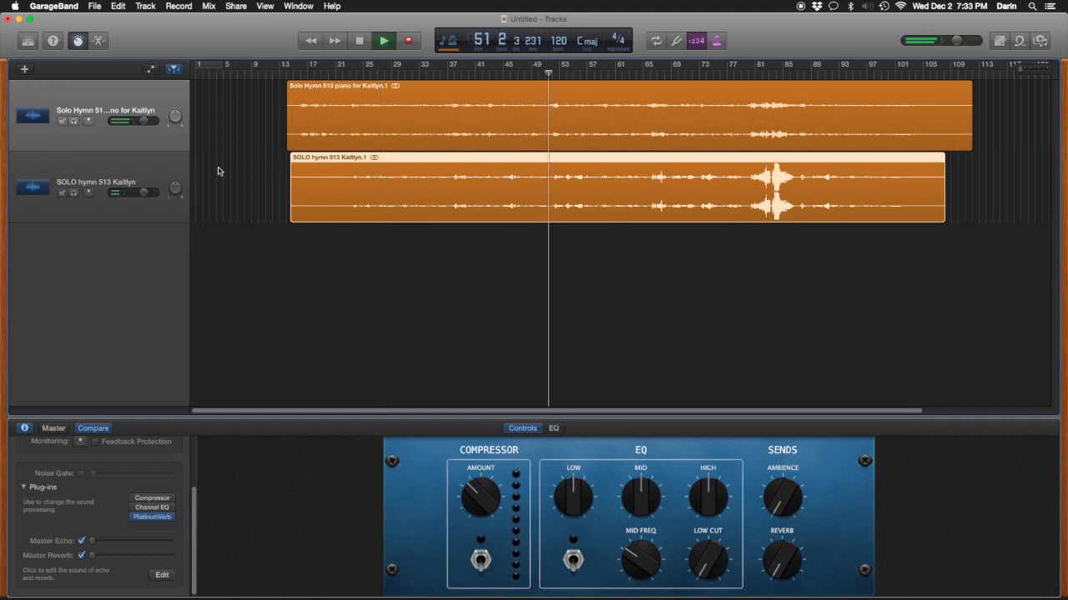
pyautogui.click(143, 192)
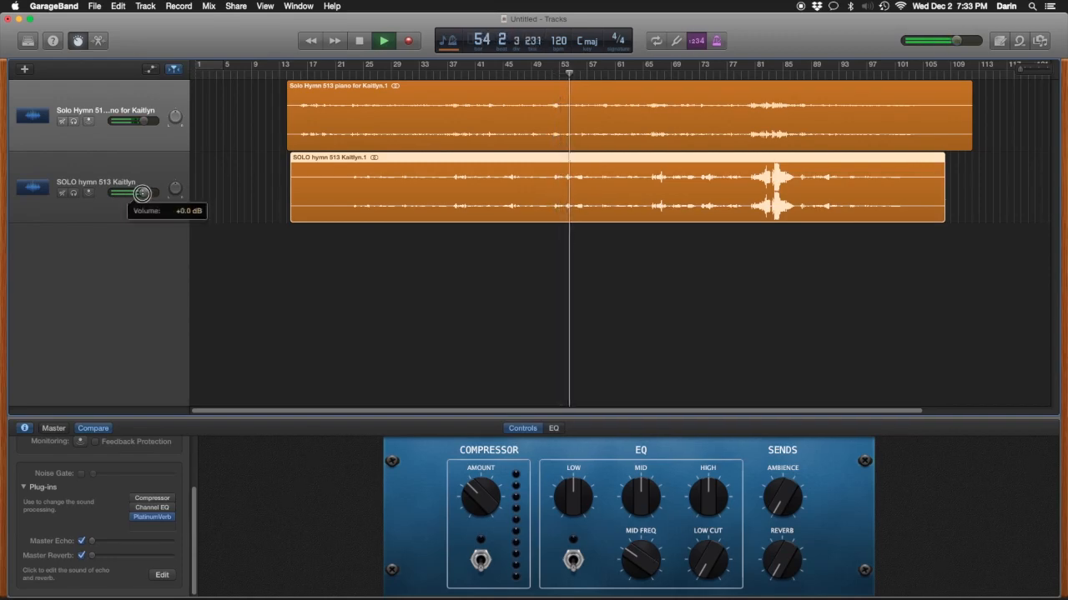
pyautogui.moveTo(143, 193); pyautogui.dragTo(121, 195)
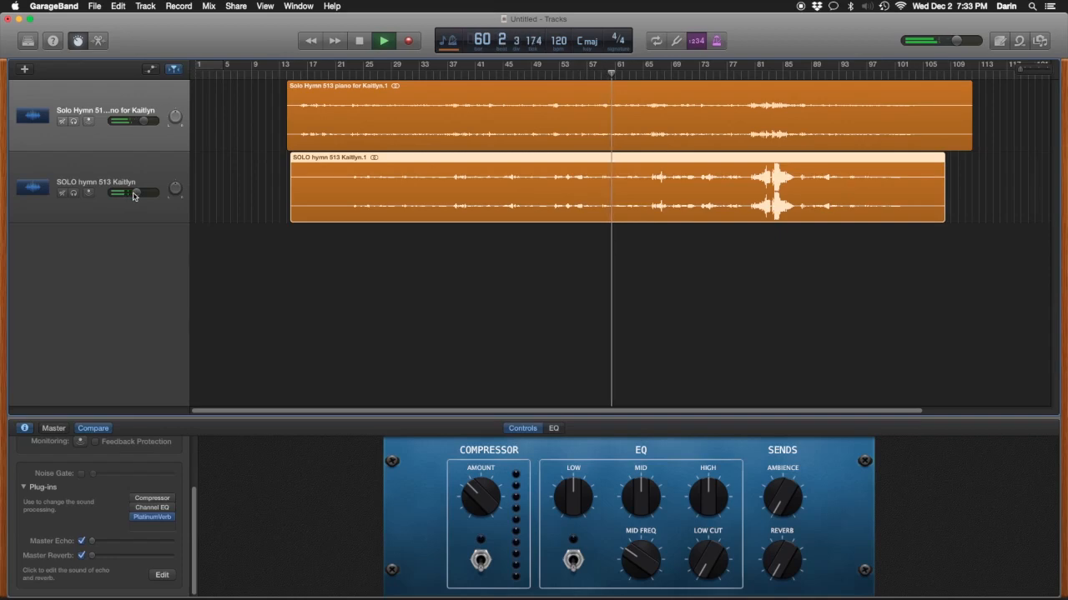
pyautogui.moveTo(135, 192); pyautogui.dragTo(137, 194)
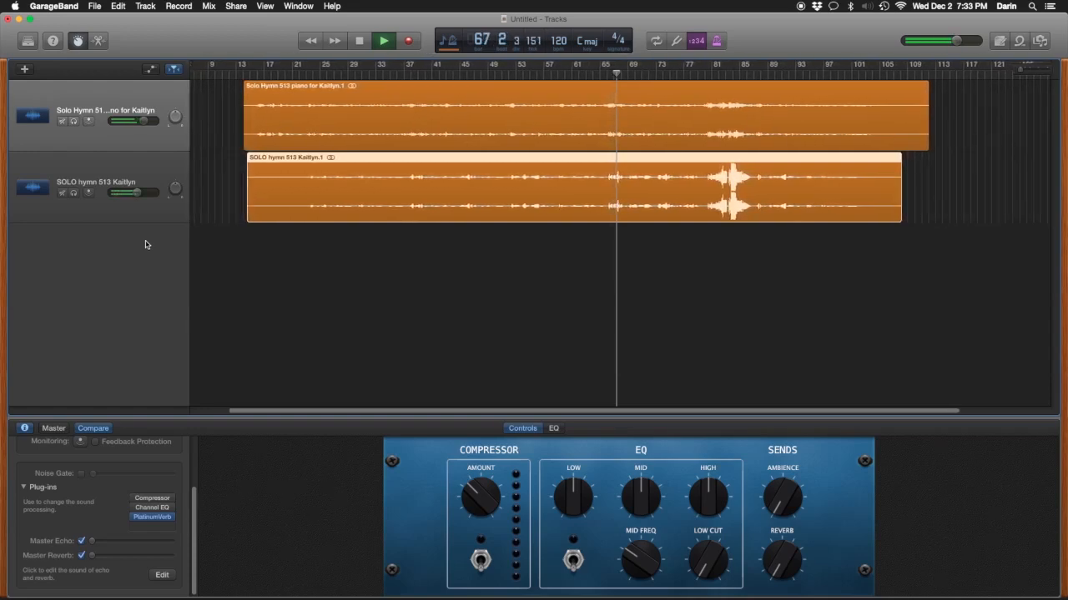
pyautogui.press('space')
pyautogui.click(139, 193)
pyautogui.moveTo(138, 193); pyautogui.dragTo(138, 193)
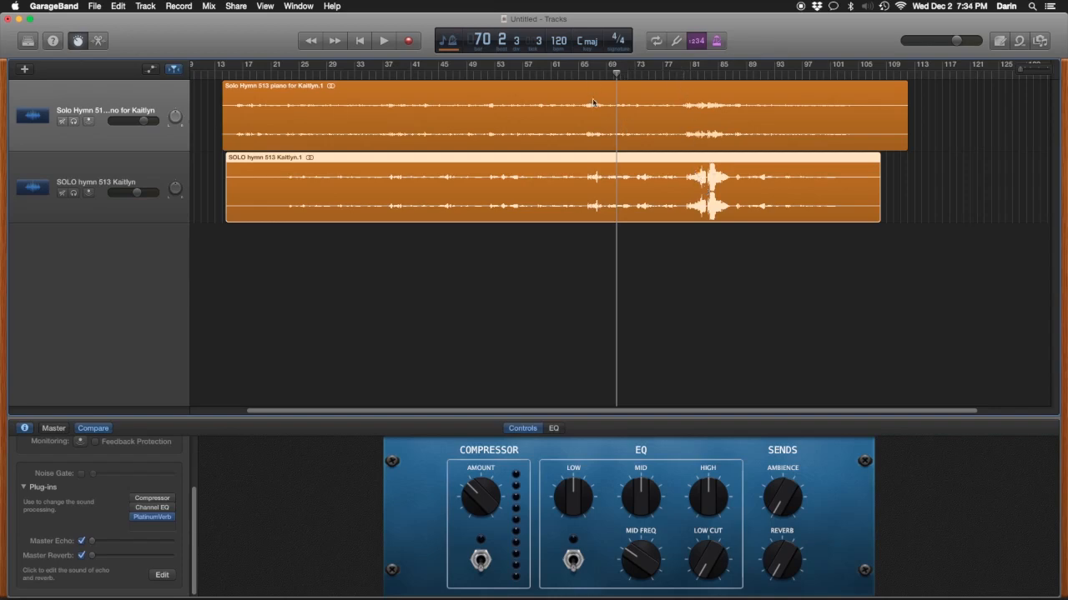
# Step: Play the loudest vocal passage from around bar 80 to check its level against the piano
pyautogui.click(686, 76)
pyautogui.press('space')
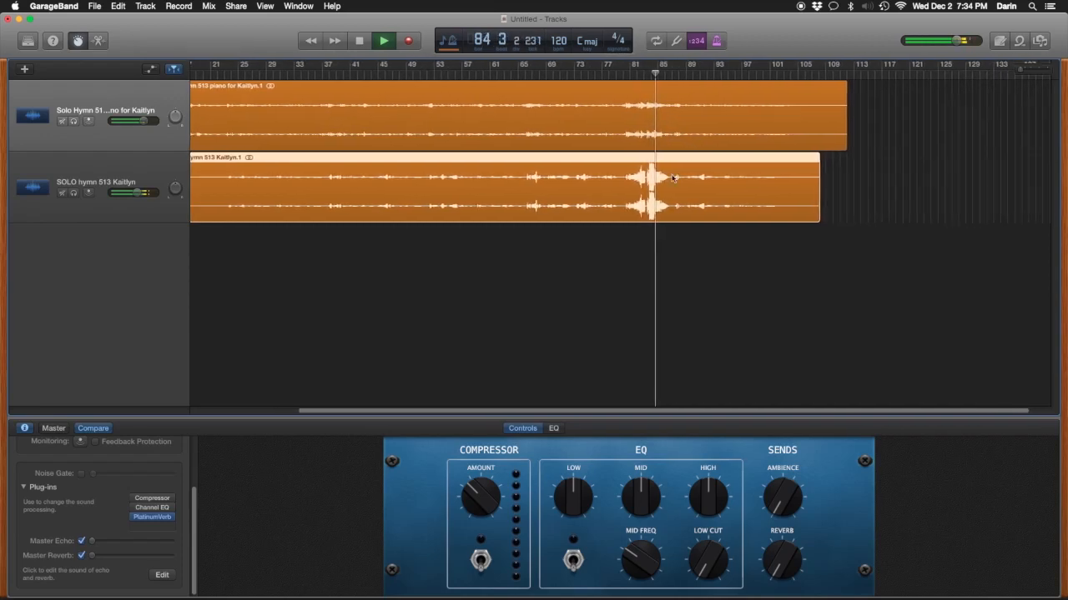
pyautogui.press('space')
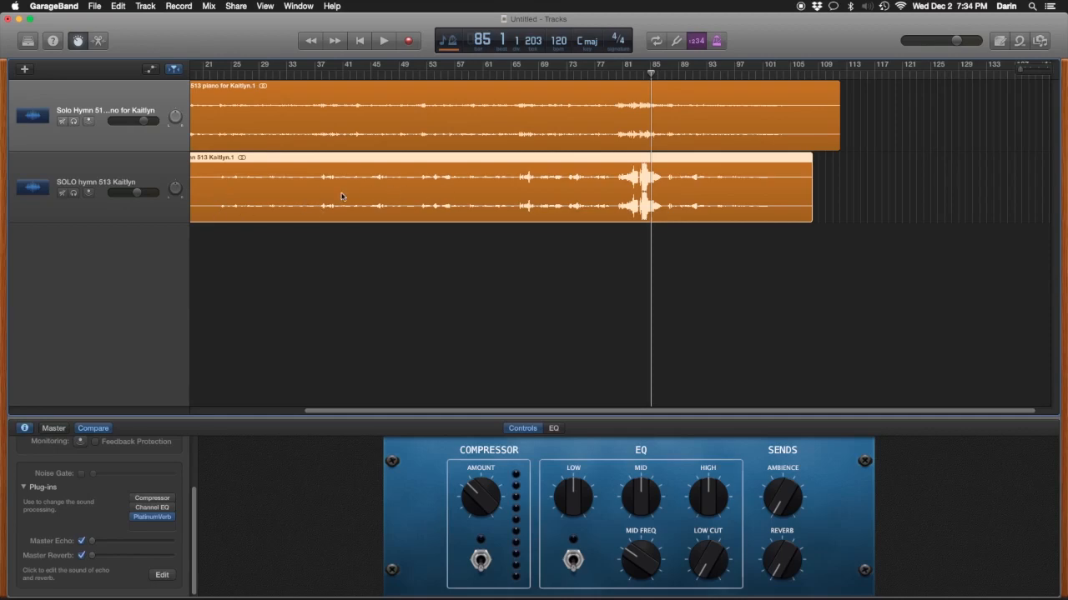
pyautogui.press('space')
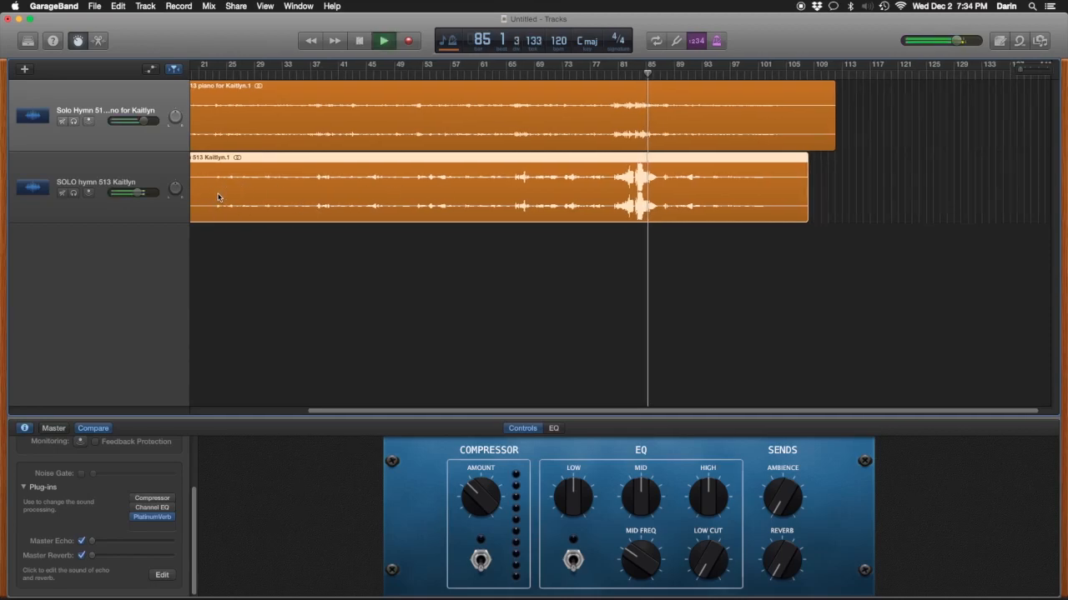
# Step: Play both tracks from just before the vocal entry around bar 23 twice, fine-tuning the vocal track's volume to about -3.8 dB between passes
pyautogui.click(211, 73)
pyautogui.press('space')
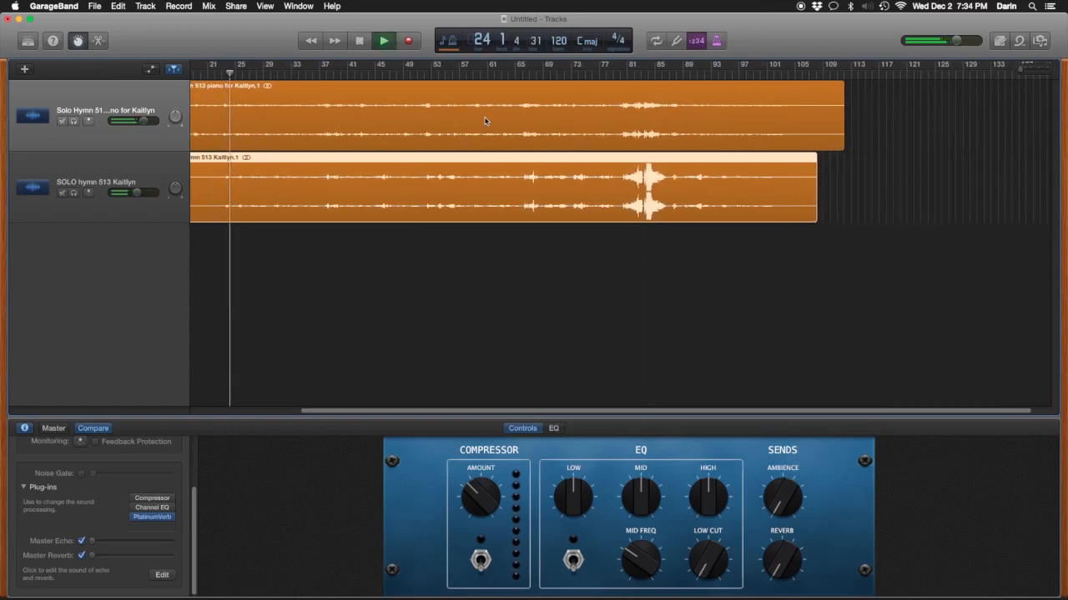
pyautogui.press('space')
pyautogui.click(139, 193)
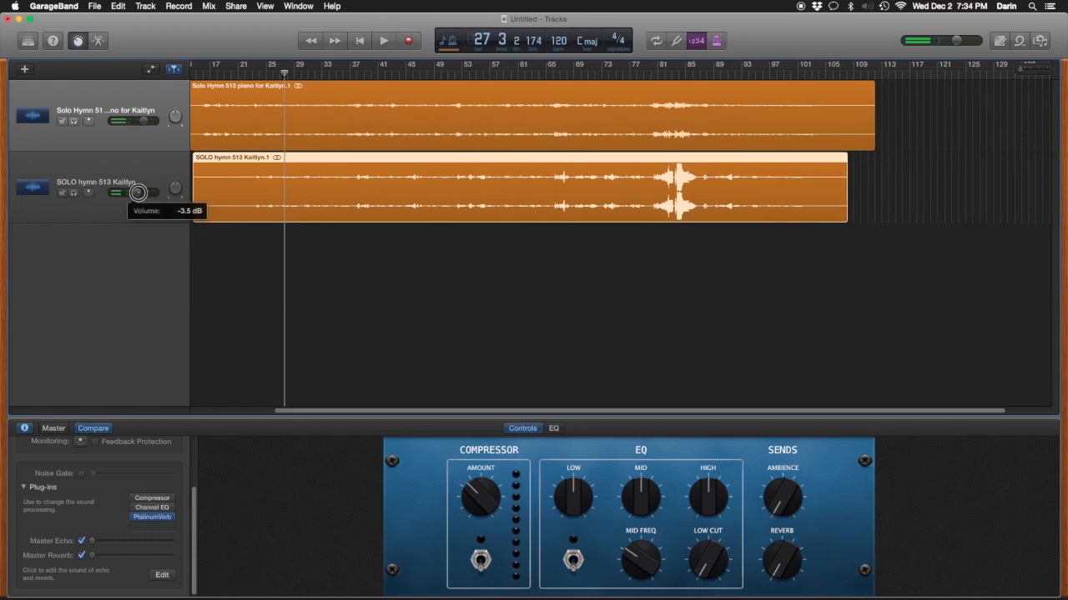
pyautogui.moveTo(138, 192); pyautogui.dragTo(138, 196)
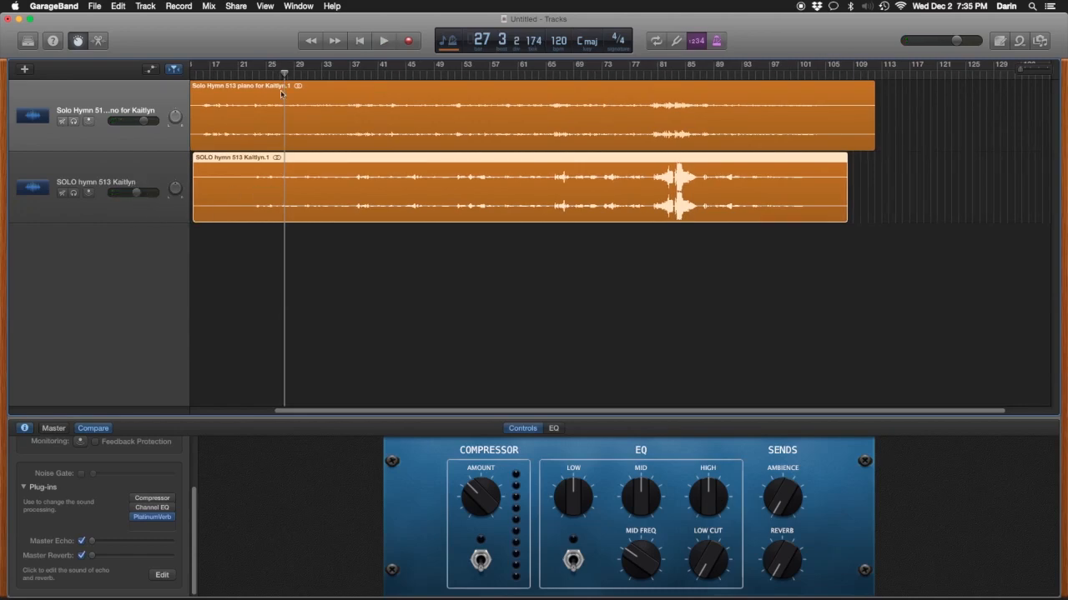
pyautogui.click(256, 75)
pyautogui.press('space')
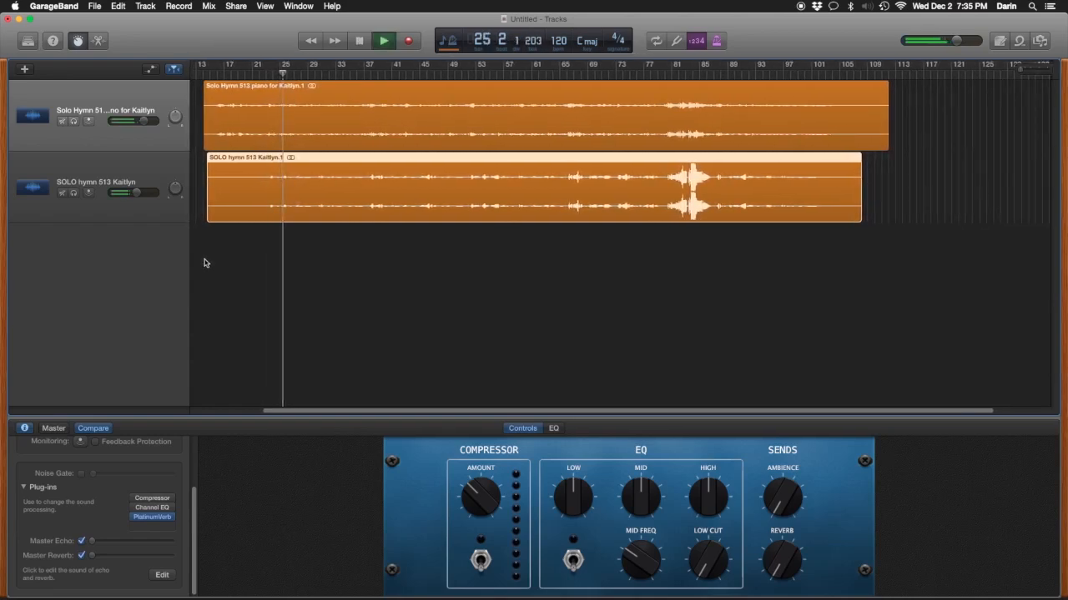
pyautogui.press('space')
pyautogui.click(139, 192)
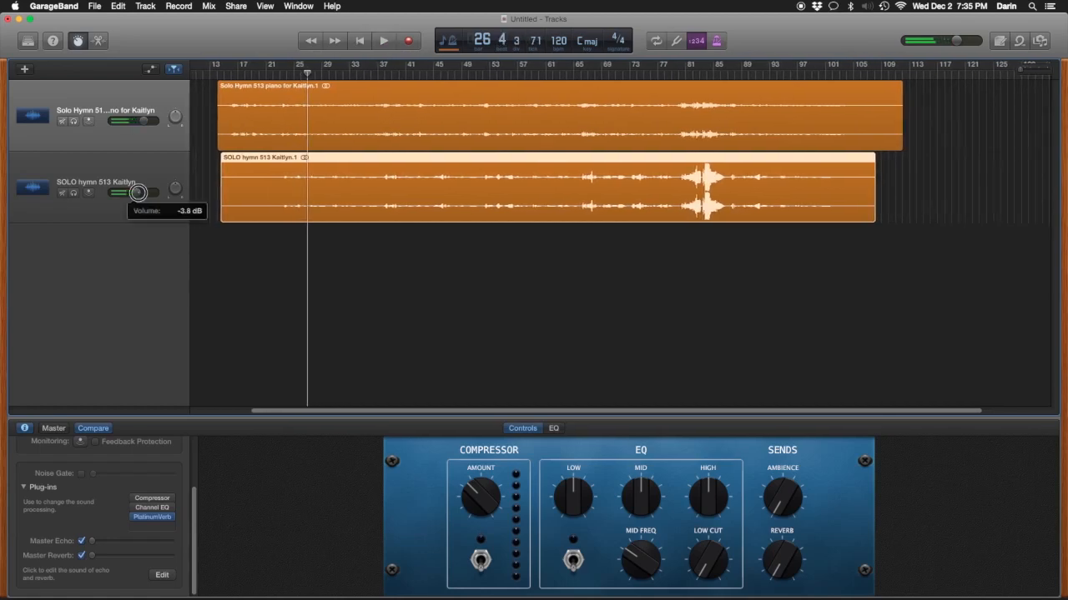
pyautogui.moveTo(139, 193); pyautogui.dragTo(136, 193)
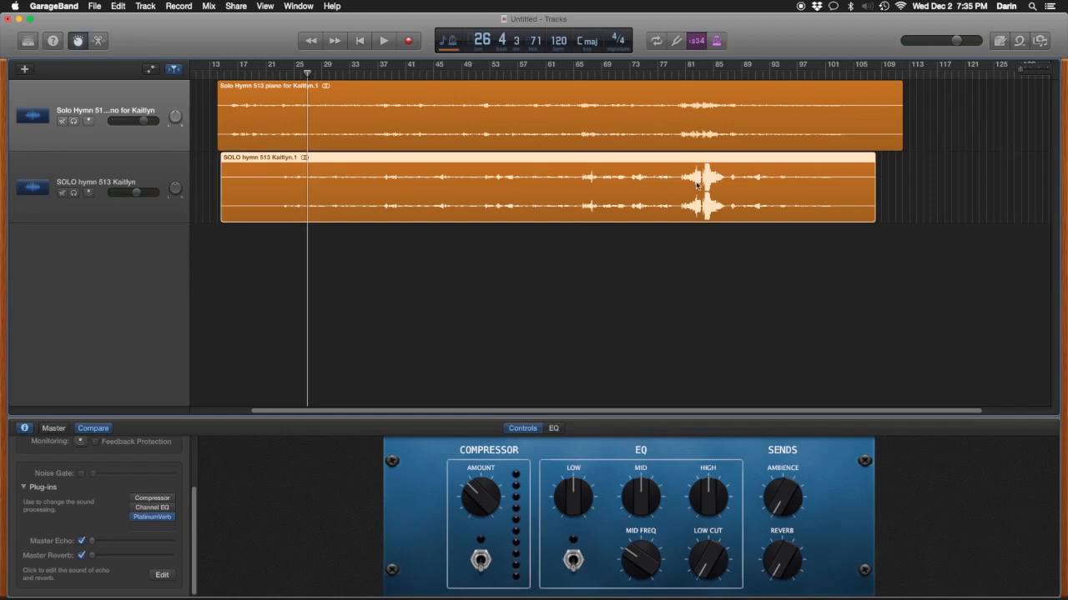
# Step: Examine the vocal waveform up close around bar 83 and play both tracks from about bar 80 to bar 86
pyautogui.click(698, 72)
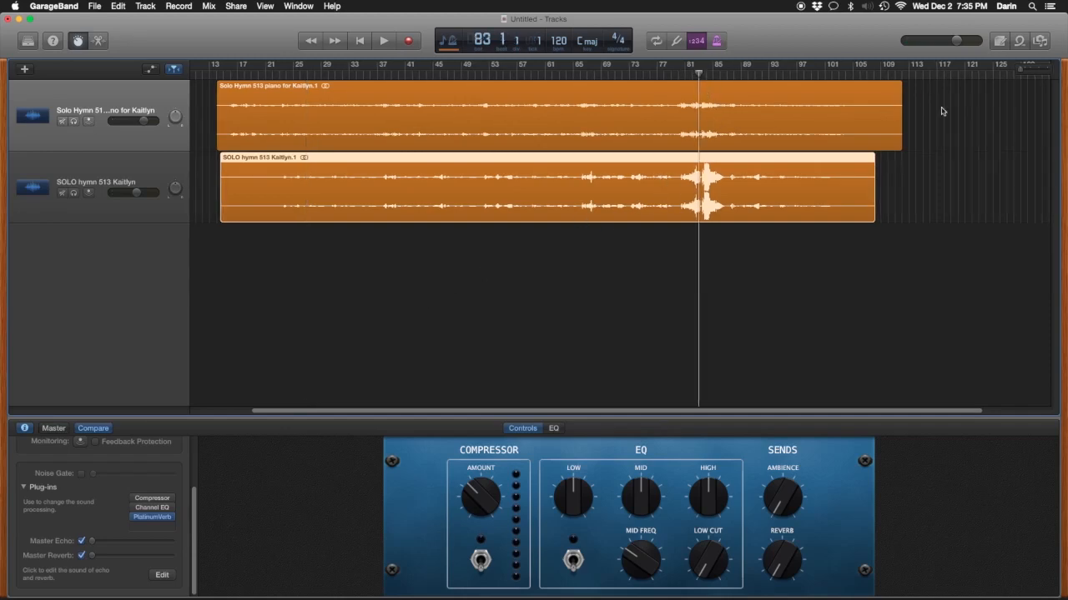
pyautogui.click(1025, 71)
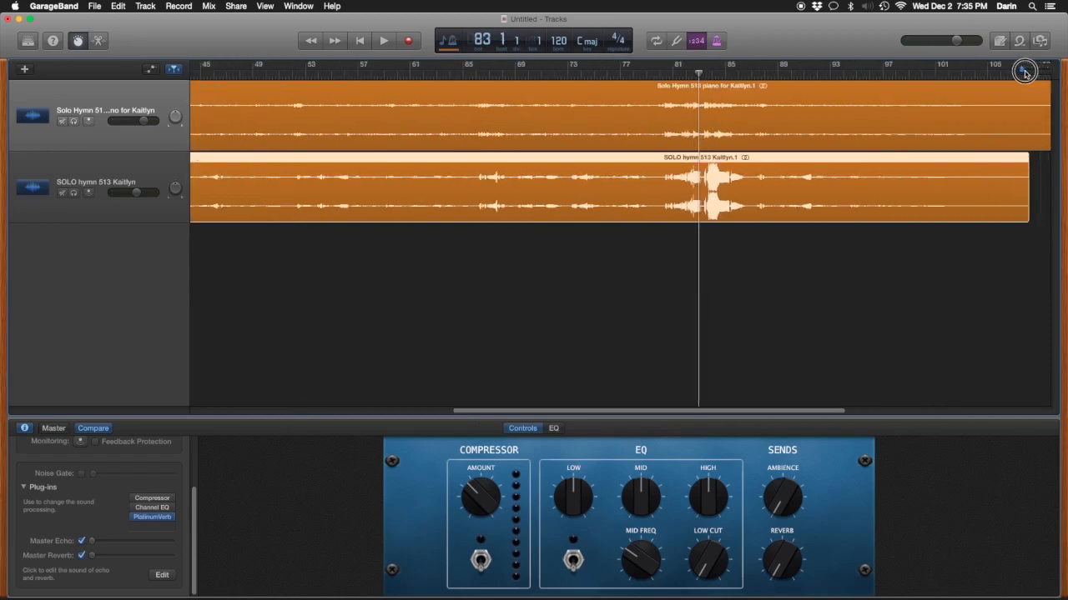
pyautogui.moveTo(1027, 72); pyautogui.dragTo(1035, 74)
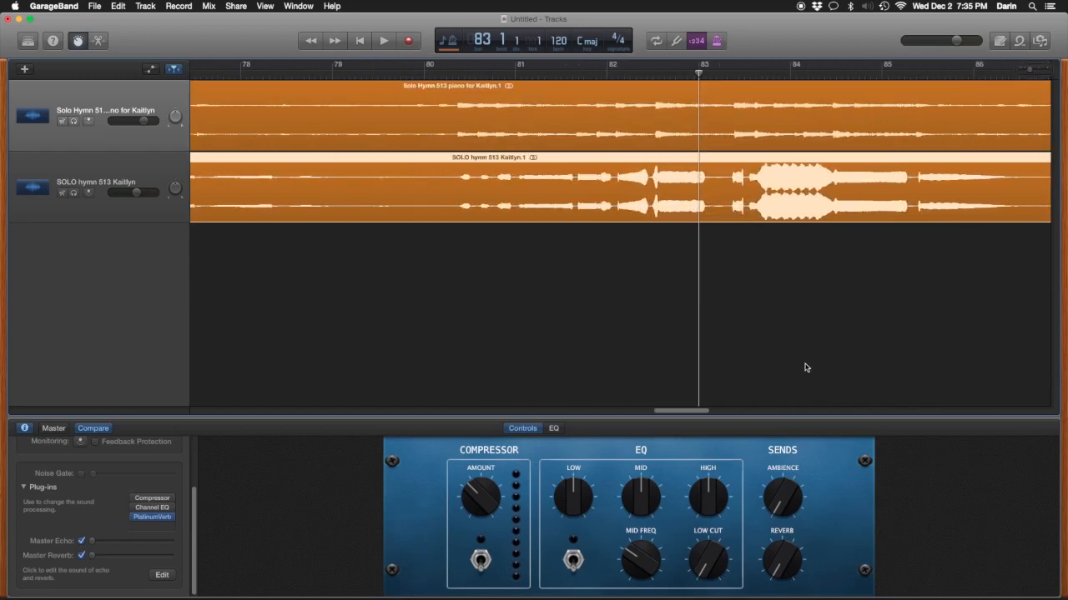
pyautogui.moveTo(694, 412); pyautogui.dragTo(705, 411)
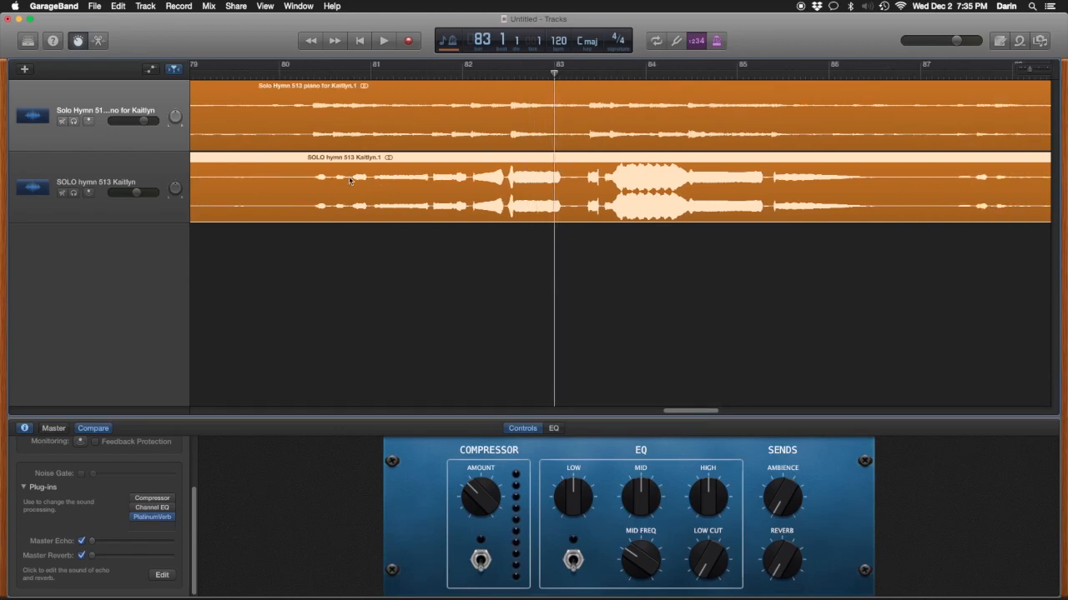
pyautogui.click(313, 74)
pyautogui.press('space')
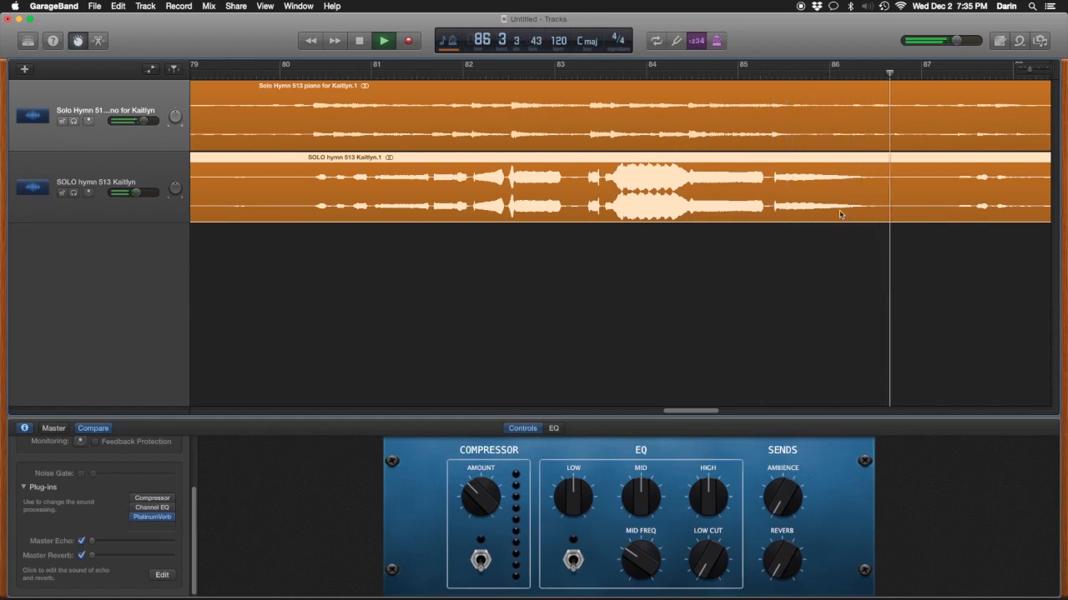
pyautogui.press('space')
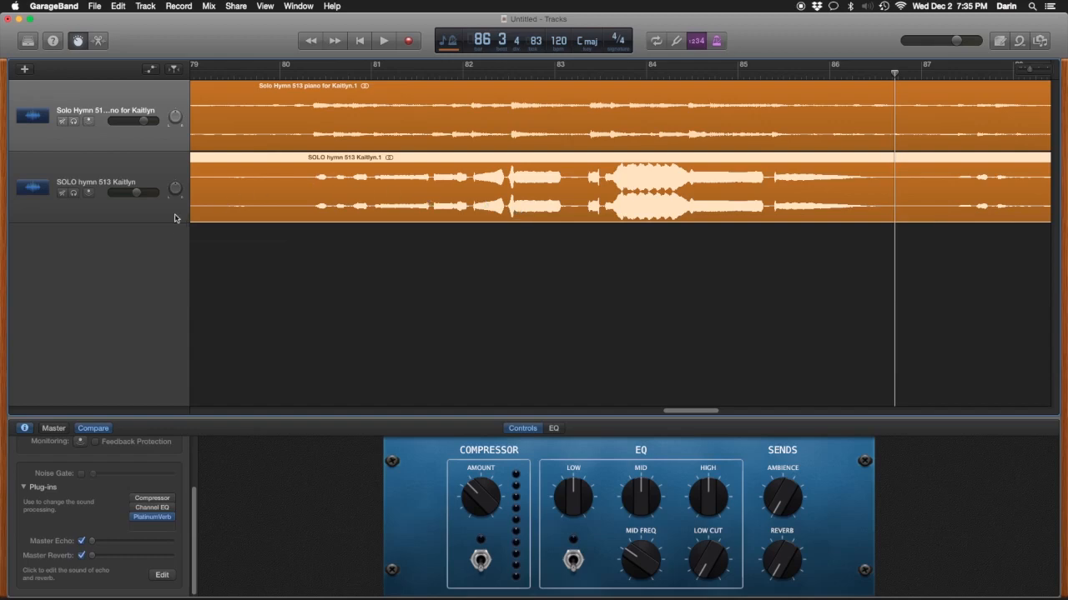
# Step: Show the volume automation and add four points across the vocal's loud passage, bars 80 to 86, lowering the middle two to form a dip
pyautogui.click(151, 70)
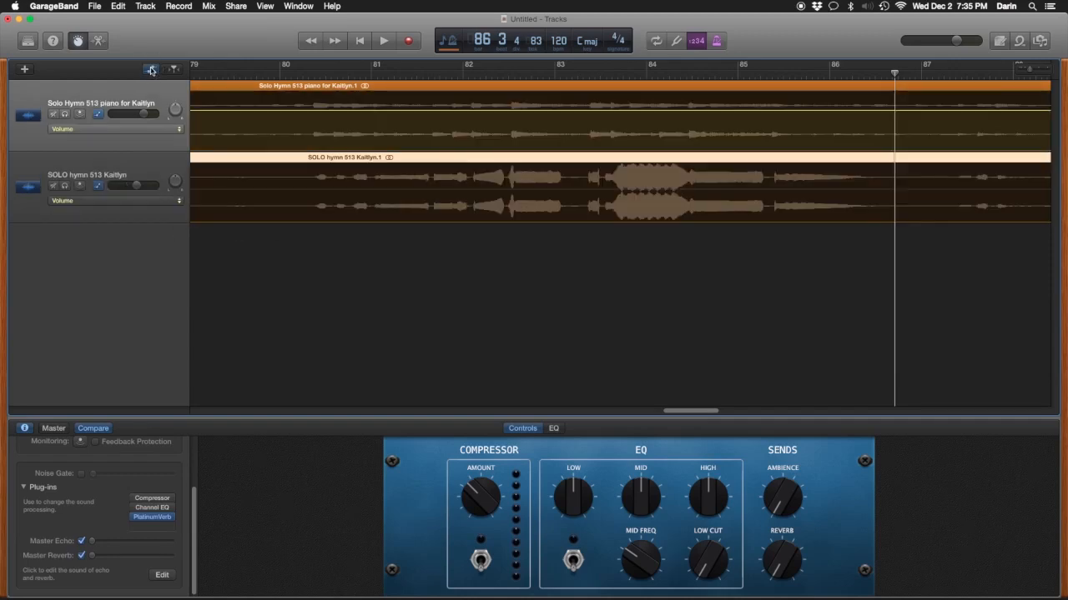
pyautogui.click(354, 204)
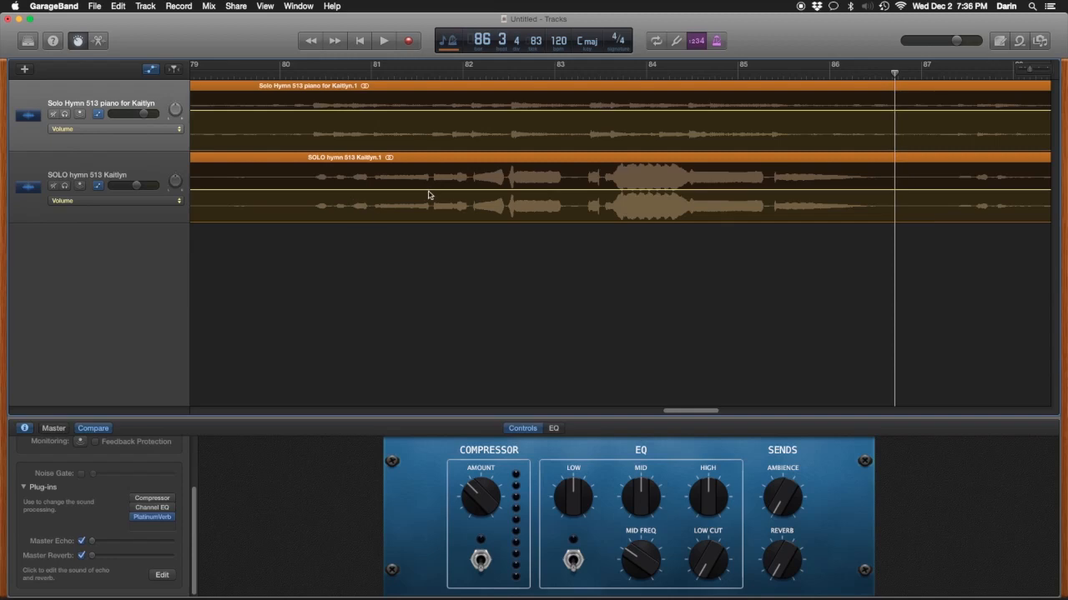
pyautogui.click(316, 191)
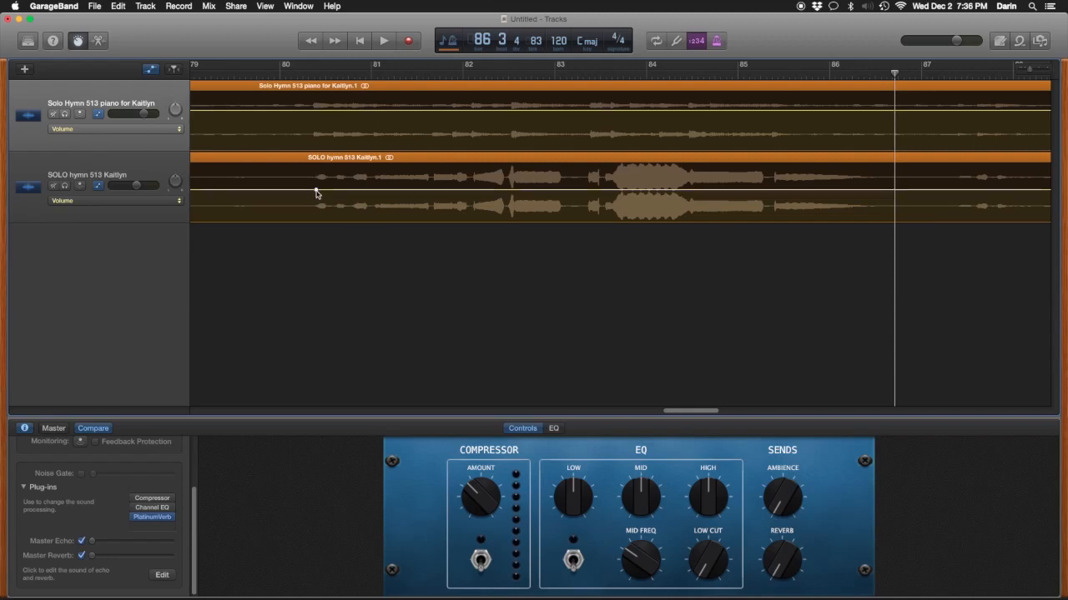
pyautogui.click(618, 191)
pyautogui.click(676, 191)
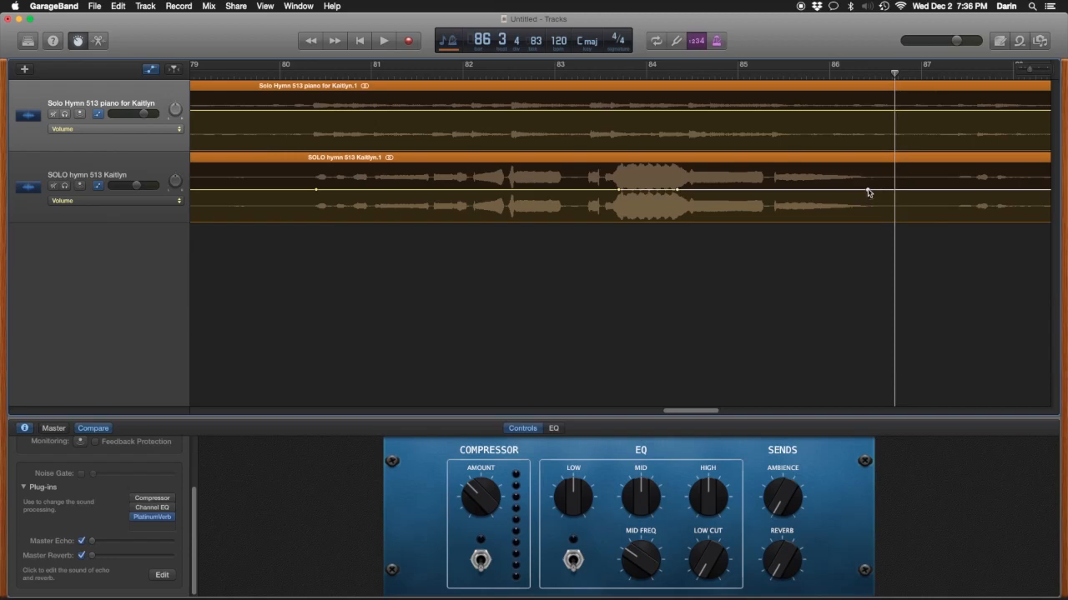
pyautogui.click(867, 191)
pyautogui.click(316, 190)
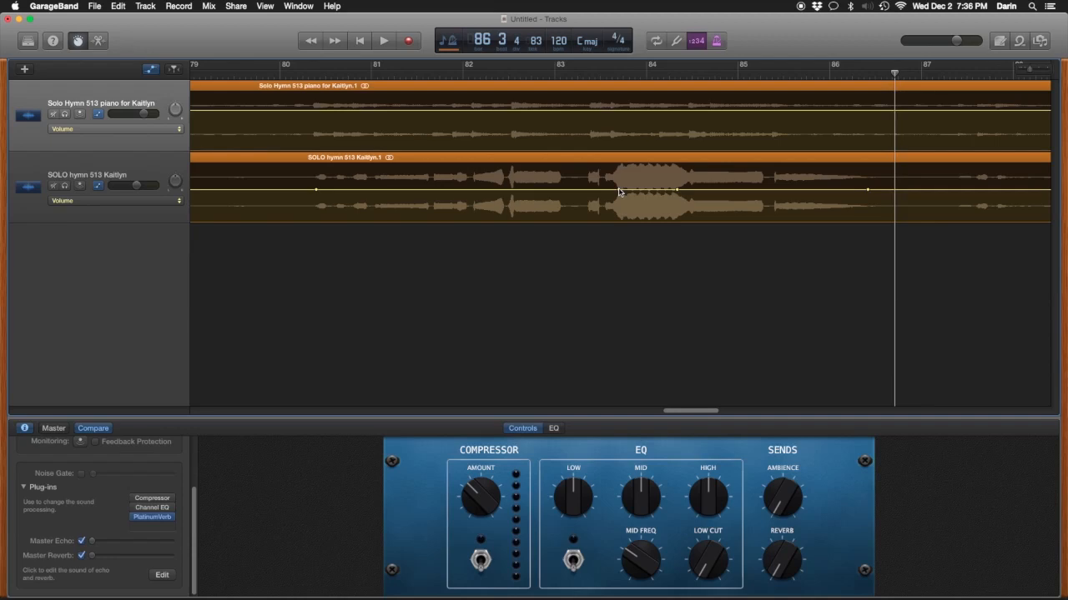
pyautogui.moveTo(619, 192); pyautogui.dragTo(678, 205)
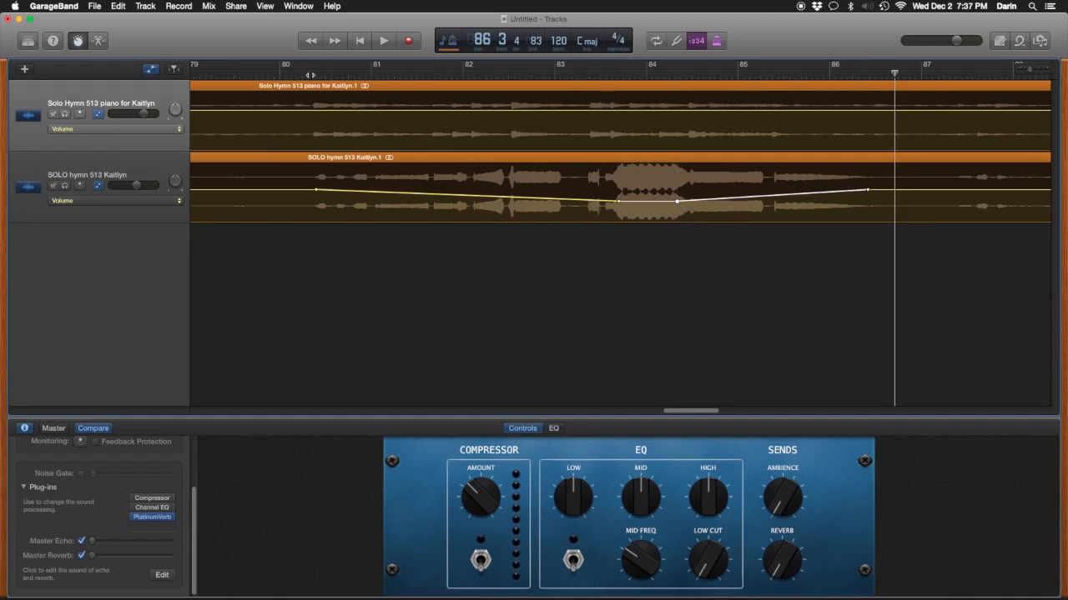
# Step: Play both tracks from bar 80 to bar 87 to check the automated volume dip in the vocal
pyautogui.click(279, 70)
pyautogui.press('space')
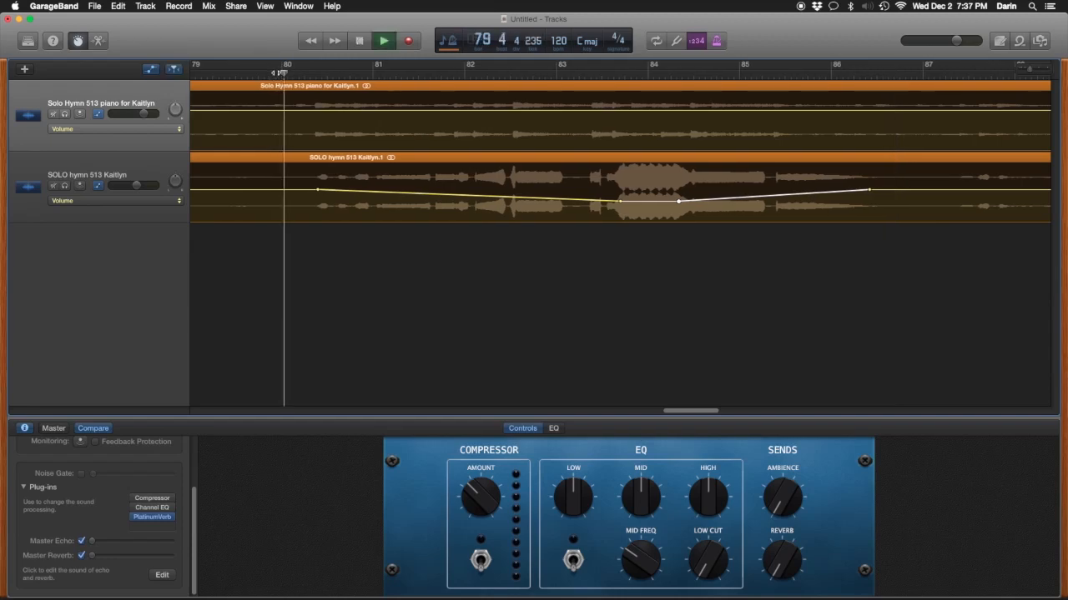
pyautogui.hscroll(-1, 362, 151)
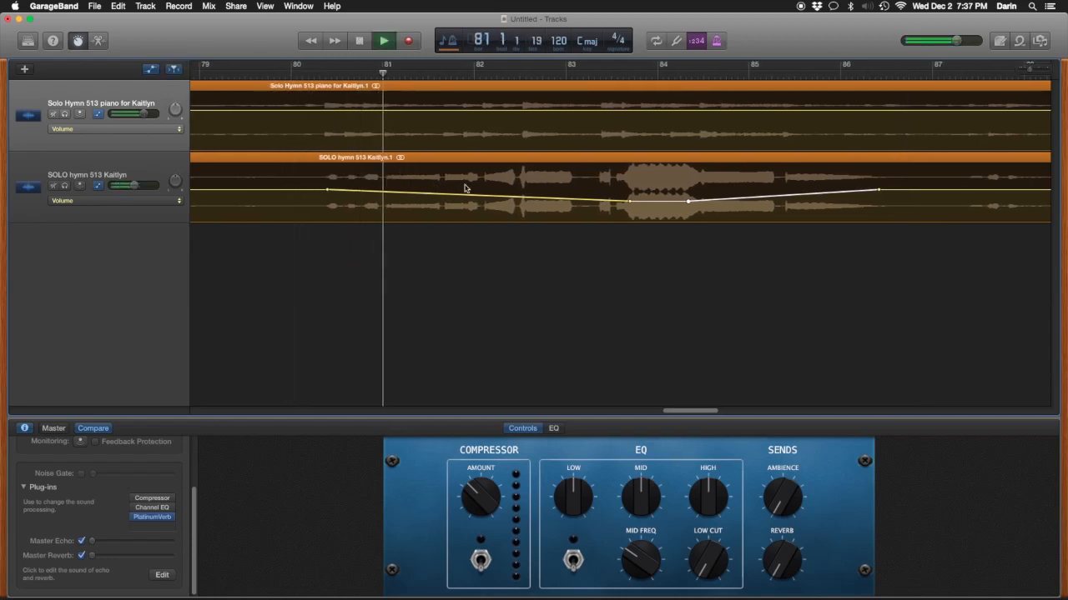
pyautogui.hscroll(-1, 536, 209)
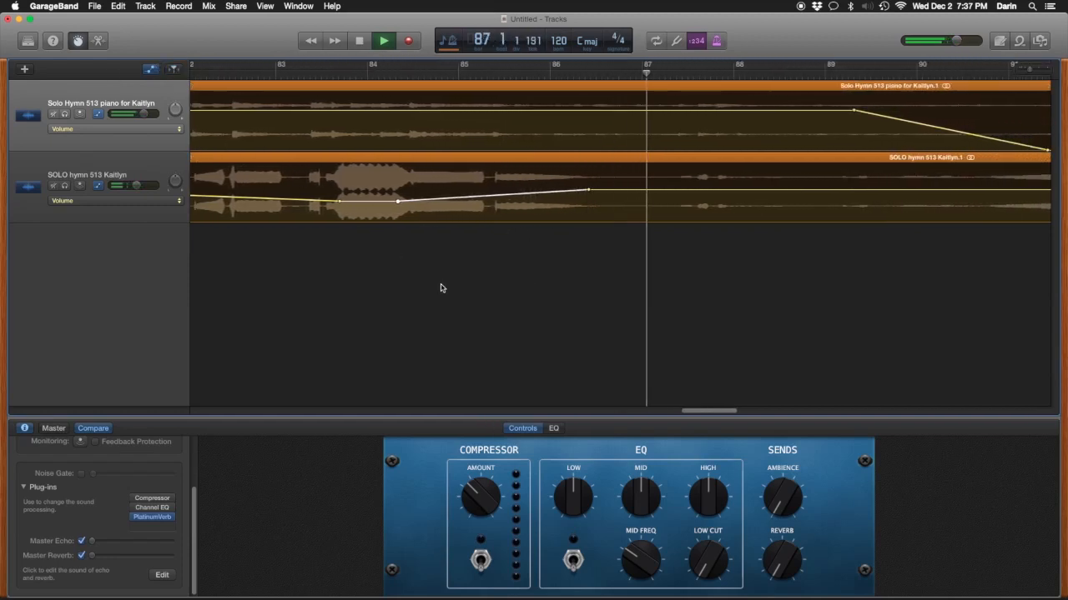
pyautogui.press('space')
# Step: Set the two middle volume points of the vocal's dip, near bars 83 and 84, to -10.0 dB
pyautogui.moveTo(709, 412); pyautogui.dragTo(687, 411)
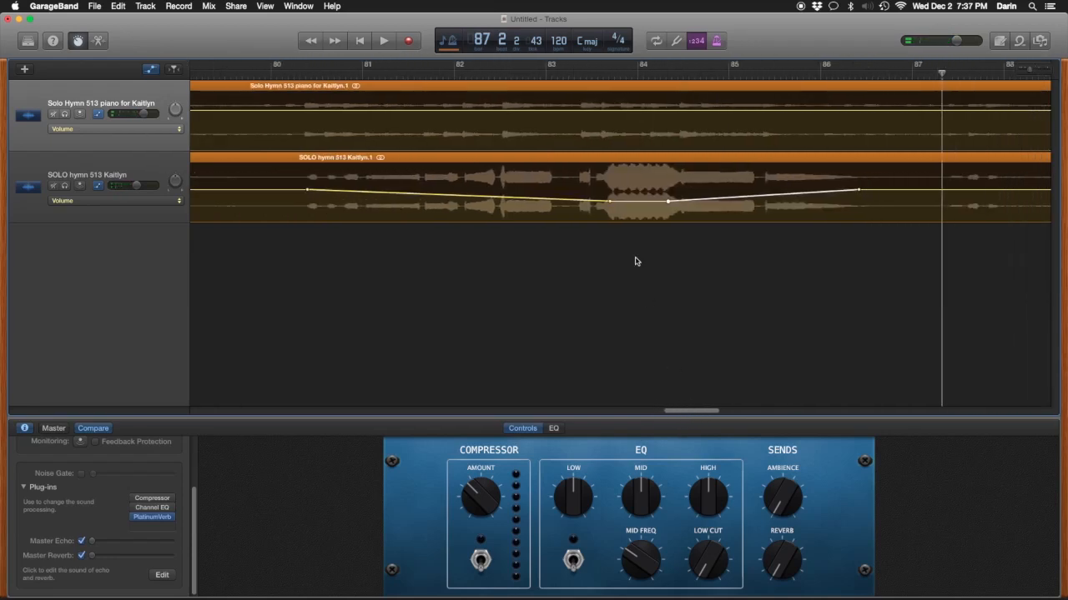
pyautogui.click(609, 201)
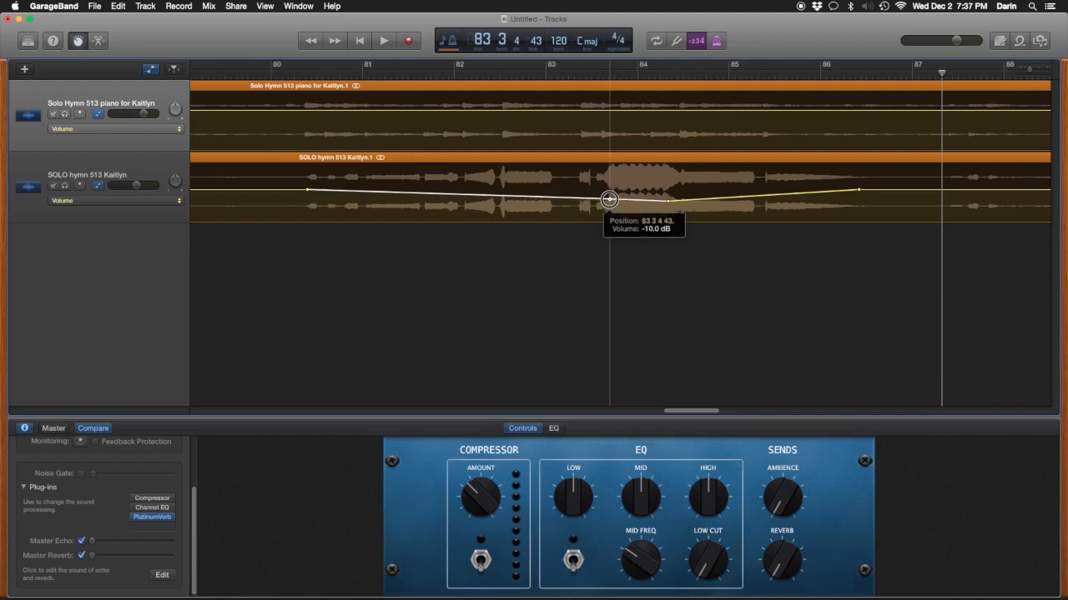
pyautogui.click(668, 202)
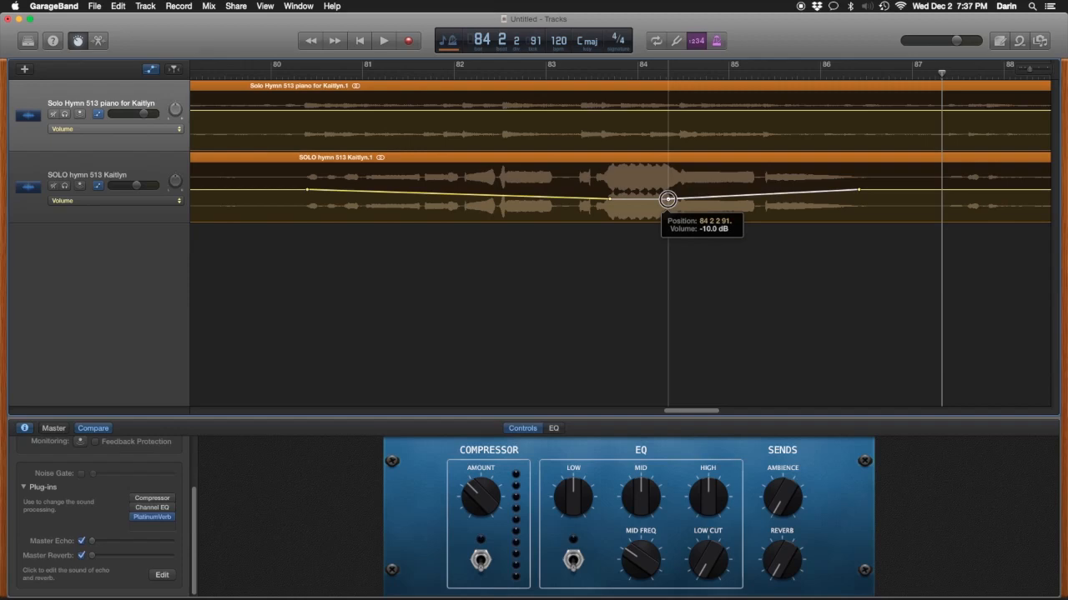
# Step: Replay the loud vocal passage from bar 80 to check the adjusted dip against the piano
pyautogui.click(283, 73)
pyautogui.press('space')
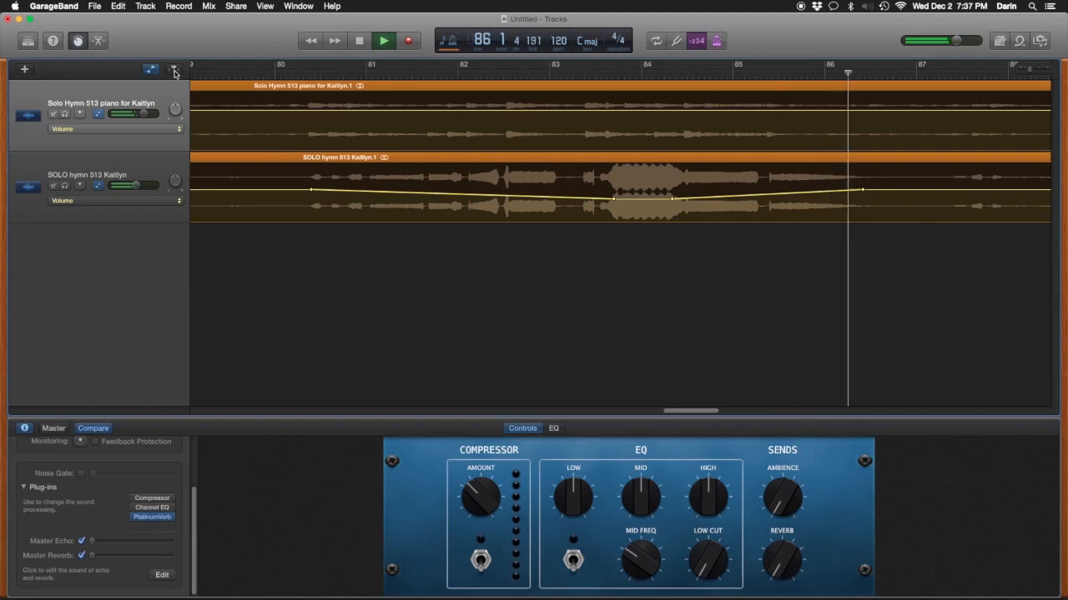
pyautogui.press('space')
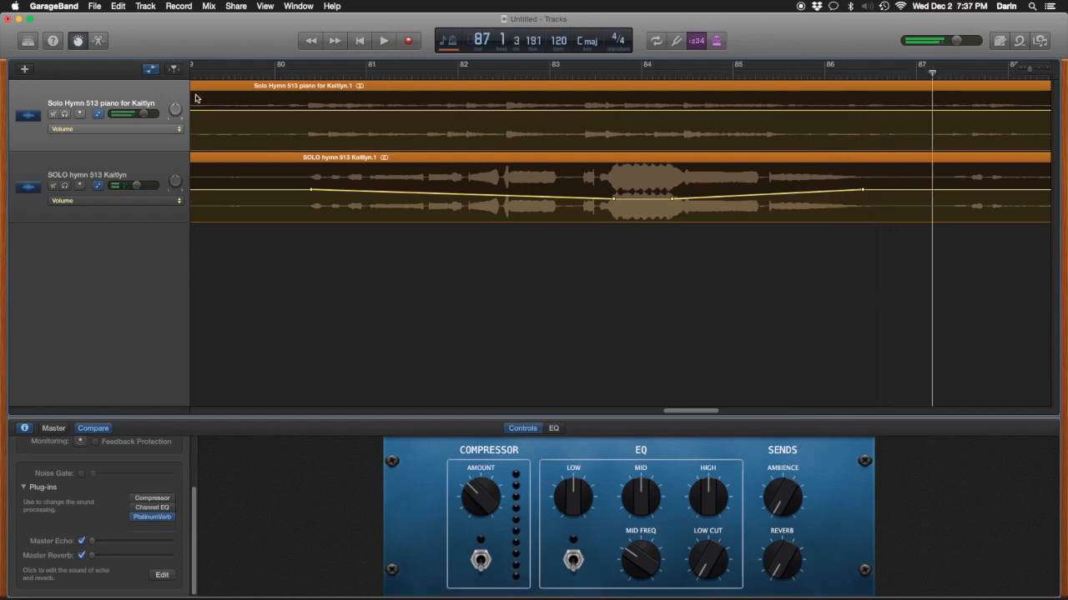
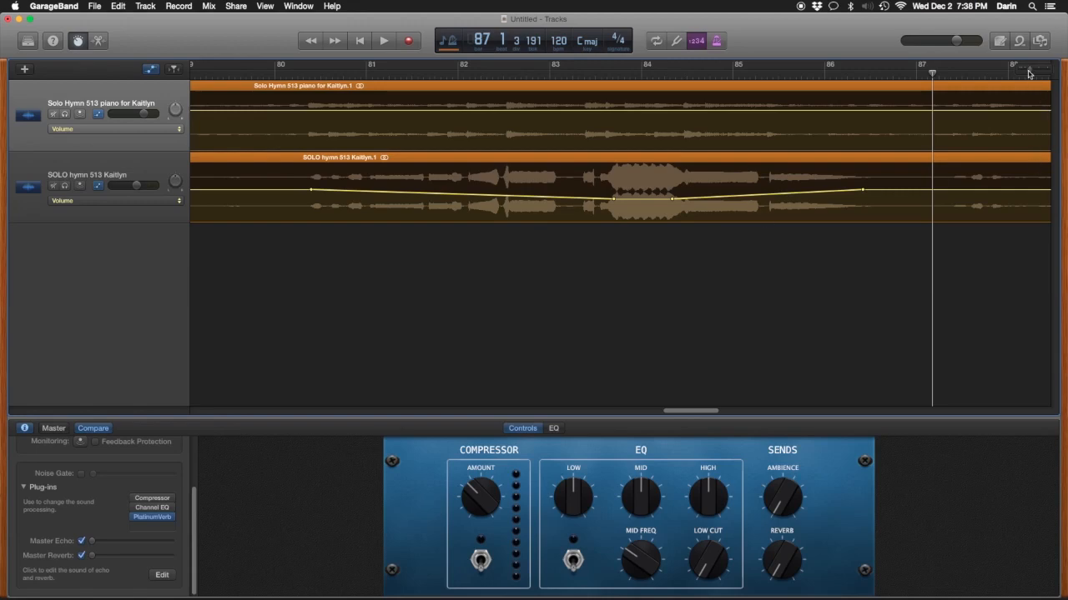
# Step: Hide the track automation and place the playhead at bar 15, near the start of both regions
pyautogui.moveTo(1030, 74); pyautogui.dragTo(1013, 73)
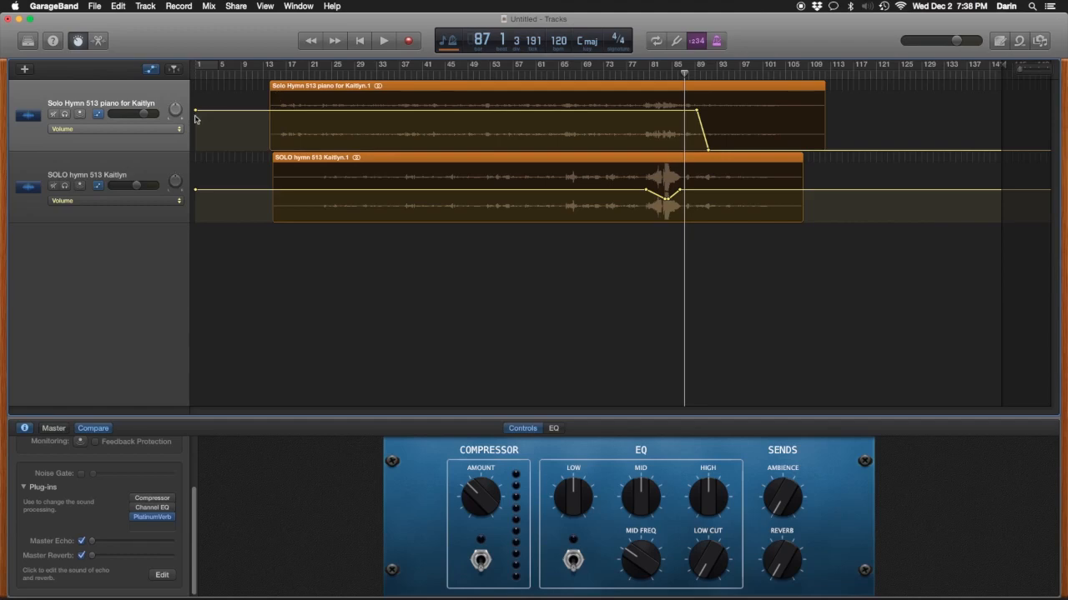
pyautogui.click(149, 72)
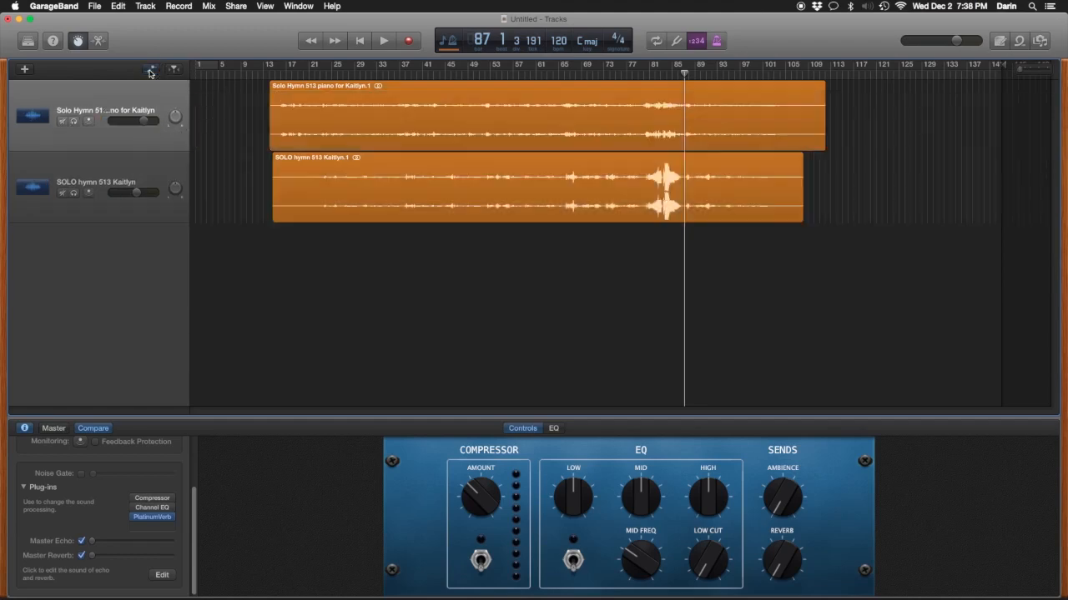
pyautogui.click(274, 75)
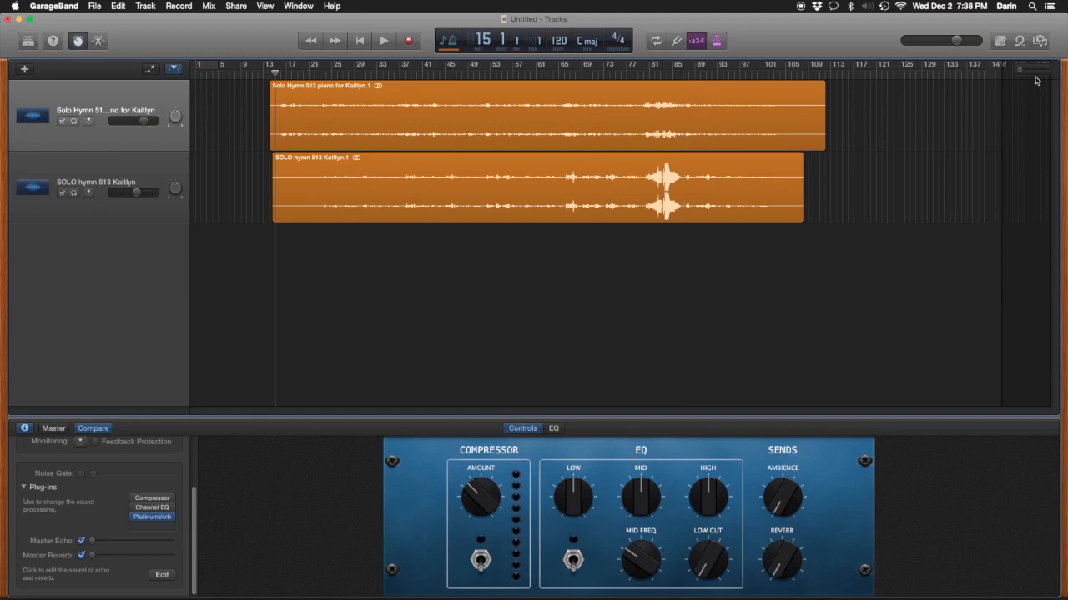
# Step: Trim the start of the piano region to just before bar 16 and the start of the vocal region to bar 23
pyautogui.moveTo(1021, 71); pyautogui.dragTo(1033, 75)
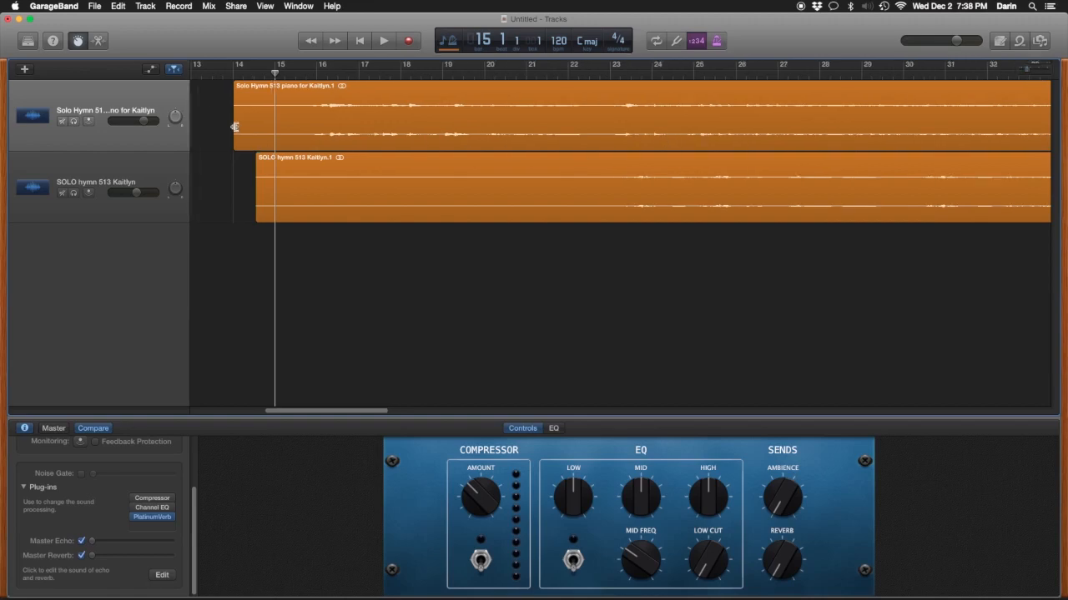
pyautogui.moveTo(237, 128); pyautogui.dragTo(309, 124)
pyautogui.click(257, 195)
pyautogui.moveTo(257, 194); pyautogui.dragTo(612, 196)
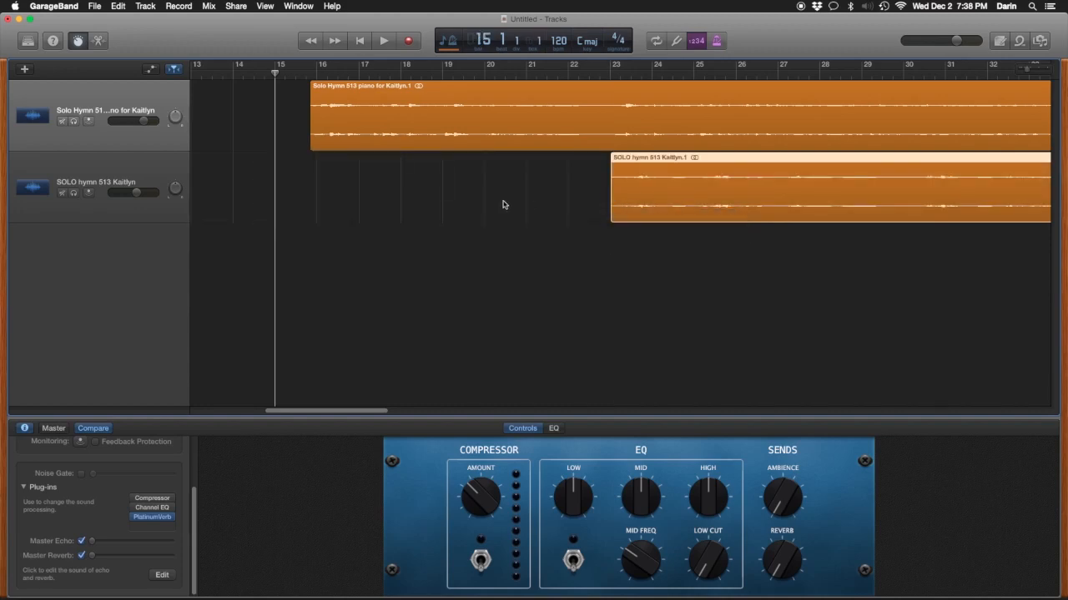
# Step: Play the trimmed piano opening just before bar 16 and the vocal entry at bar 23 to check both starts
pyautogui.click(307, 74)
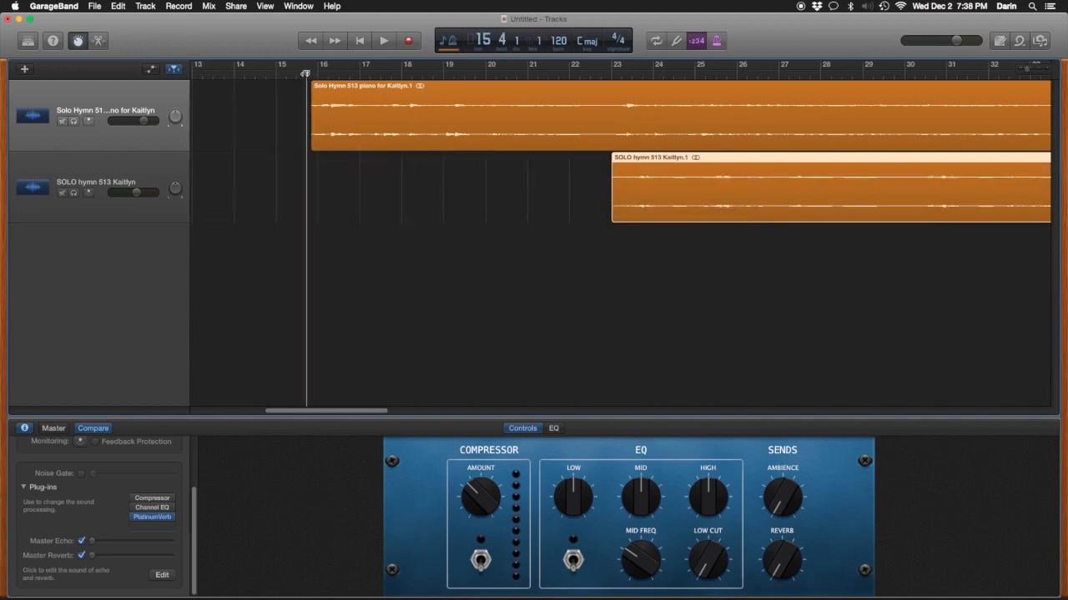
pyautogui.press('space')
pyautogui.hscroll(-1, 601, 160)
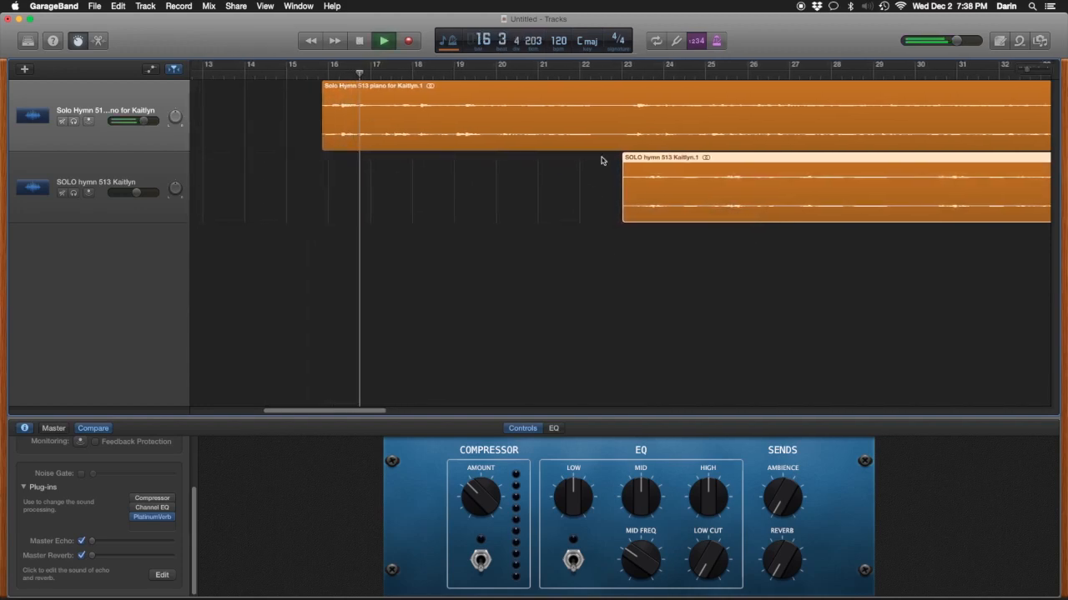
pyautogui.press('space')
pyautogui.click(618, 75)
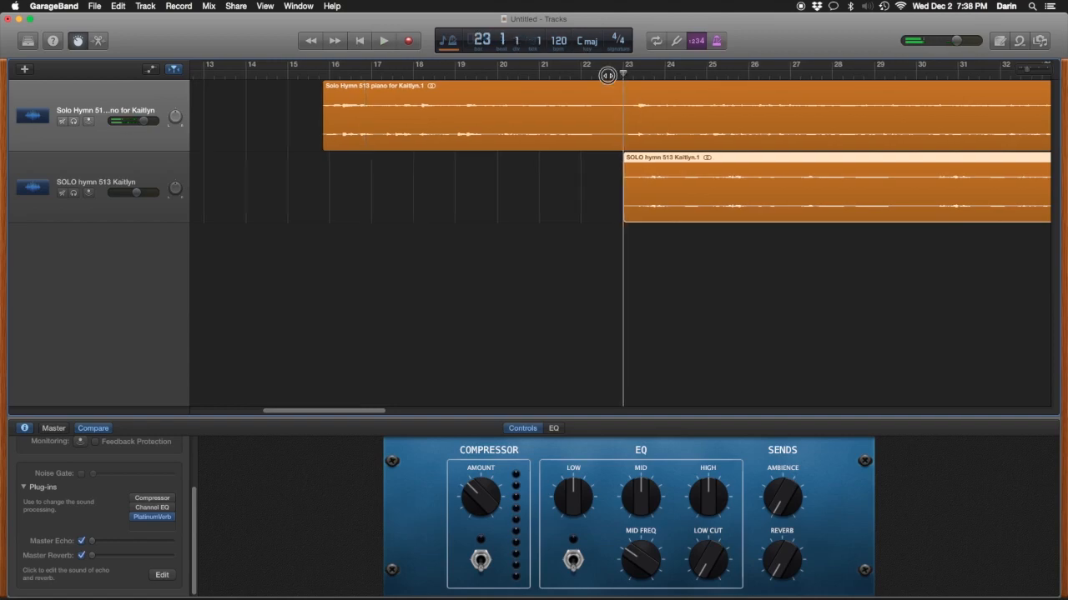
pyautogui.click(609, 75)
pyautogui.press('space')
pyautogui.hscroll(1, 609, 75)
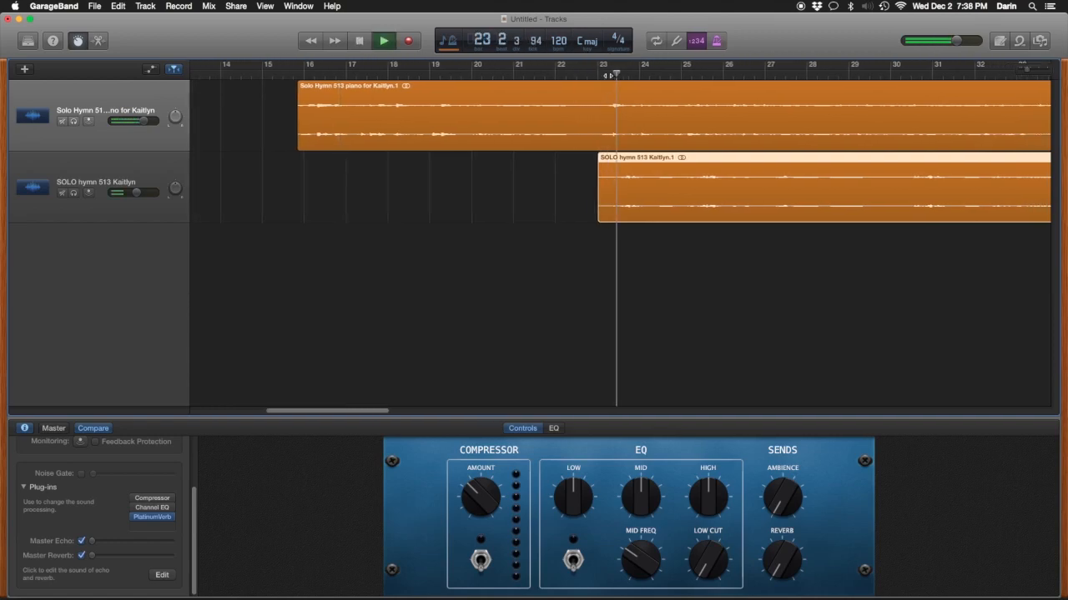
pyautogui.press('space')
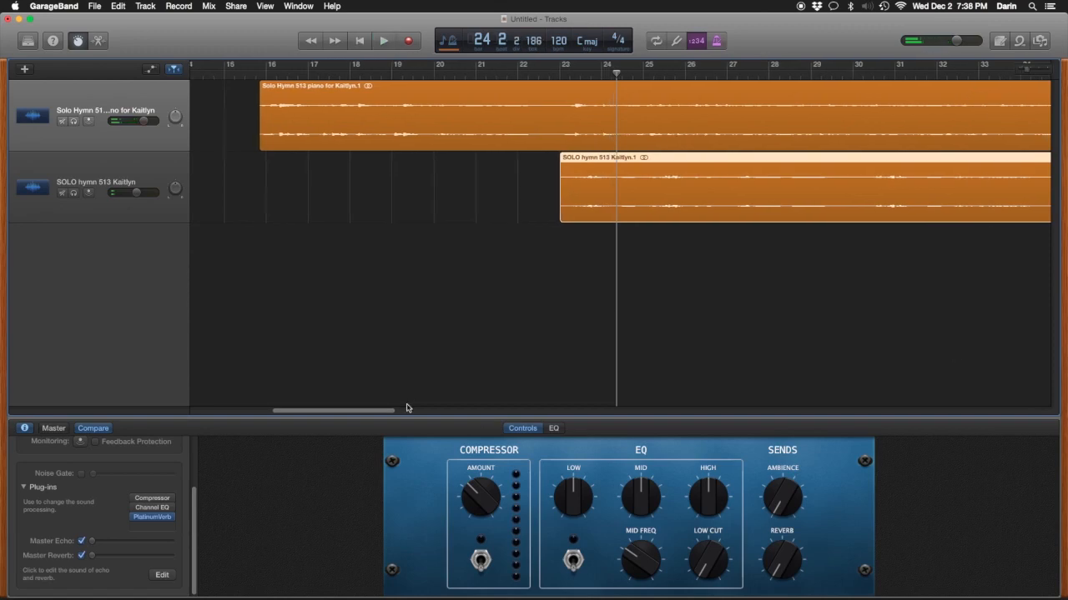
# Step: Audition the ending up to bar 102 and trim the end of the vocal region to just after bar 103
pyautogui.moveTo(384, 414); pyautogui.dragTo(861, 416)
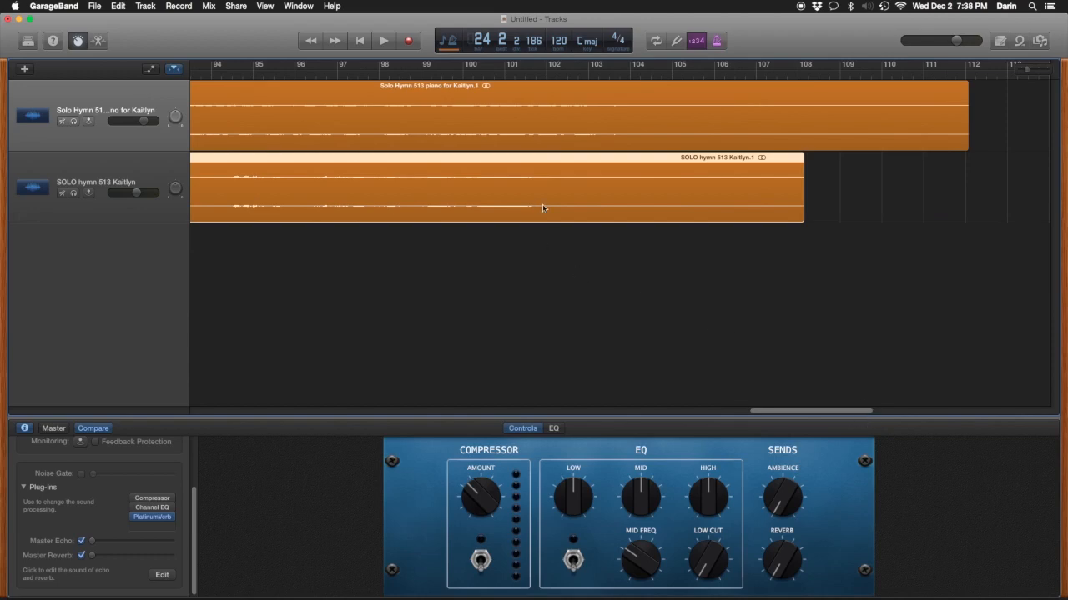
pyautogui.click(496, 72)
pyautogui.press('space')
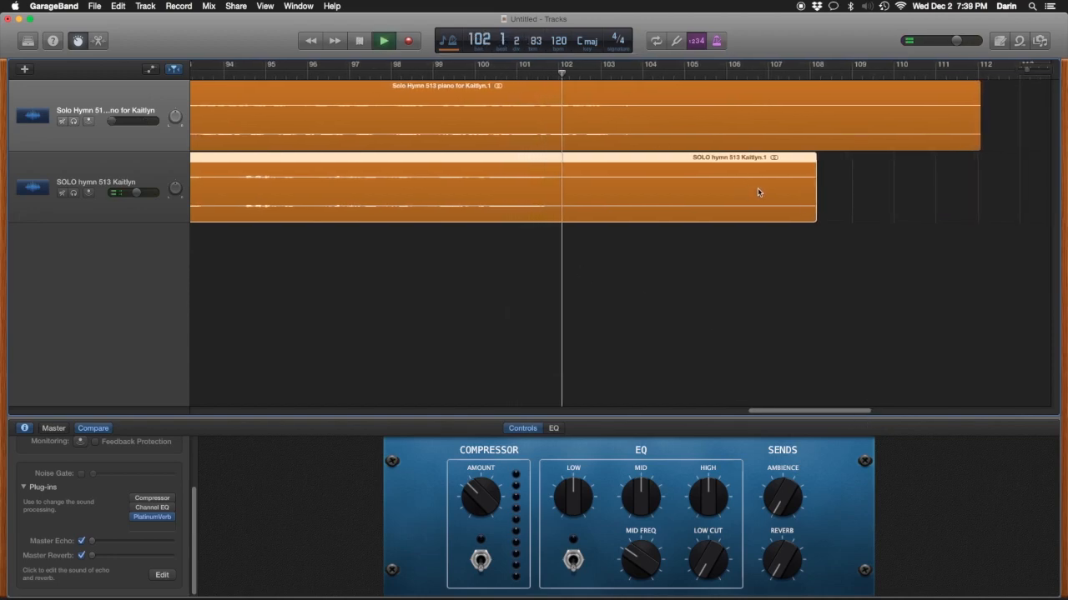
pyautogui.press('space')
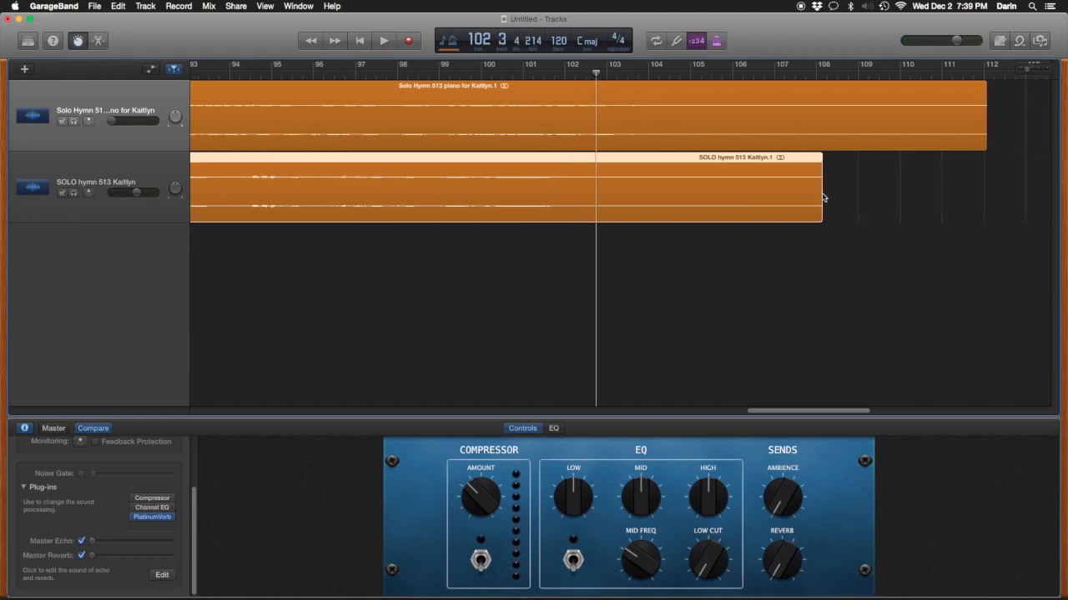
pyautogui.moveTo(822, 193); pyautogui.dragTo(613, 191)
# Step: Play both tracks from bar 96 to check the ending of the hymn
pyautogui.click(313, 71)
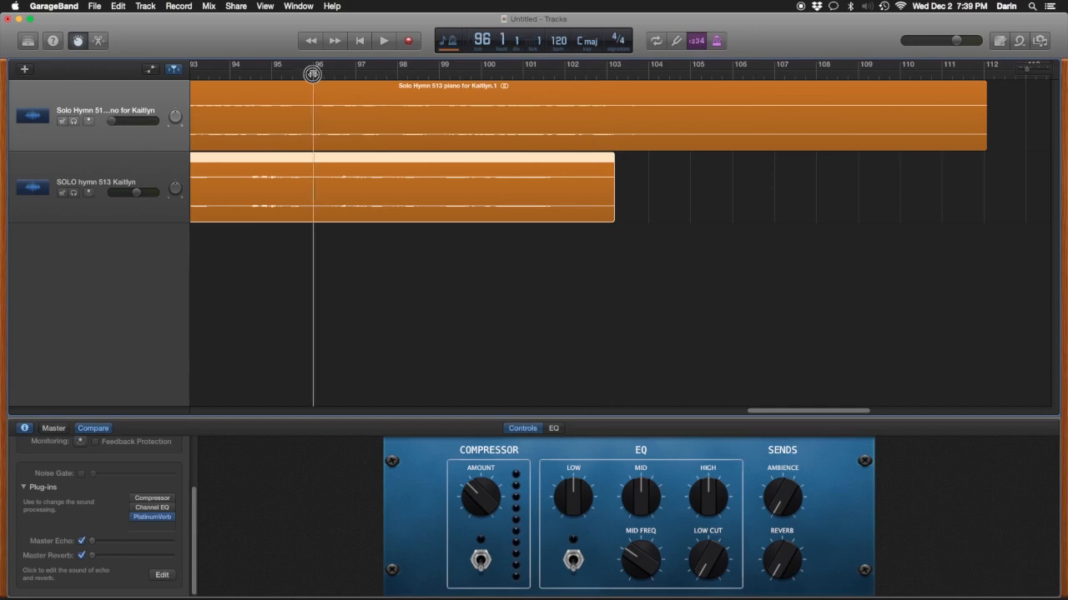
pyautogui.press('space')
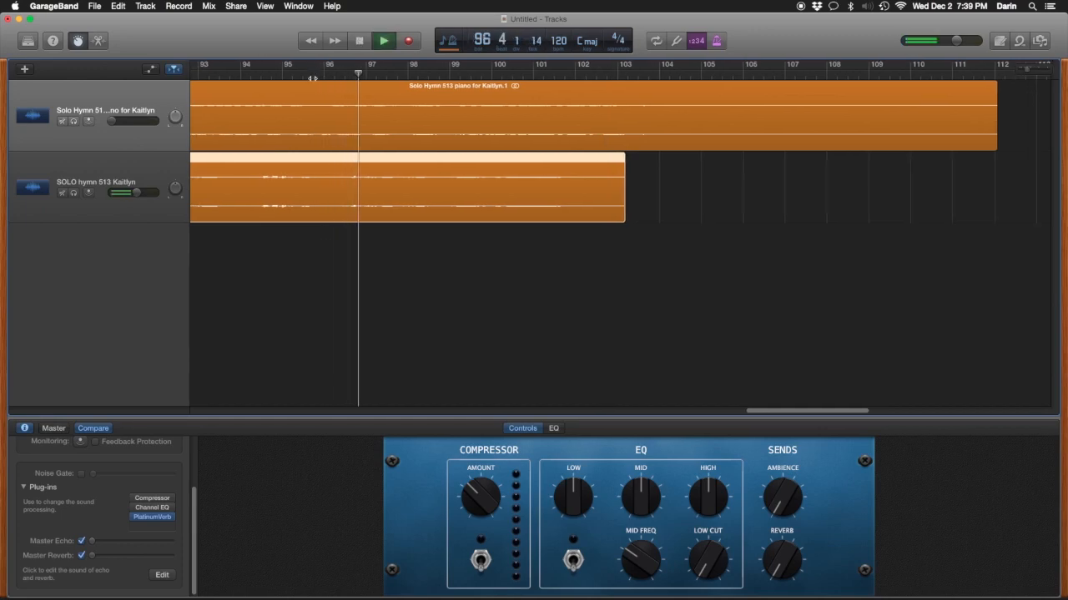
pyautogui.press('space')
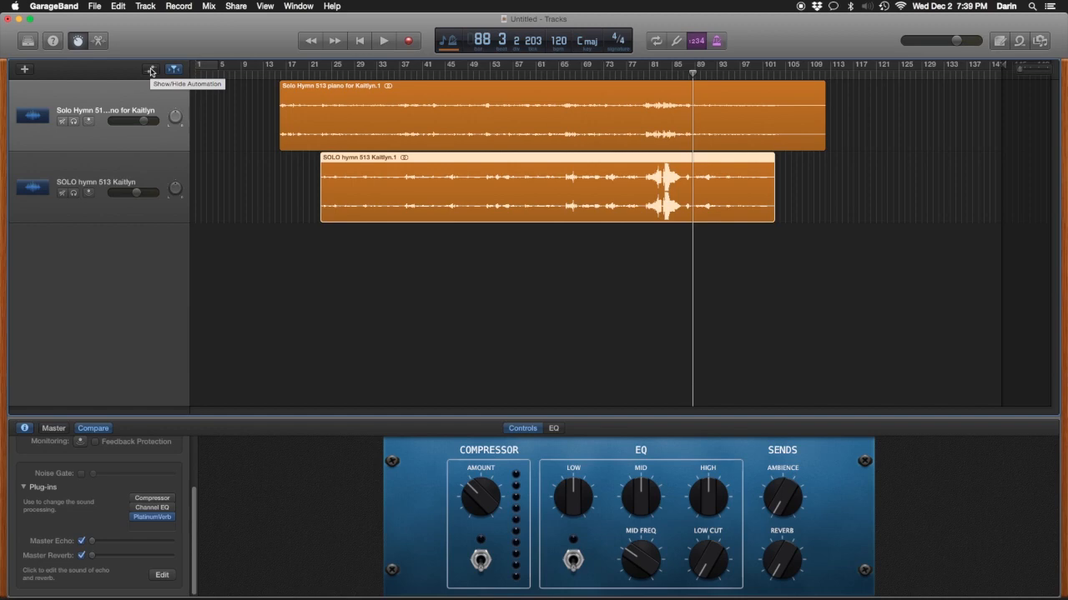
# Step: Show the track automation, delete the piano track's fade-out volume points near bars 89 to 91, and hide the automation again
pyautogui.click(151, 70)
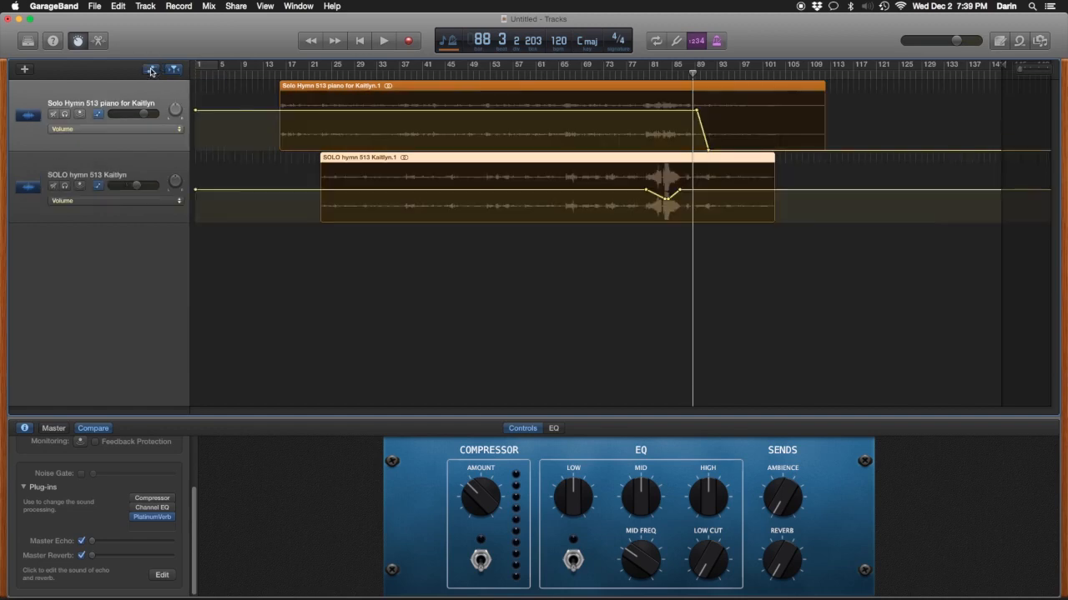
pyautogui.click(675, 103)
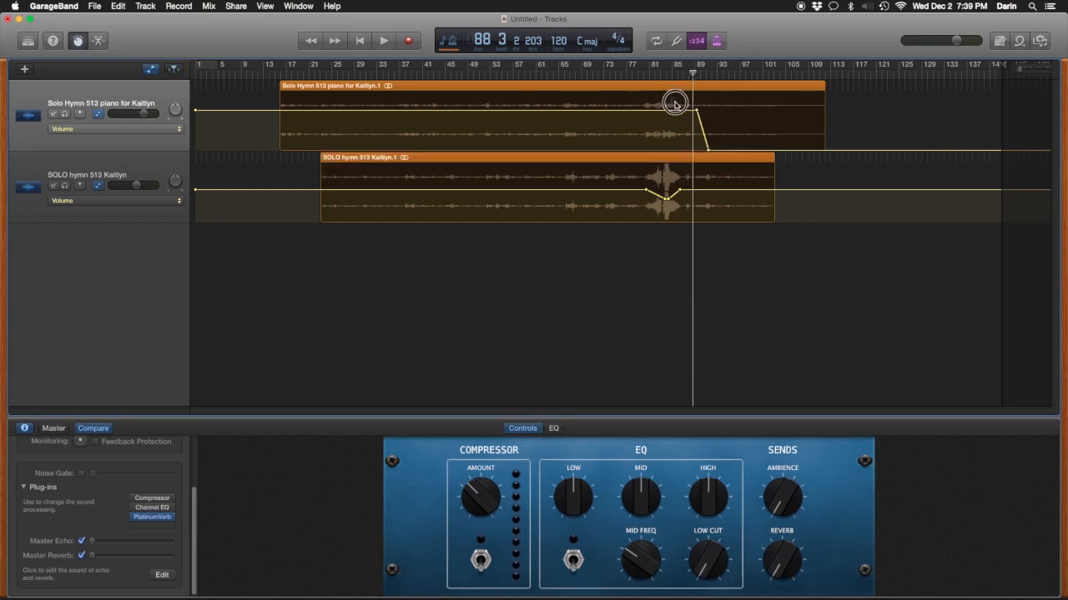
pyautogui.moveTo(674, 103); pyautogui.dragTo(735, 160)
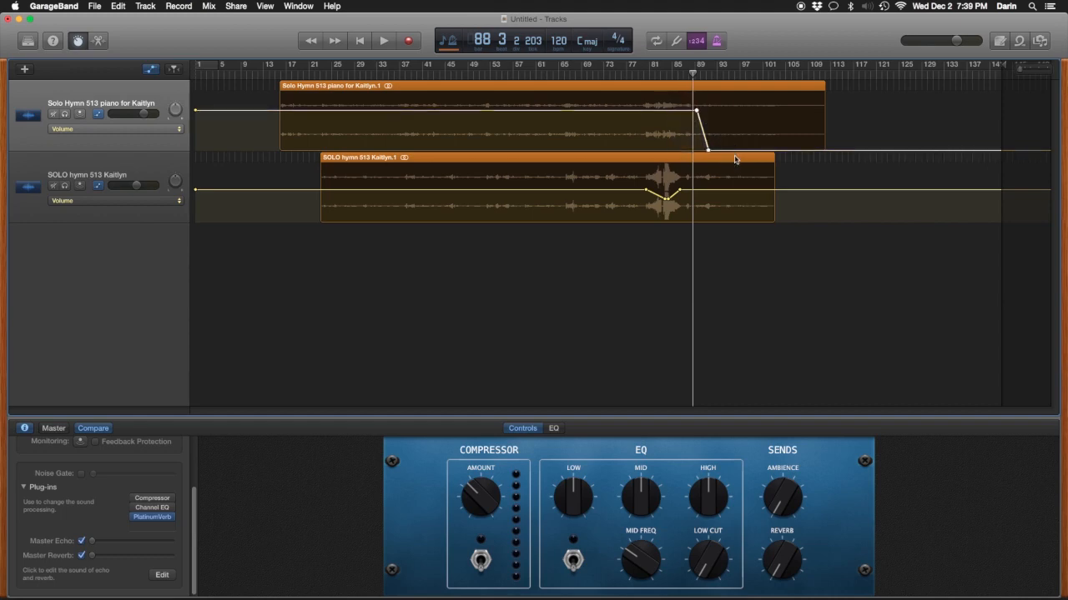
pyautogui.press('Delete')
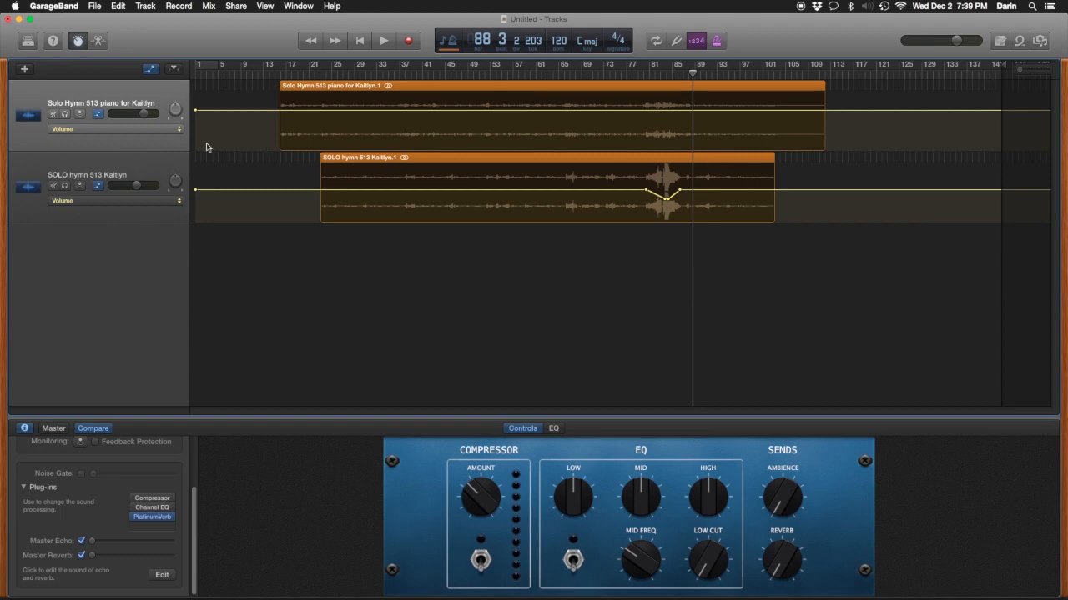
pyautogui.click(145, 114)
pyautogui.click(150, 72)
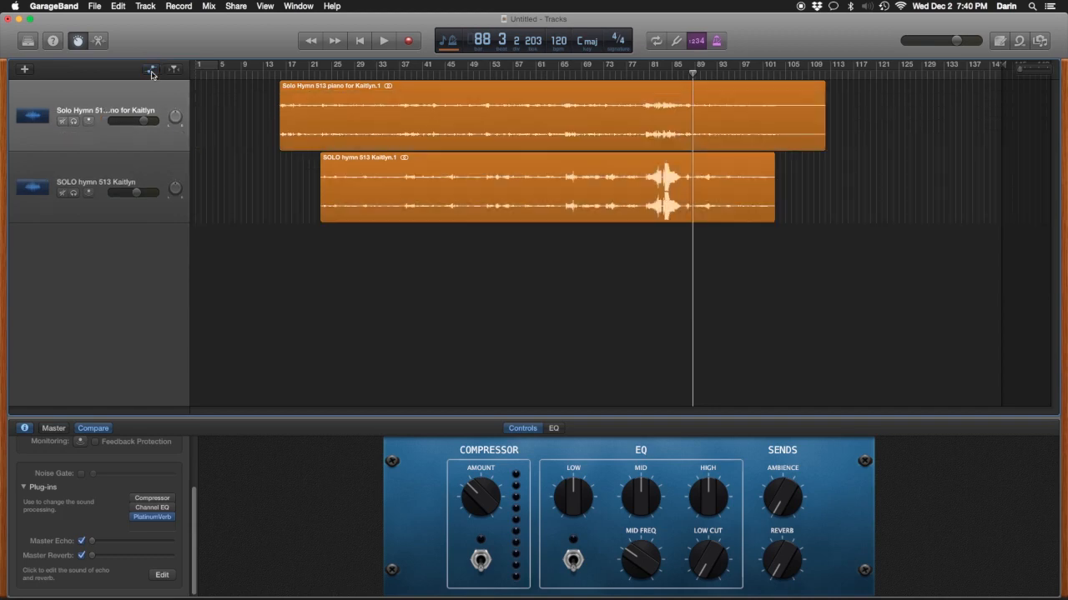
# Step: Listen to the piano's final notes from bar 102 and trim the end of the piano region to about bar 106
pyautogui.click(768, 75)
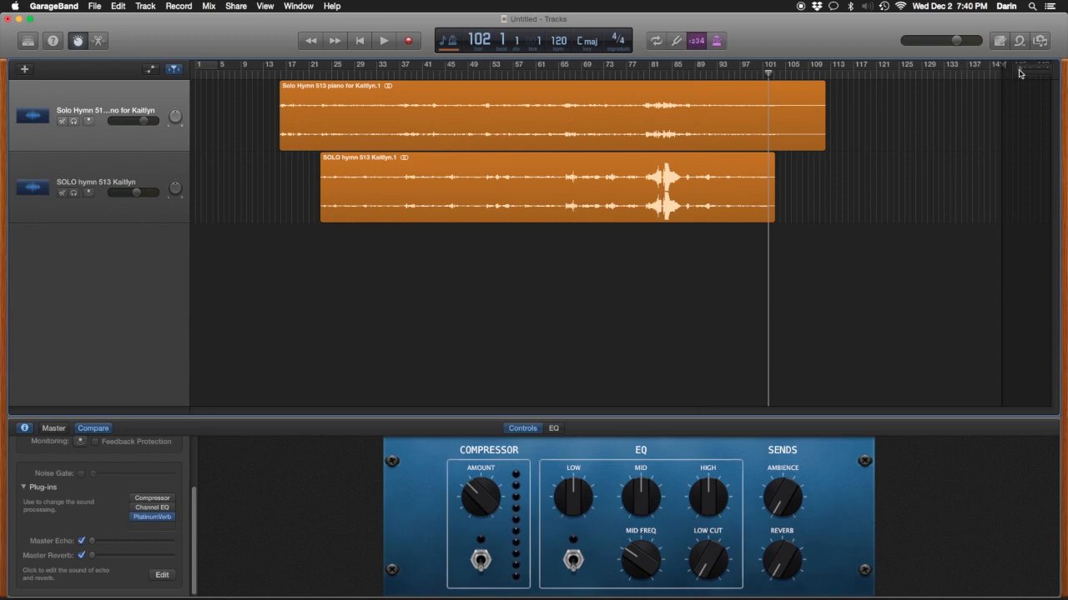
pyautogui.moveTo(1019, 71); pyautogui.dragTo(1030, 71)
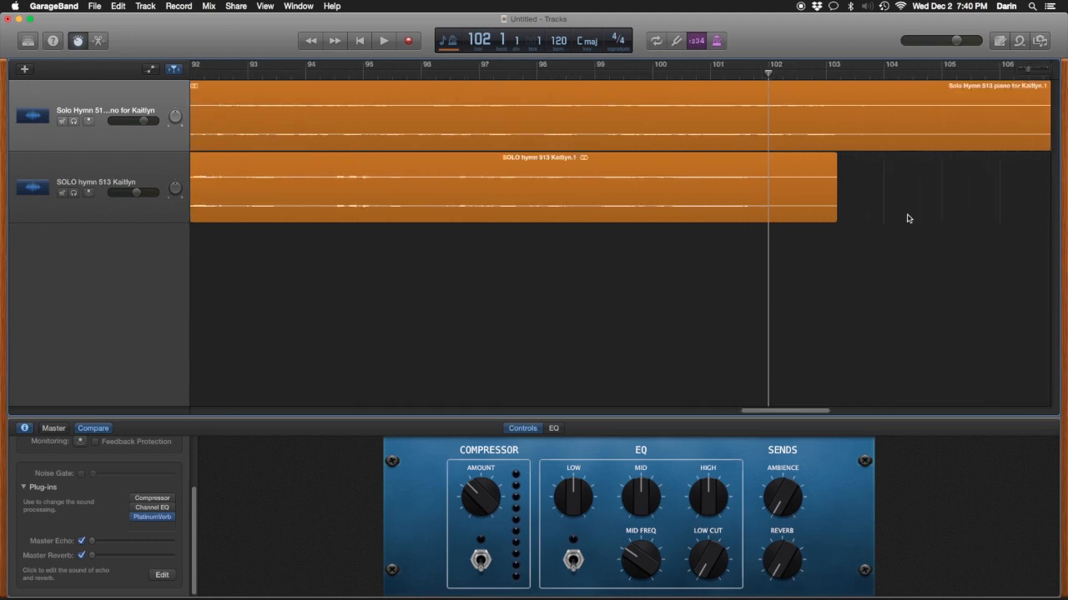
pyautogui.press('space')
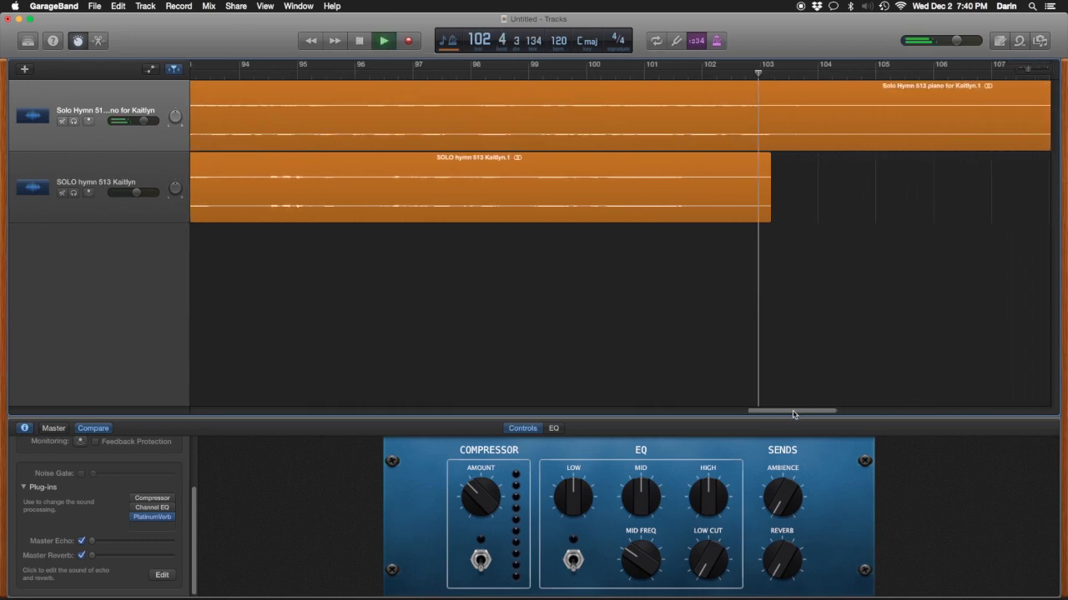
pyautogui.moveTo(793, 413); pyautogui.dragTo(829, 412)
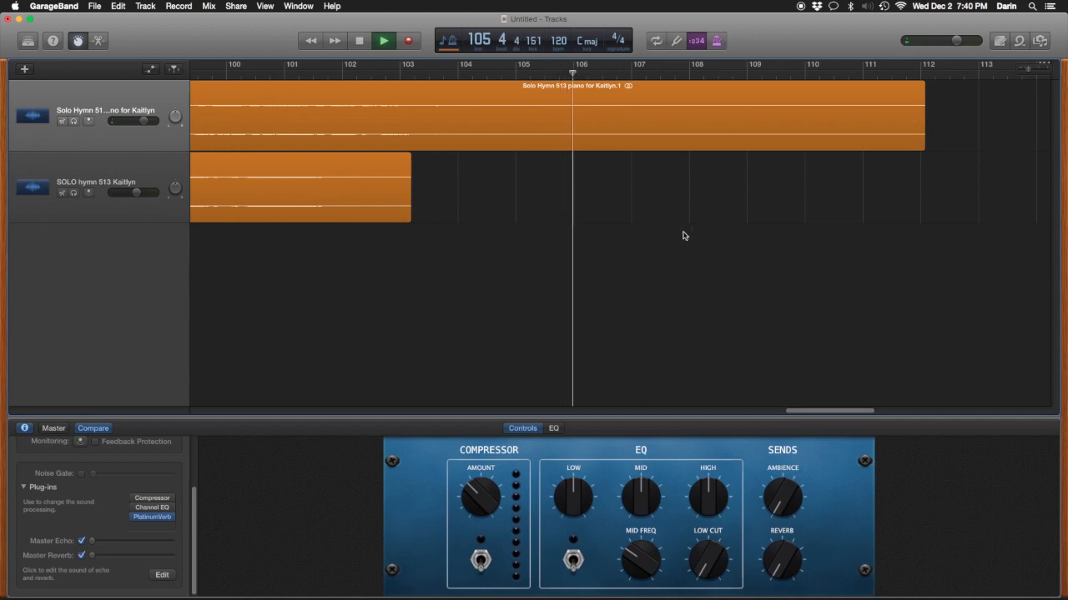
pyautogui.press('space')
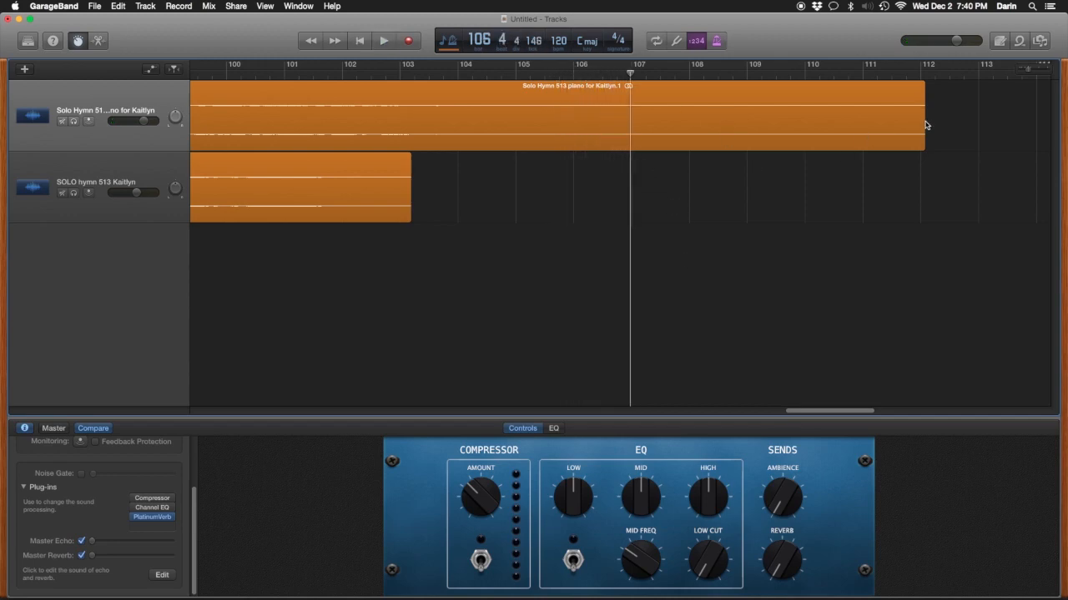
pyautogui.moveTo(924, 124); pyautogui.dragTo(600, 114)
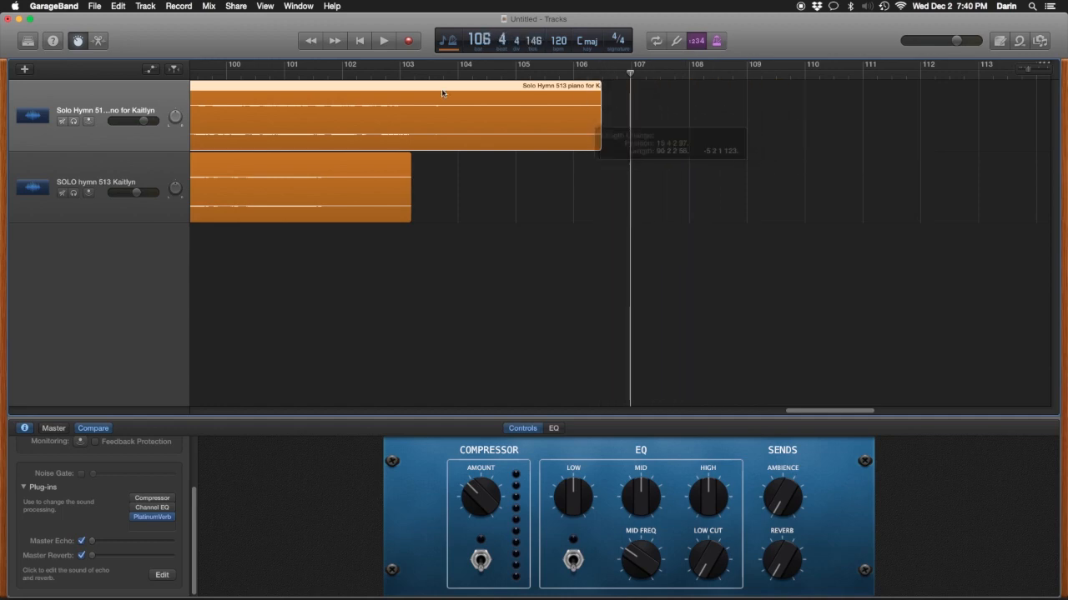
# Step: Replay the ending from shortly after bar 102 to check where the trimmed piano region stops
pyautogui.click(372, 74)
pyautogui.press('space')
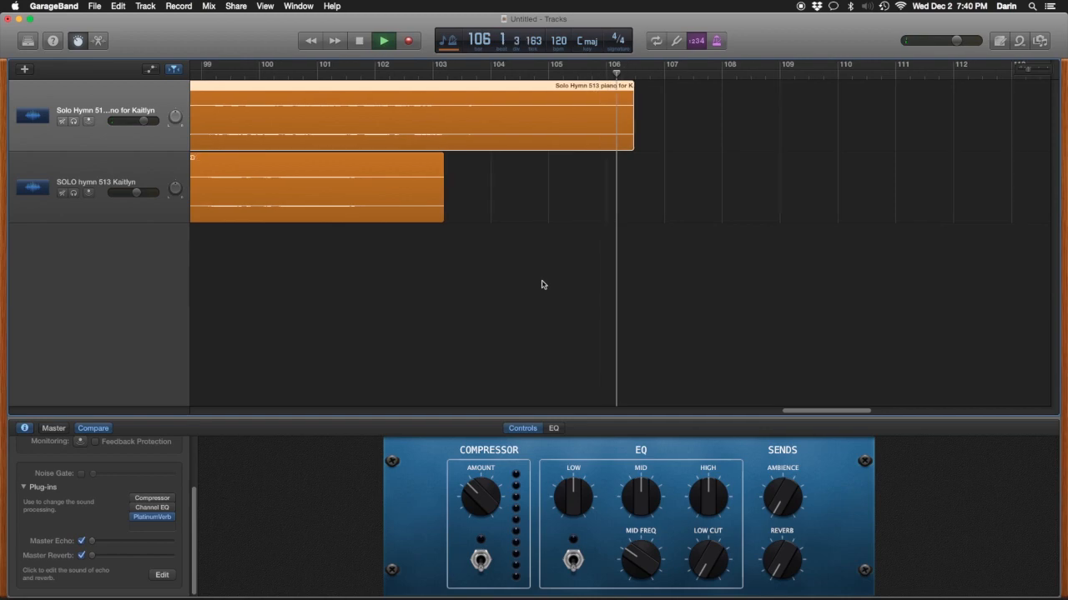
pyautogui.press('space')
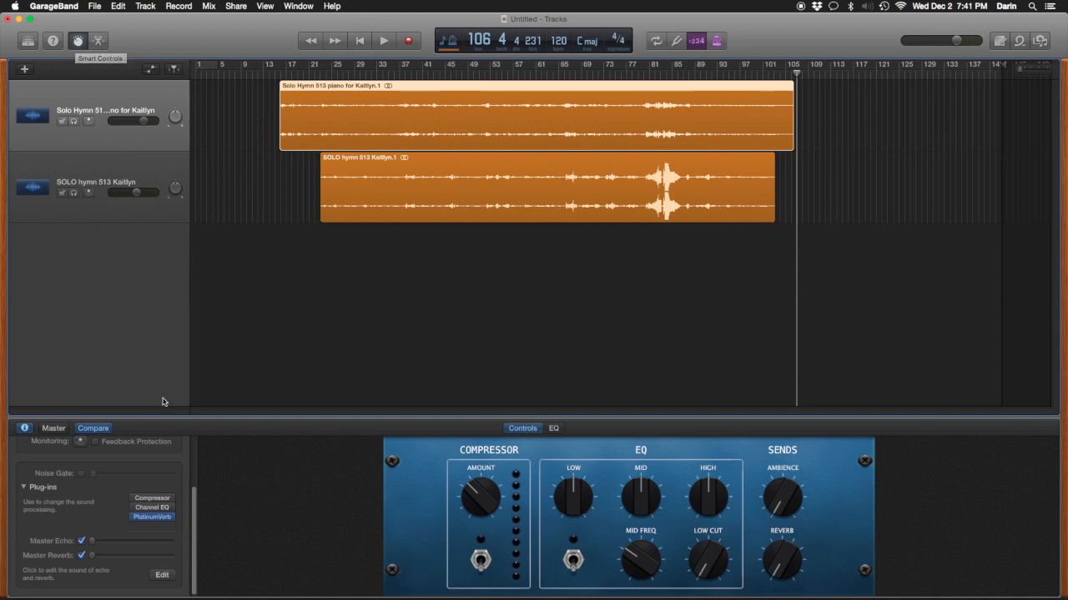
# Step: Turn off the vocal track's Channel EQ and add a PlatinumVerb reverb using the CSO Verb preset
pyautogui.click(114, 174)
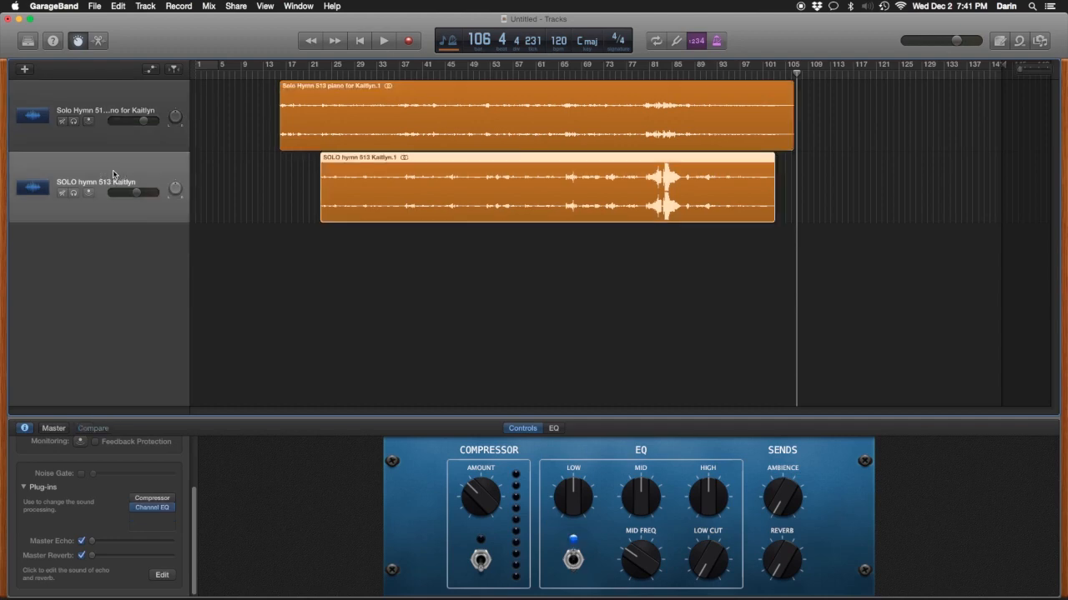
pyautogui.click(135, 508)
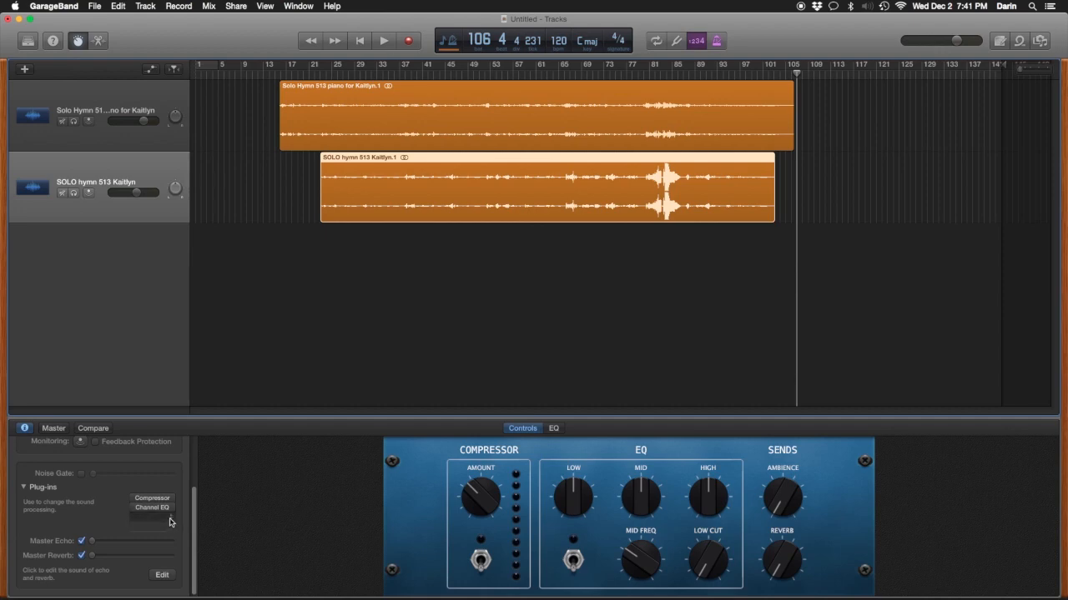
pyautogui.click(170, 519)
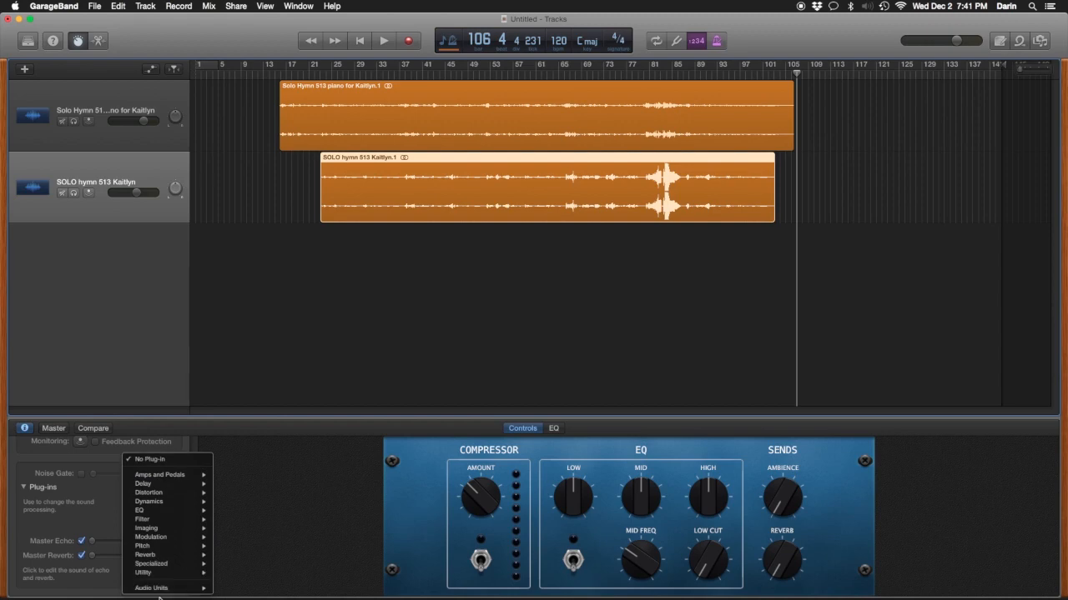
pyautogui.moveTo(162, 557)
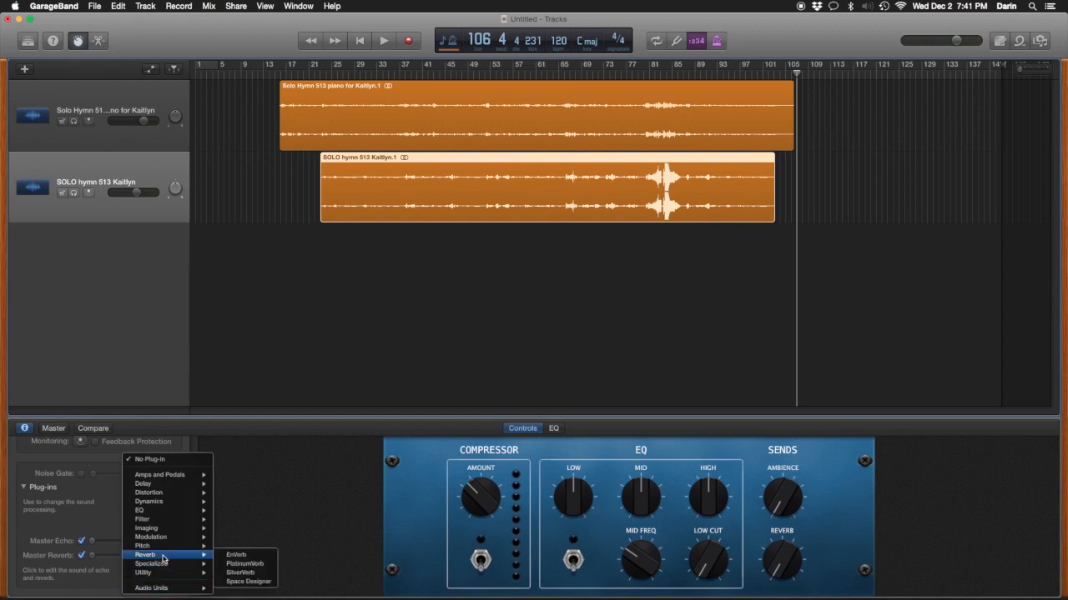
pyautogui.click(229, 567)
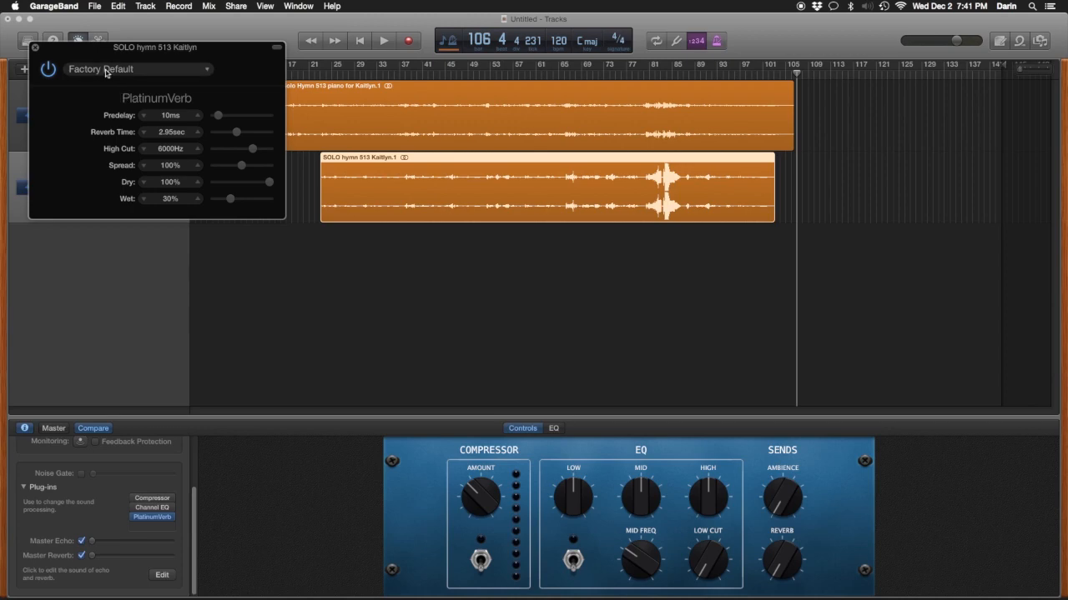
pyautogui.click(207, 71)
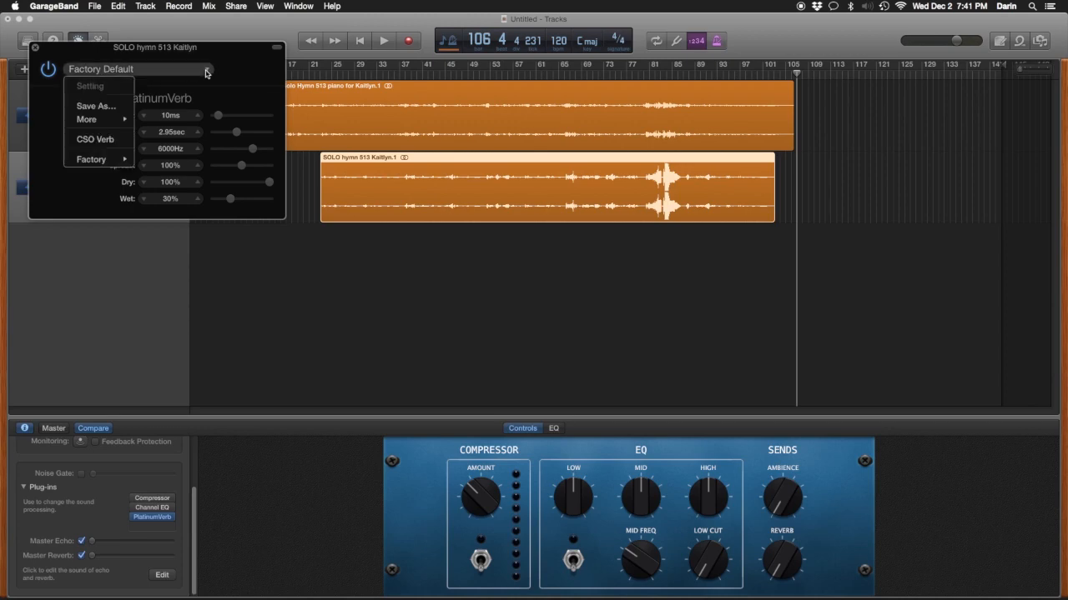
pyautogui.click(105, 141)
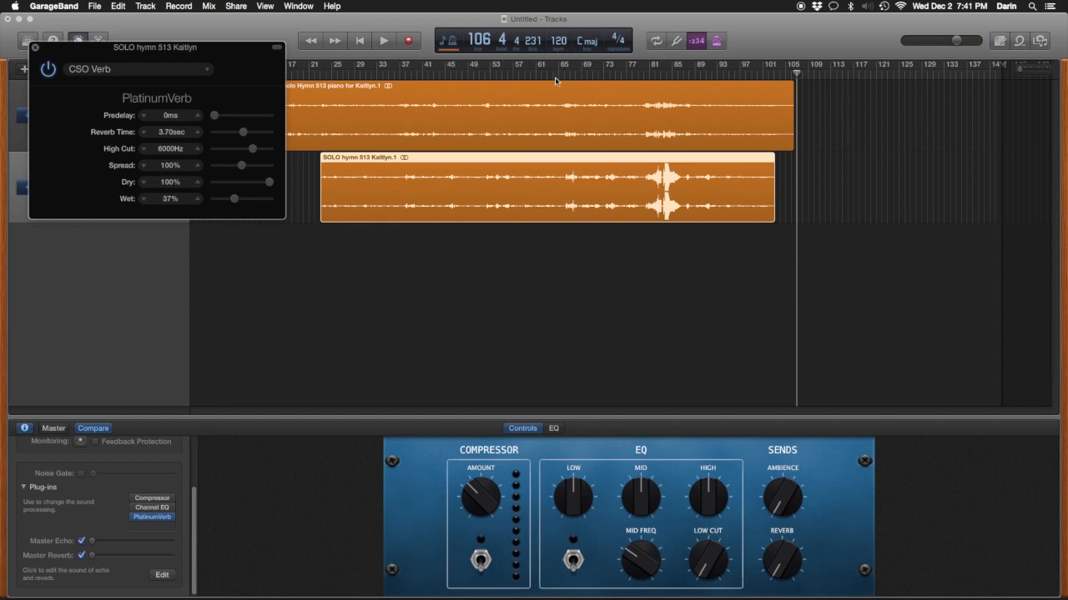
# Step: Play the mix from about bar 48 and bar 80 to check the vocal reverb, and close the PlatinumVerb settings
pyautogui.click(468, 75)
pyautogui.press('space')
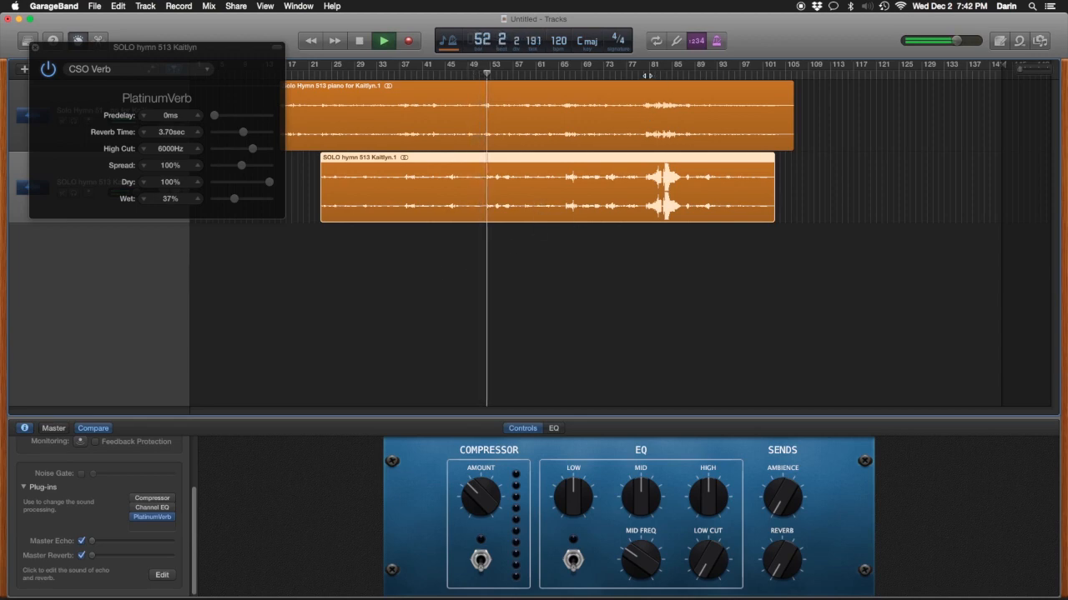
pyautogui.click(647, 75)
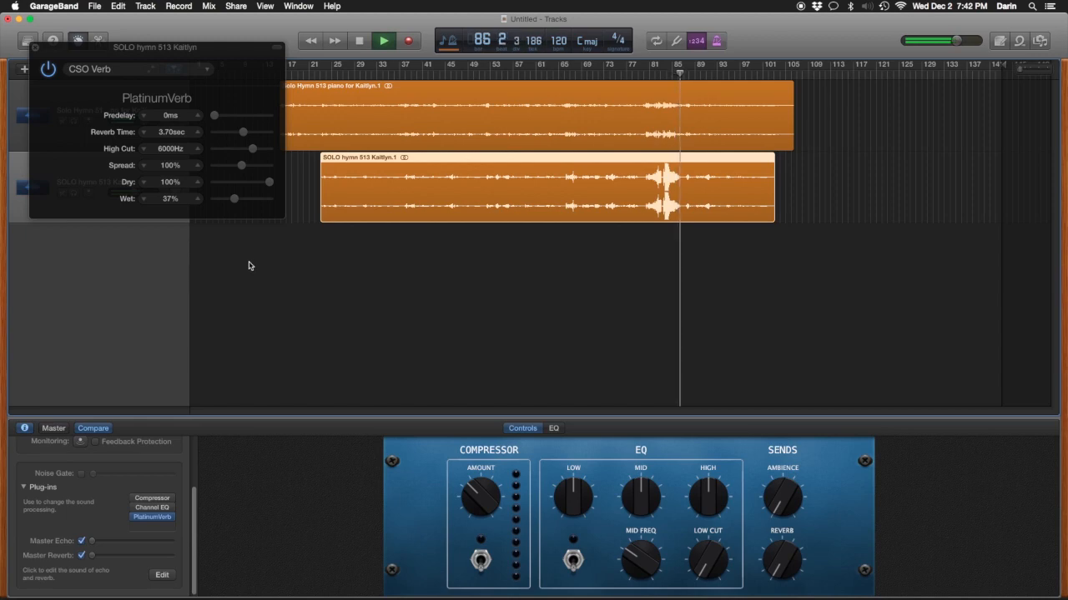
pyautogui.press('space')
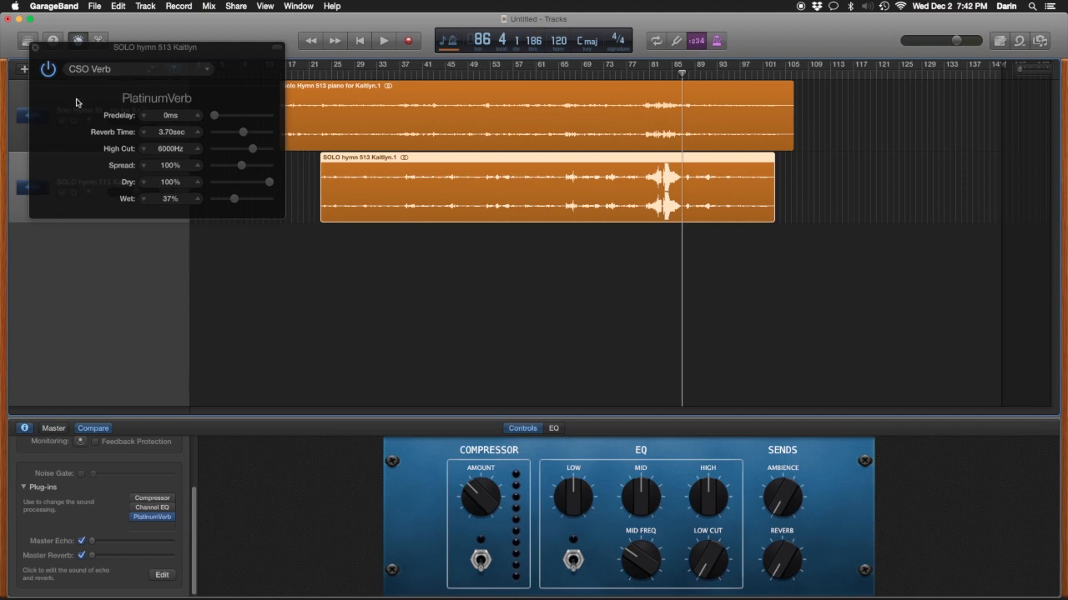
pyautogui.click(35, 48)
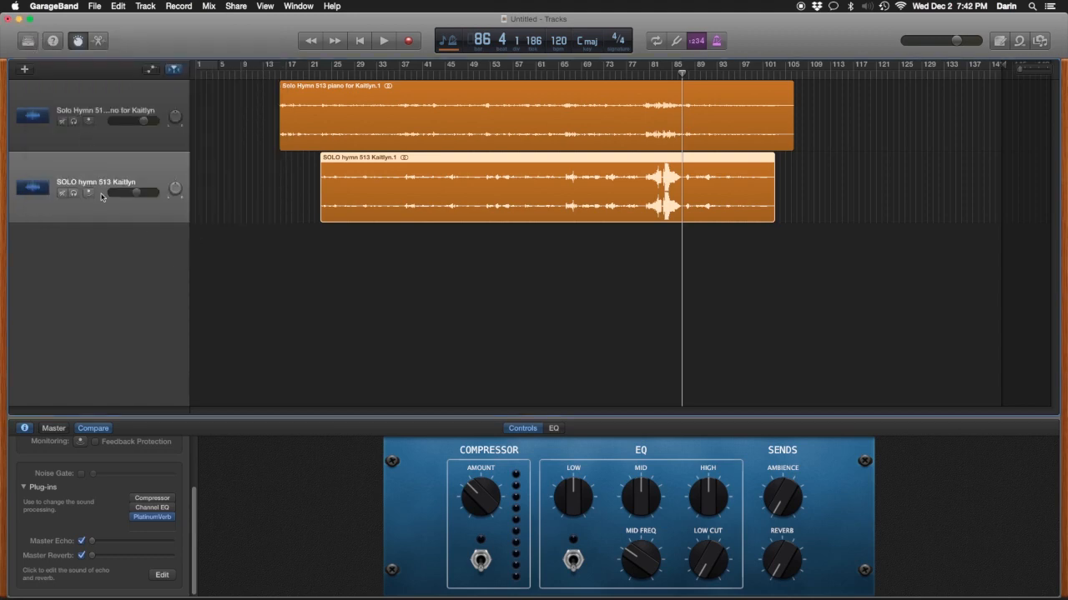
# Step: Open the piano track's PlatinumVerb settings, check that the CSO Verb preset is selected, and move the window clear of the tracks
pyautogui.click(101, 138)
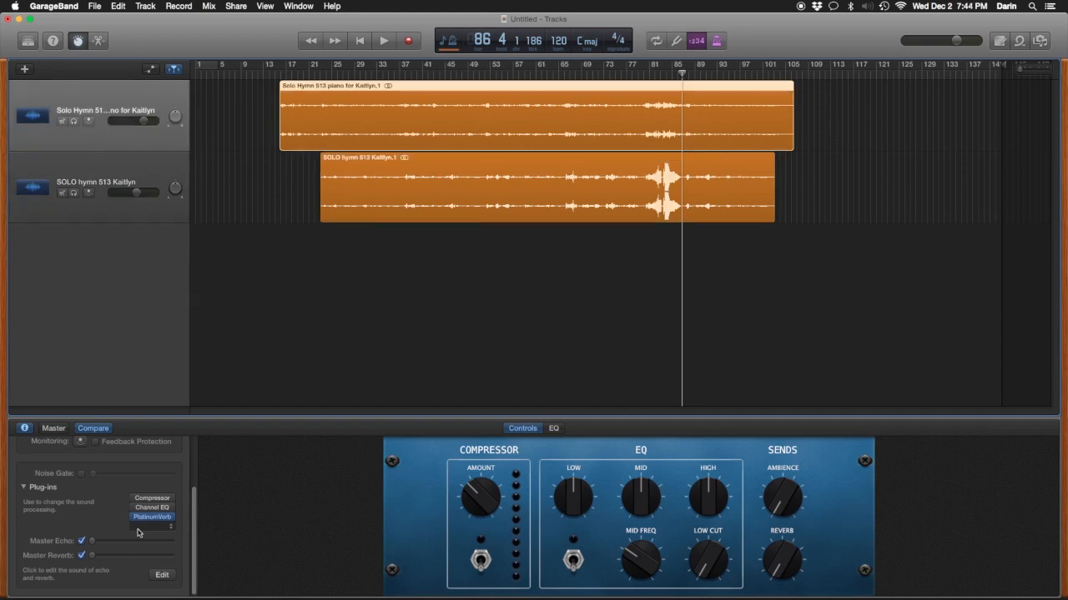
pyautogui.moveTo(166, 522)
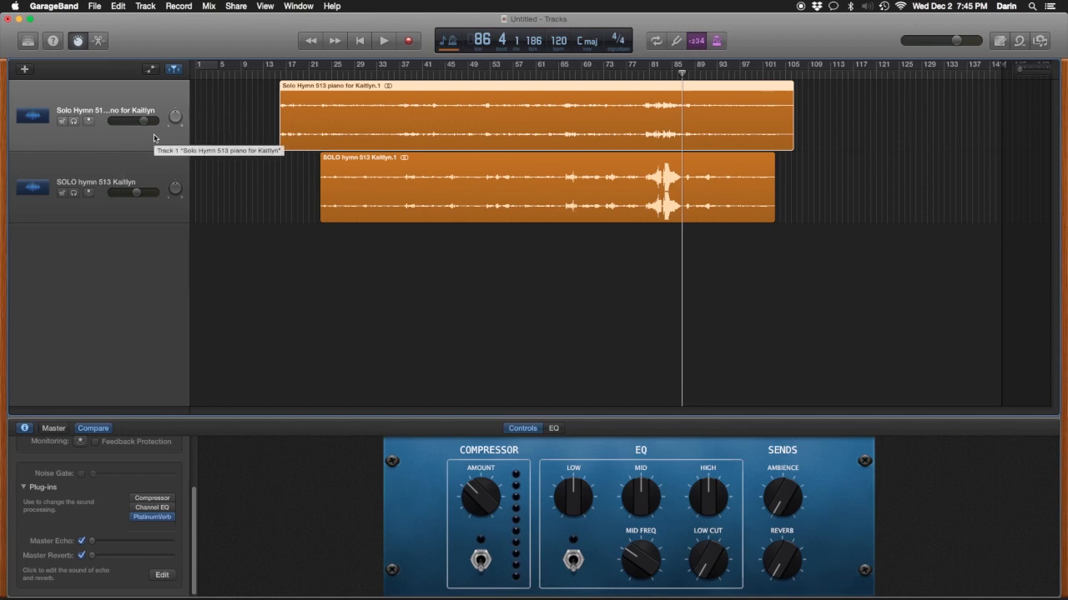
pyautogui.click(153, 519)
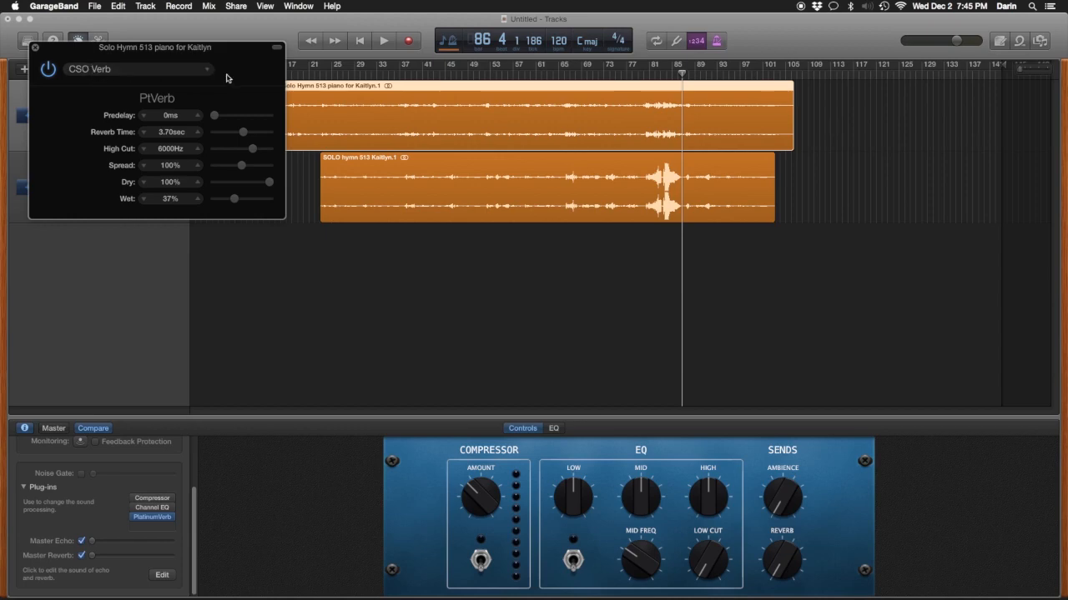
pyautogui.click(207, 73)
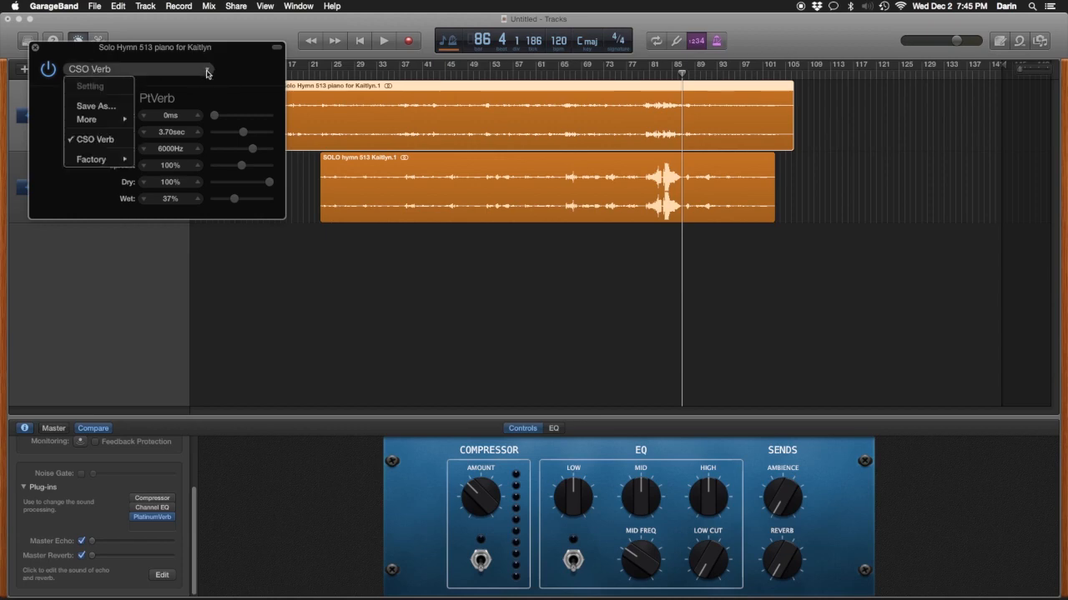
pyautogui.click(106, 141)
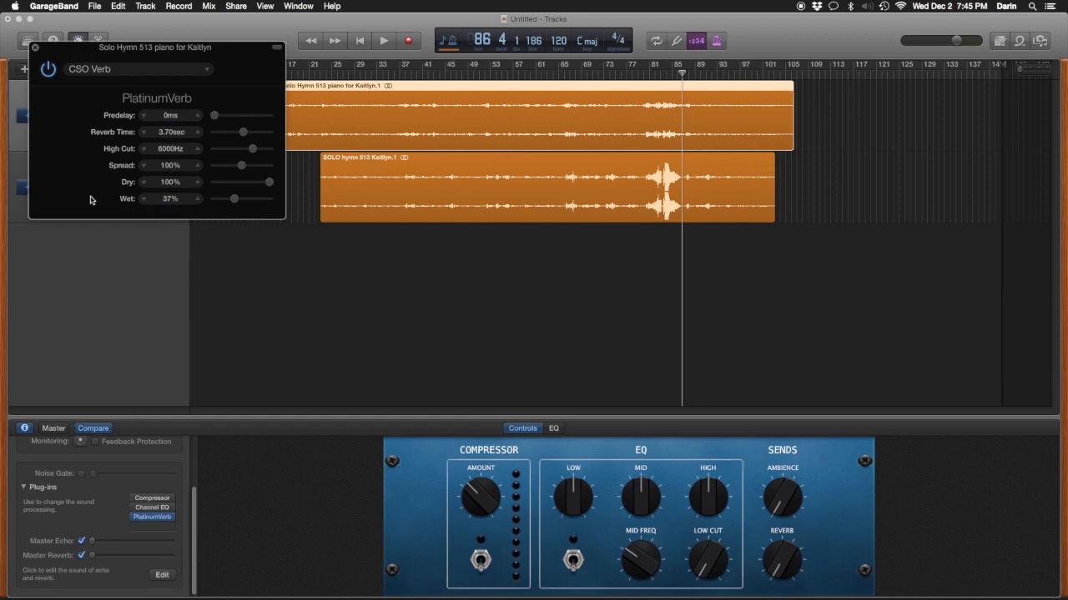
pyautogui.moveTo(73, 56); pyautogui.dragTo(198, 274)
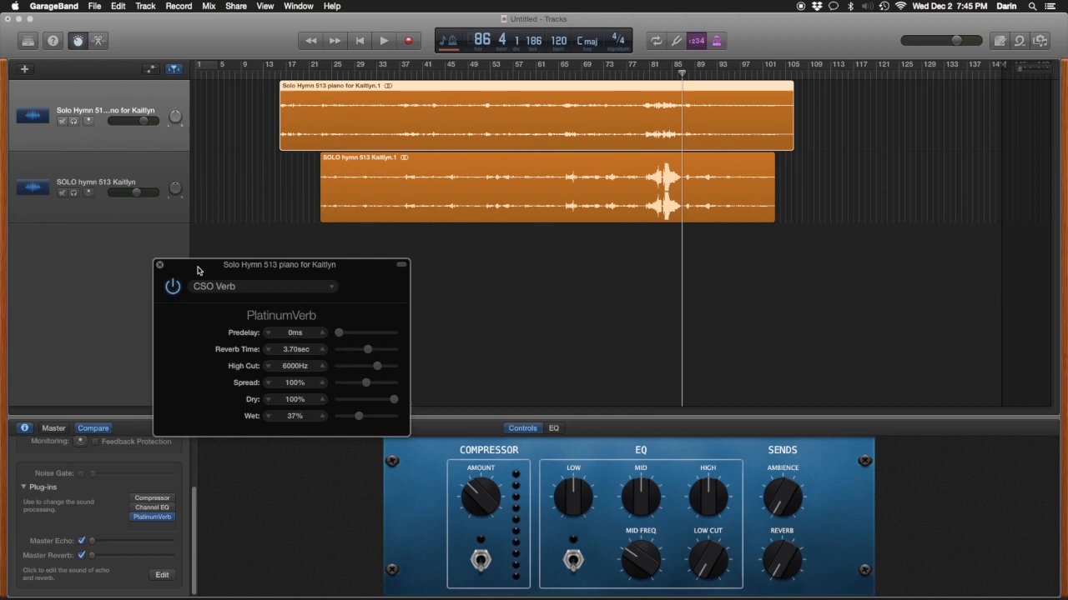
# Step: Compare the PlatinumVerb settings of the vocal and piano tracks by switching between them, and close the reverb window
pyautogui.click(151, 165)
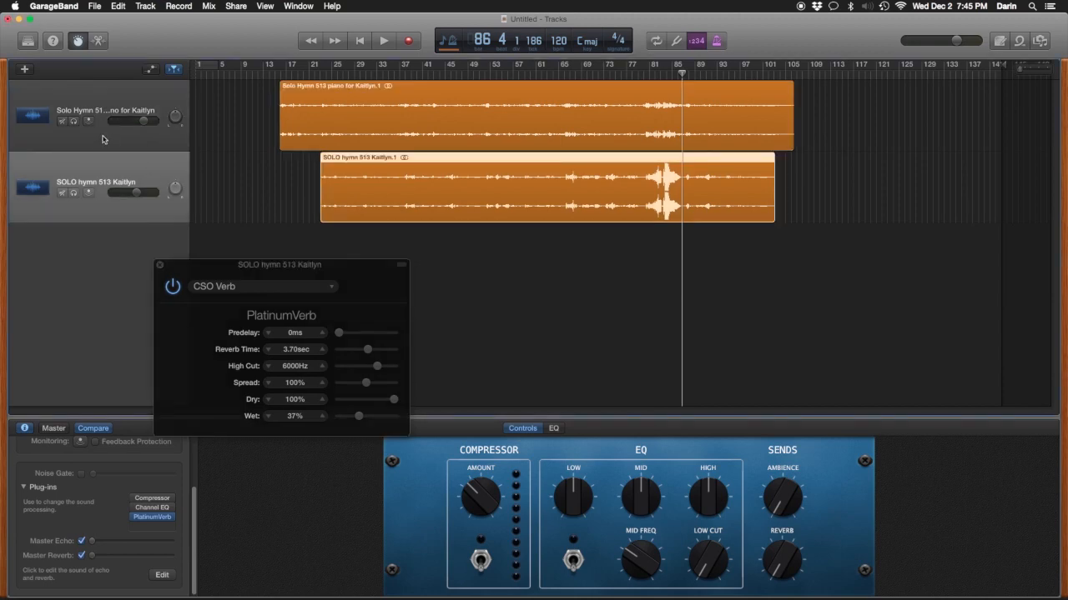
pyautogui.click(102, 139)
pyautogui.click(118, 160)
pyautogui.click(111, 142)
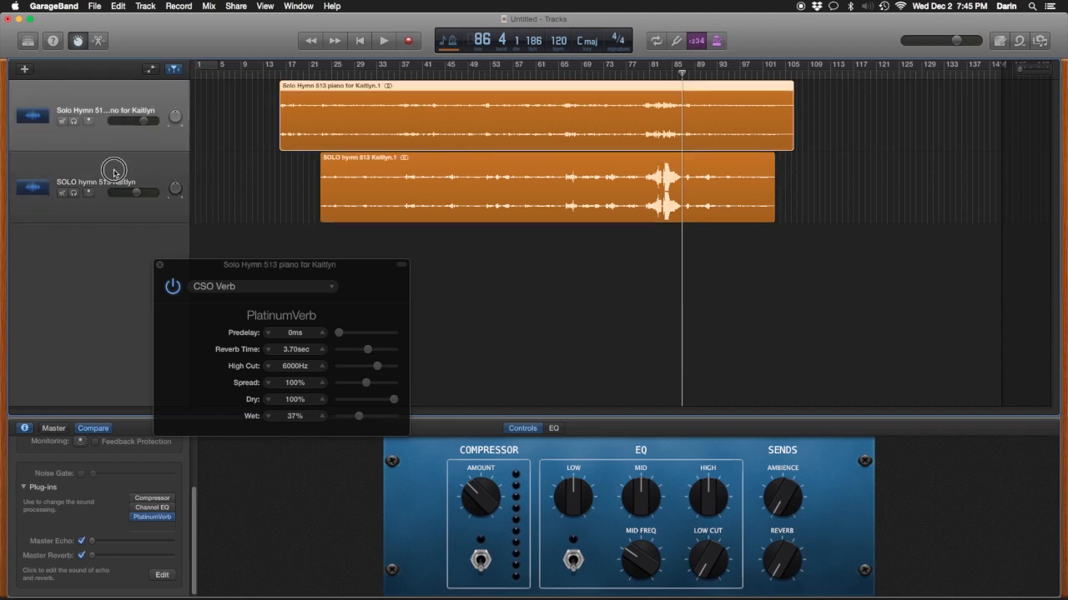
pyautogui.click(115, 173)
pyautogui.click(159, 266)
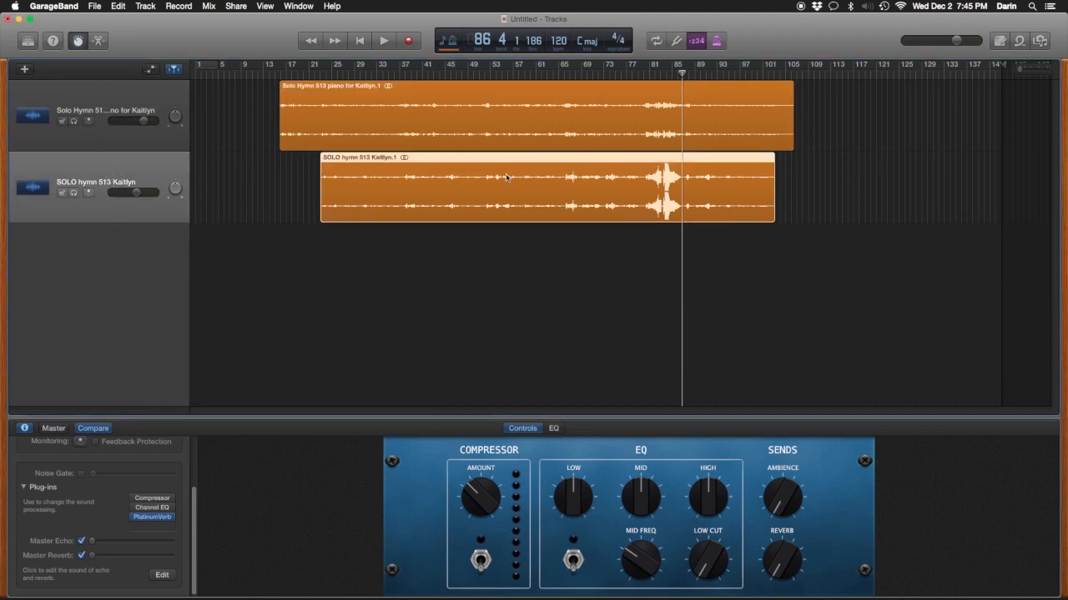
# Step: Play the mix from bar 64, about bar 16 and about bar 81, and view the volume automation of both tracks
pyautogui.click(551, 75)
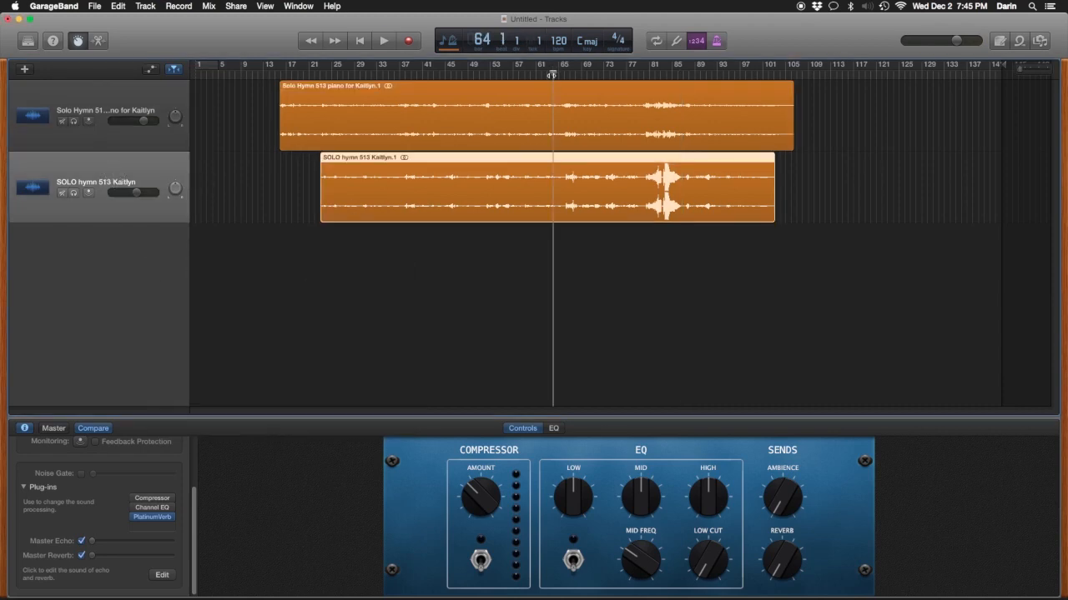
pyautogui.press('space')
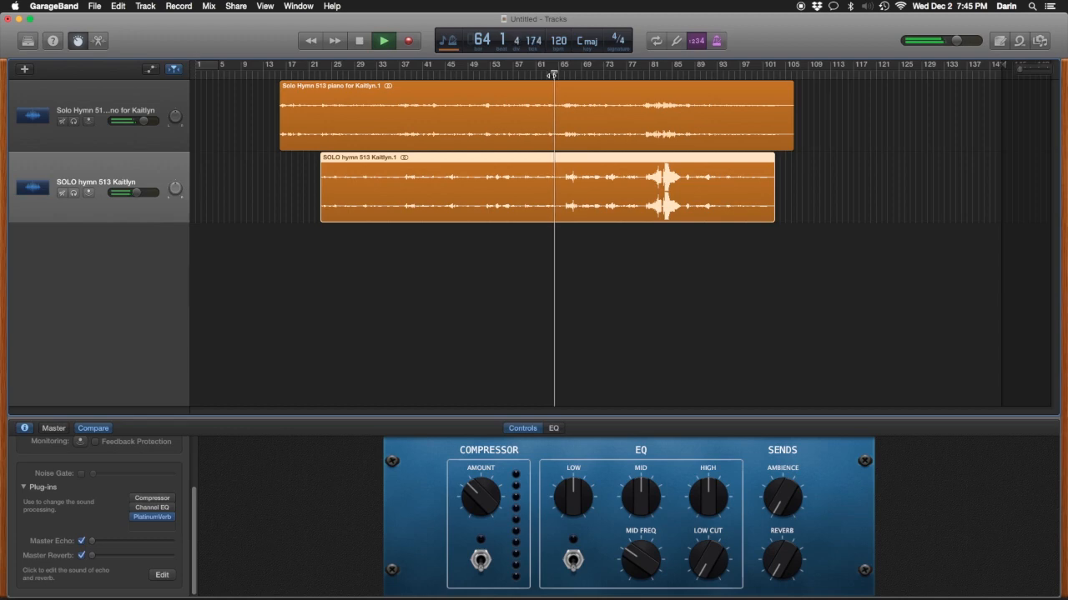
pyautogui.click(282, 74)
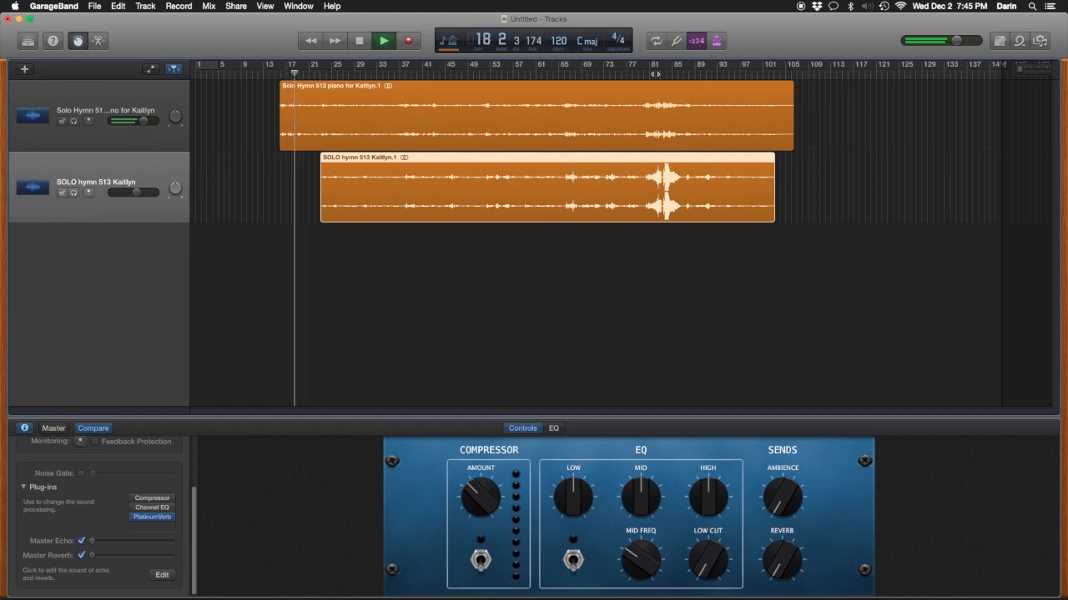
pyautogui.click(650, 73)
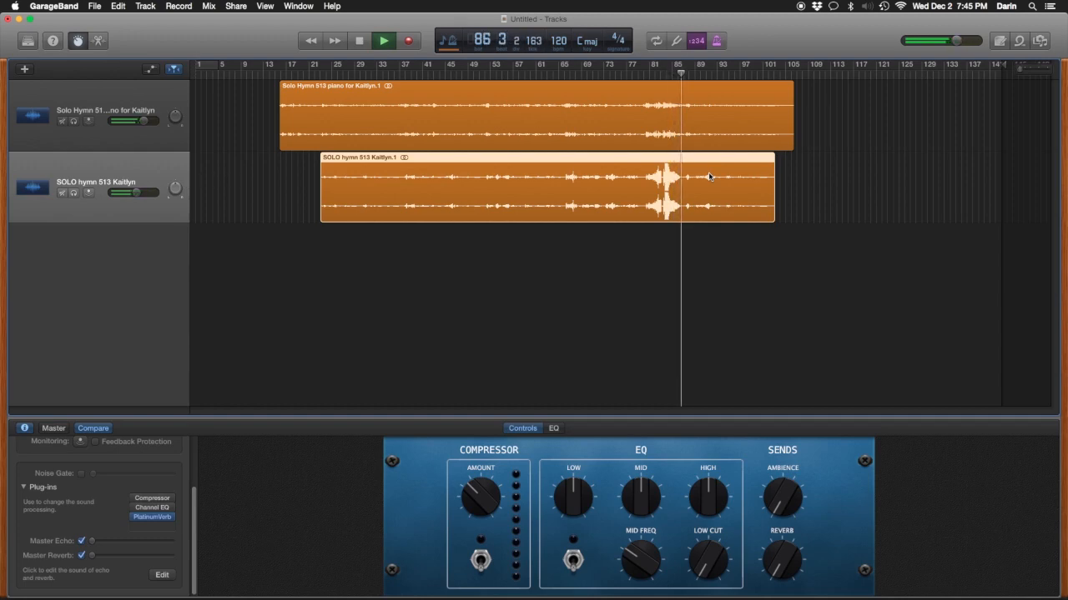
pyautogui.click(151, 69)
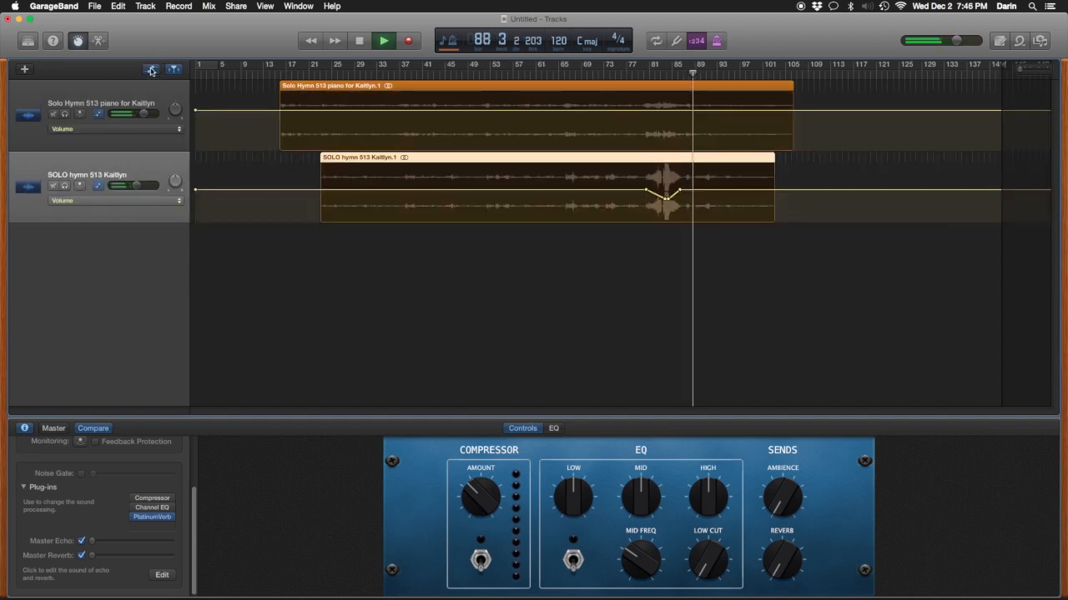
pyautogui.click(151, 69)
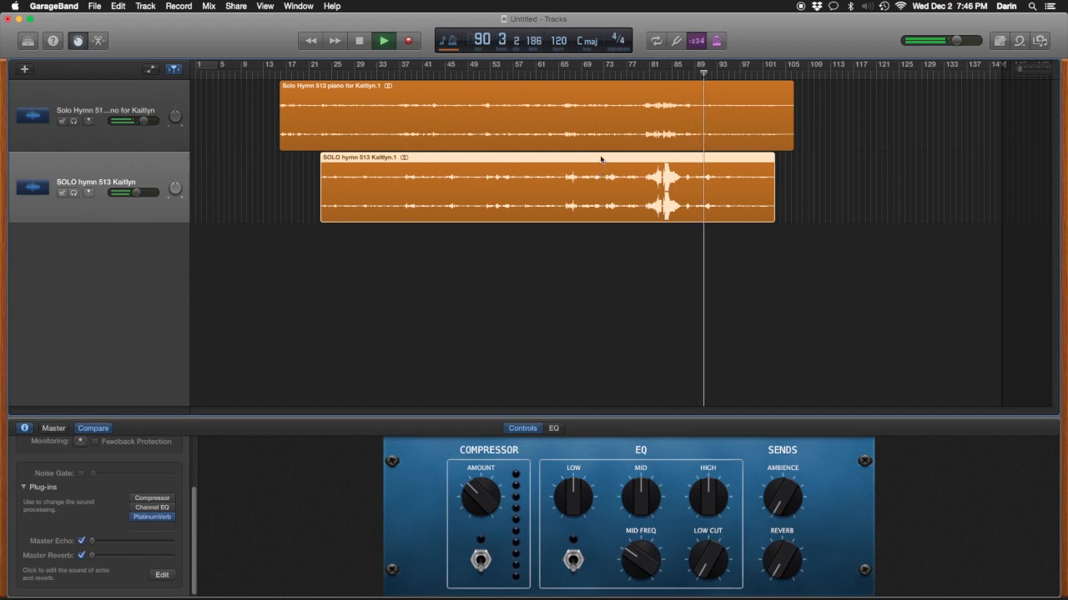
pyautogui.press('space')
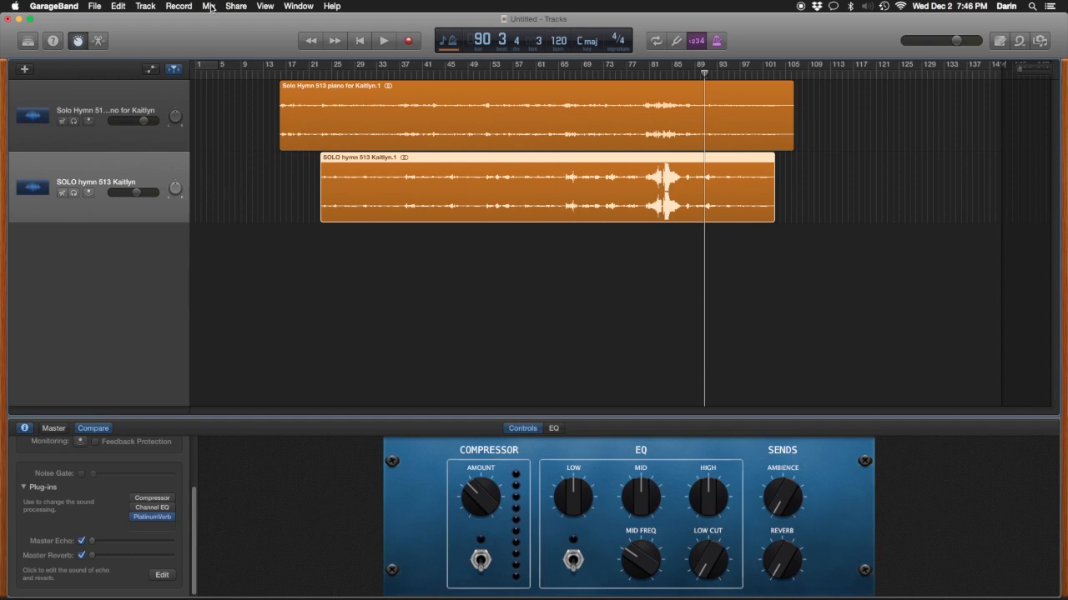
# Step: Export the song to the Trial Files folder as a 256 kBit/s MP3, using the solo vocal file's name with " - processed" added
pyautogui.click(236, 7)
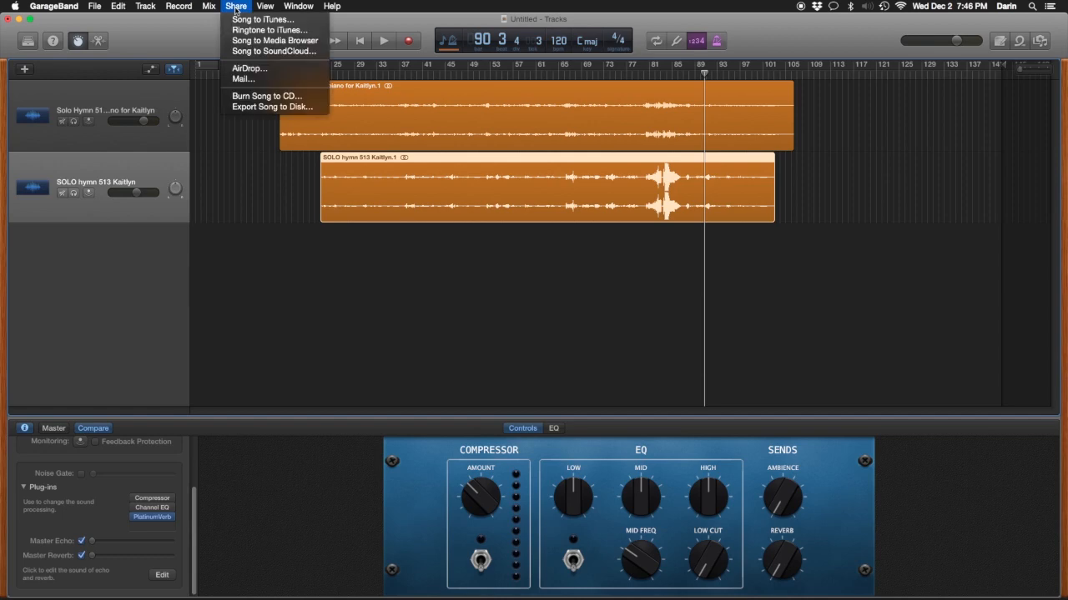
pyautogui.click(244, 108)
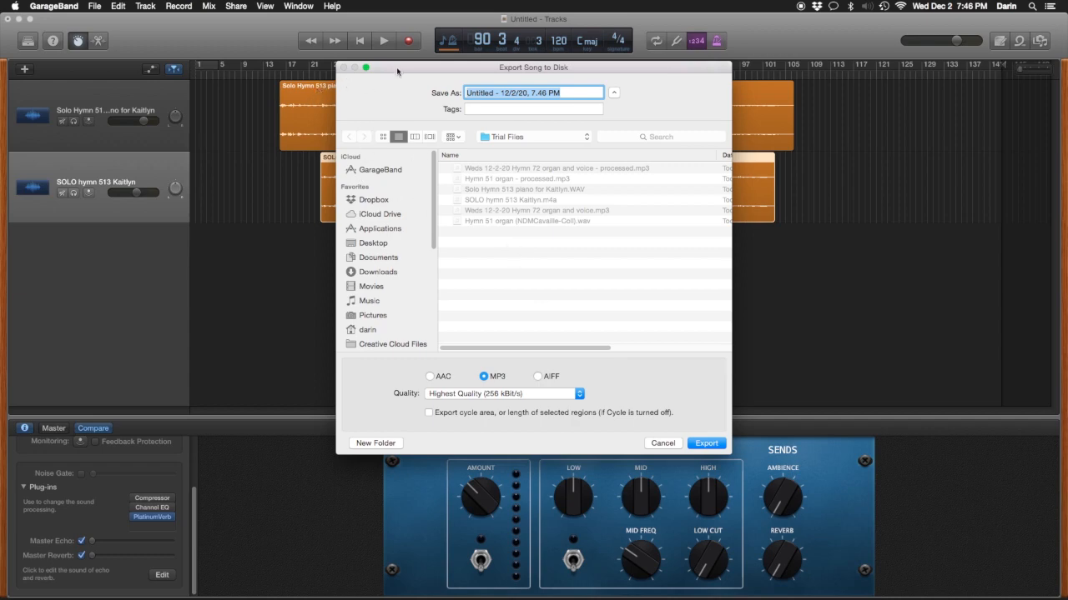
pyautogui.moveTo(397, 72); pyautogui.dragTo(536, 163)
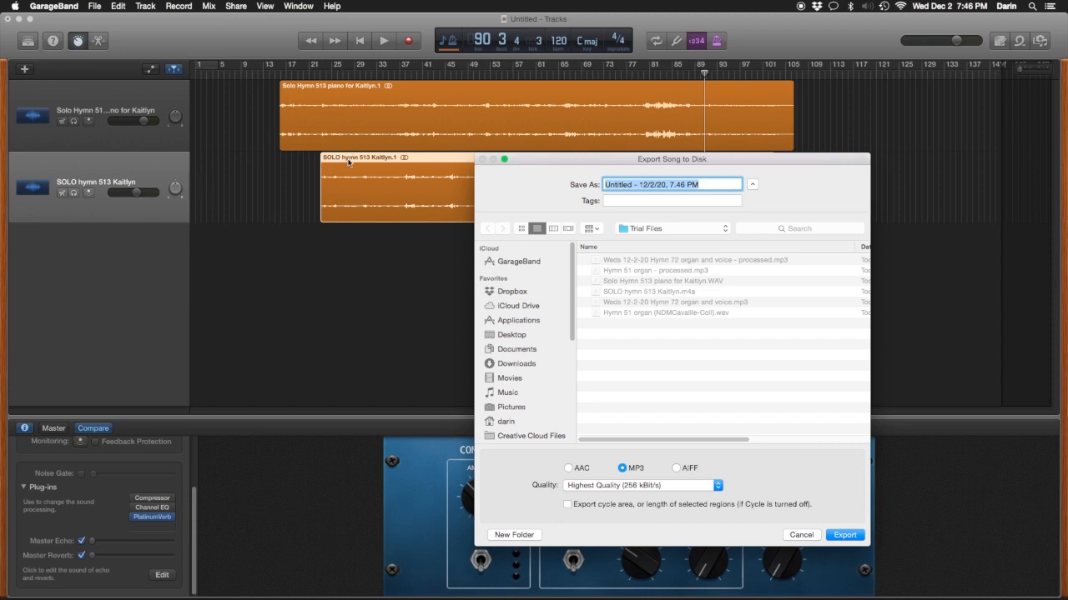
pyautogui.click(638, 294)
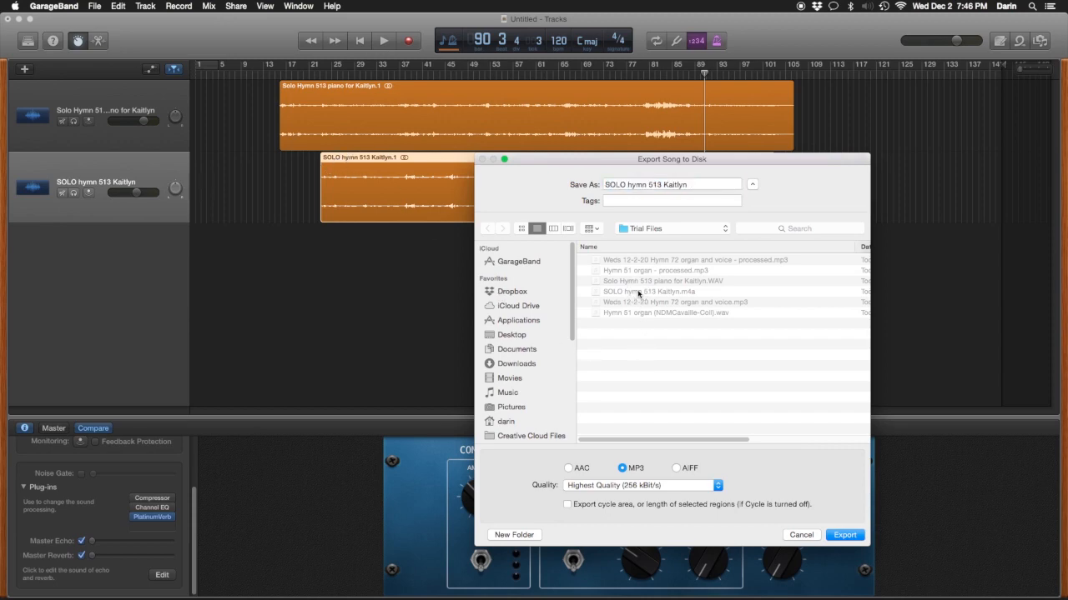
pyautogui.click(694, 184)
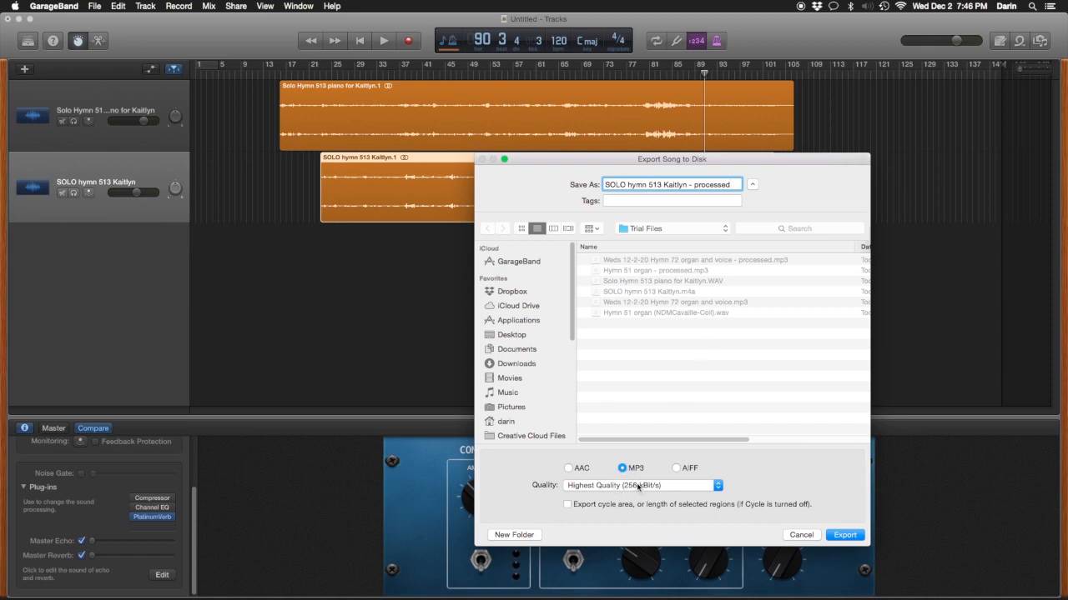
pyautogui.click(845, 535)
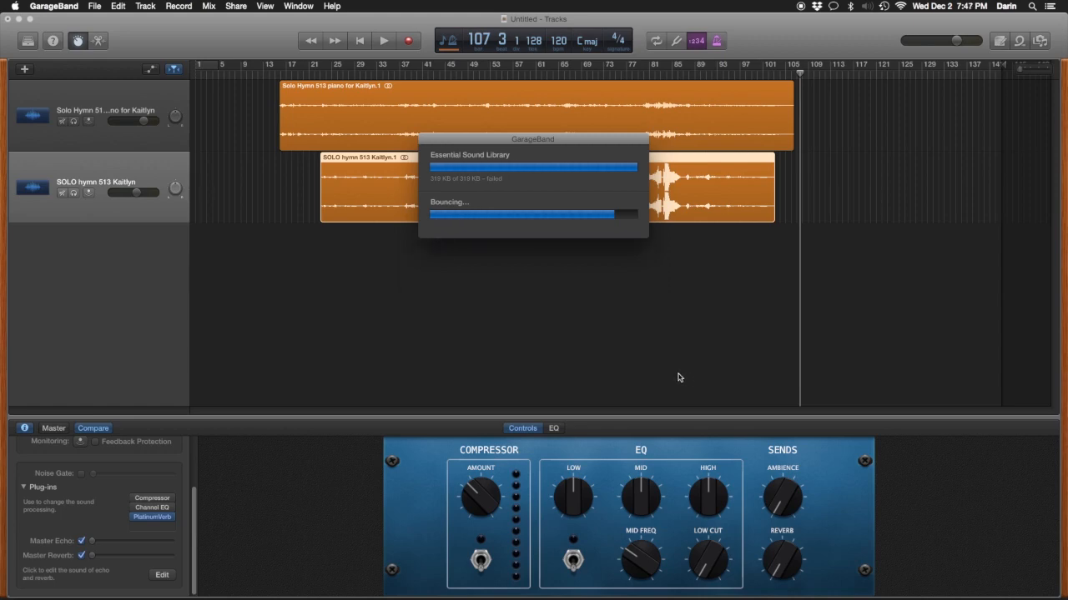
# Step: Switch to the Trial Files folder in Finder and preview the newly exported Hymn 513 processed MP3
pyautogui.hotkey('ctrl', 'Up')
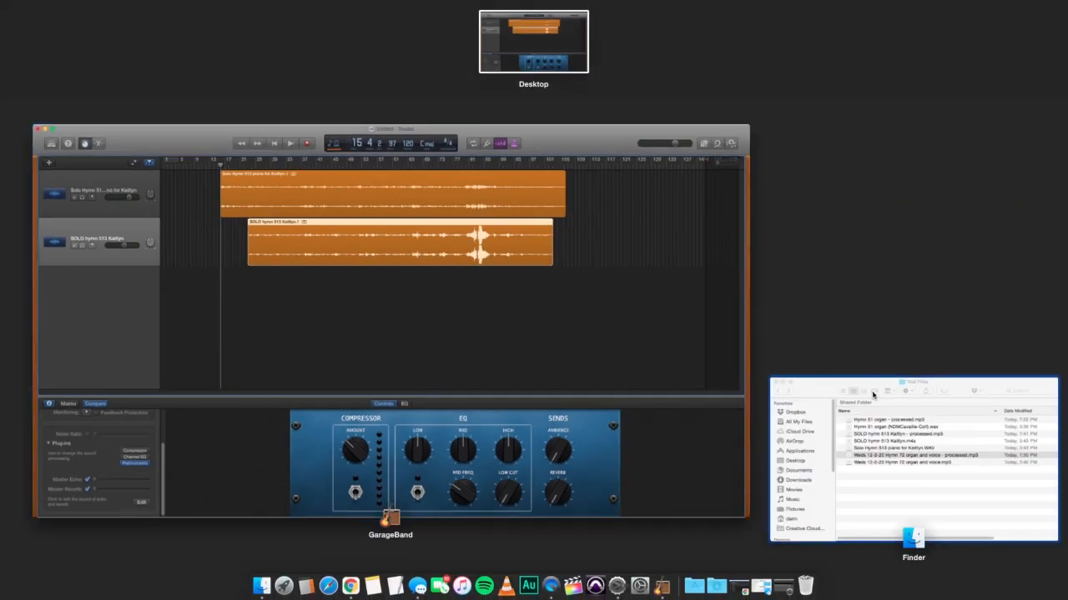
pyautogui.click(773, 472)
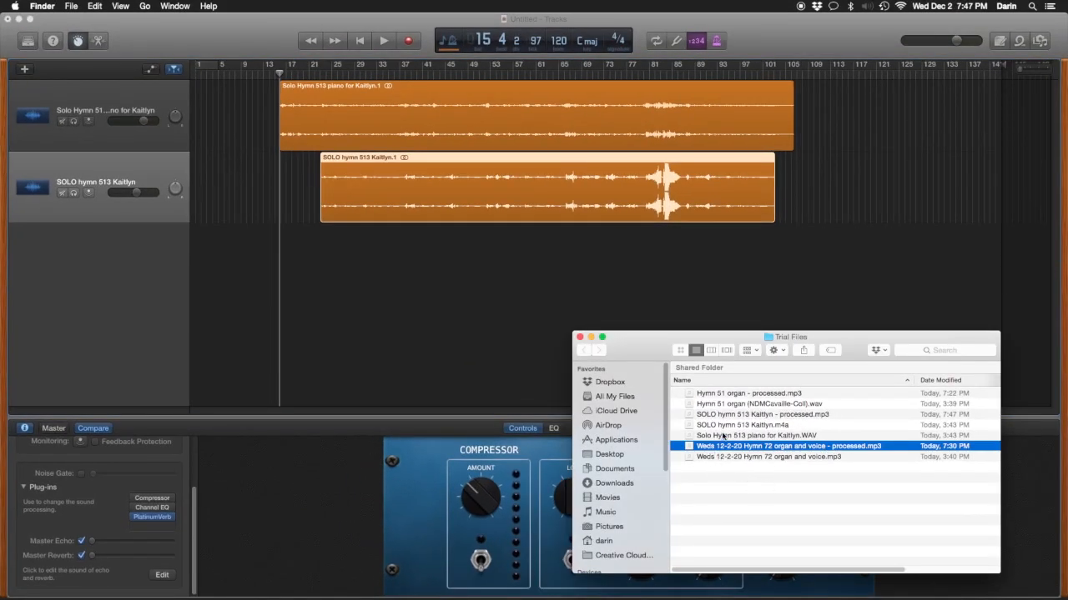
pyautogui.click(727, 414)
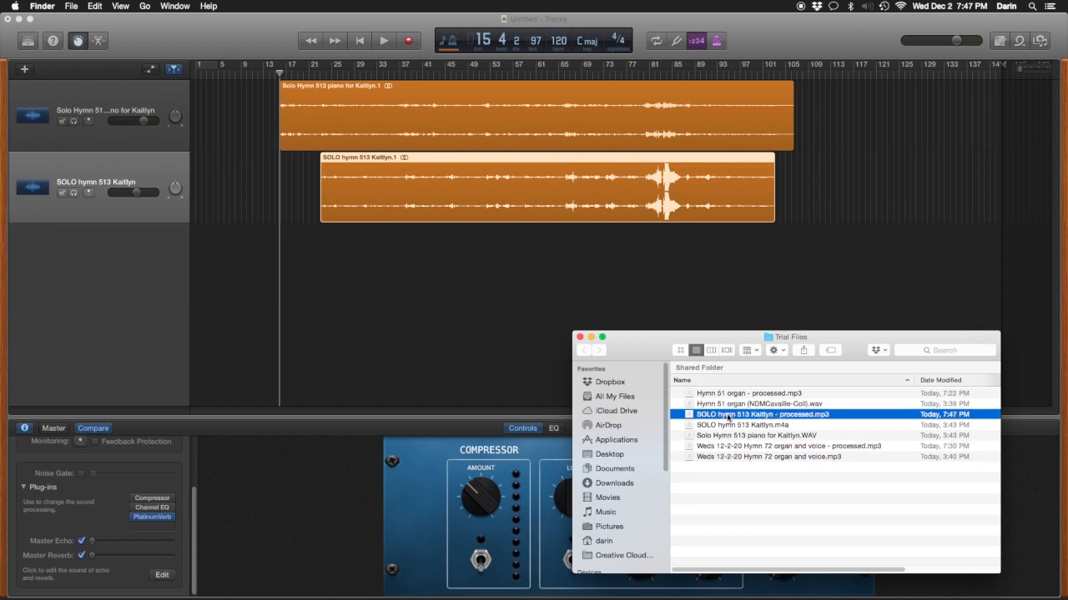
pyautogui.press('space')
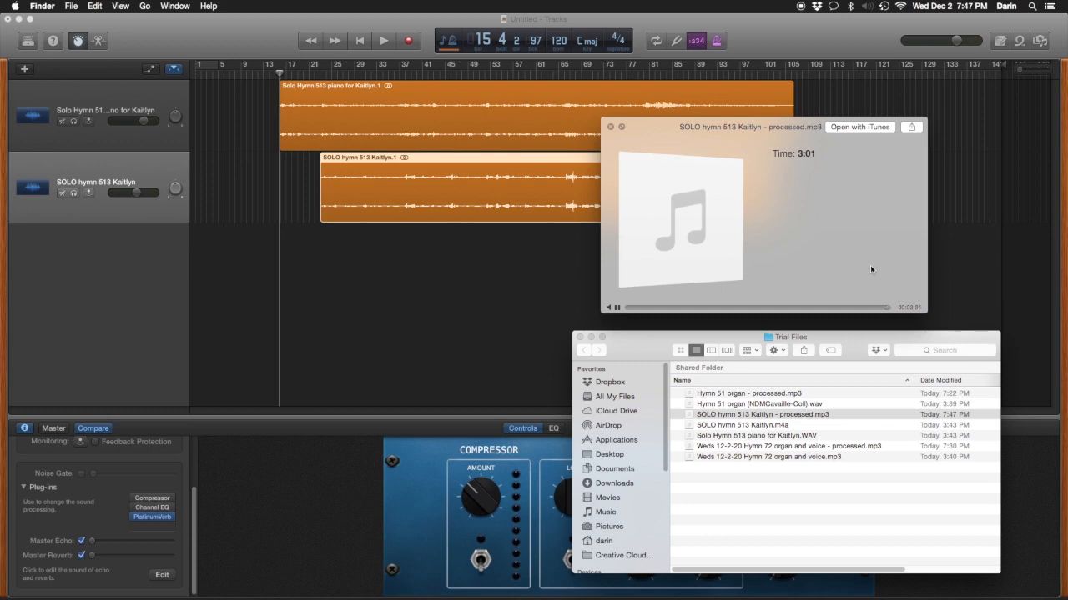
pyautogui.press('space')
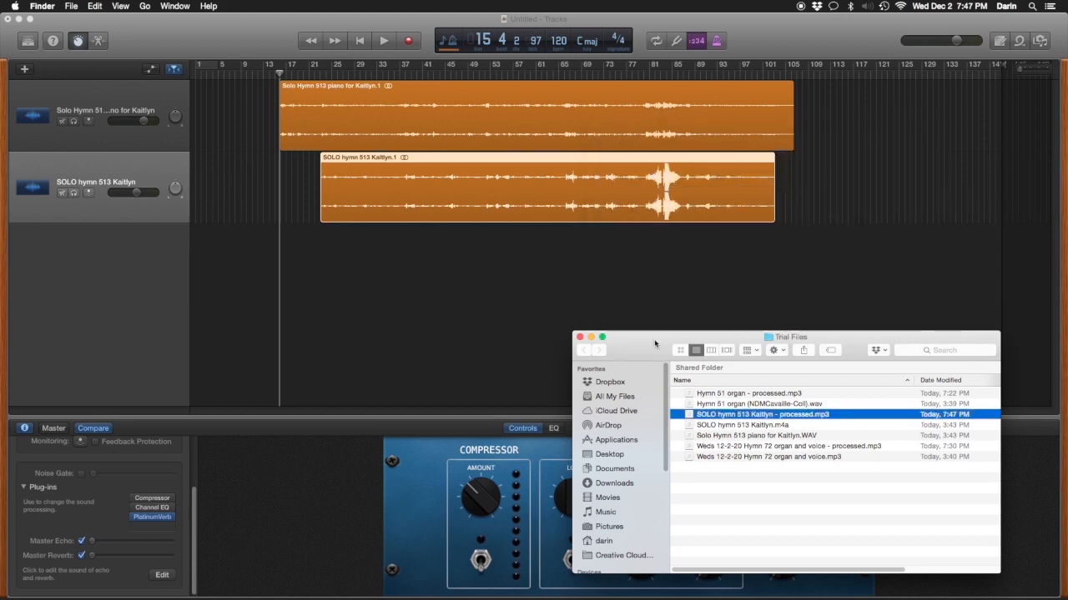
pyautogui.moveTo(655, 343); pyautogui.dragTo(675, 347)
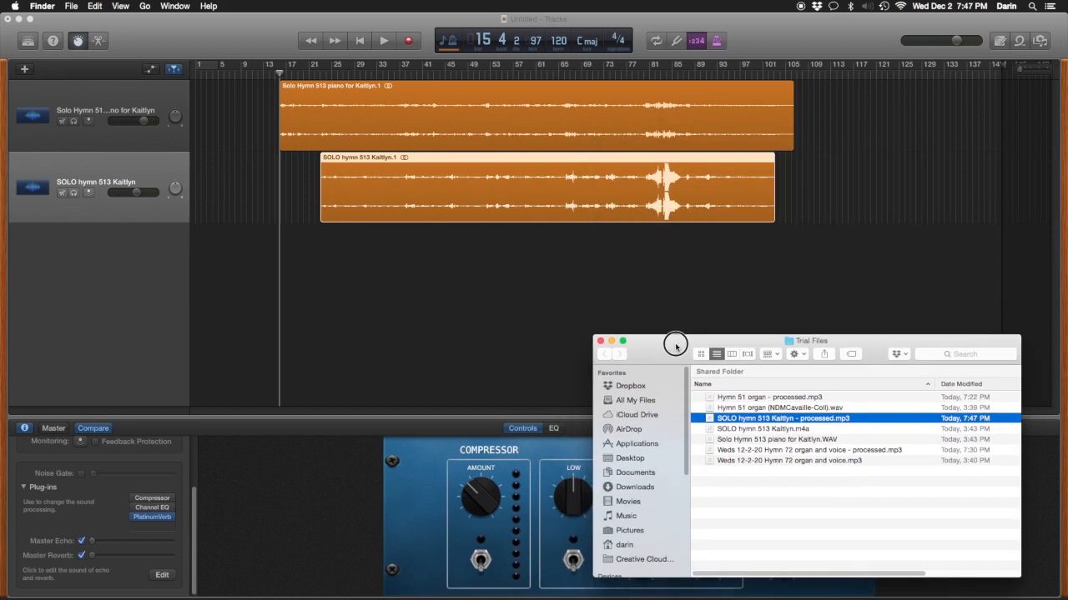
# Step: Return to GarageBand, delete the vocal and piano tracks with their regions, and create an empty audio track with no input
pyautogui.click(572, 298)
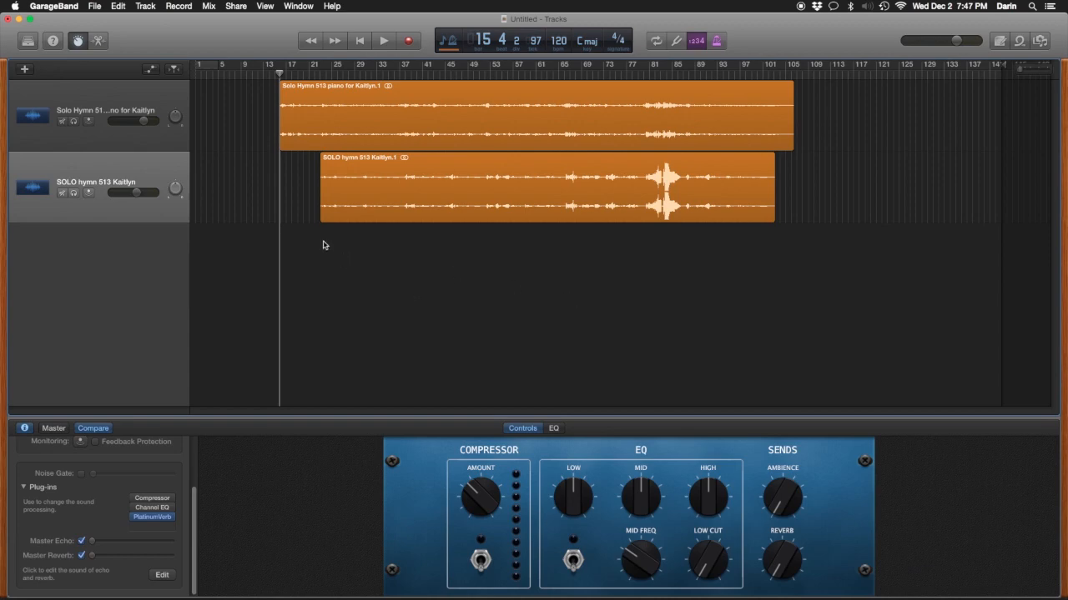
pyautogui.rightClick(163, 161)
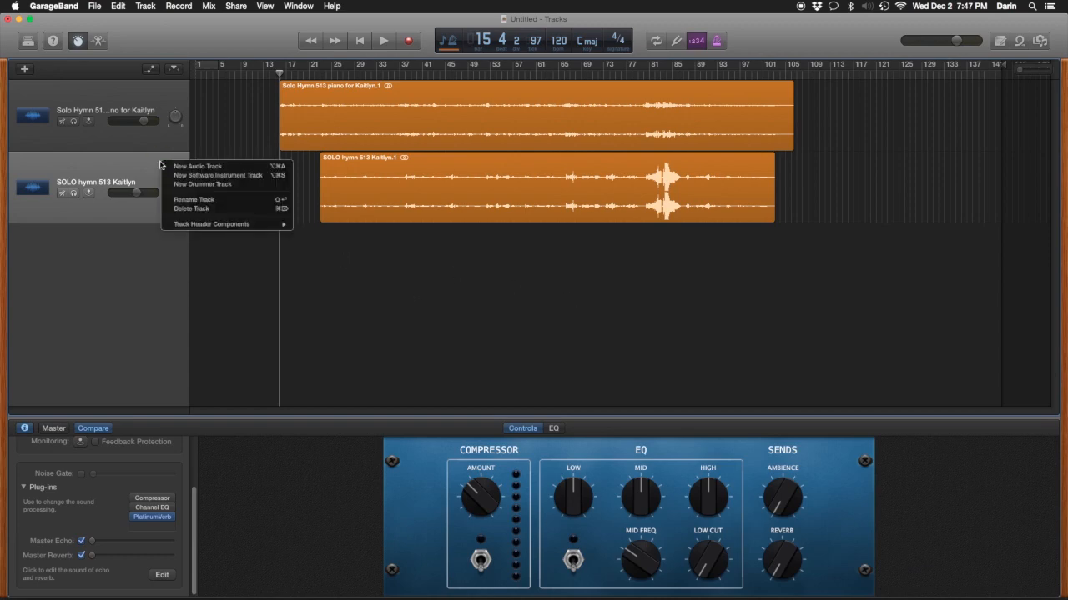
pyautogui.click(193, 211)
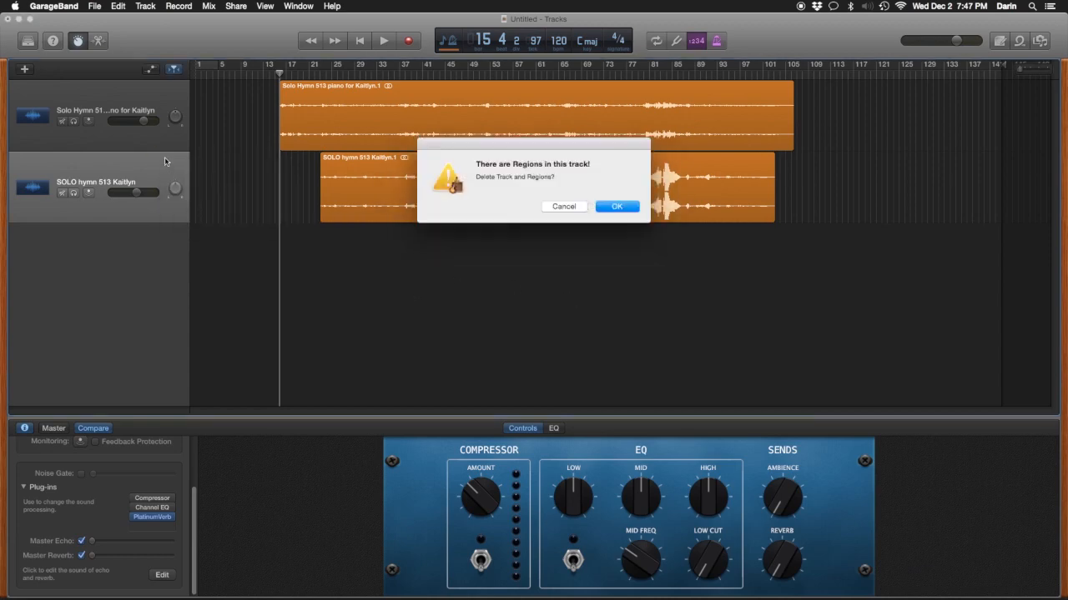
pyautogui.press('Return')
pyautogui.rightClick(140, 143)
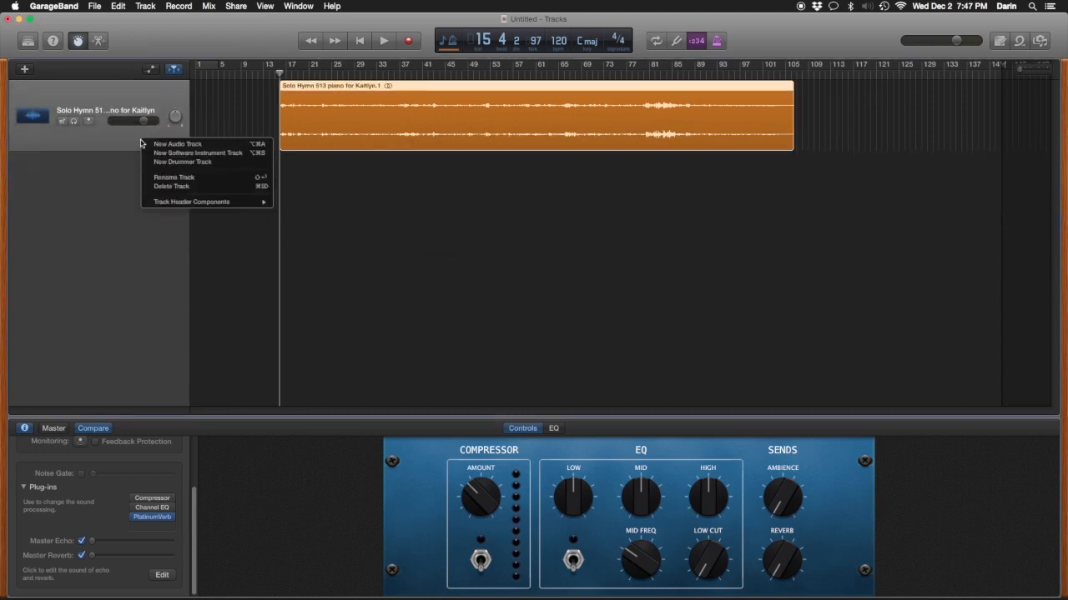
pyautogui.click(156, 190)
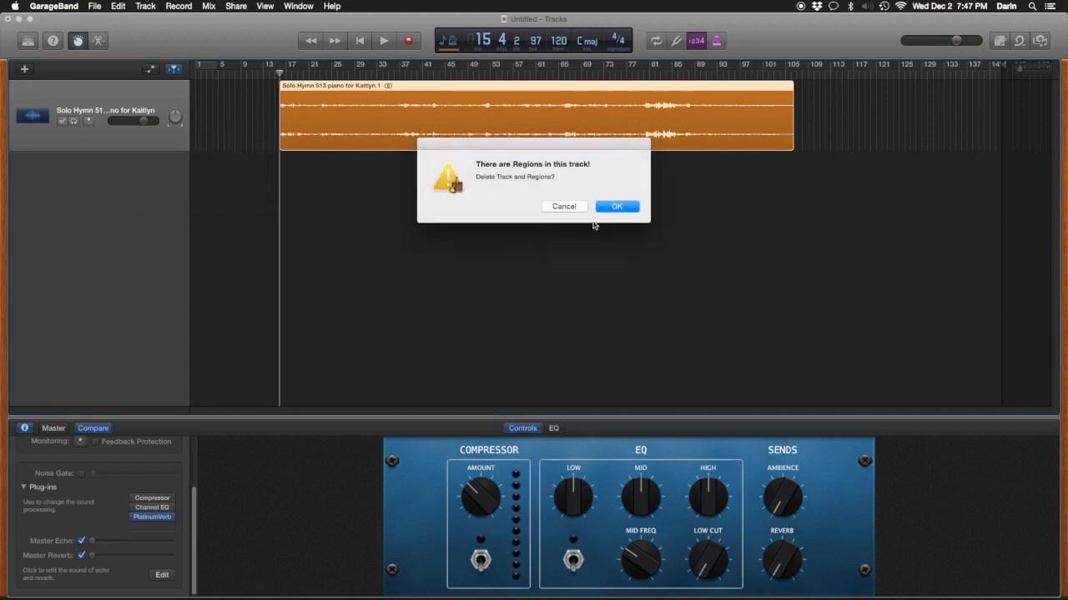
pyautogui.click(615, 208)
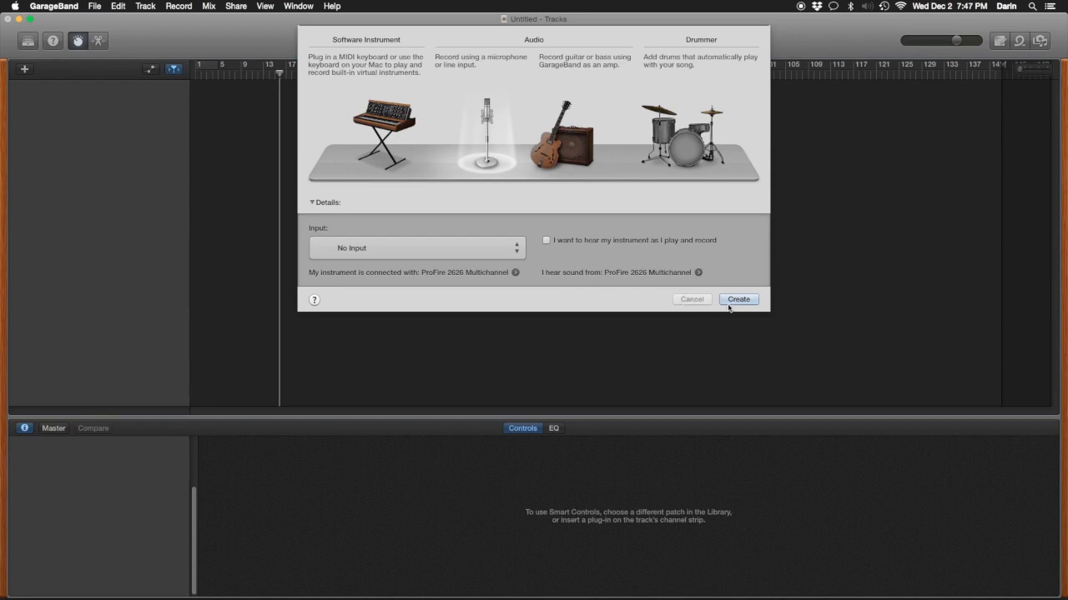
pyautogui.click(730, 305)
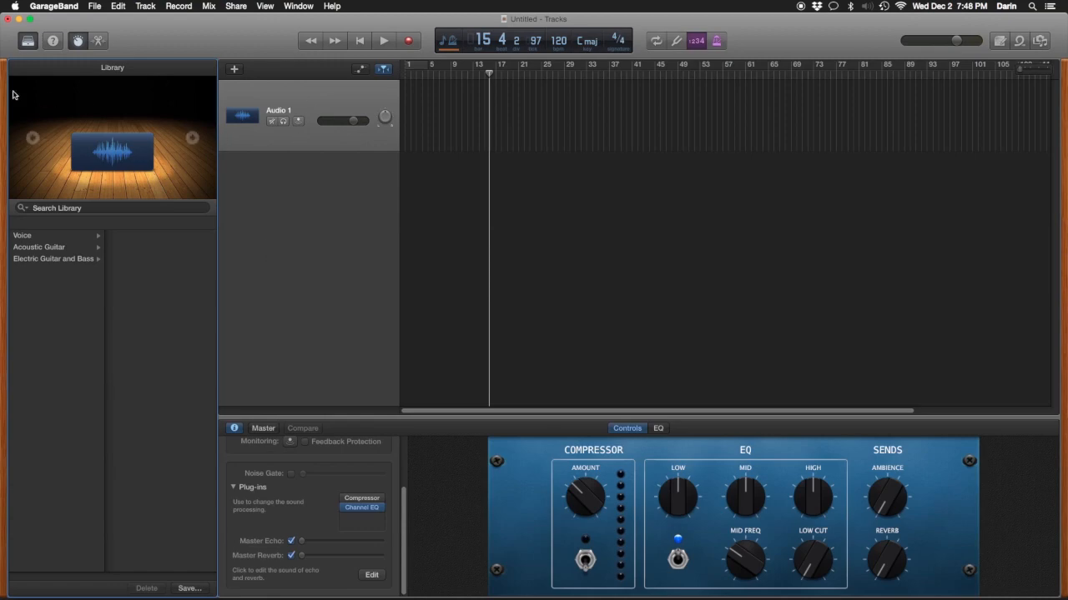
# Step: Import the three processed MP3s from Finder's Trial Files folder into GarageBand on separate tracks, and delete the empty Audio 1 track
pyautogui.click(27, 40)
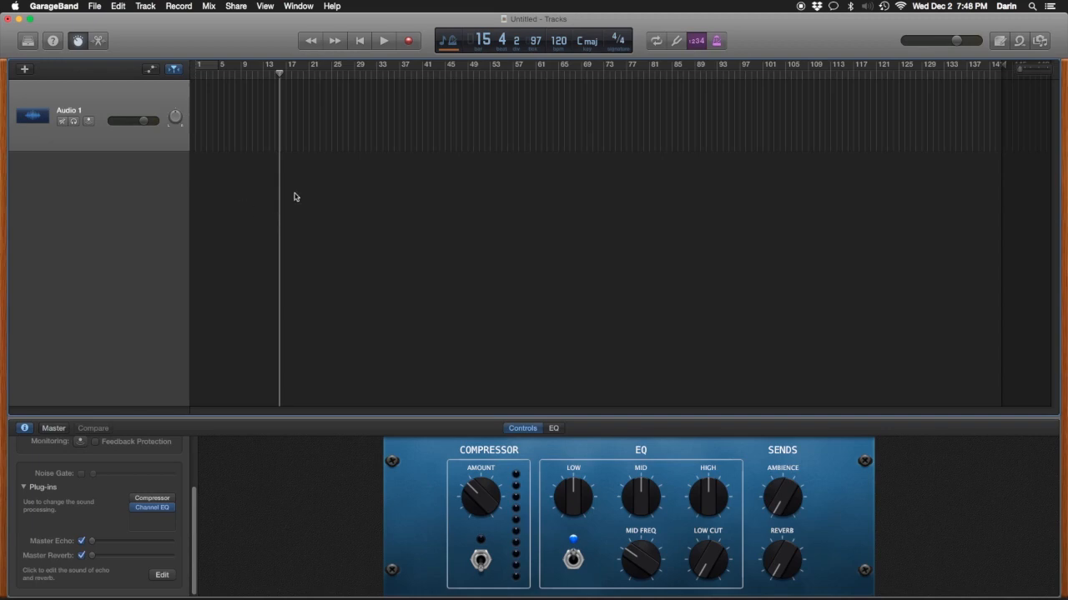
pyautogui.hotkey('ctrl', 'Up')
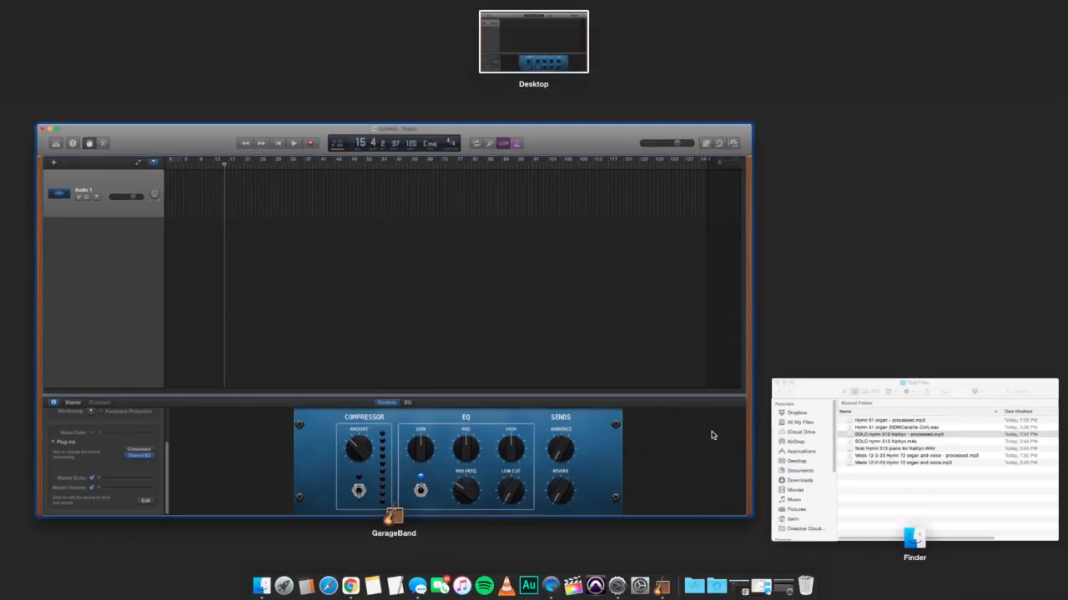
pyautogui.click(865, 486)
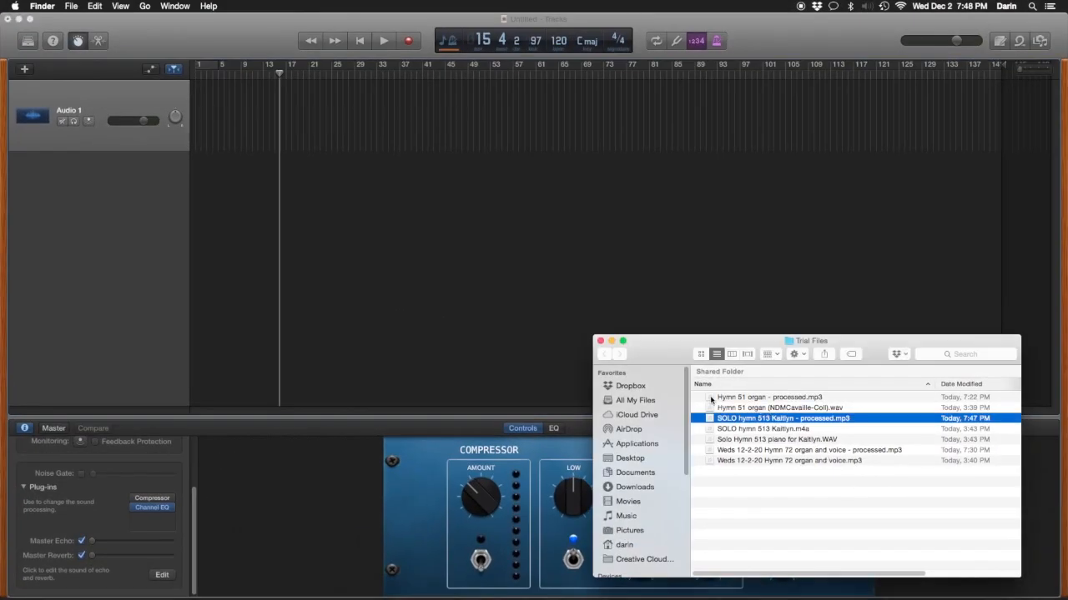
pyautogui.click(711, 398)
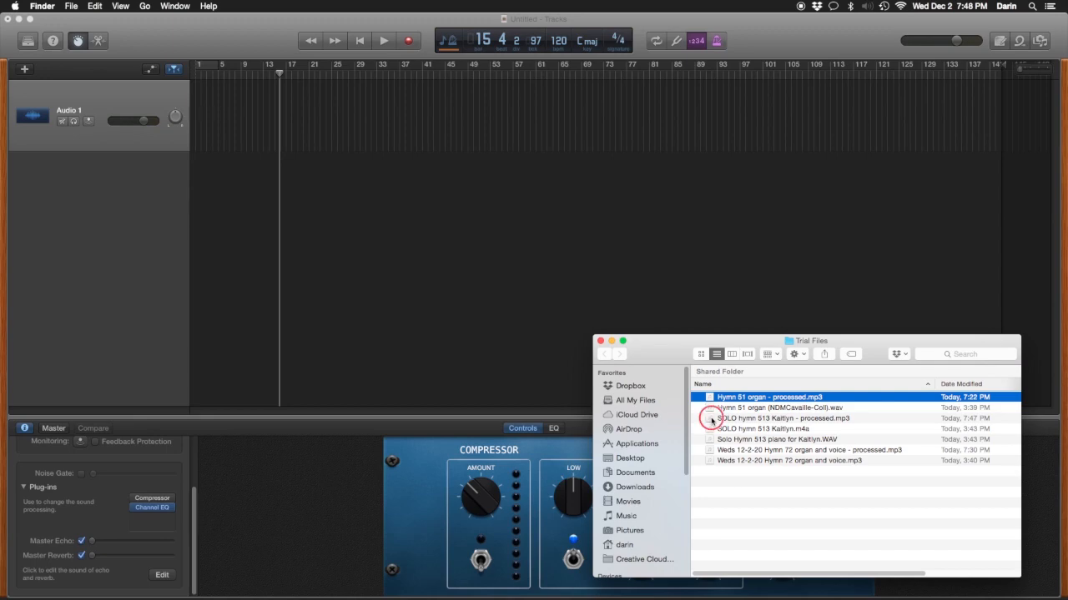
pyautogui.keyDown('super'); pyautogui.click(712, 419); pyautogui.keyUp('super')
pyautogui.keyDown('super'); pyautogui.click(711, 451); pyautogui.keyUp('super')
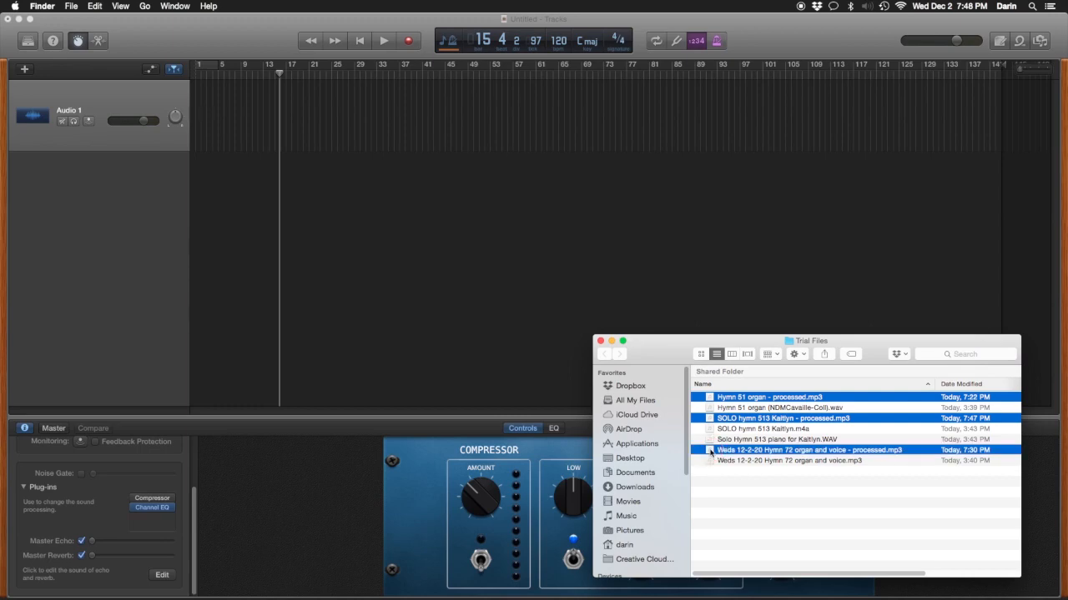
pyautogui.moveTo(709, 397); pyautogui.dragTo(209, 203)
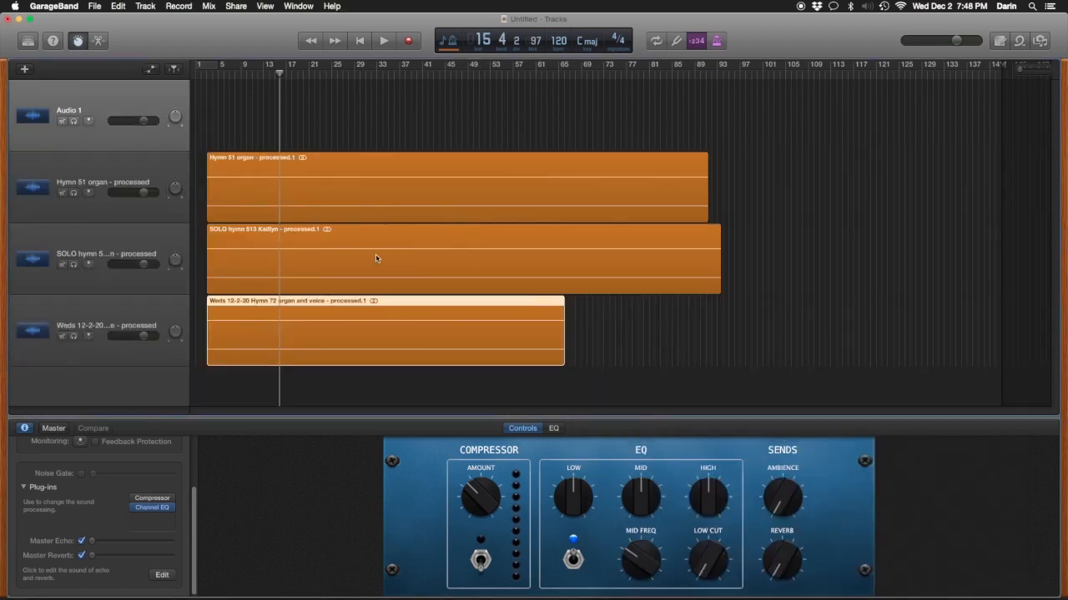
pyautogui.rightClick(142, 140)
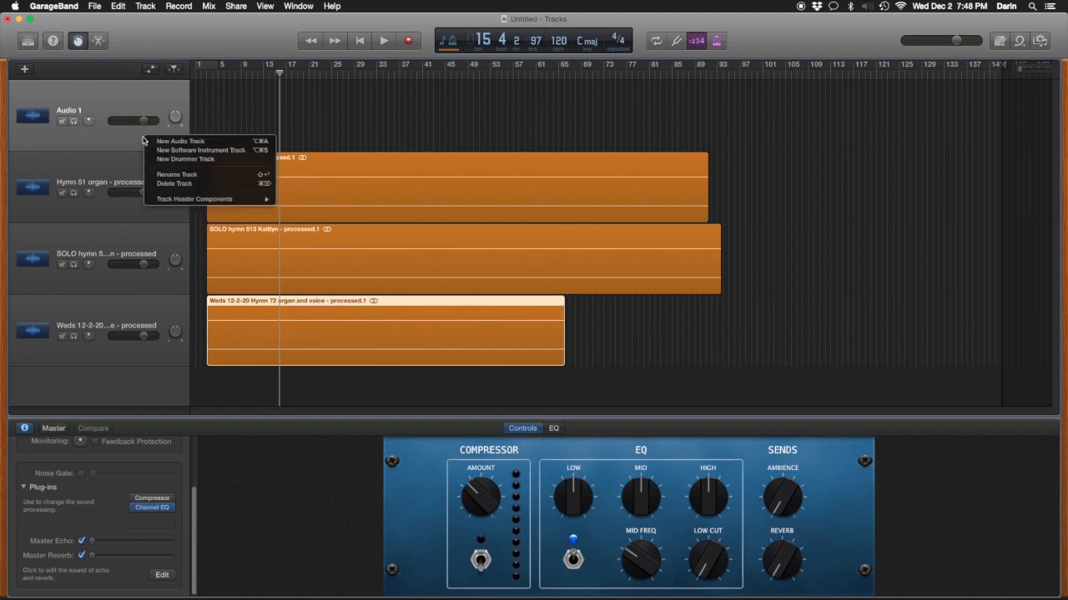
pyautogui.click(173, 183)
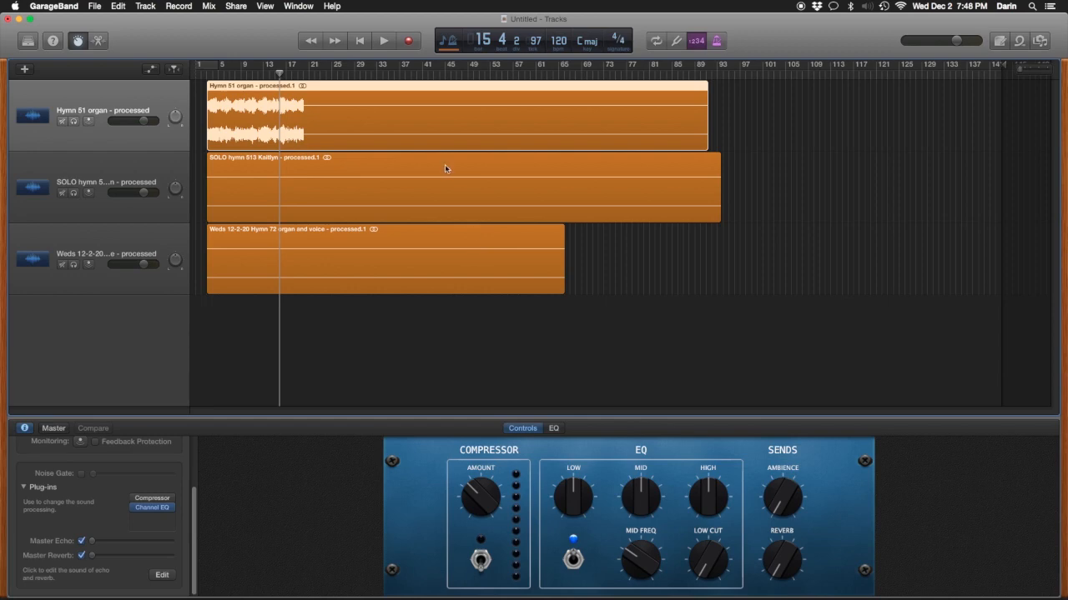
# Step: Examine the waveforms of the three imported processed recordings and compare their levels
pyautogui.click(541, 66)
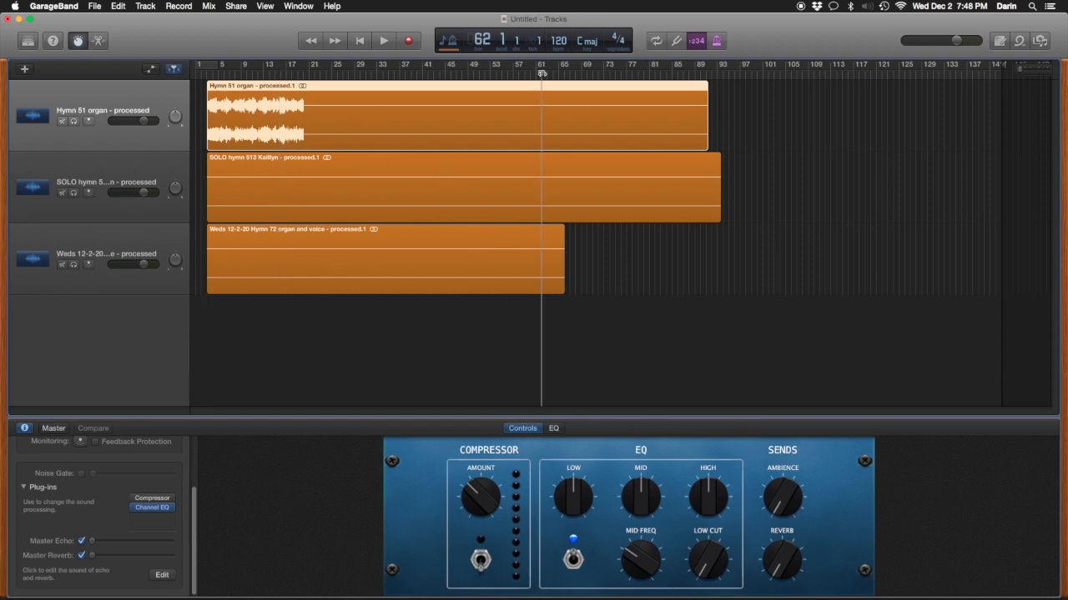
pyautogui.click(608, 73)
pyautogui.click(661, 74)
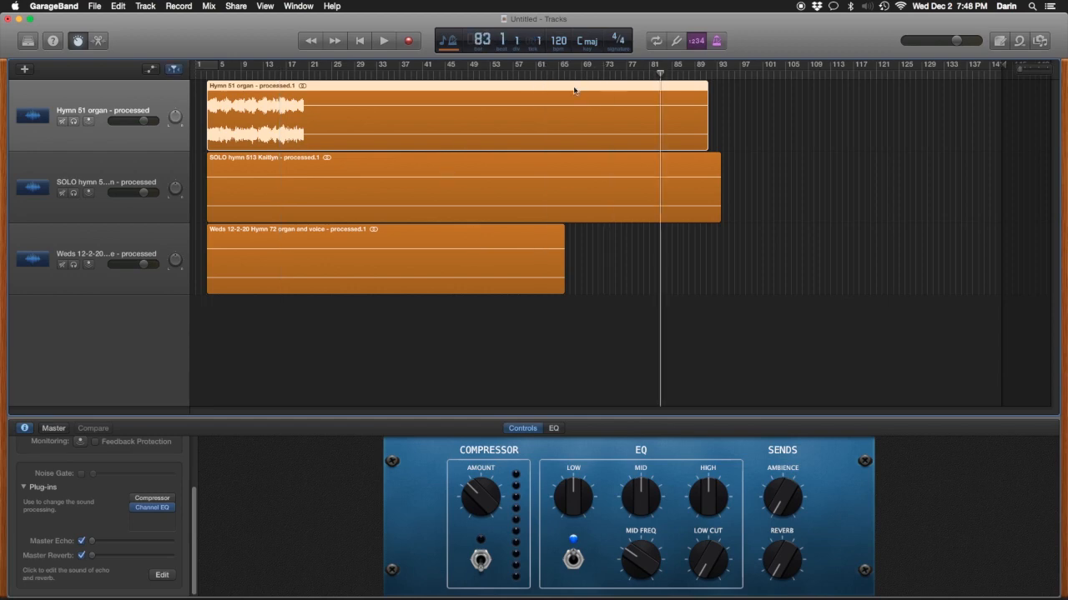
pyautogui.click(374, 193)
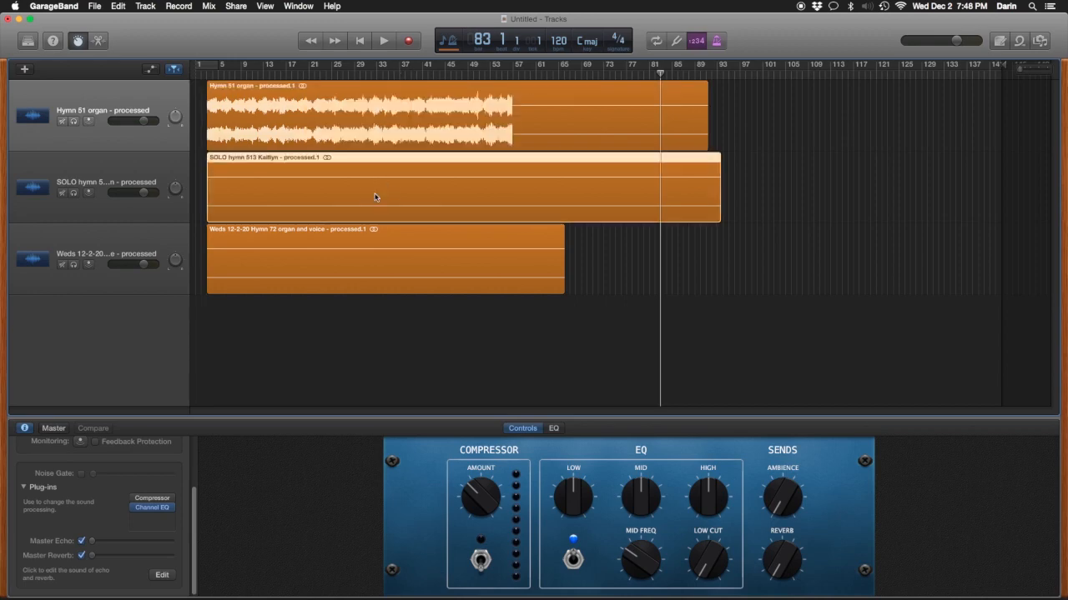
pyautogui.click(340, 266)
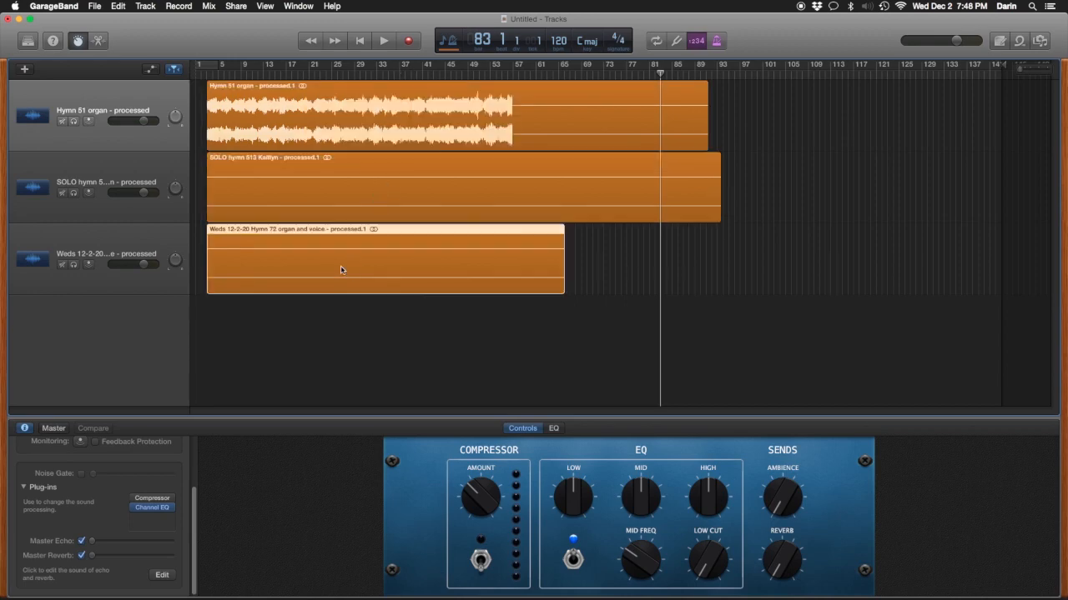
pyautogui.click(617, 188)
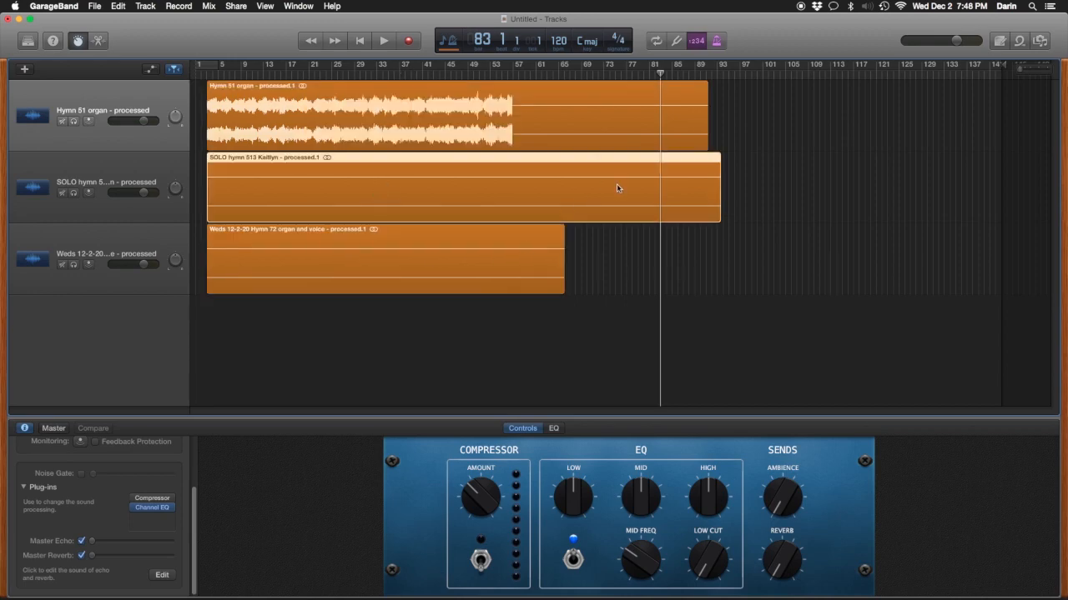
pyautogui.click(523, 264)
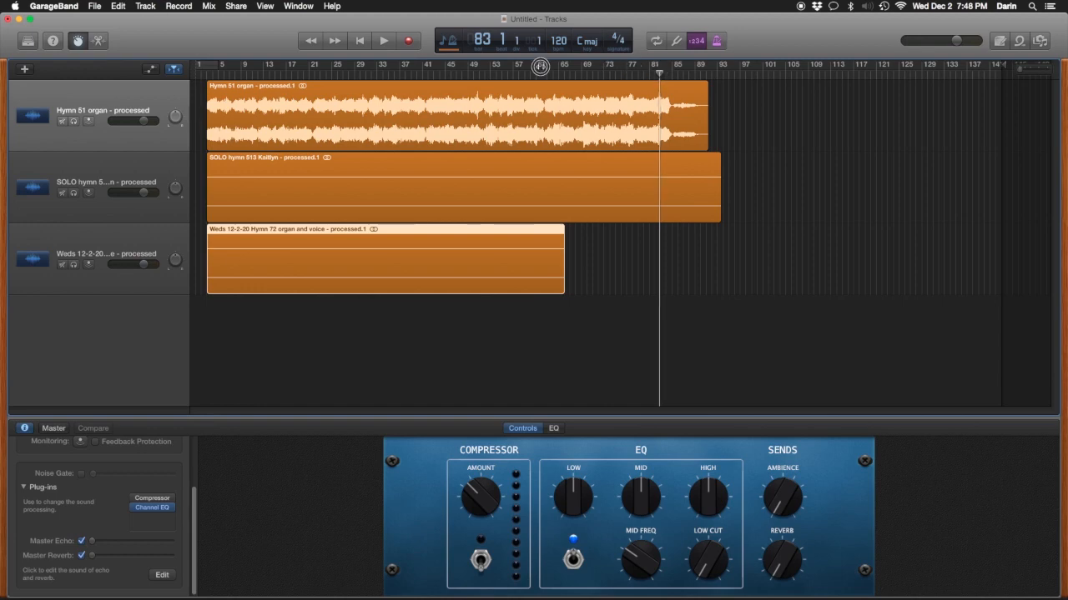
pyautogui.click(433, 64)
pyautogui.moveTo(433, 63); pyautogui.dragTo(275, 65)
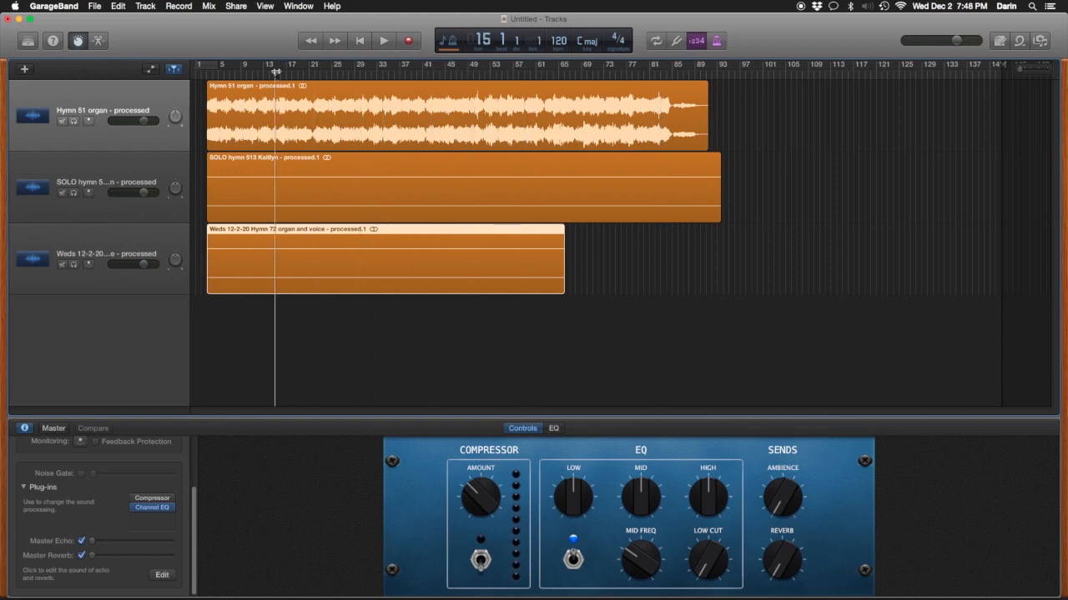
pyautogui.click(288, 196)
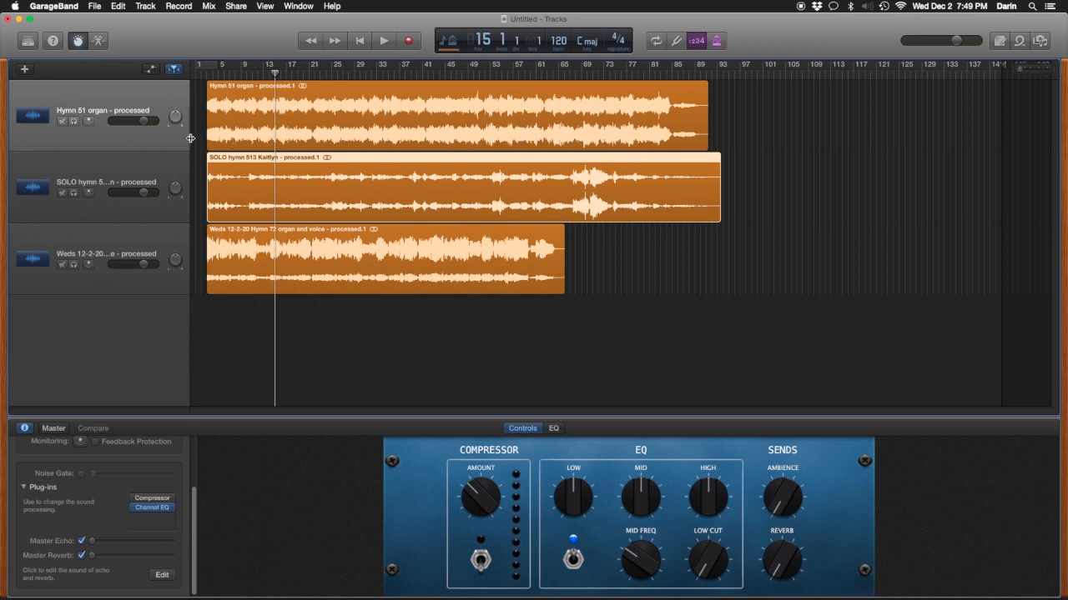
# Step: Solo the Hymn 51 organ track, play a short passage from bar 69, and turn its solo off
pyautogui.click(75, 122)
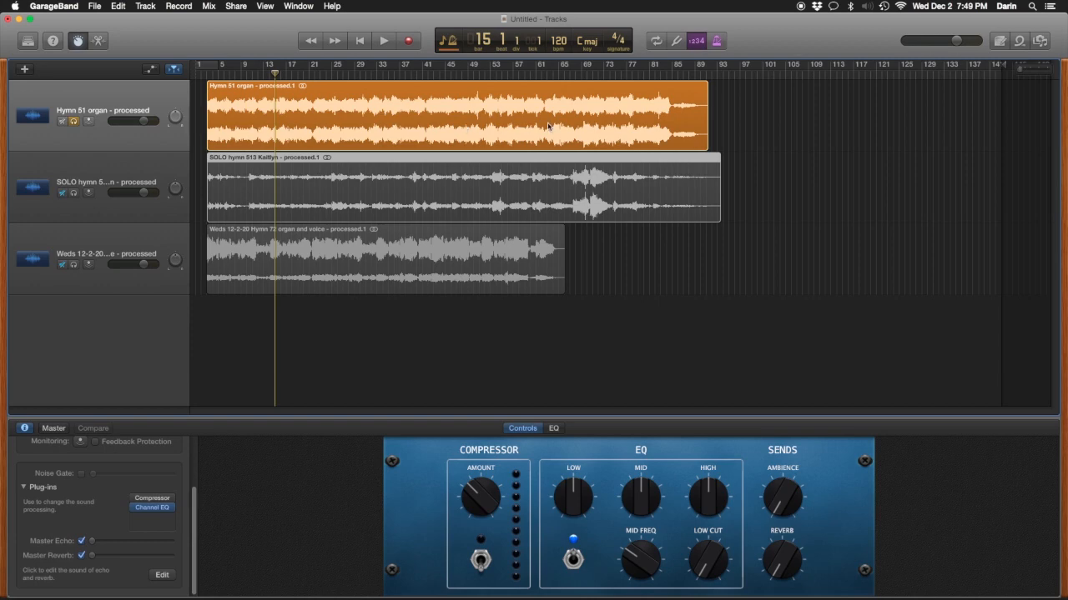
pyautogui.click(579, 76)
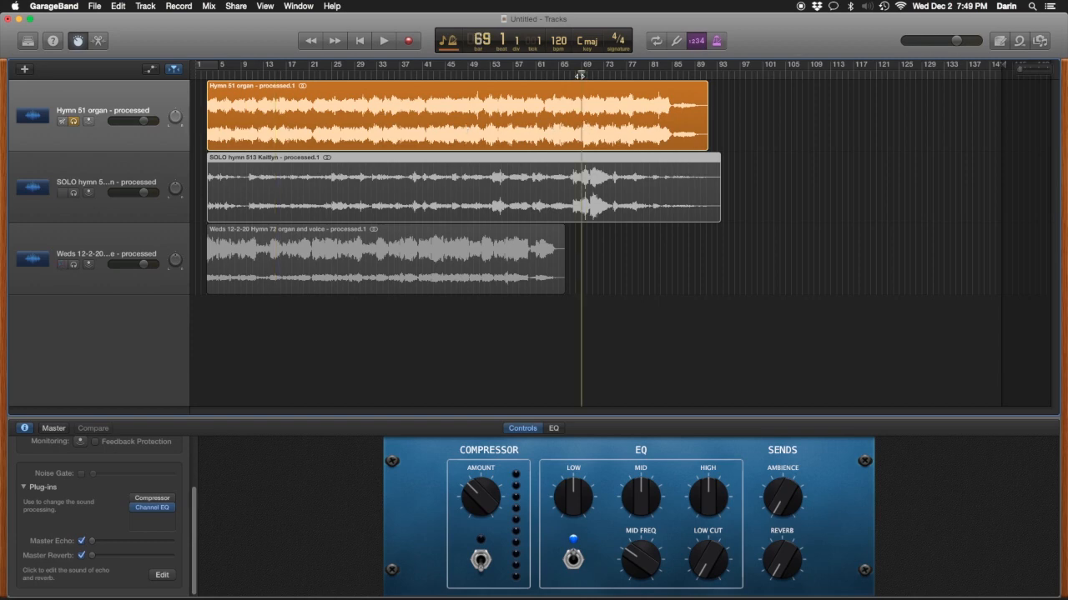
pyautogui.press('space')
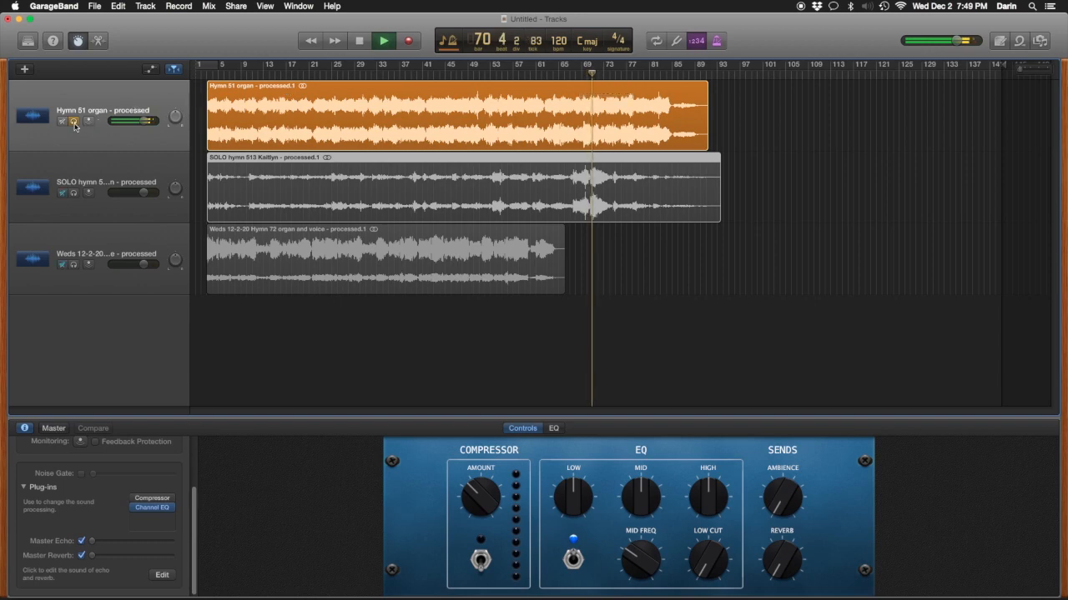
pyautogui.press('space')
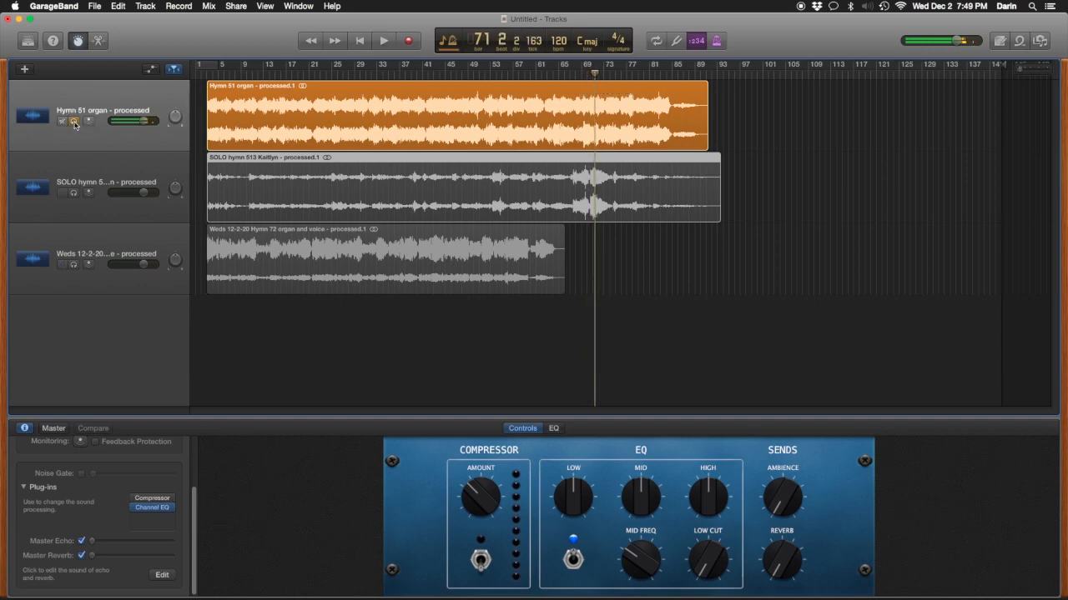
pyautogui.click(73, 121)
# Step: Solo the Hymn 513 track, play its loud passage from about bar 69, and turn its solo off
pyautogui.click(74, 193)
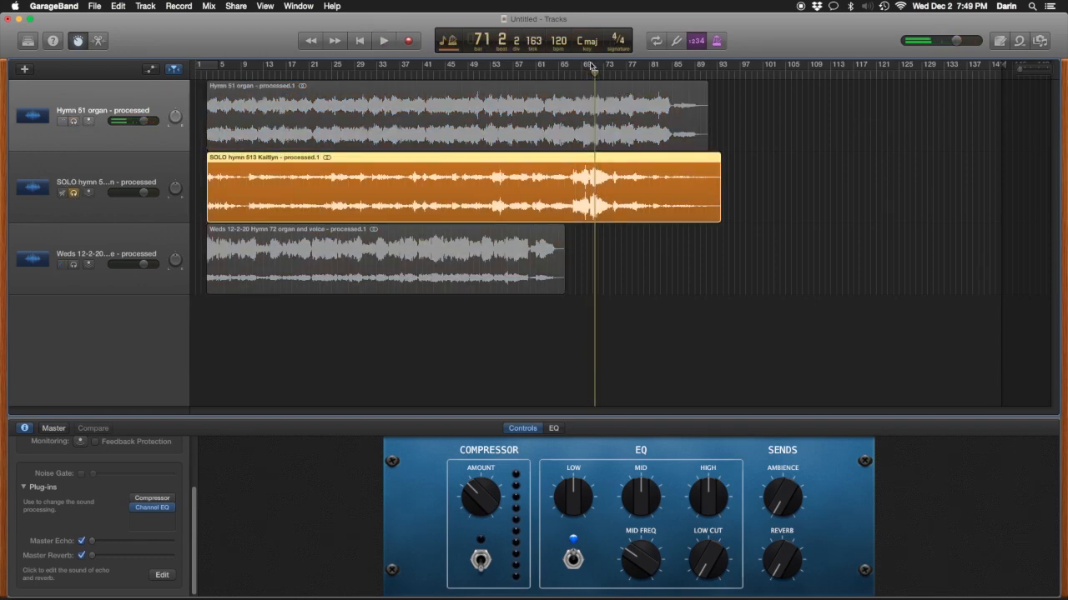
pyautogui.click(582, 73)
pyautogui.press('space')
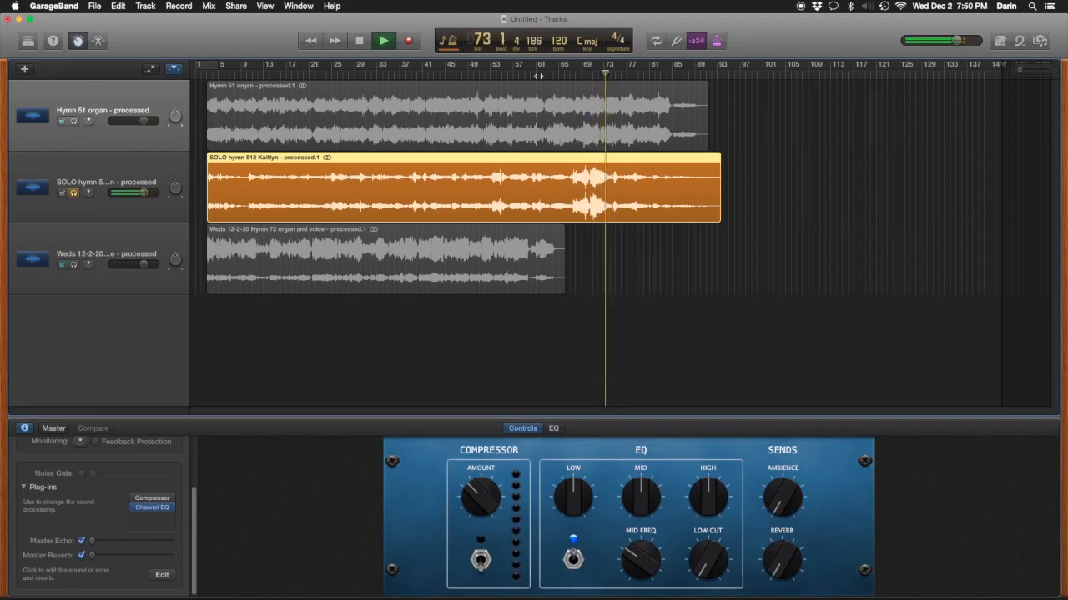
pyautogui.press('space')
pyautogui.click(74, 193)
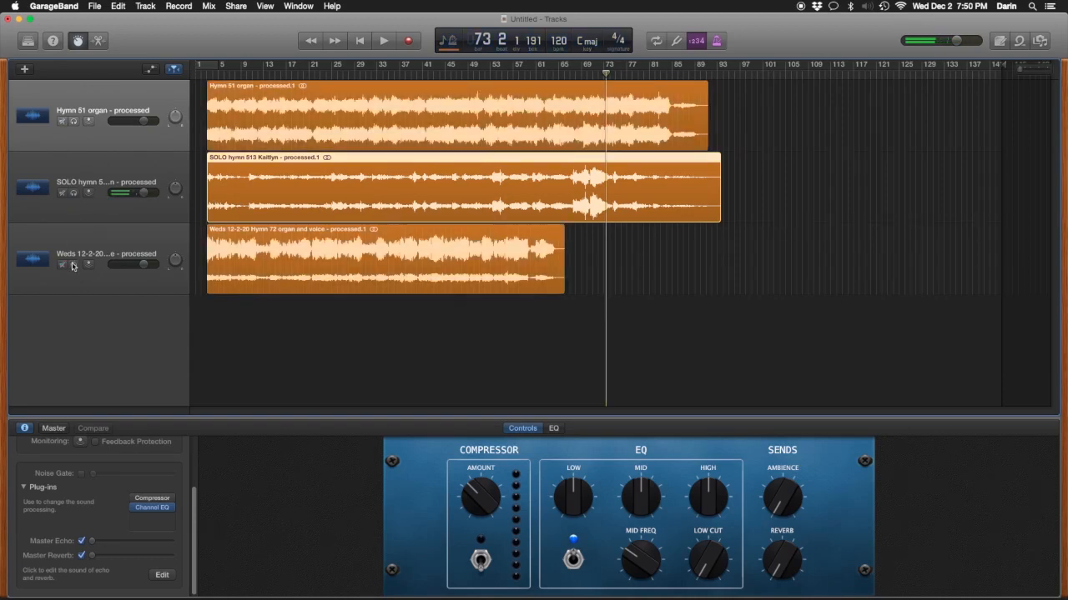
# Step: Solo the Hymn 72 organ and voice track and play a passage from bar 39
pyautogui.click(73, 264)
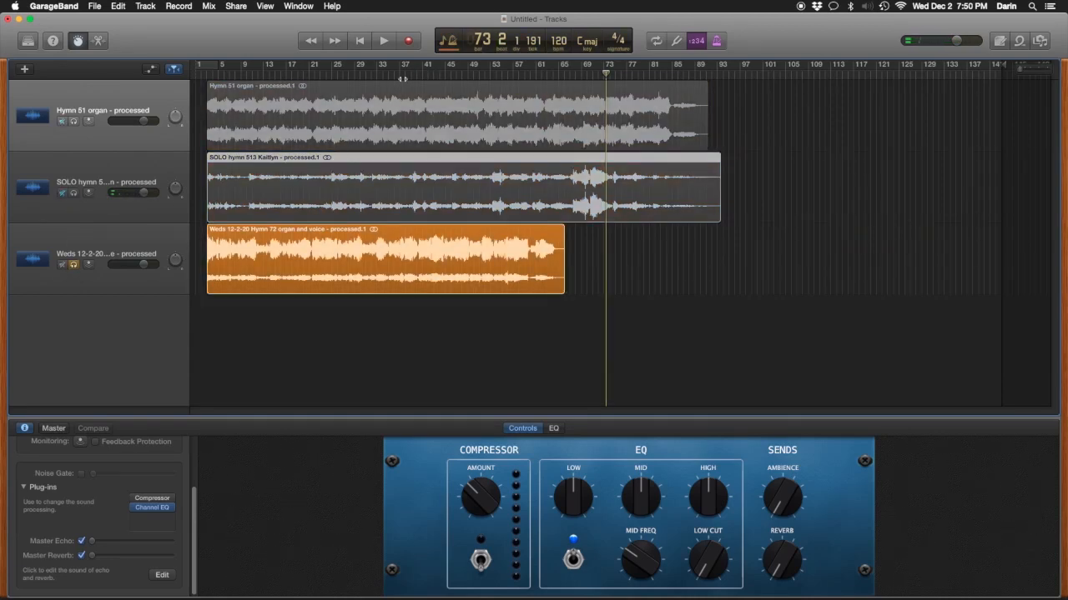
pyautogui.click(409, 75)
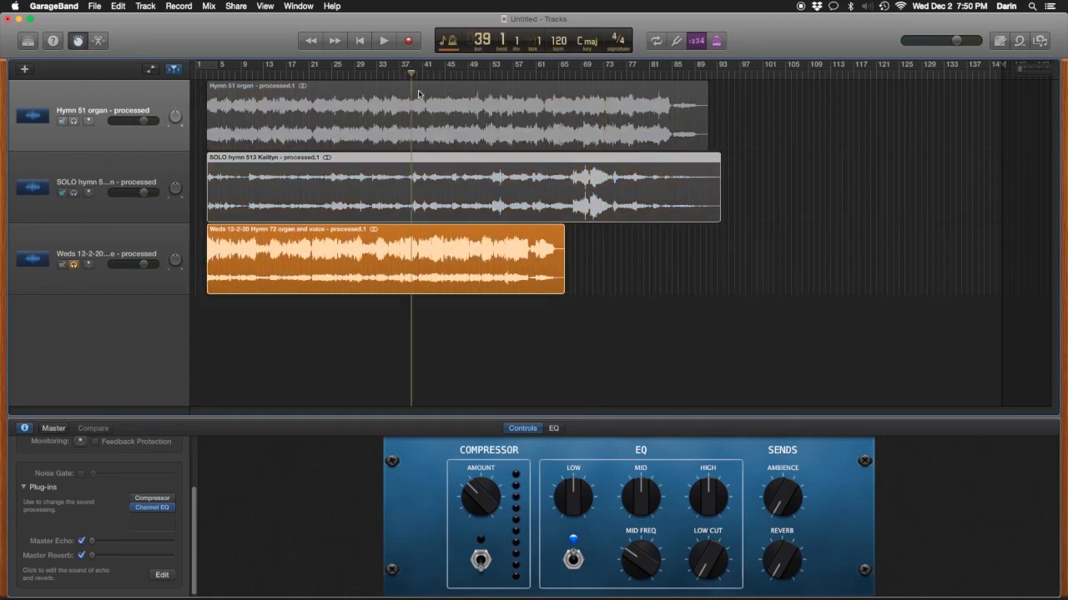
pyautogui.press('space')
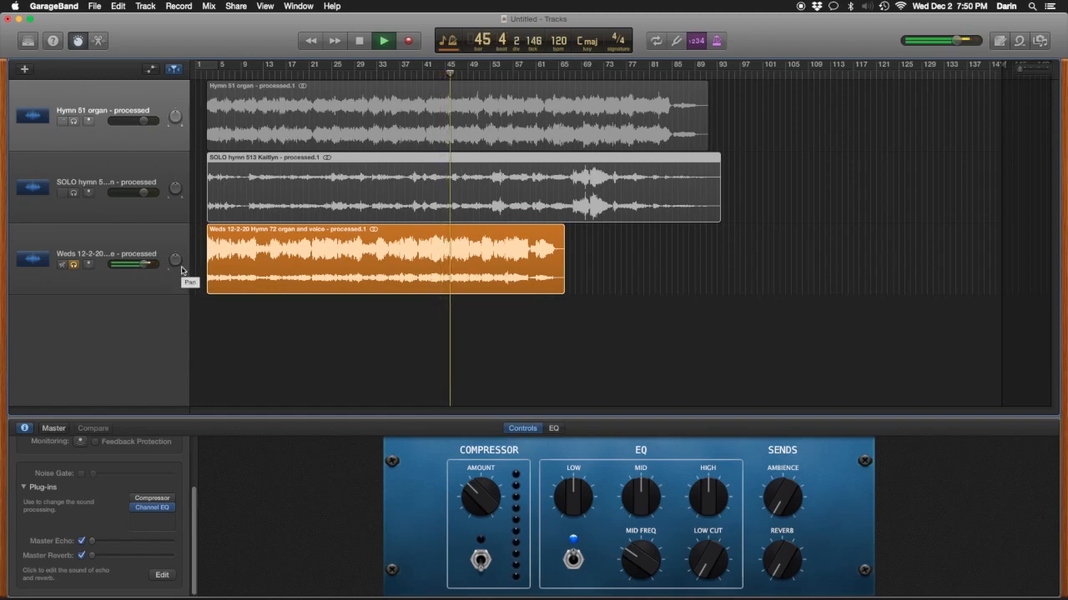
pyautogui.press('space')
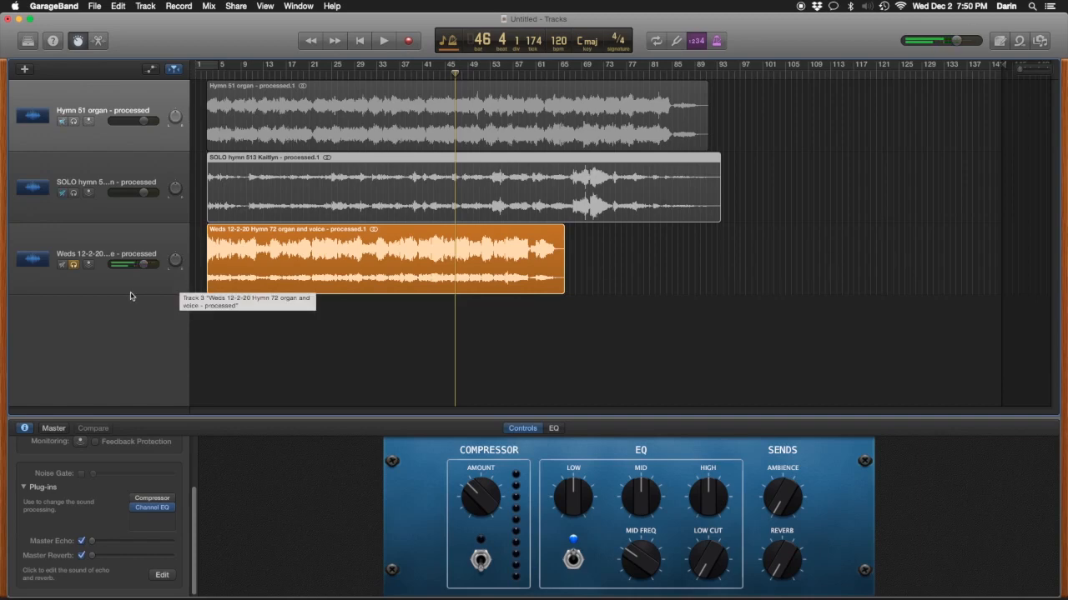
pyautogui.press('super+a')
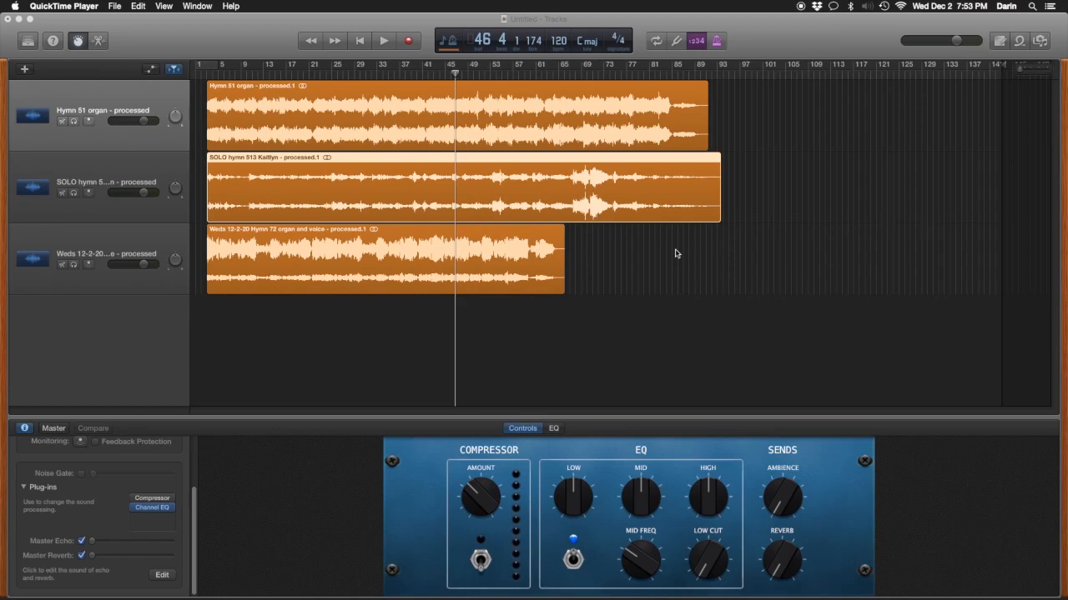
# Step: Deselect the regions and quit GarageBand without saving the Untitled project
pyautogui.click(653, 303)
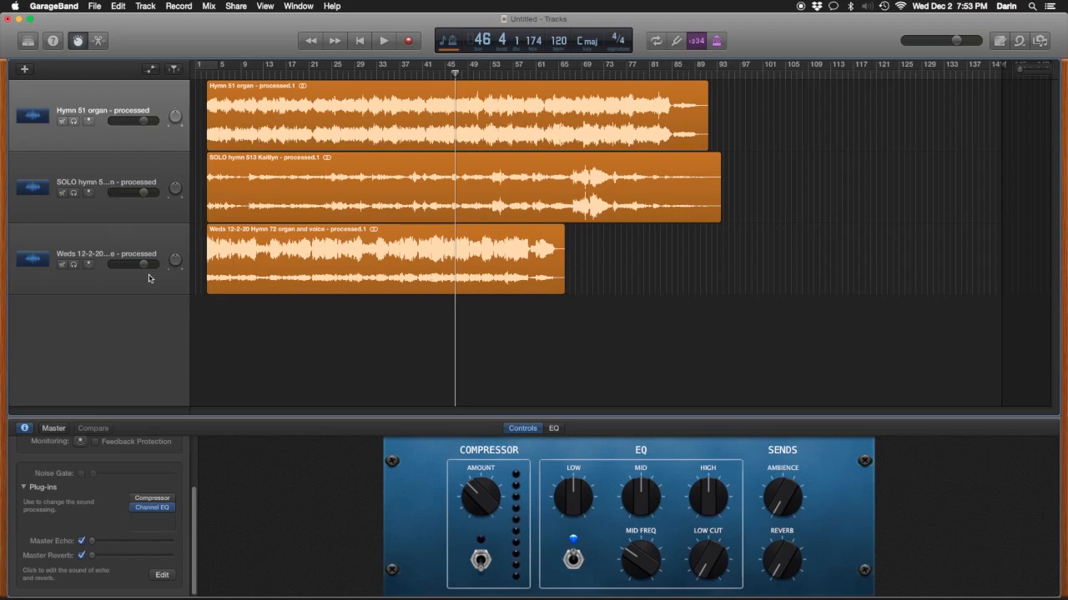
pyautogui.click(71, 7)
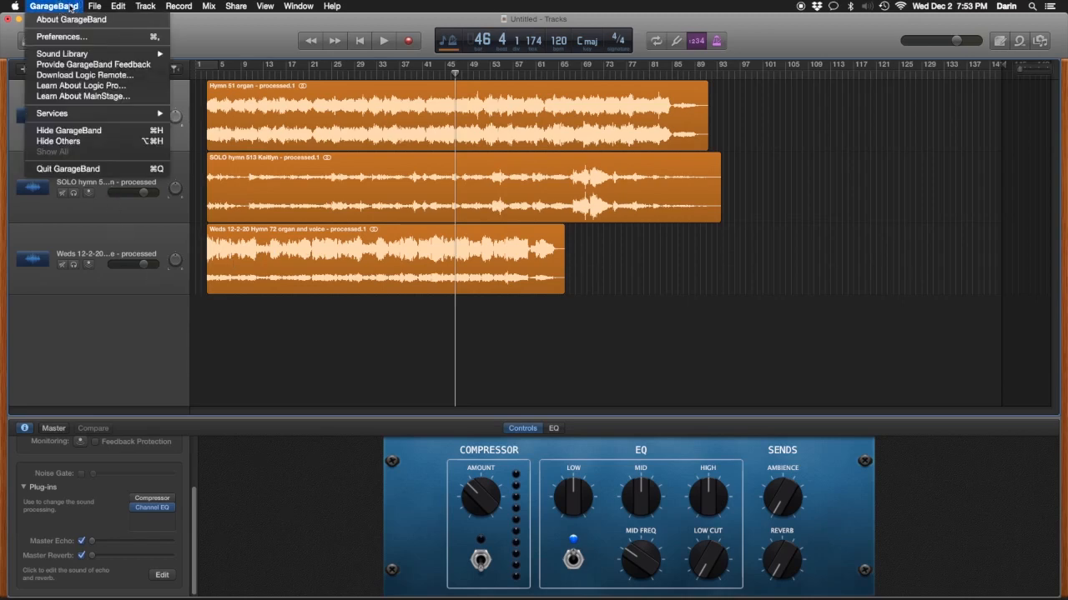
pyautogui.click(68, 168)
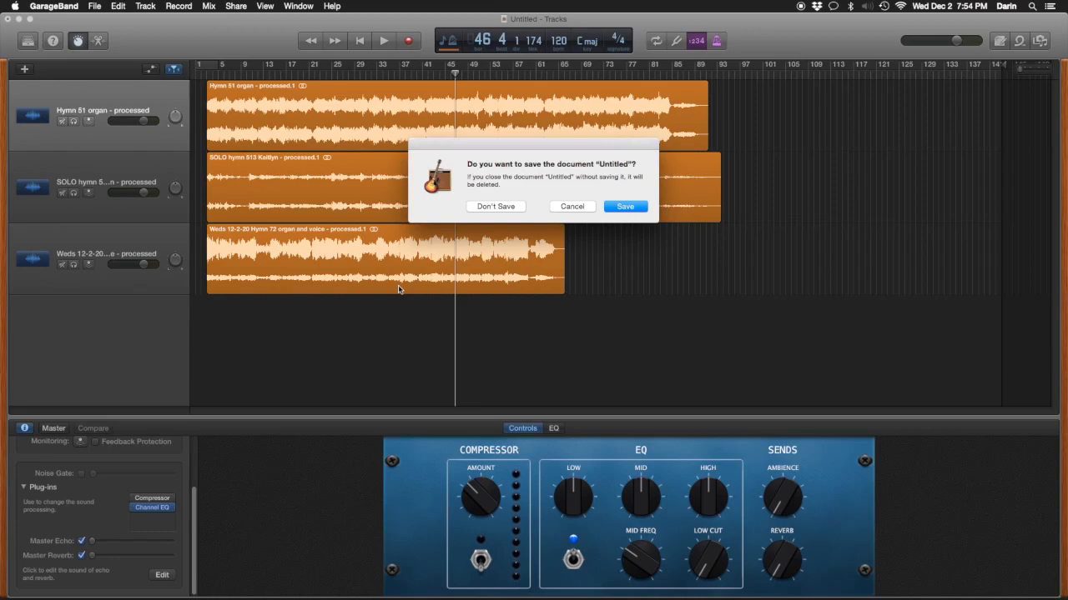
pyautogui.click(493, 207)
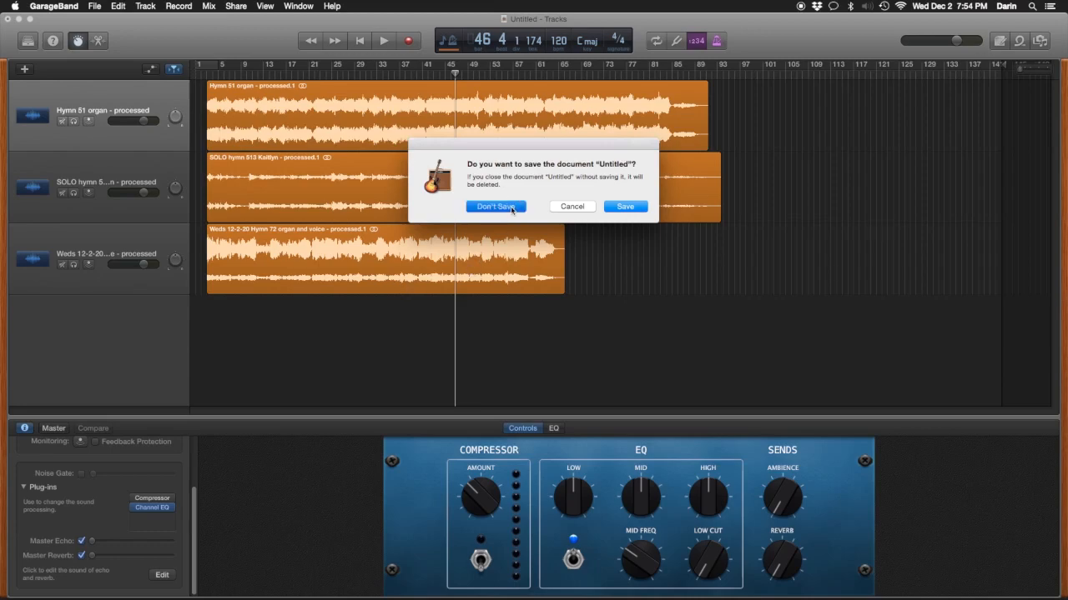